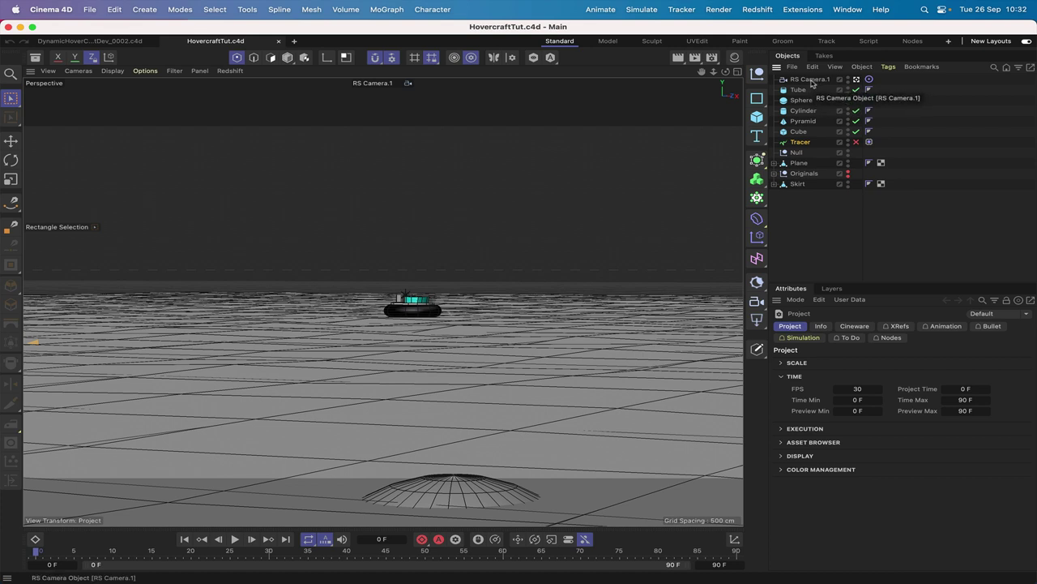
- Review RS Camera.1, the primitive objects from Tube to Cube, and the Tracer's object properties
left_click(811, 80)
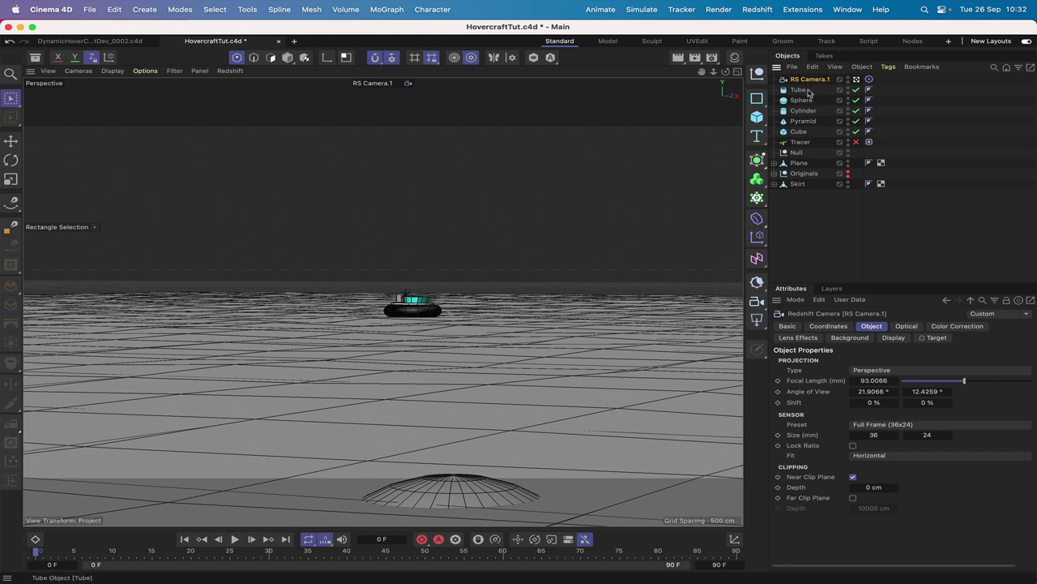
left_click_drag(806, 90, 791, 133)
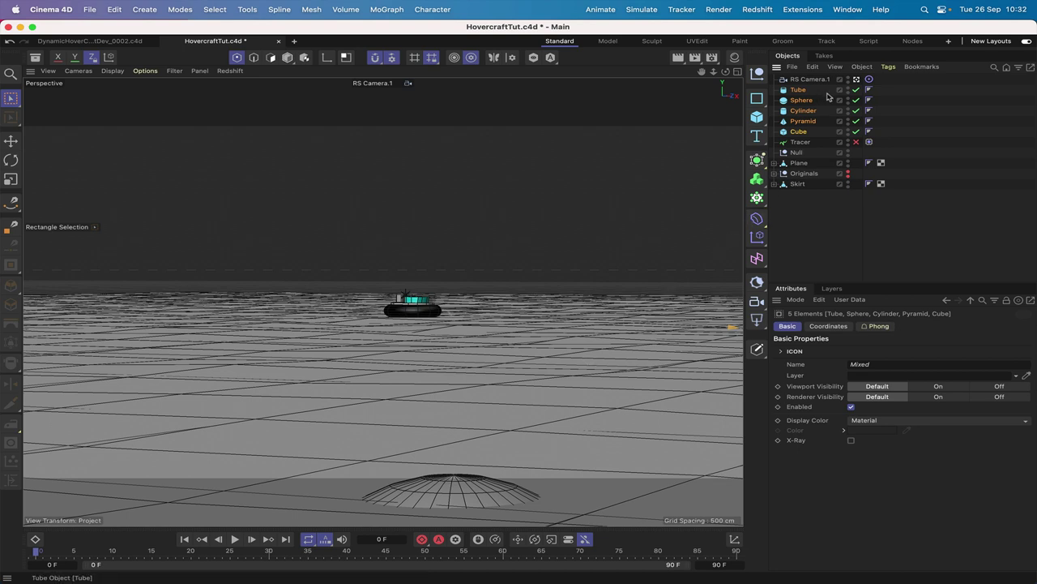
left_click(800, 142)
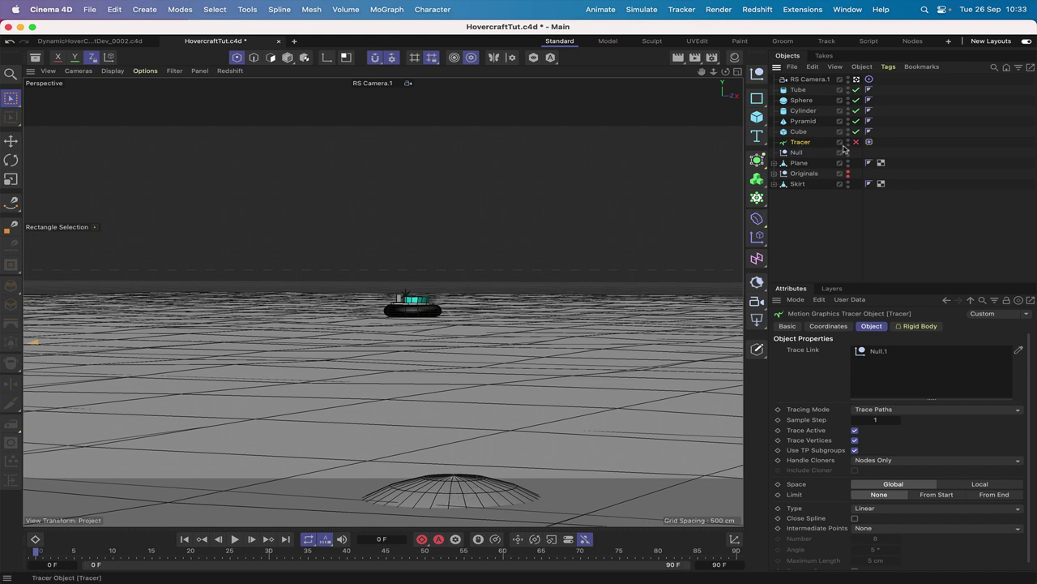
- Delete the Null object between Tracer and Plane, and expand the Plane, Originals and Skirt hierarchies
left_click(774, 163)
left_click(797, 152)
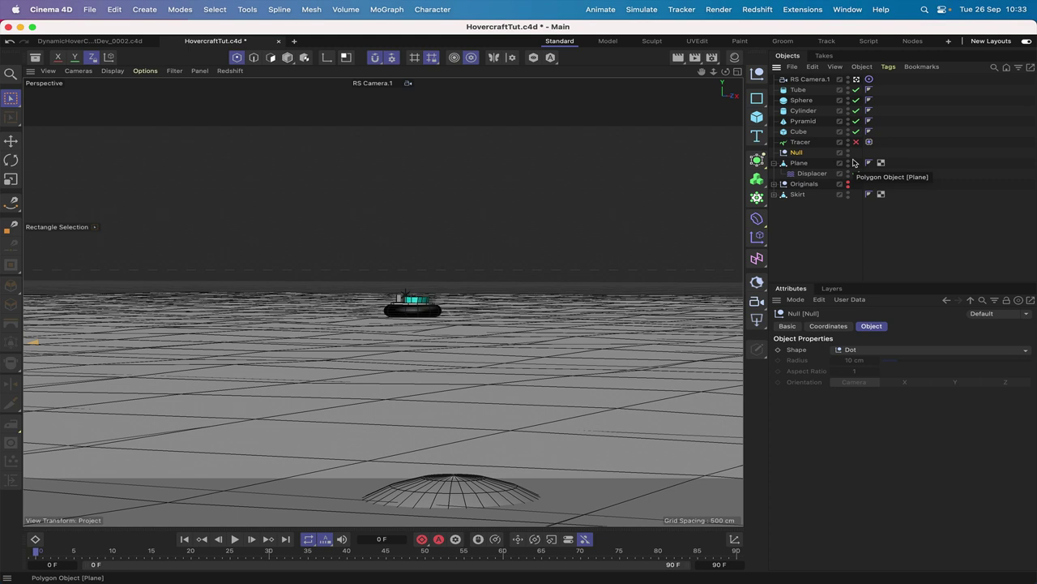
key("Delete")
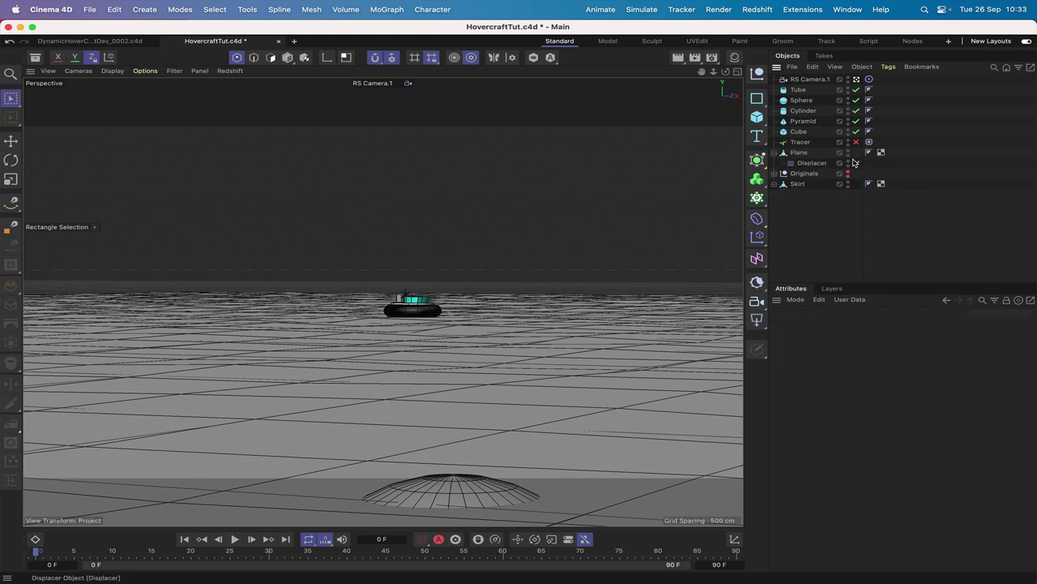
left_click(774, 173)
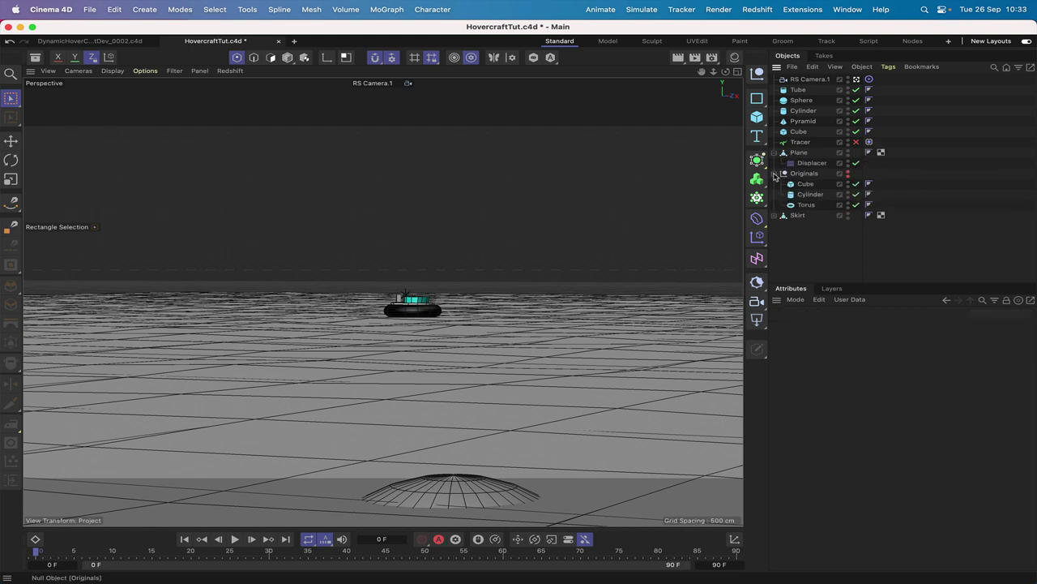
left_click(774, 215)
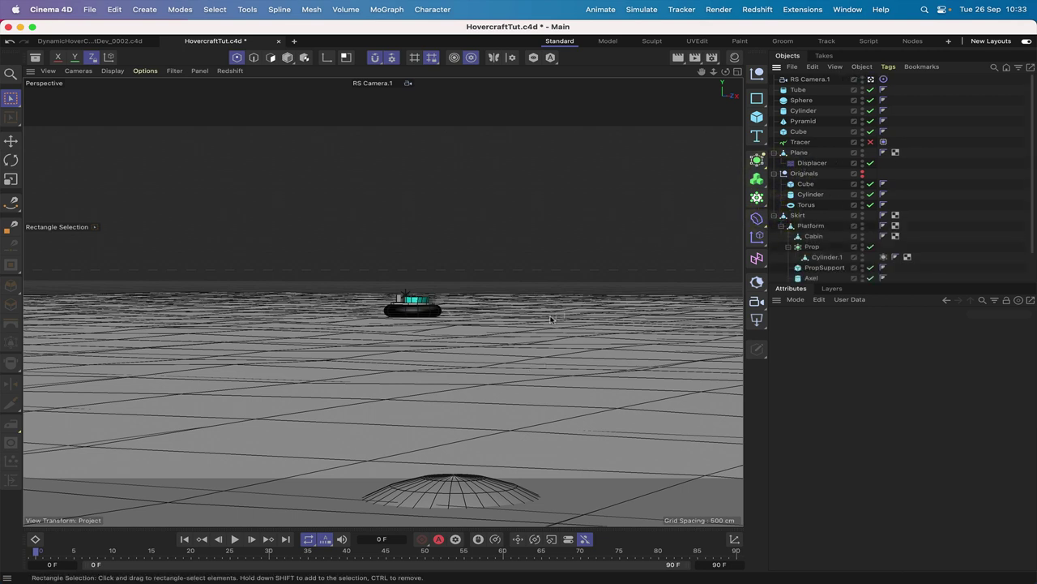
- Examine the Plane's Displacer settings and the properties of the Noise shader that drives it
left_click(810, 163)
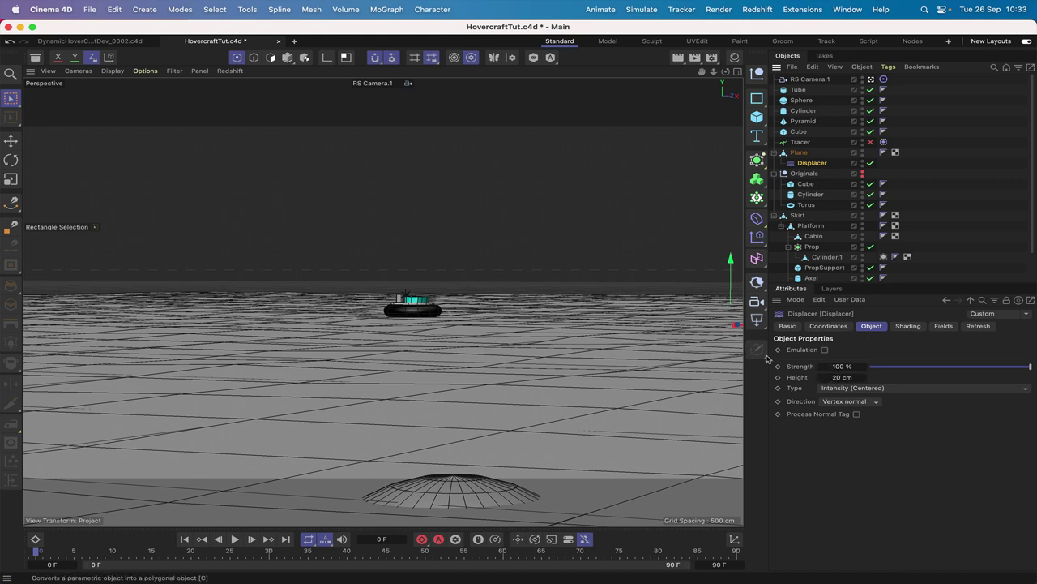
left_click(906, 327)
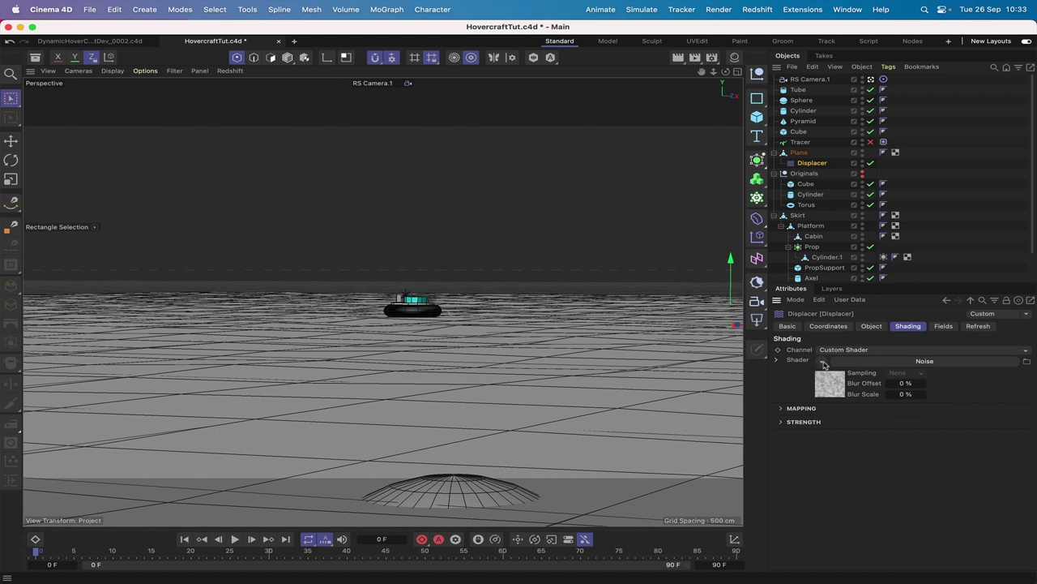
left_click(866, 362)
scroll(943, 371, "down", 3)
scroll(940, 370, "up", 2)
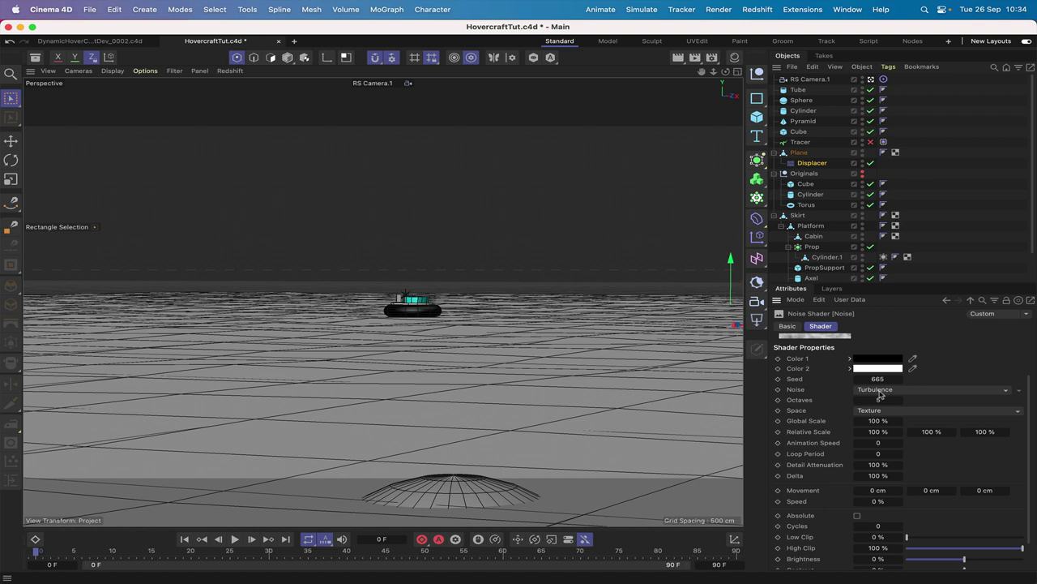
scroll(937, 510, "down", 1)
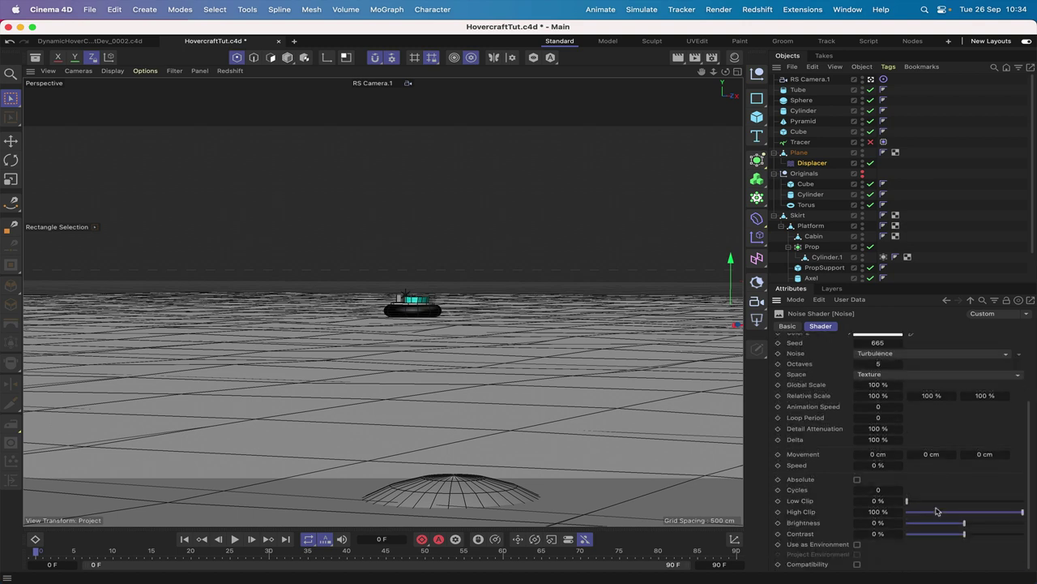
scroll(938, 511, "up", 2)
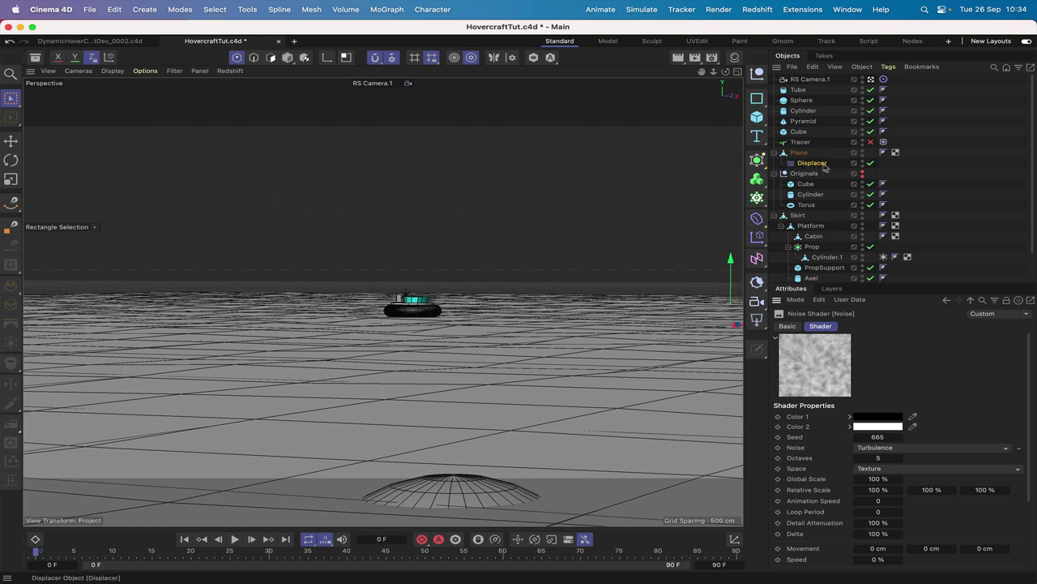
- Collapse the Originals group and move it above RS Camera.1 in the object hierarchy
left_click(774, 174)
left_click(775, 173)
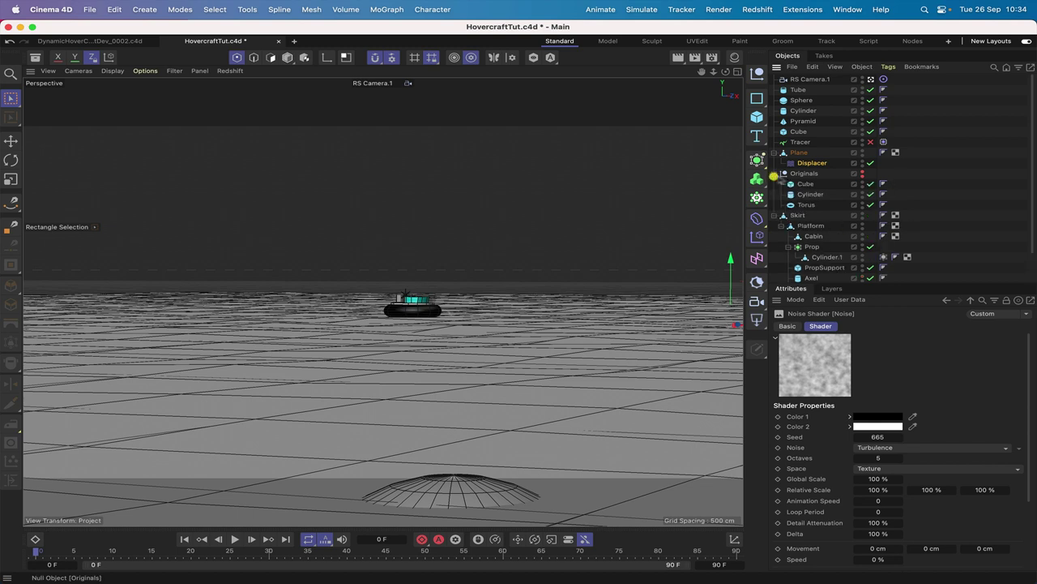
left_click(775, 173)
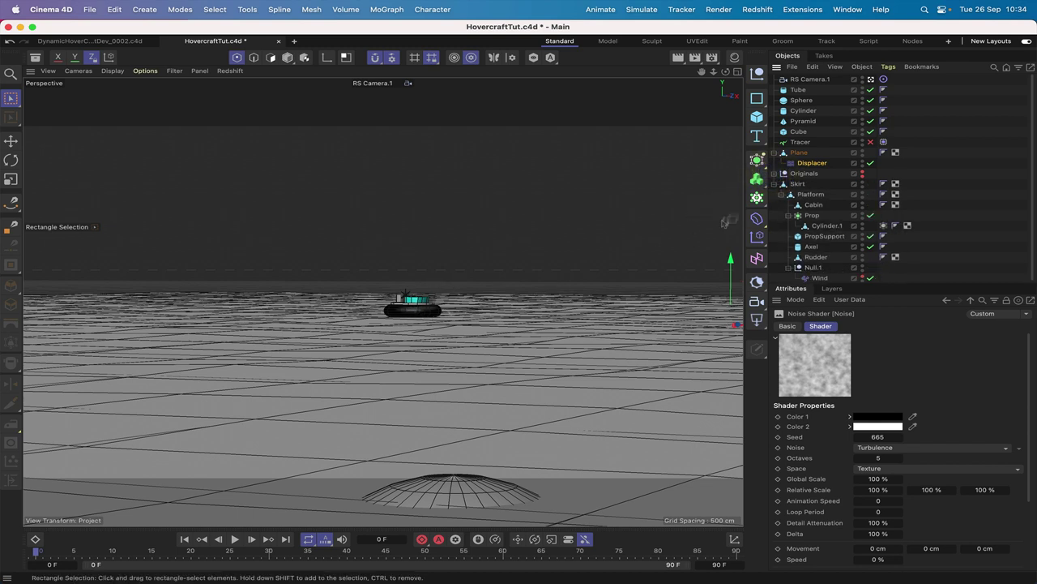
left_click(775, 173)
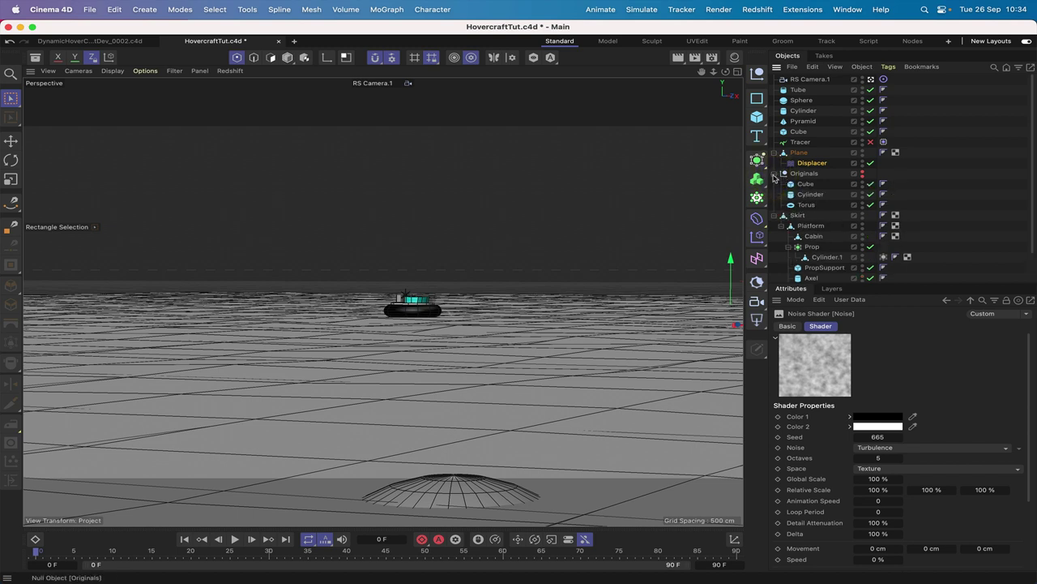
left_click(774, 173)
left_click_drag(804, 174, 803, 76)
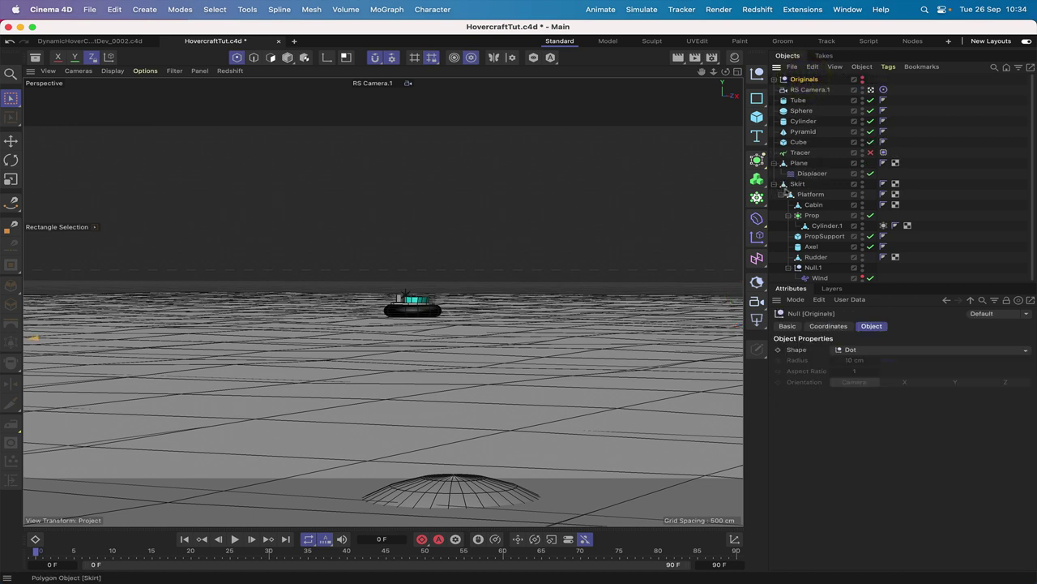
- Switch from RS Camera.1 to the default camera and put the selected Skirt in Model mode
left_click(799, 184)
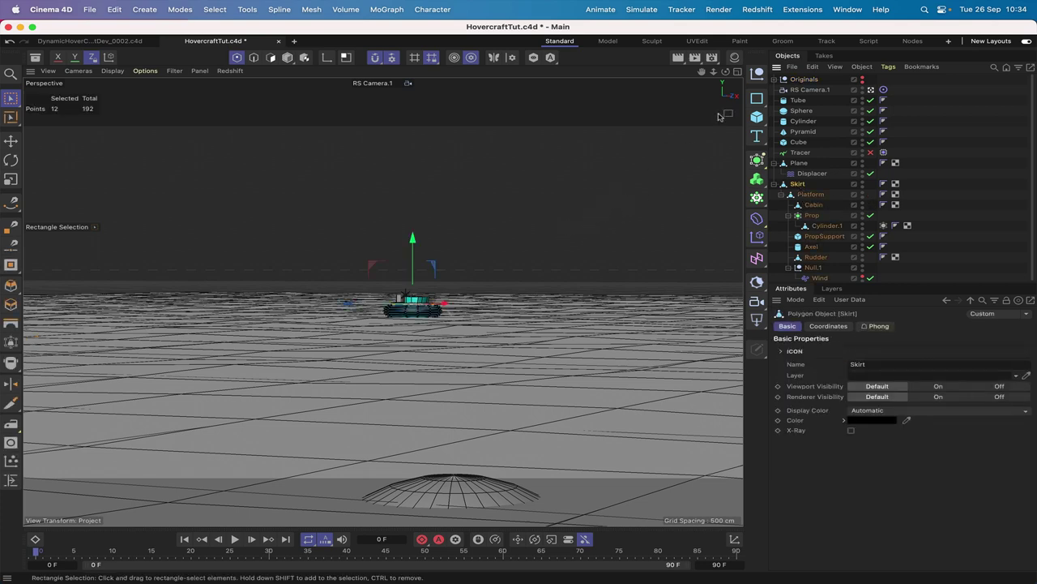
left_click(871, 91)
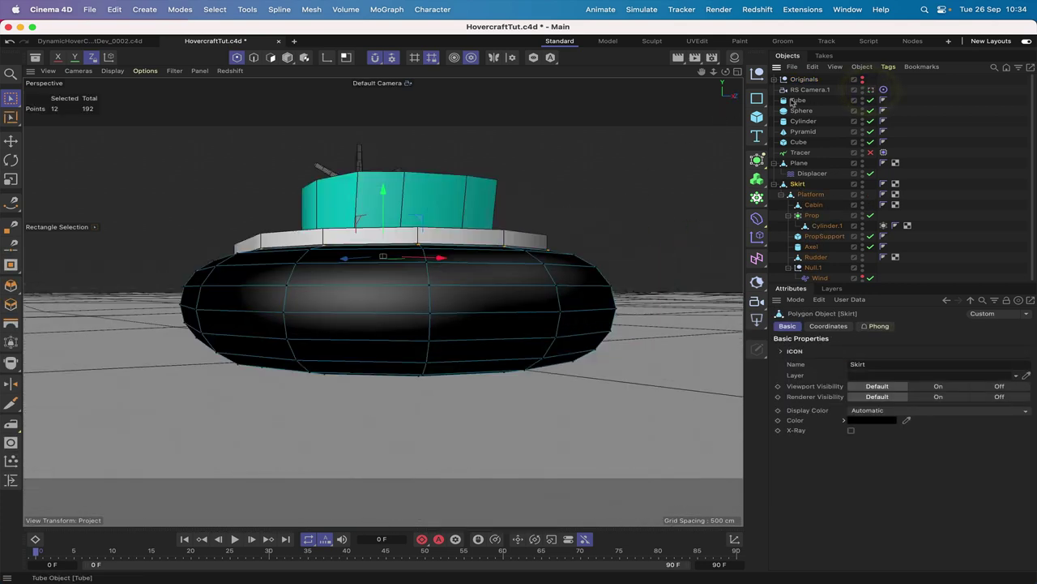
left_click_drag(727, 71, 717, 76)
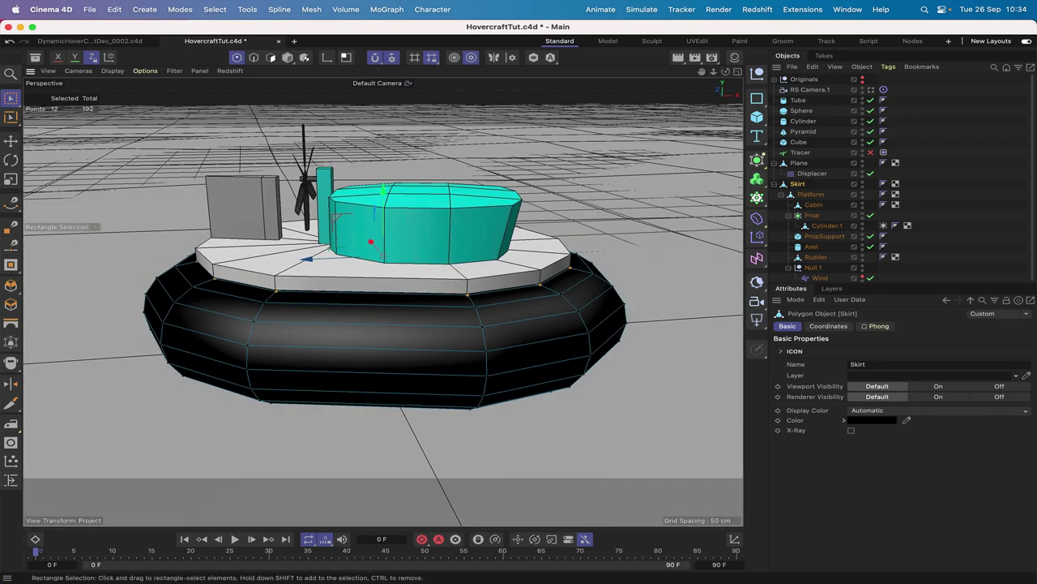
left_click(271, 58)
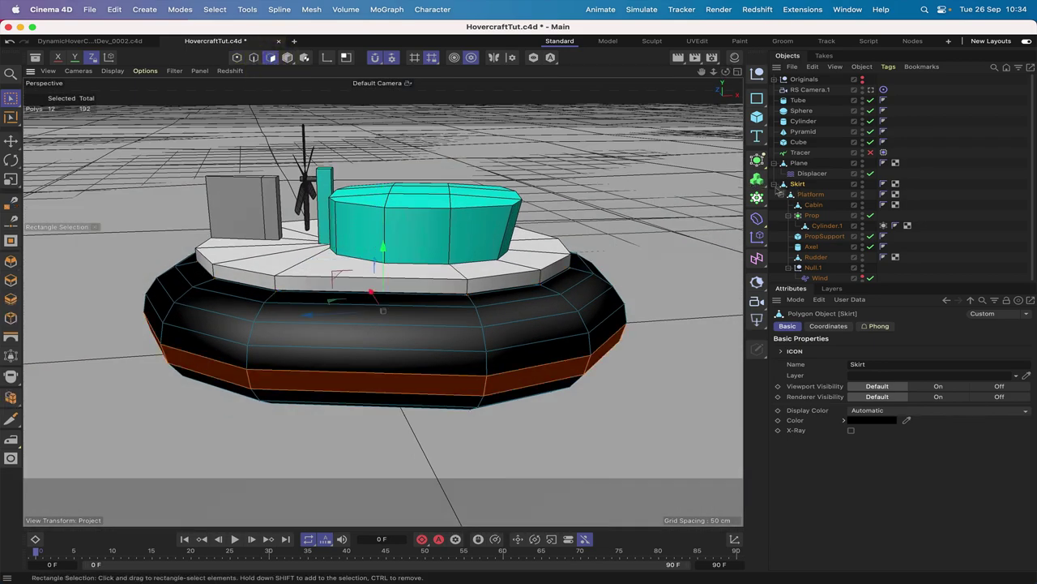
left_click(288, 58)
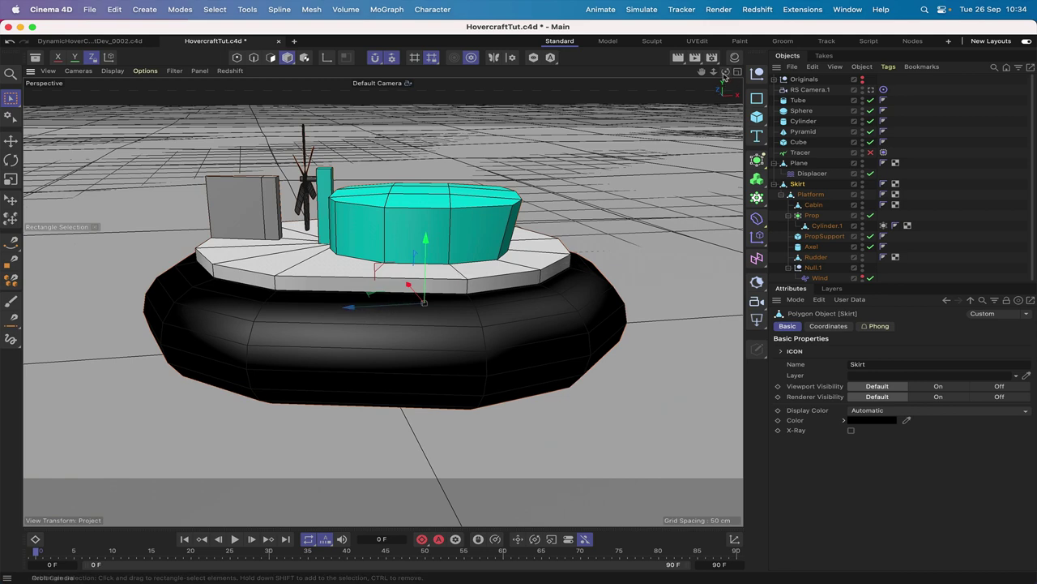
left_click_drag(726, 71, 744, 100)
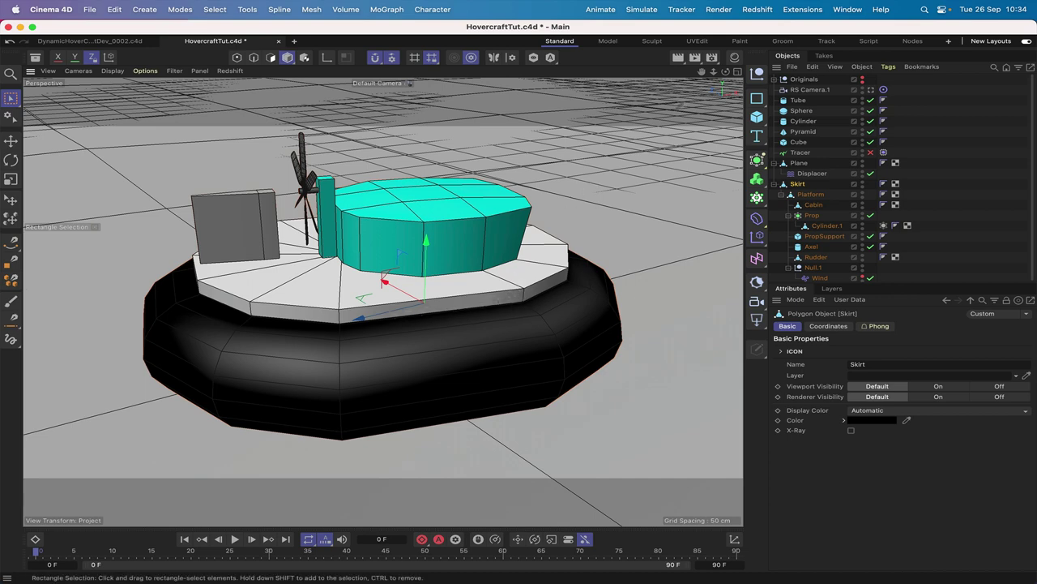
left_click_drag(725, 71, 732, 105)
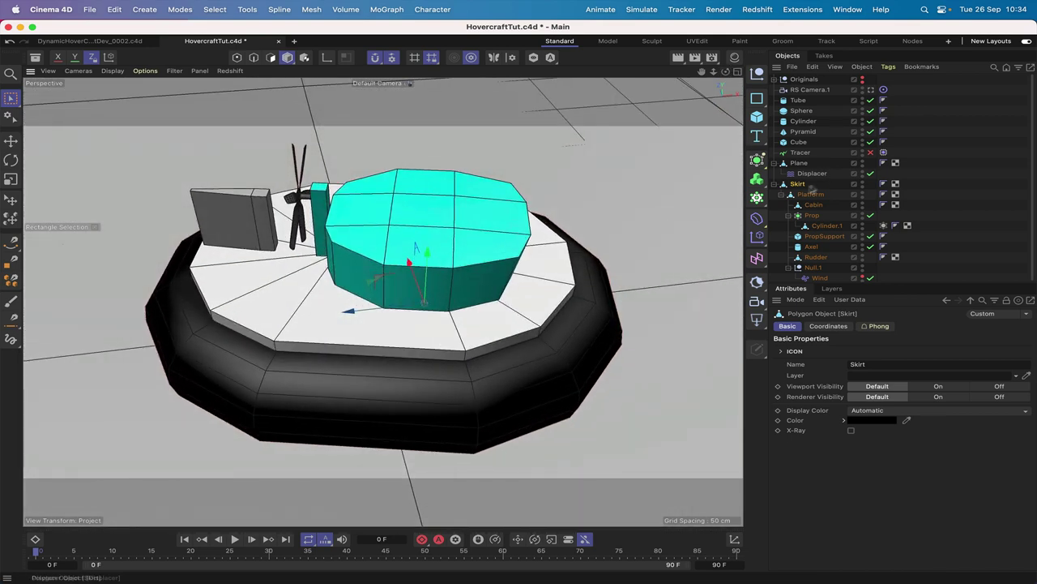
- Inspect the Platform and the propeller mesh Cylinder.1, and collapse the Prop hierarchy
left_click(809, 196)
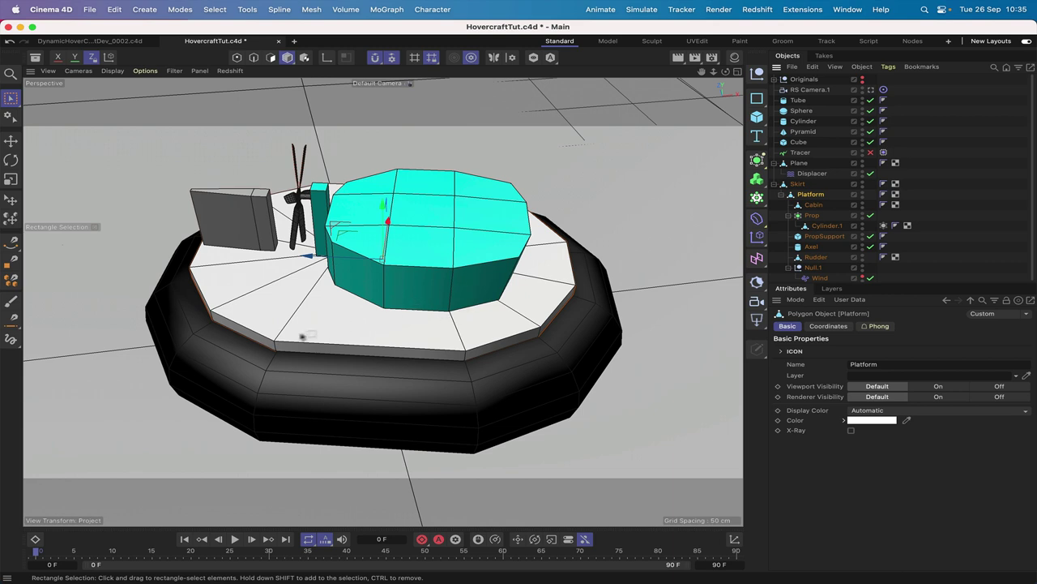
left_click(823, 227)
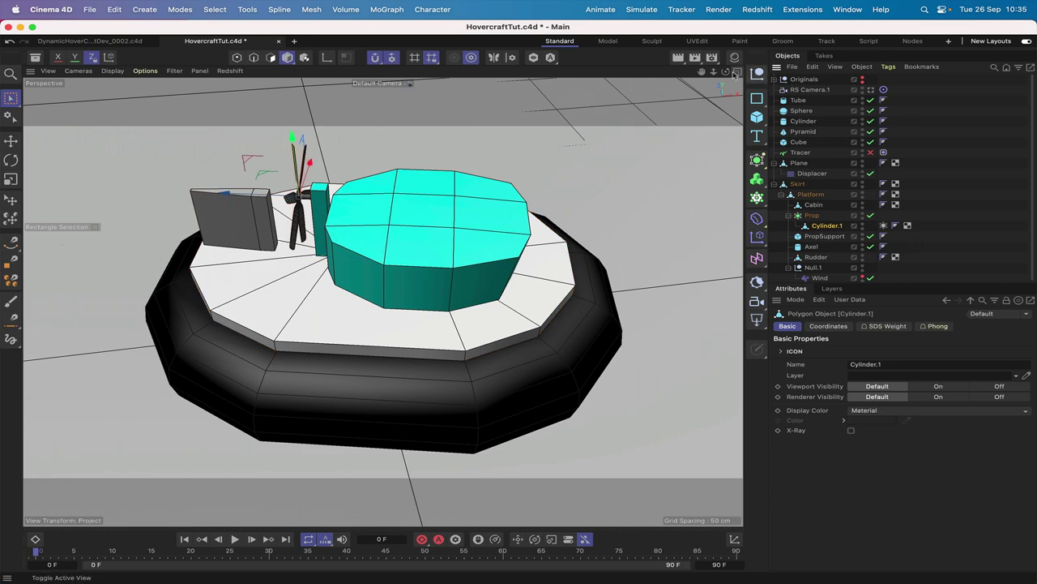
left_click_drag(725, 71, 727, 73)
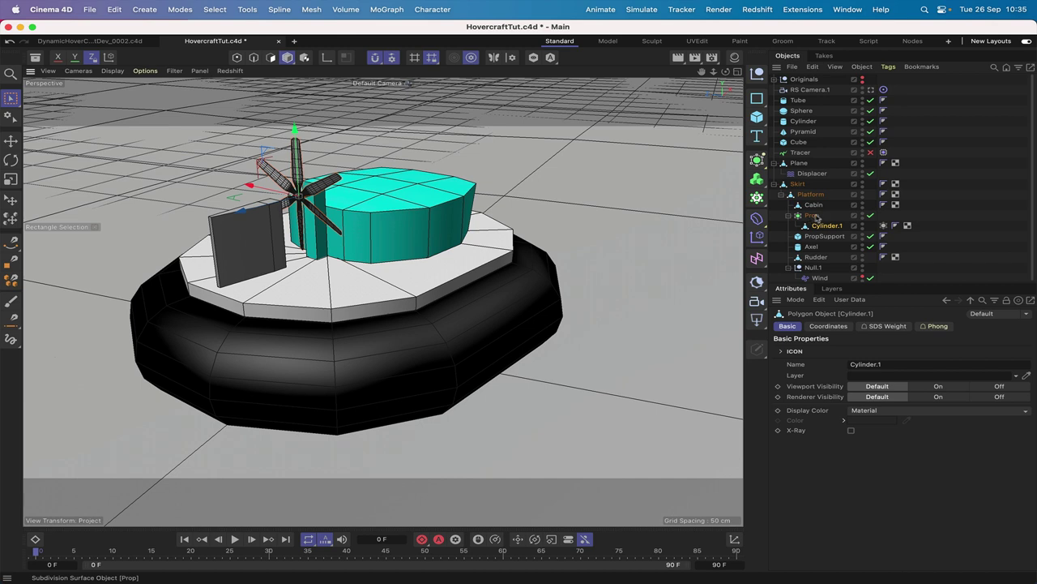
left_click(788, 215)
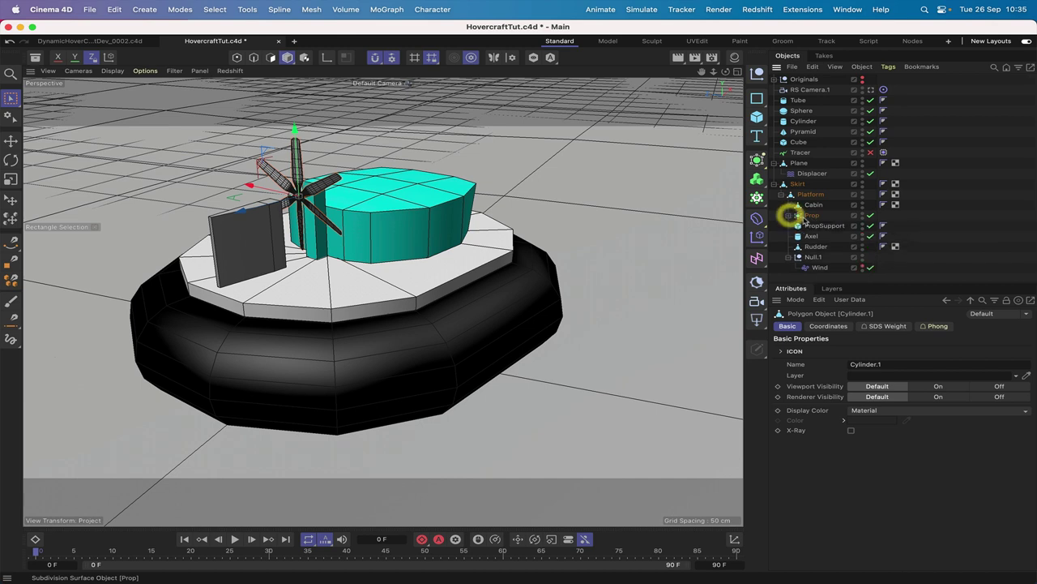
- Inspect the object properties of PropSupport and Axel, and check the Rudder's axis with the Move tool
left_click(811, 226)
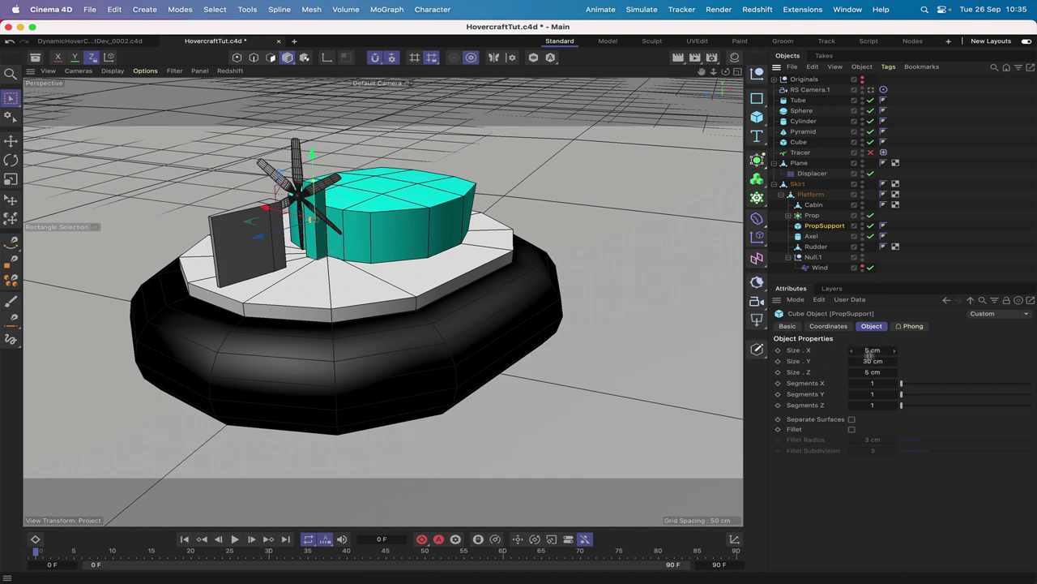
left_click(812, 236)
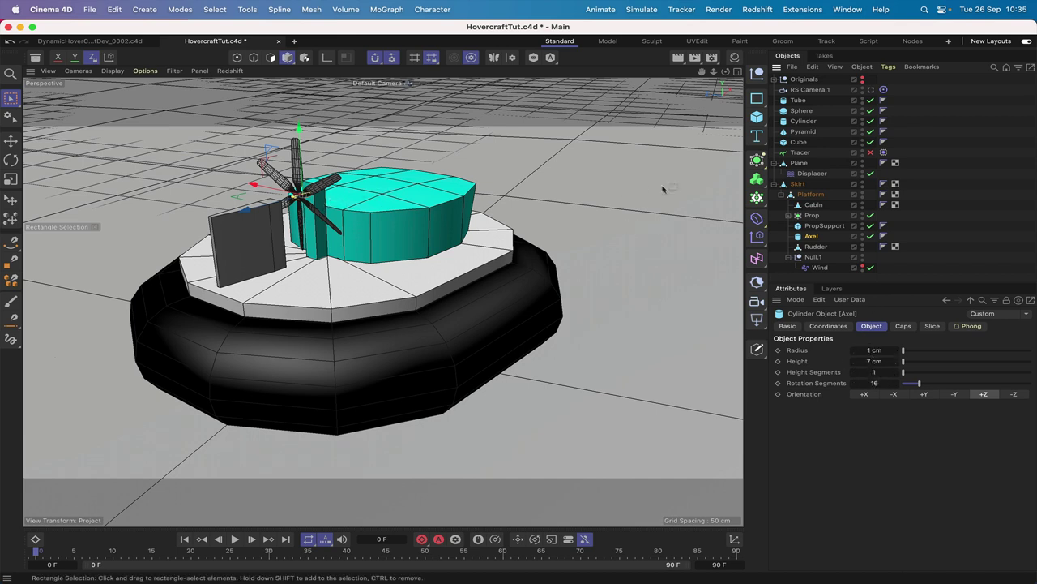
left_click(818, 247)
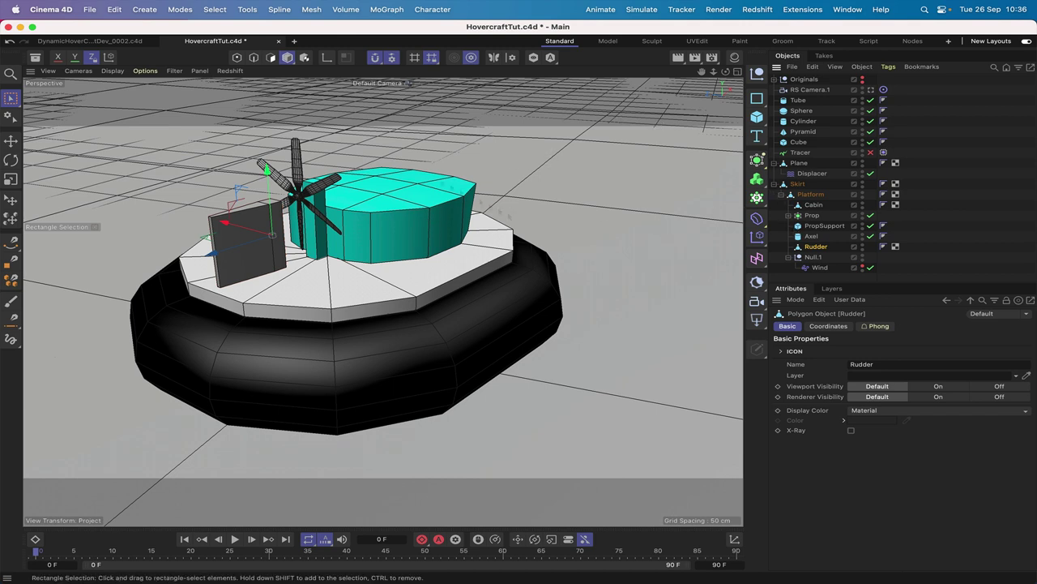
left_click(10, 140)
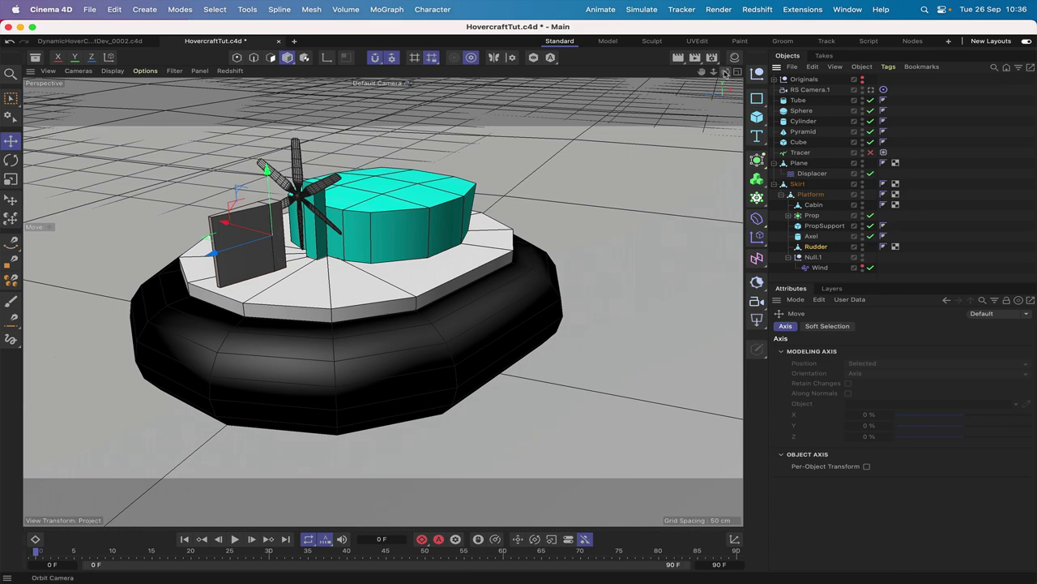
left_click_drag(726, 71, 681, 81)
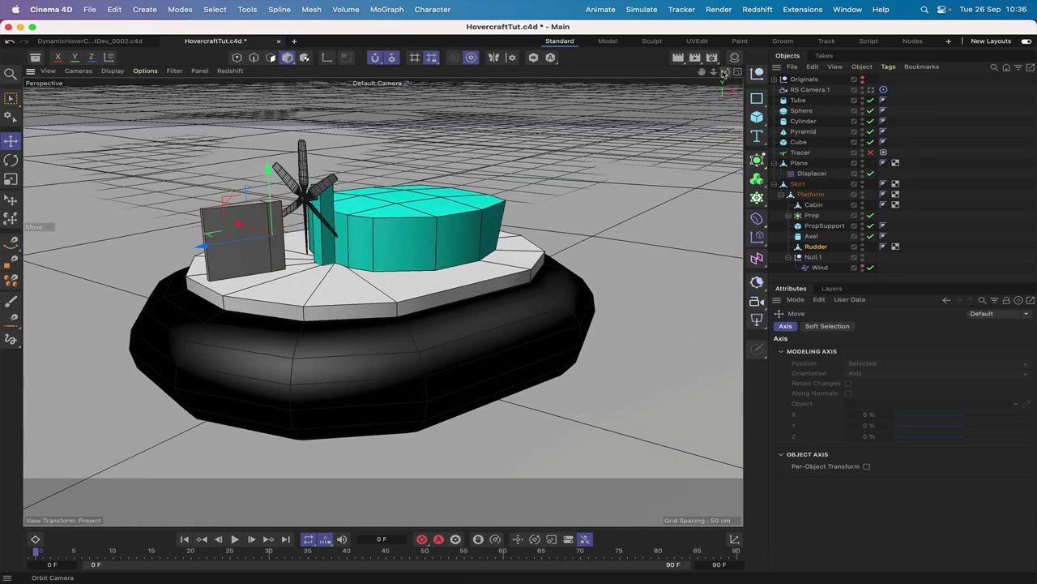
- Show the Wind object under Null.1 in the viewport and select the Platform object
left_click(809, 257)
left_click(863, 267)
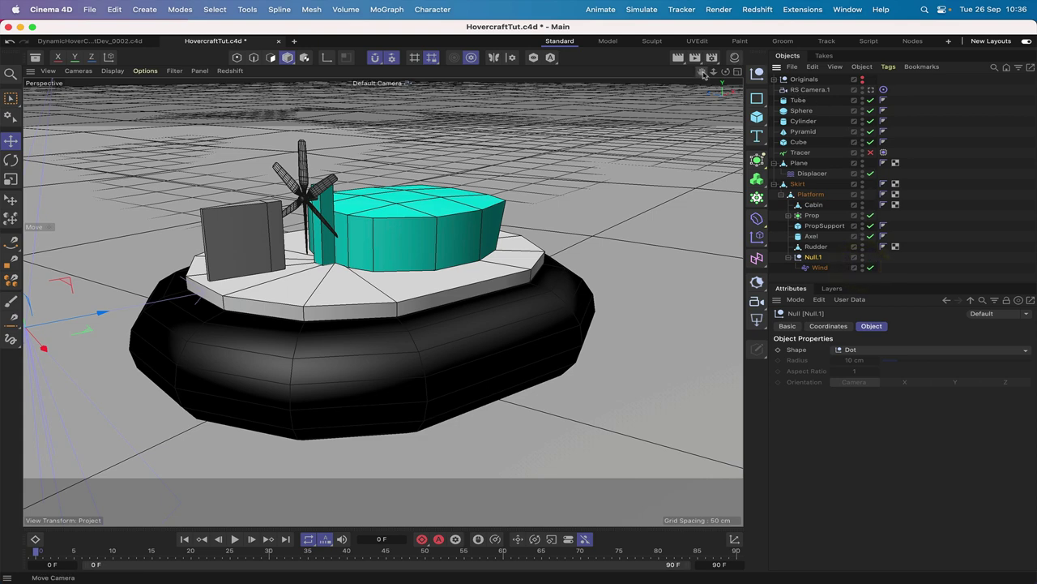
left_click_drag(703, 73, 347, 270)
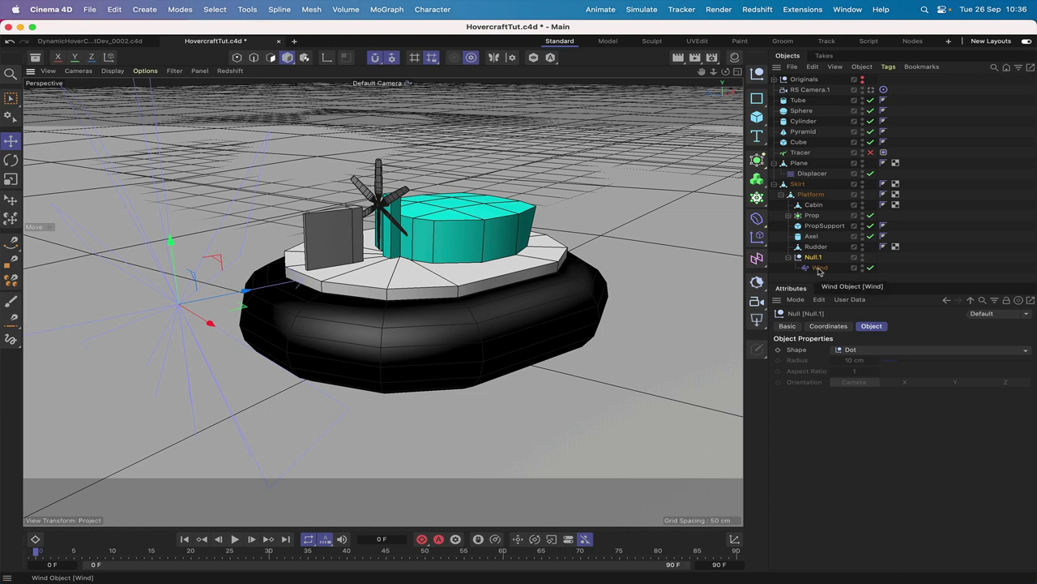
left_click(810, 196)
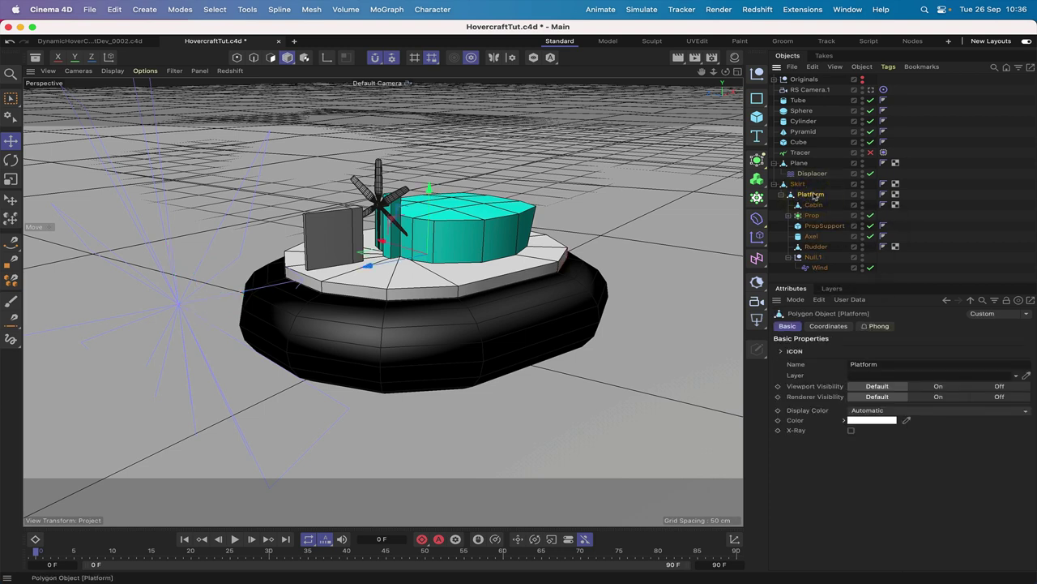
- Create a new project and add a default Sphere and a default Plane primitive to it
left_click(798, 185)
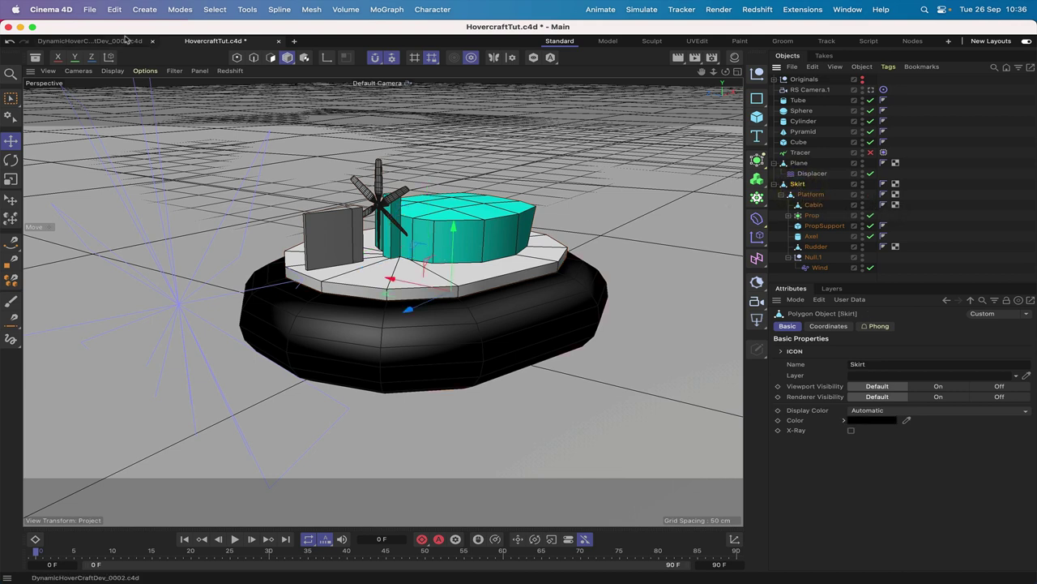
left_click(86, 15)
left_click(98, 38)
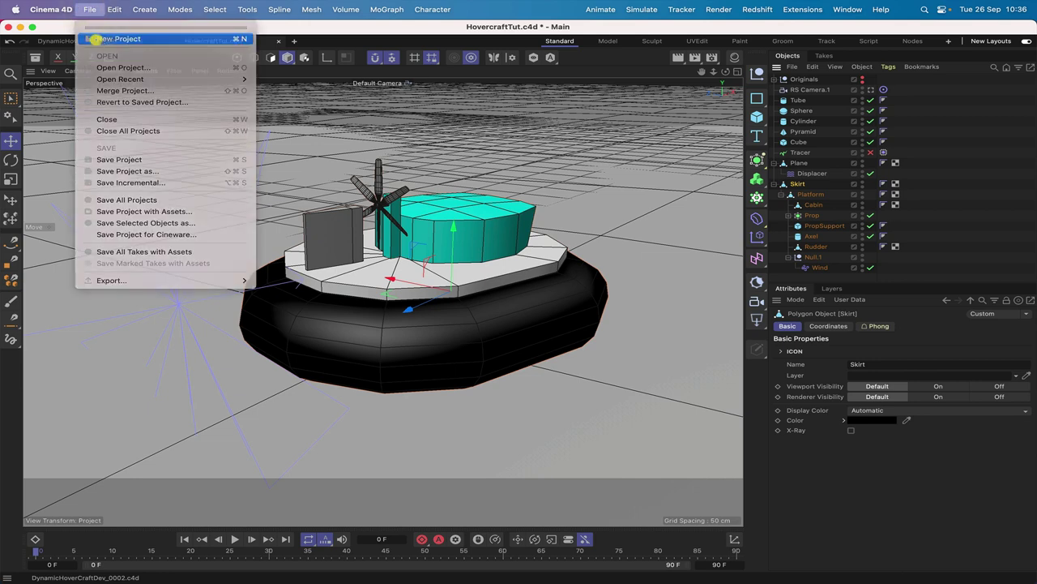
left_click(757, 116)
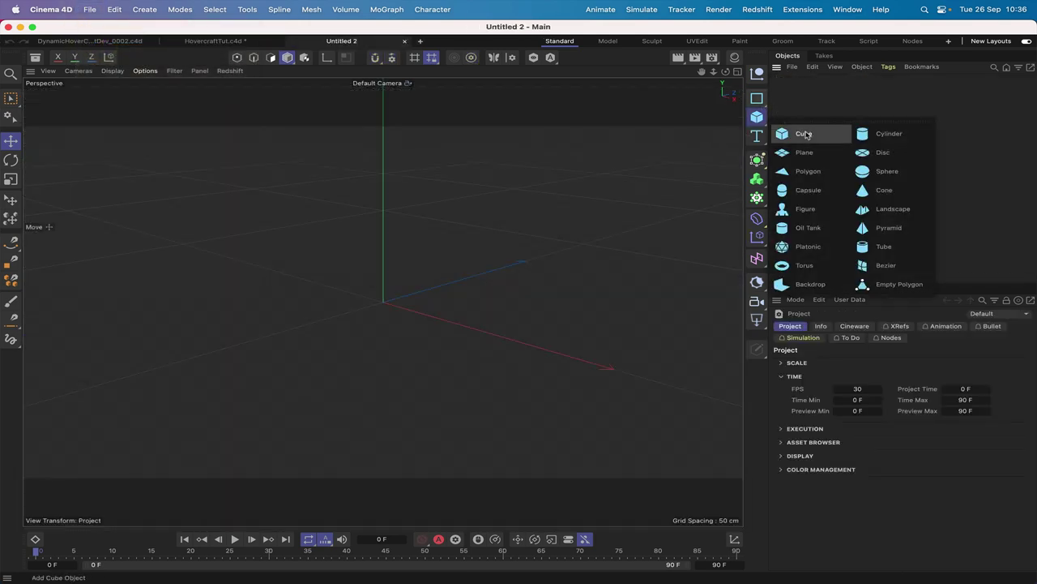
left_click(866, 177)
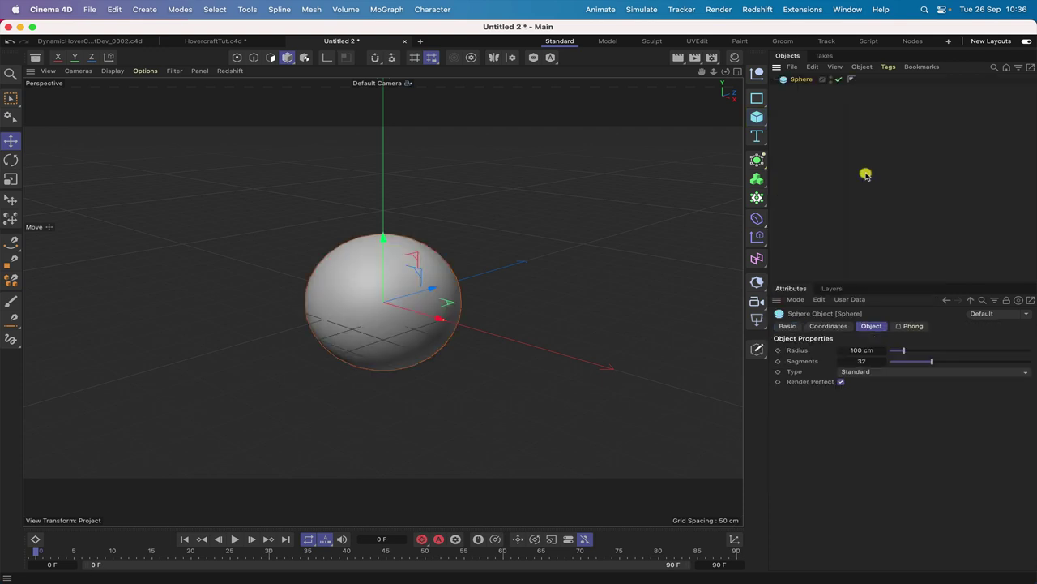
left_click(758, 119)
left_click(801, 149)
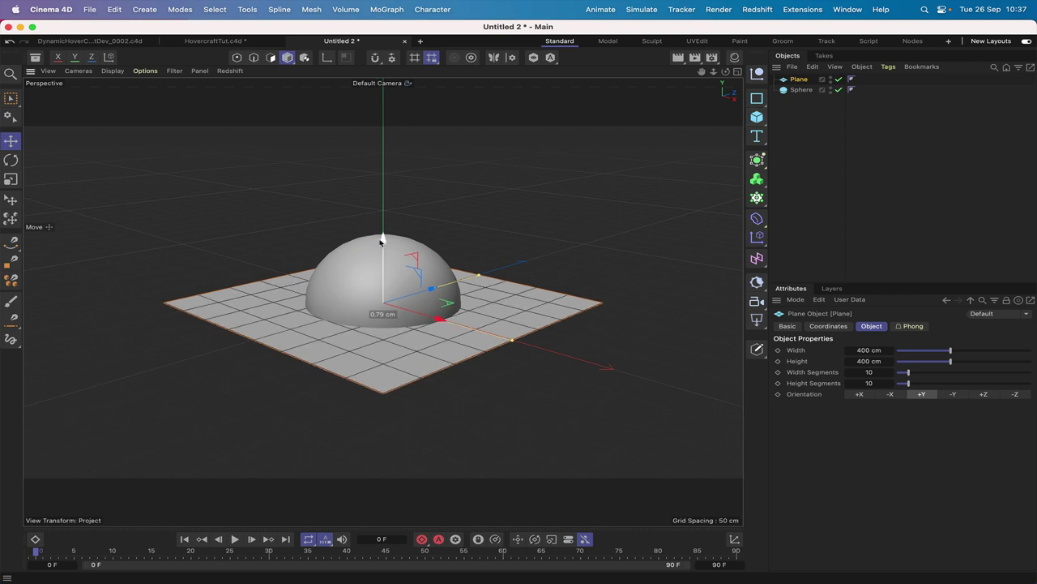
- Lower the Plane beneath the Sphere and raise the Sphere well above it along the vertical axis
left_click_drag(381, 238, 376, 304)
left_click_drag(583, 145, 521, 180, "alt")
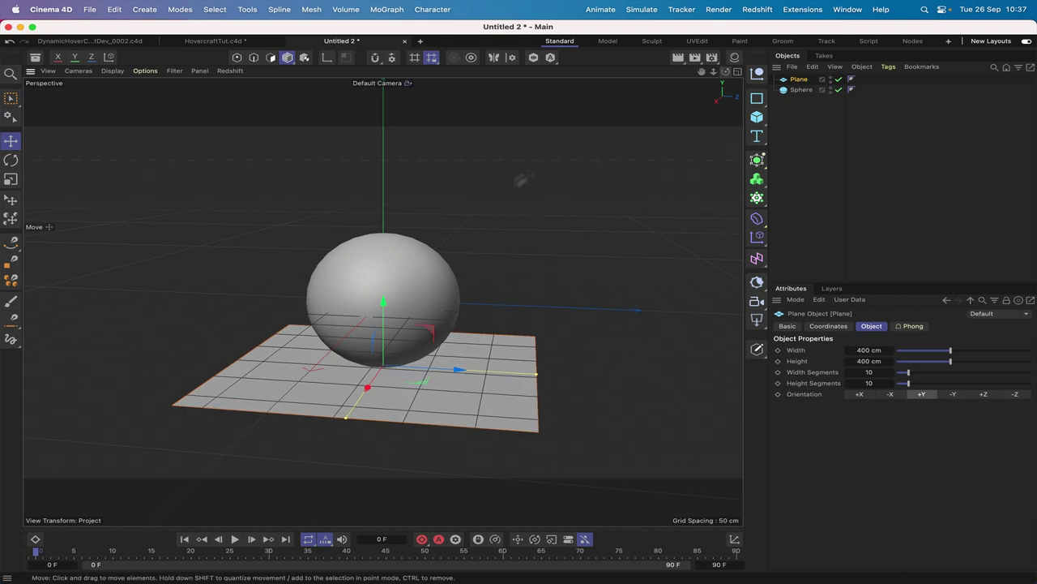
left_click(800, 90)
left_click_drag(382, 234, 412, 106)
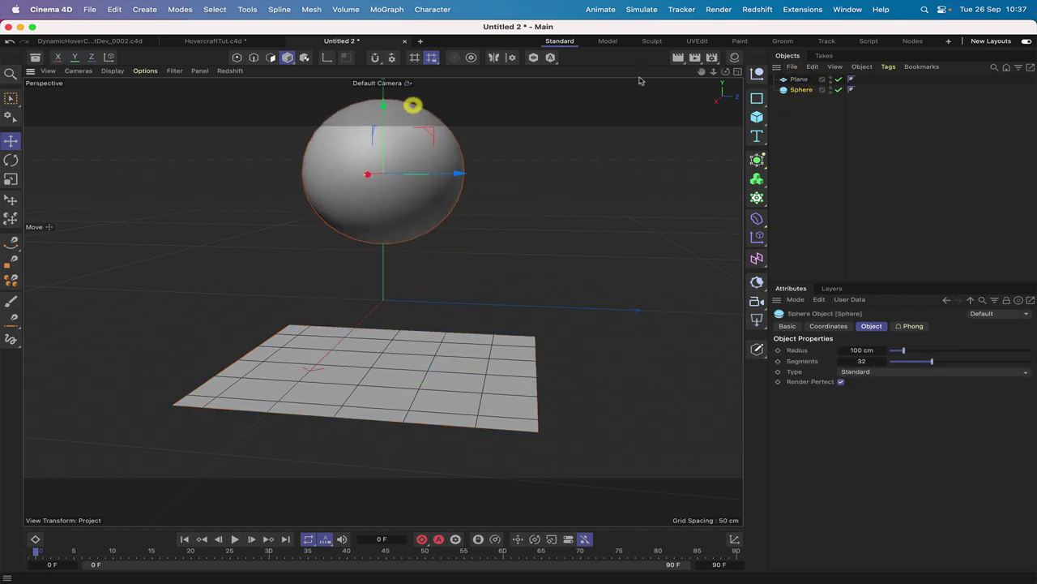
left_click_drag(714, 72, 762, 70)
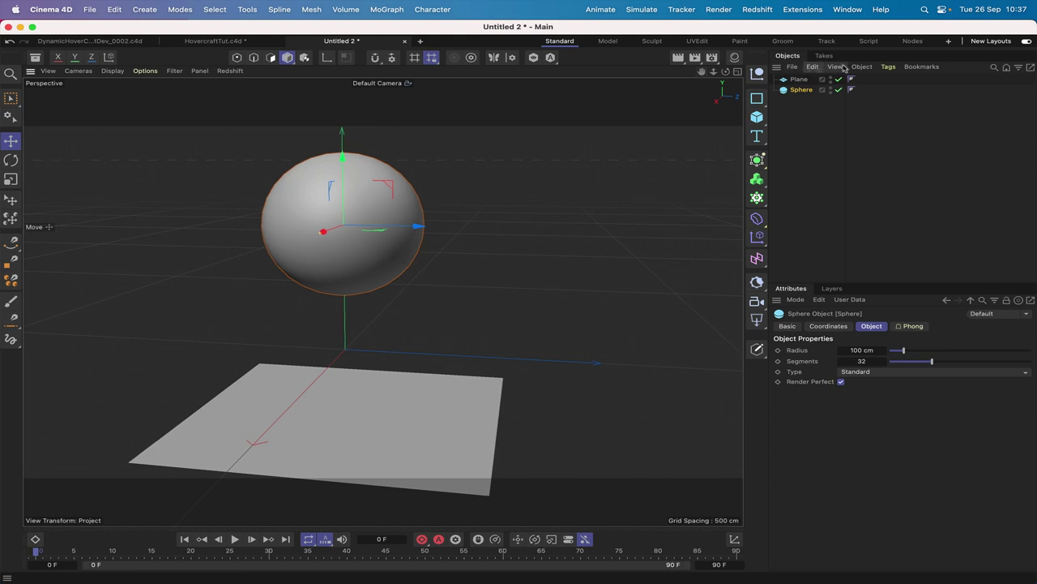
- Add a Collider simulation tag to the Plane
left_click(797, 79)
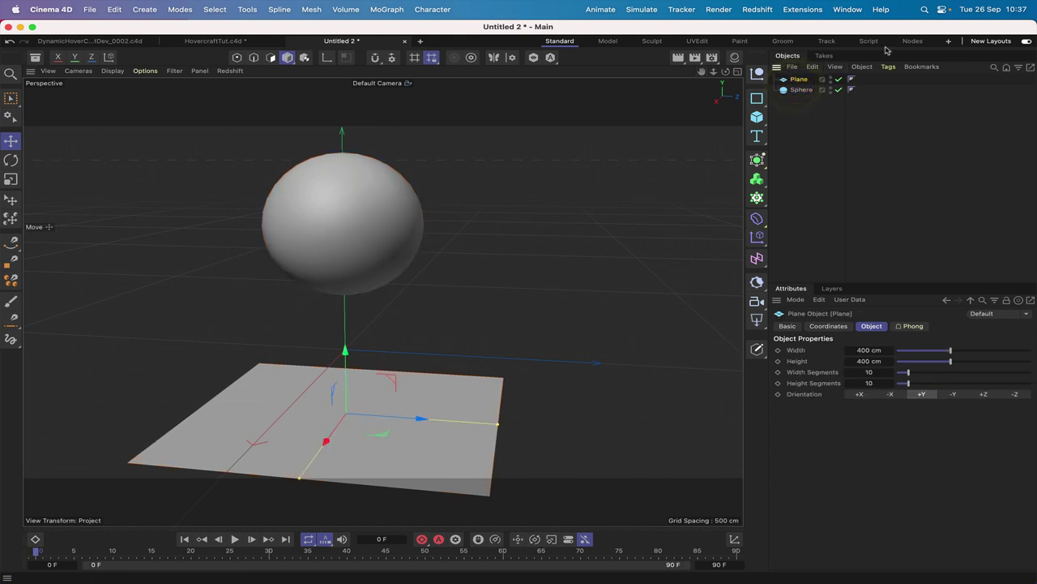
left_click(889, 68)
mouse_move(932, 213)
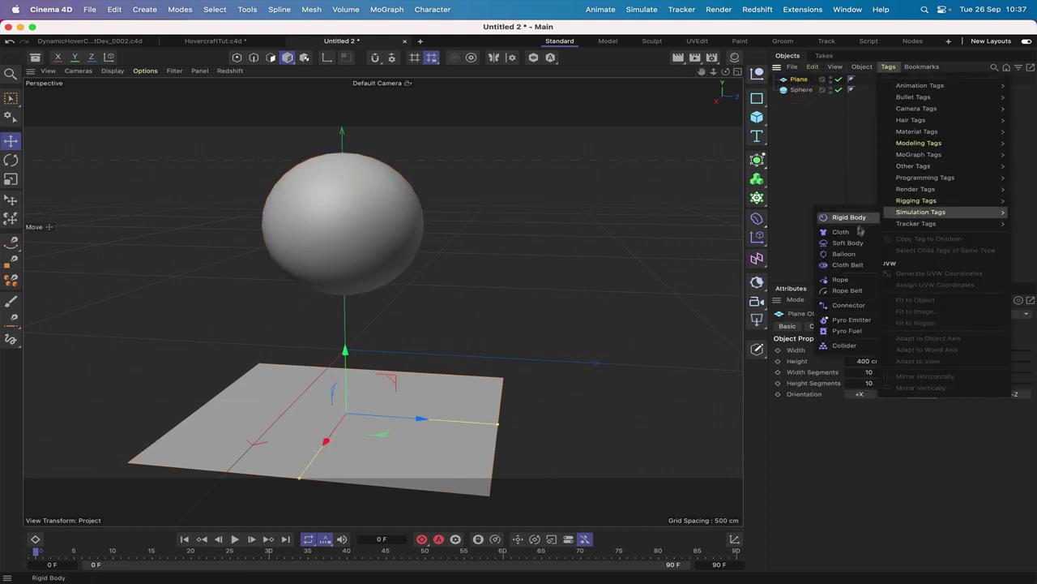
left_click(855, 345)
- Add a Soft Body simulation tag to the Sphere
left_click(801, 89)
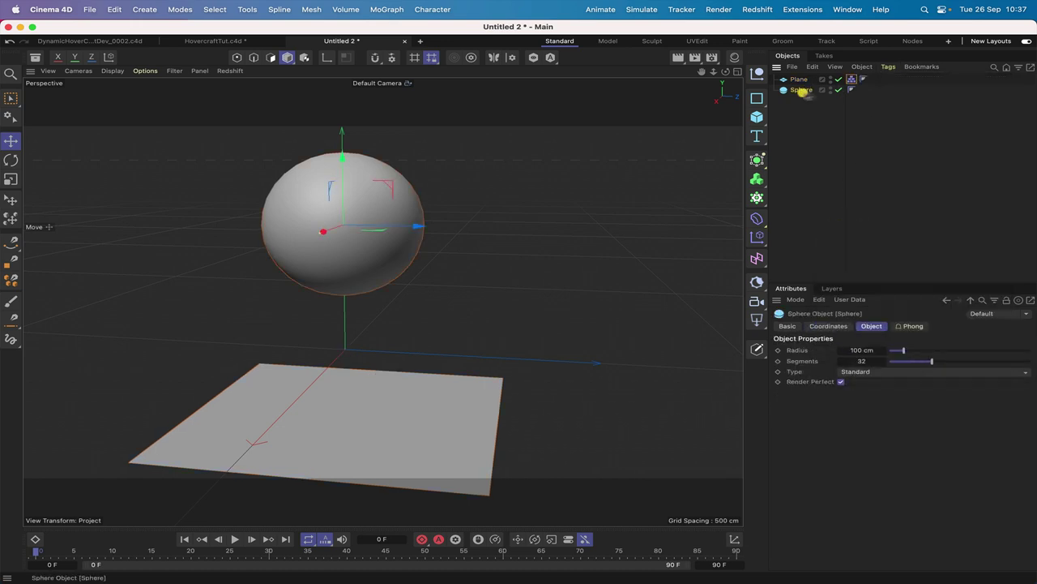
left_click(888, 67)
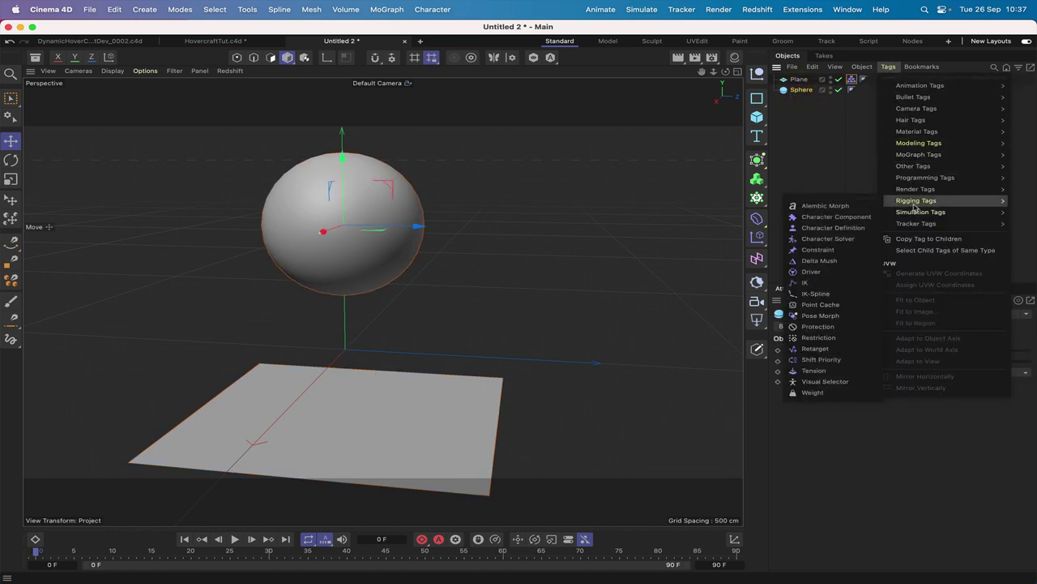
mouse_move(909, 213)
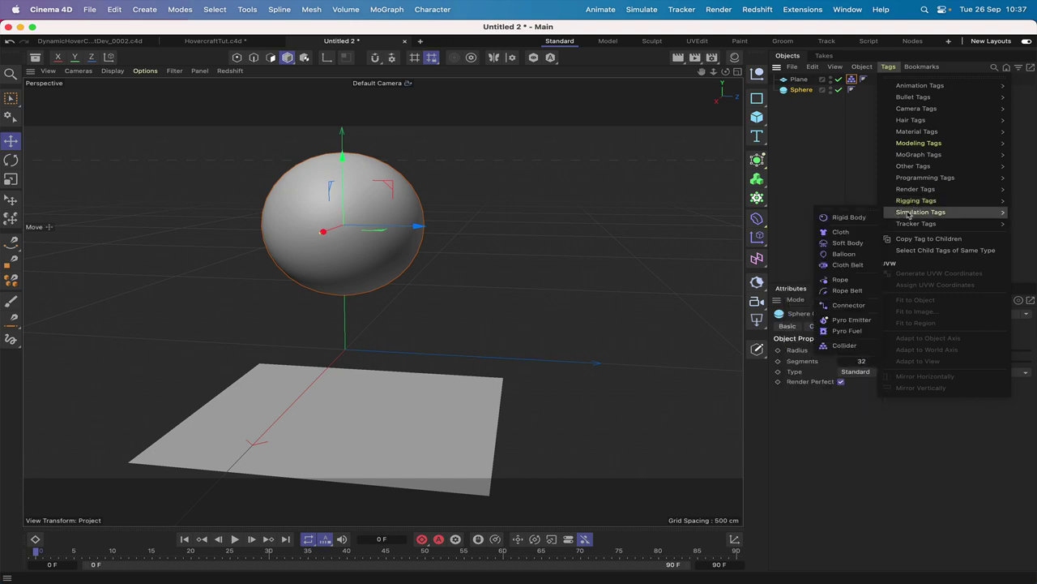
left_click(864, 236)
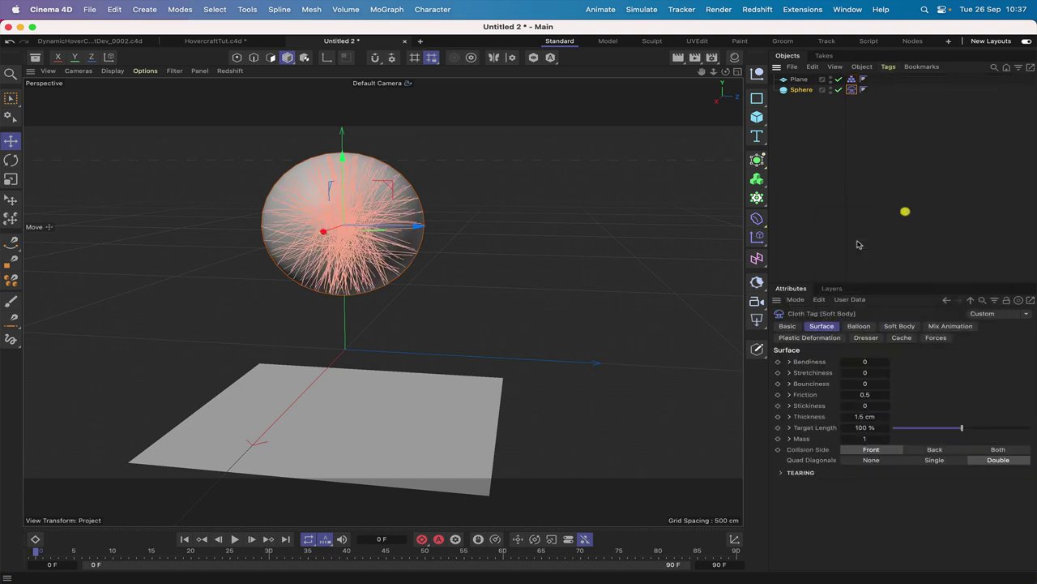
- Play the soft body simulation and examine how the Sphere falls onto the Plane
left_click(803, 97)
left_click_drag(701, 71, 681, 73)
left_click_drag(383, 302, 421, 275, "alt")
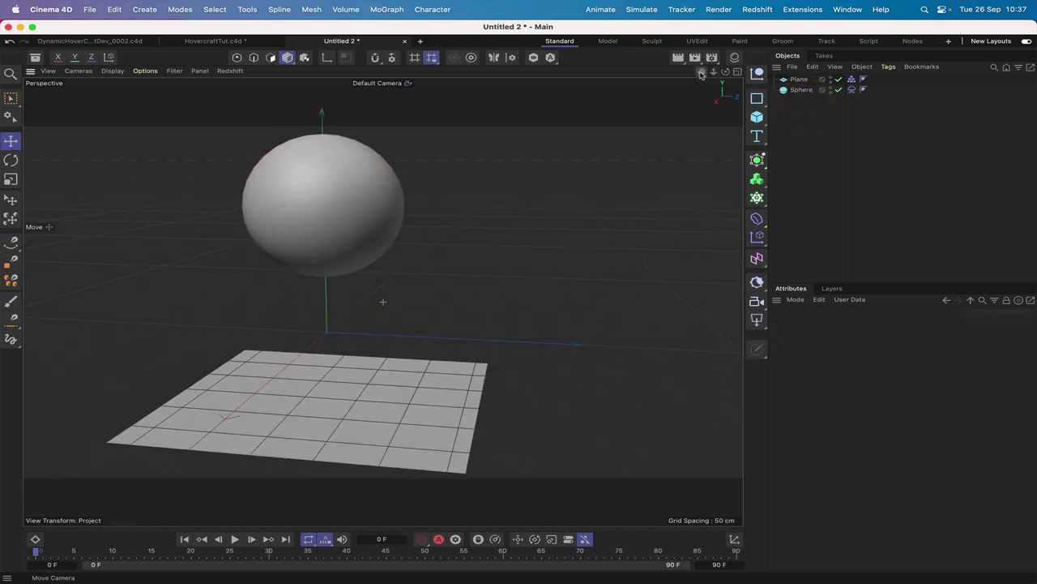
left_click_drag(725, 71, 516, 302)
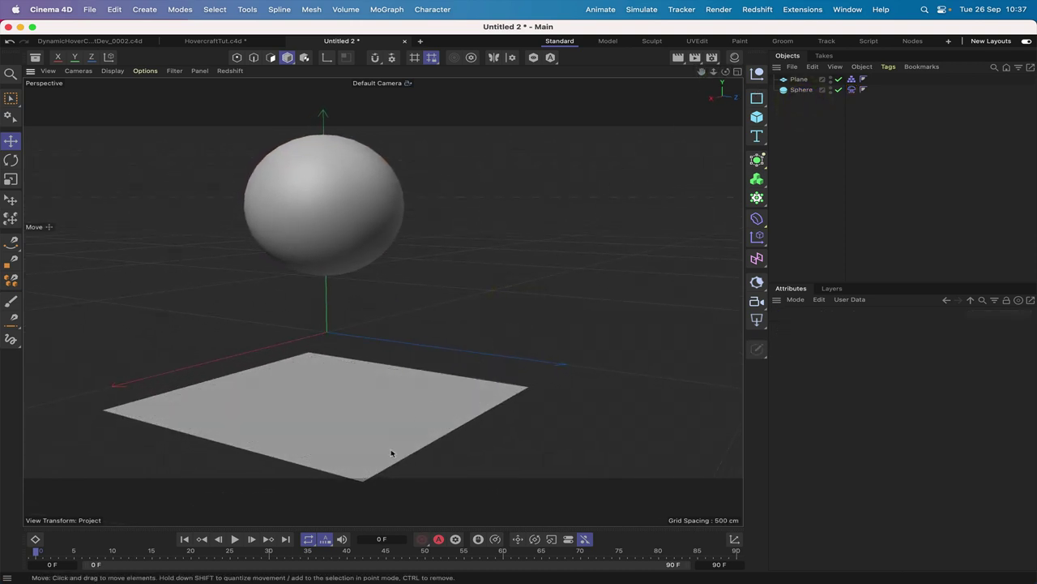
left_click(235, 539)
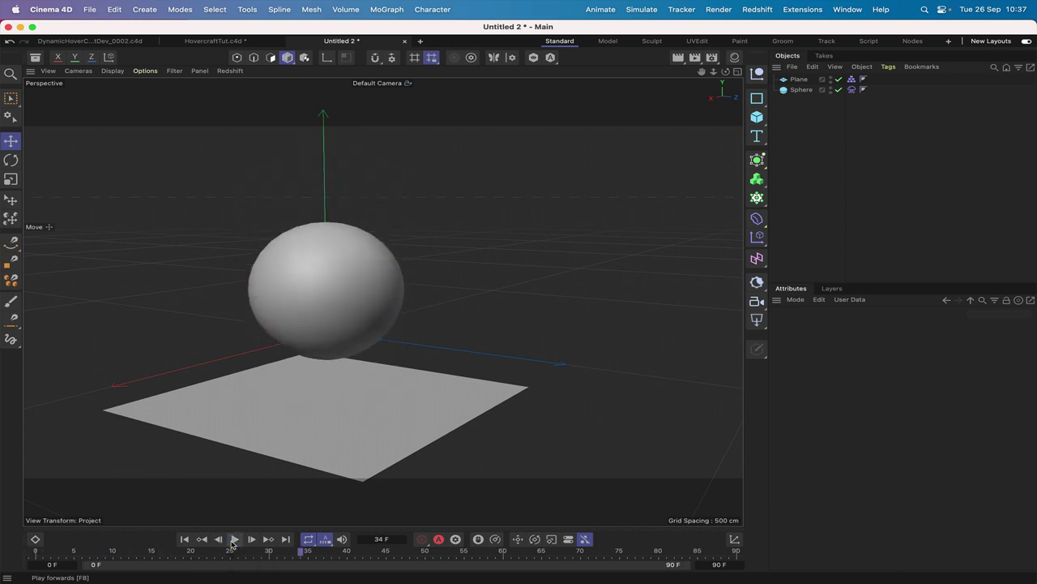
left_click(234, 540)
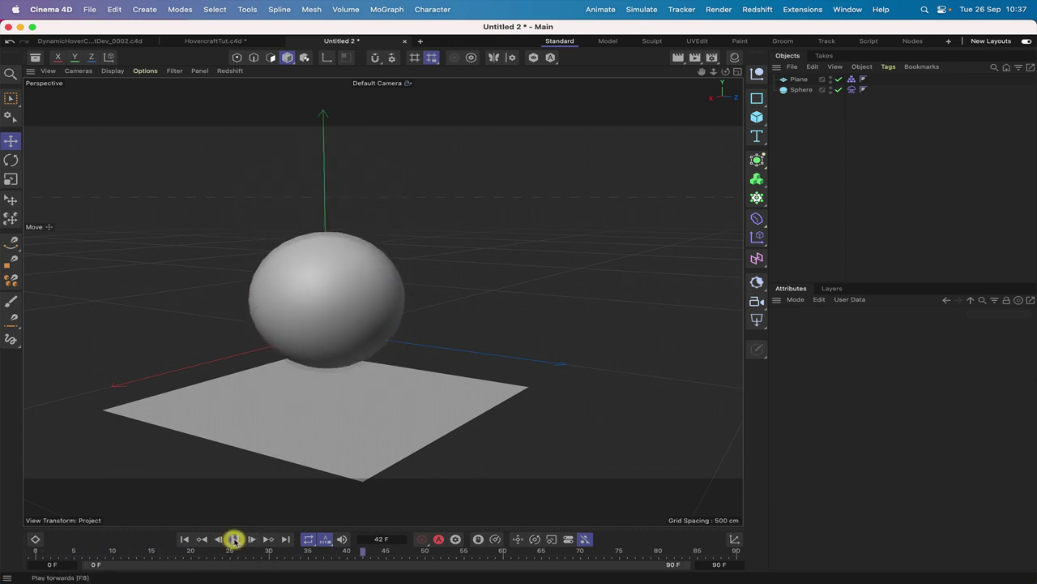
left_click(234, 539)
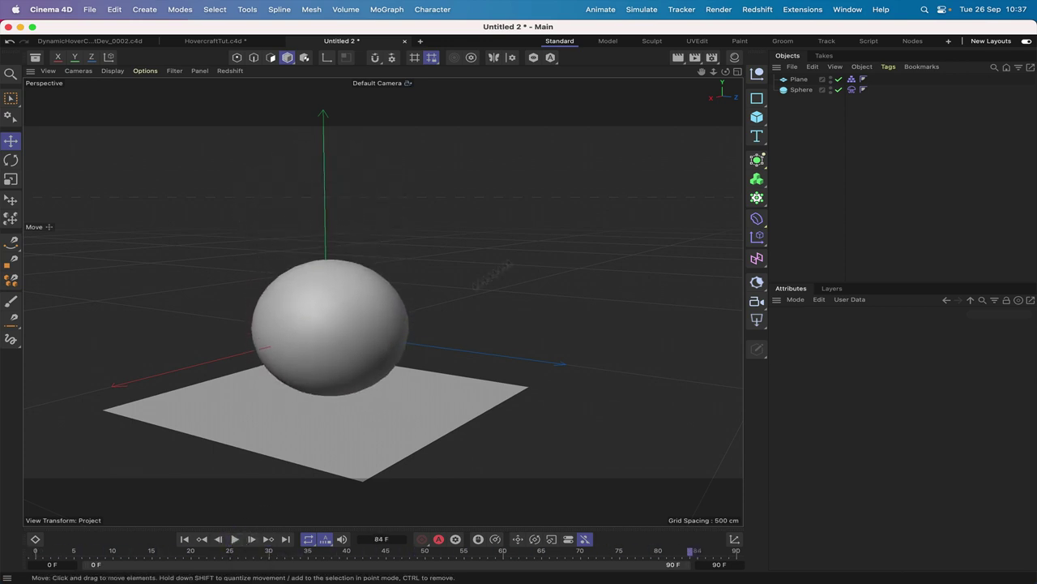
- Rewind to the first frame, switch the viewport display to Gouraud Shading (Lines), and replay the Sphere's simulation
left_click(802, 89)
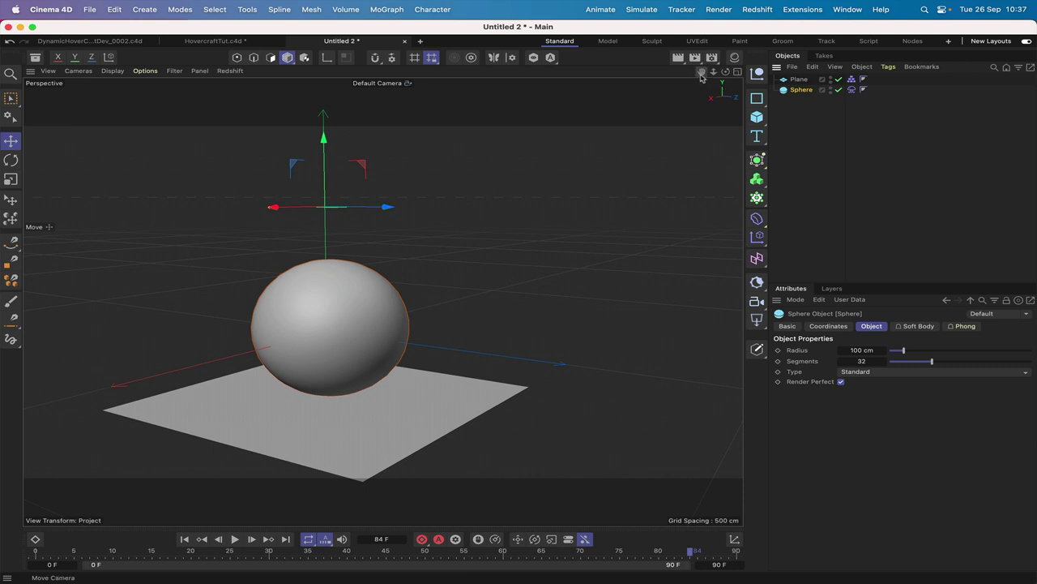
left_click_drag(702, 71, 518, 301)
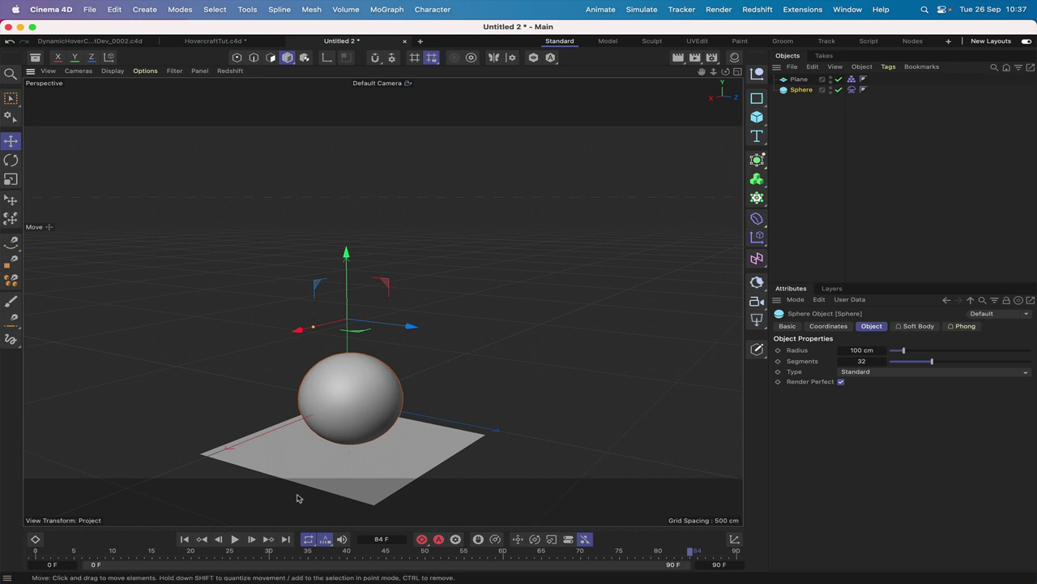
left_click(180, 540)
left_click(112, 70)
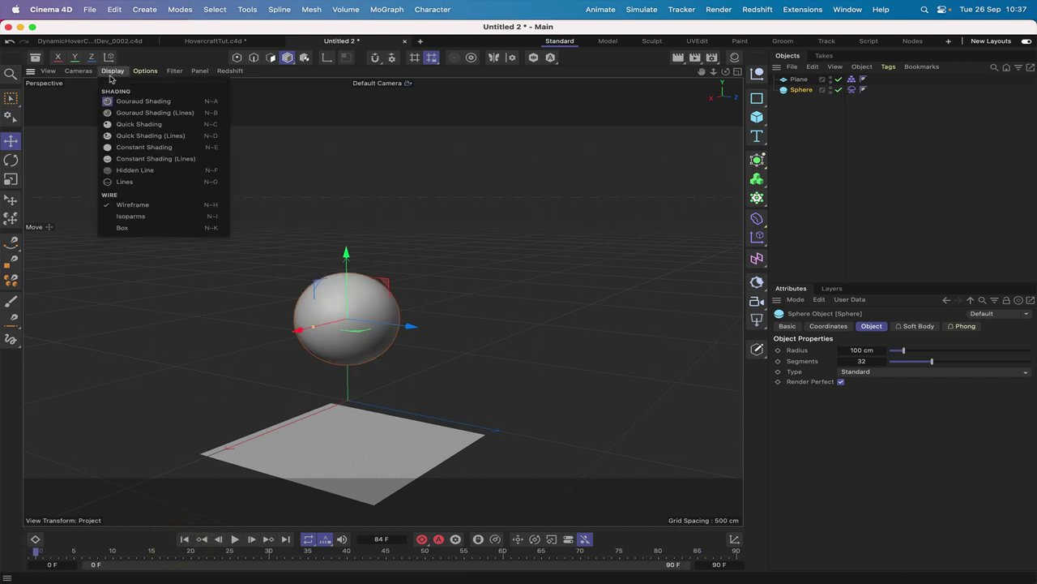
left_click(118, 115)
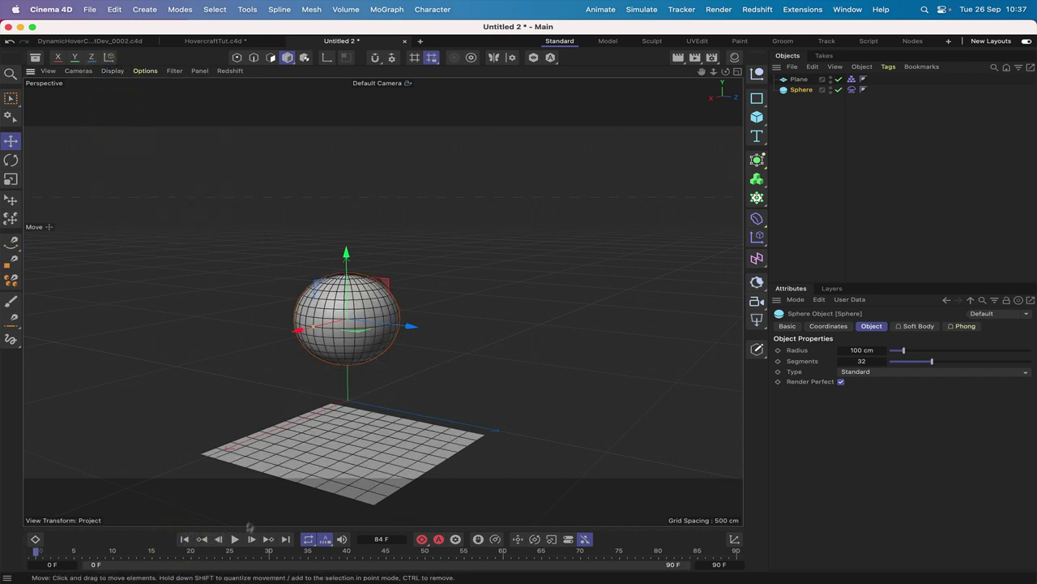
left_click(235, 539)
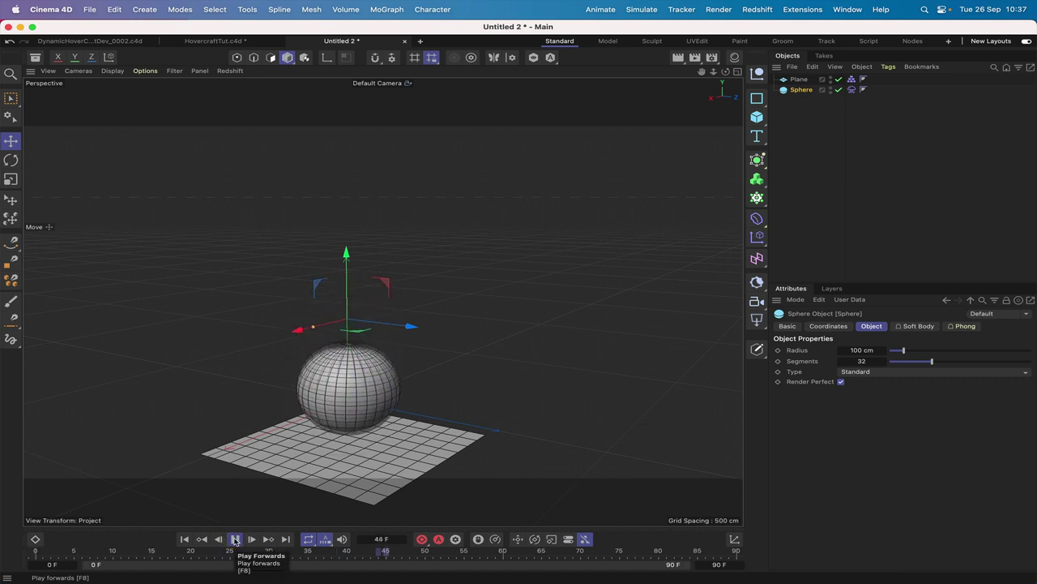
left_click(235, 538)
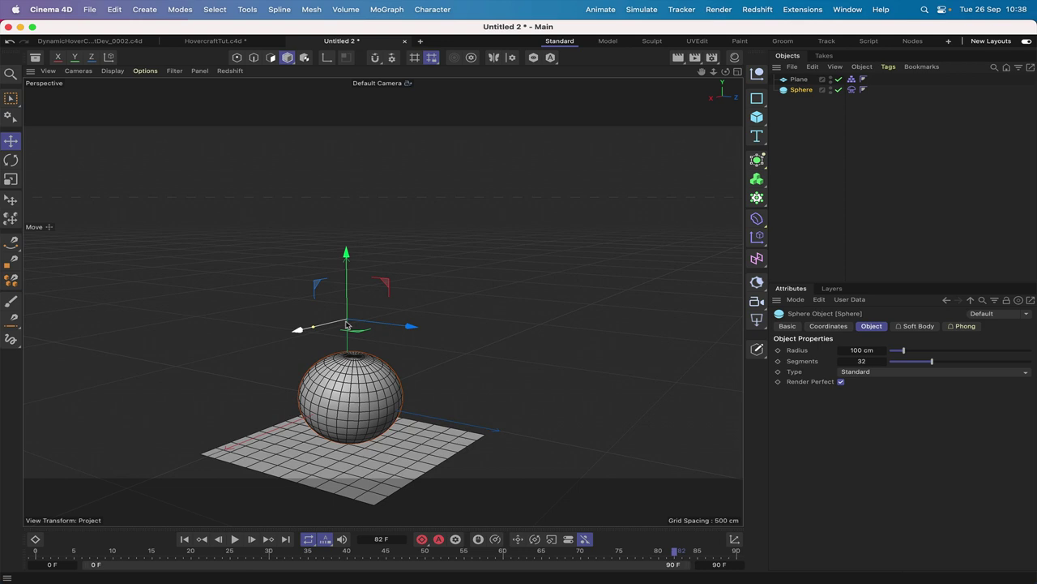
- Replace the Sphere's Soft Body tag with a Rigid Body tag and play the simulation
left_click(852, 90)
key("Delete")
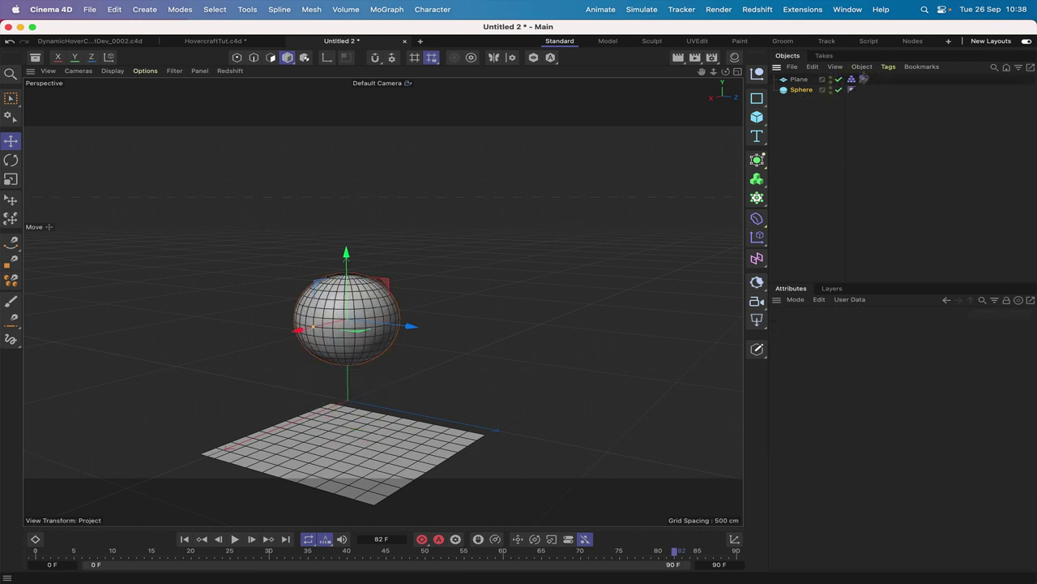
left_click(886, 67)
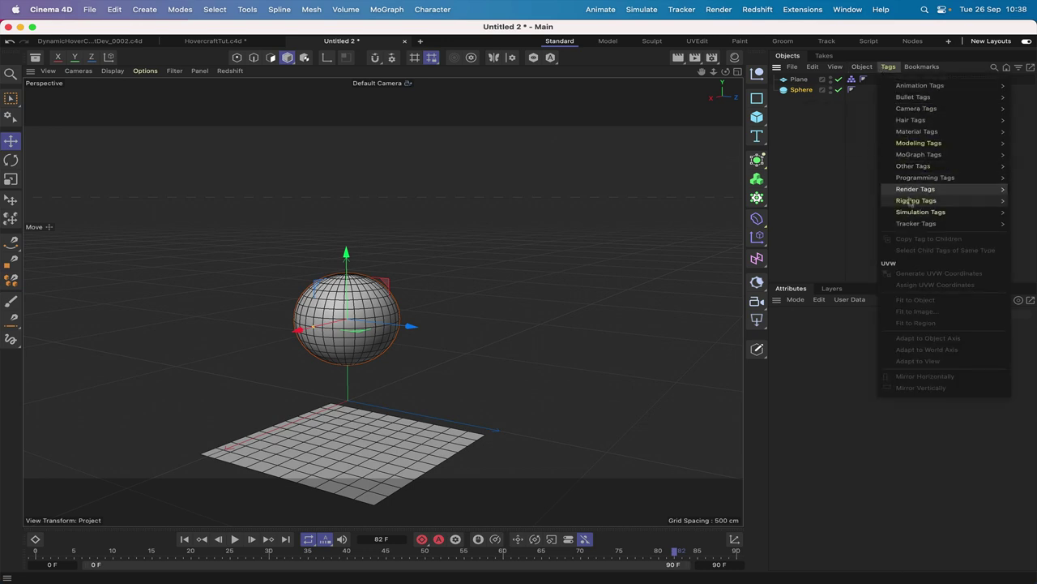
mouse_move(910, 214)
left_click(857, 217)
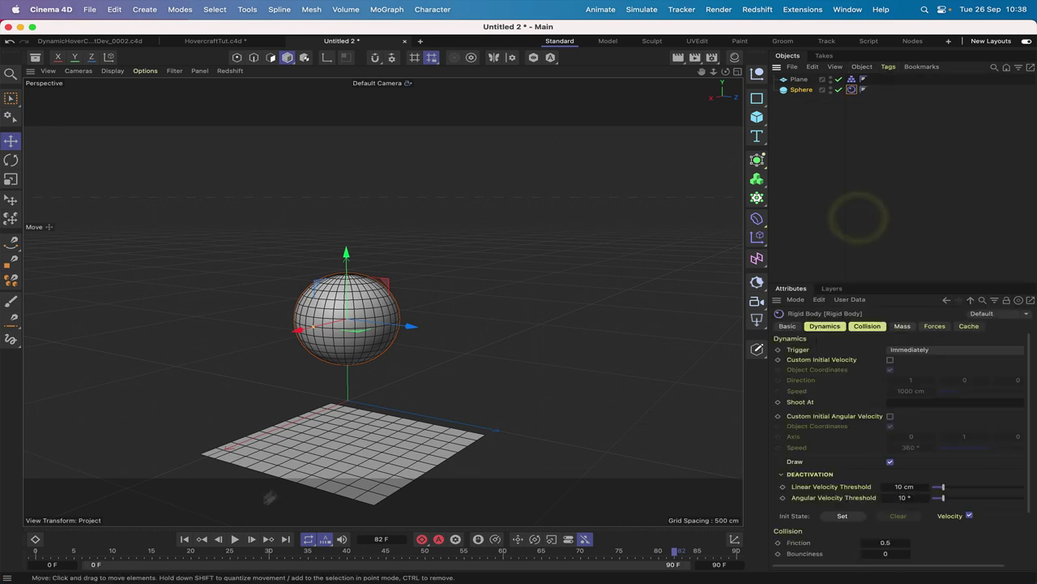
left_click(235, 539)
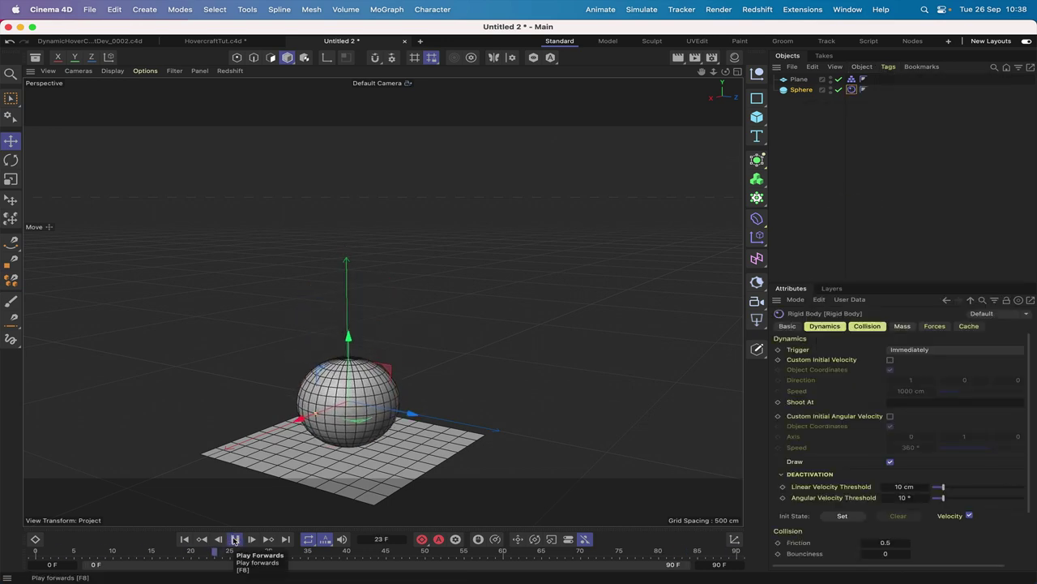
left_click(235, 539)
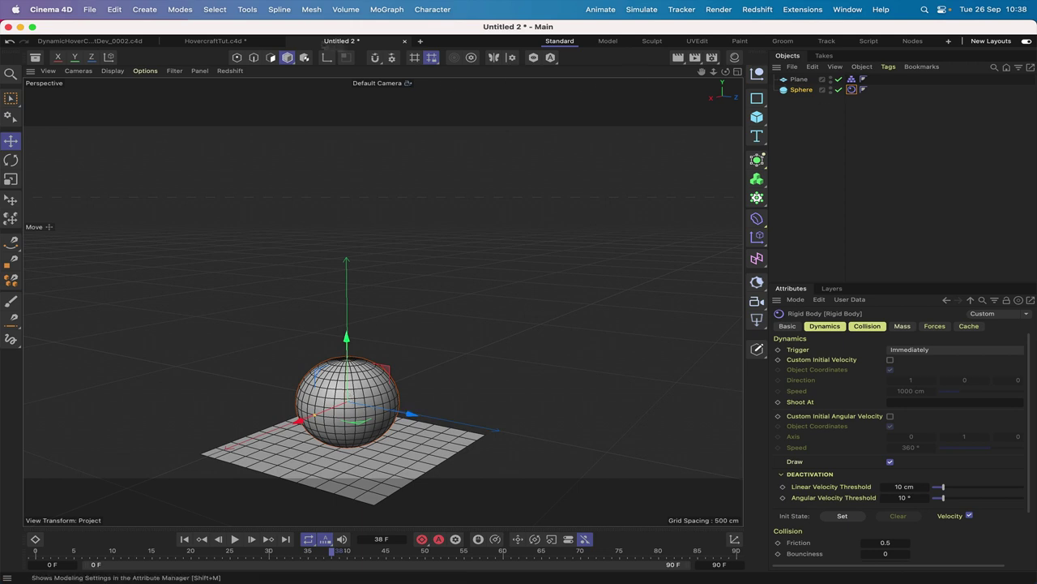
- Close the Untitled 2 test project without saving and return to the hovercraft in HovercraftTut.c4d
left_click(405, 43)
left_click(547, 232)
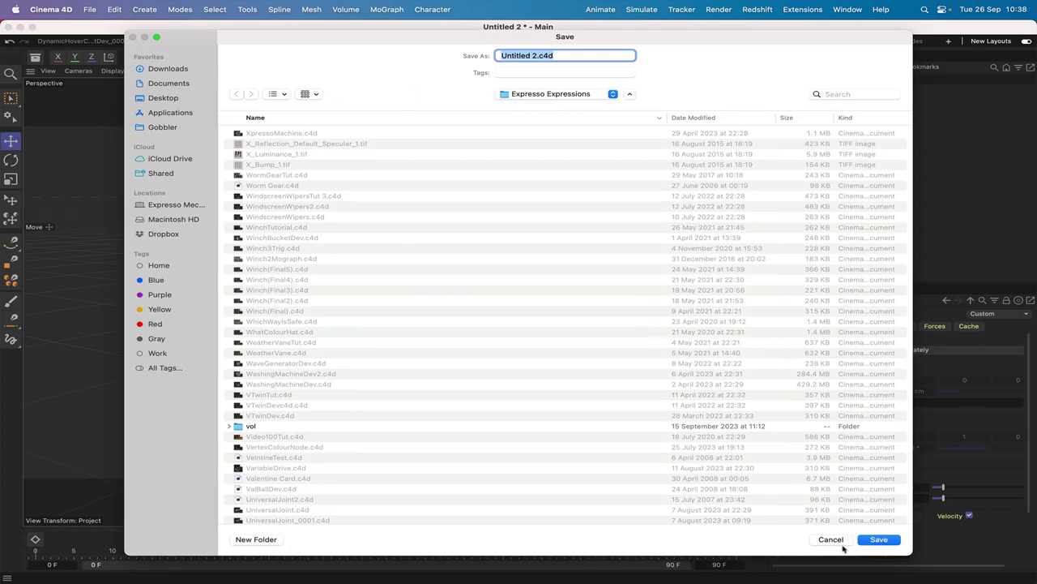
left_click(841, 543)
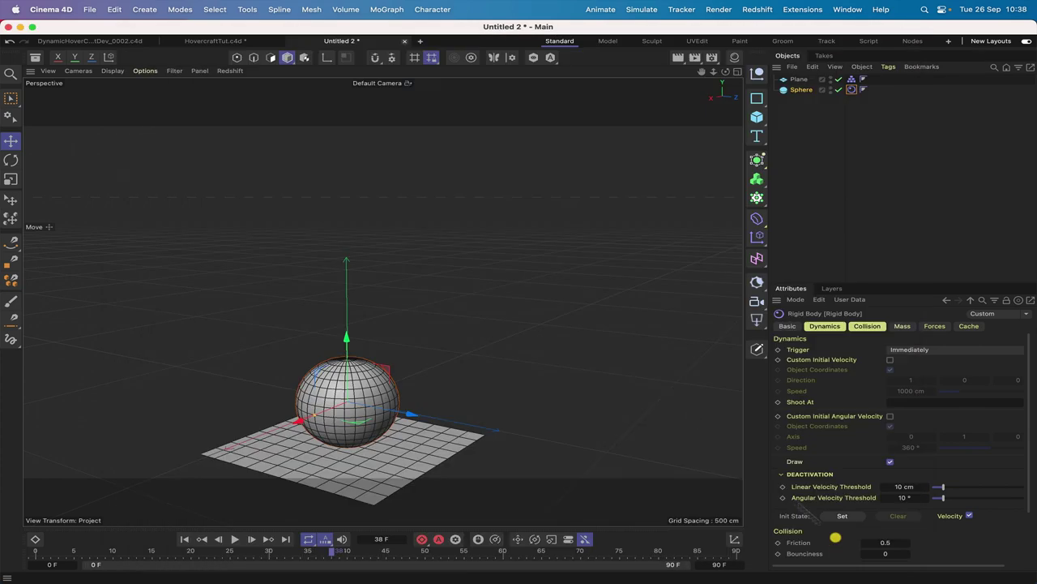
left_click(403, 43)
left_click(523, 264)
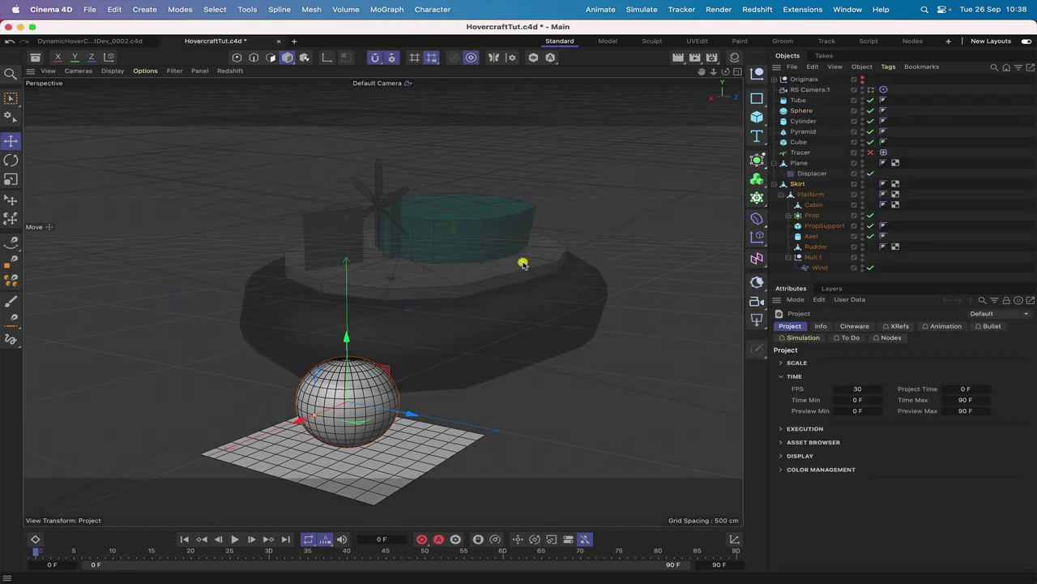
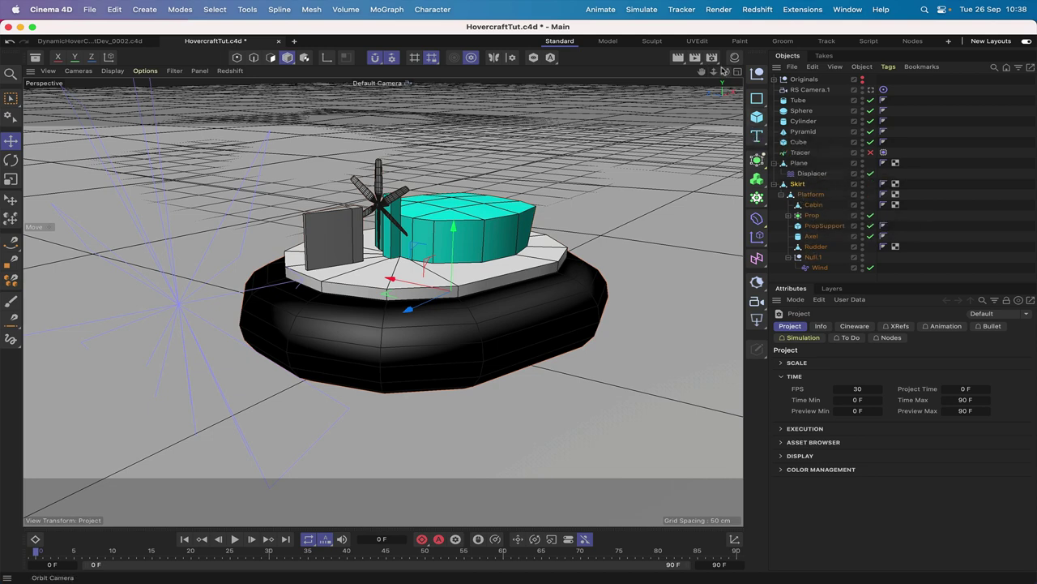
left_click_drag(725, 71, 689, 81)
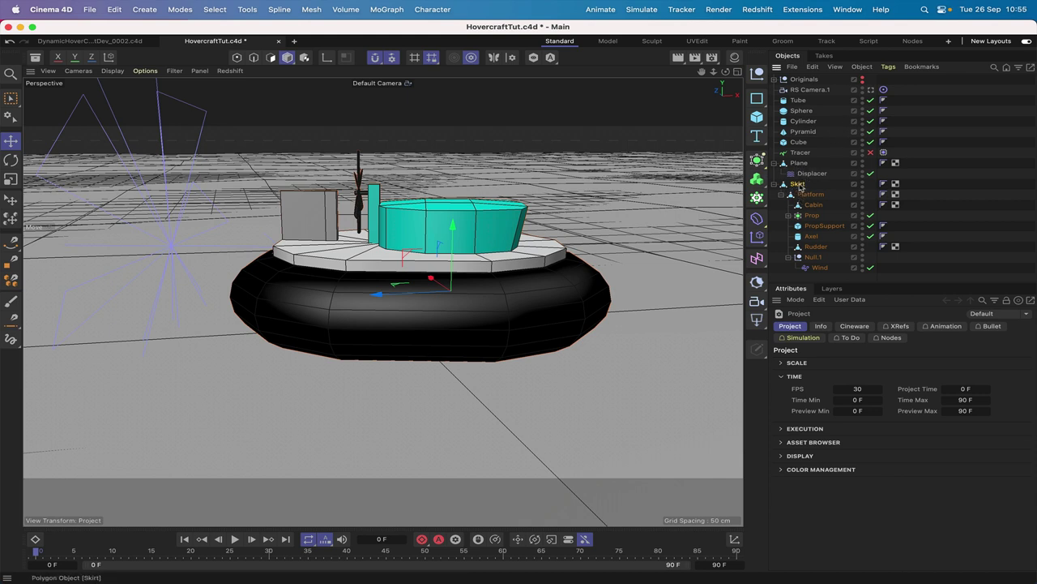
- Add a Soft Body simulation tag to the Skirt object
left_click(888, 66)
mouse_move(919, 202)
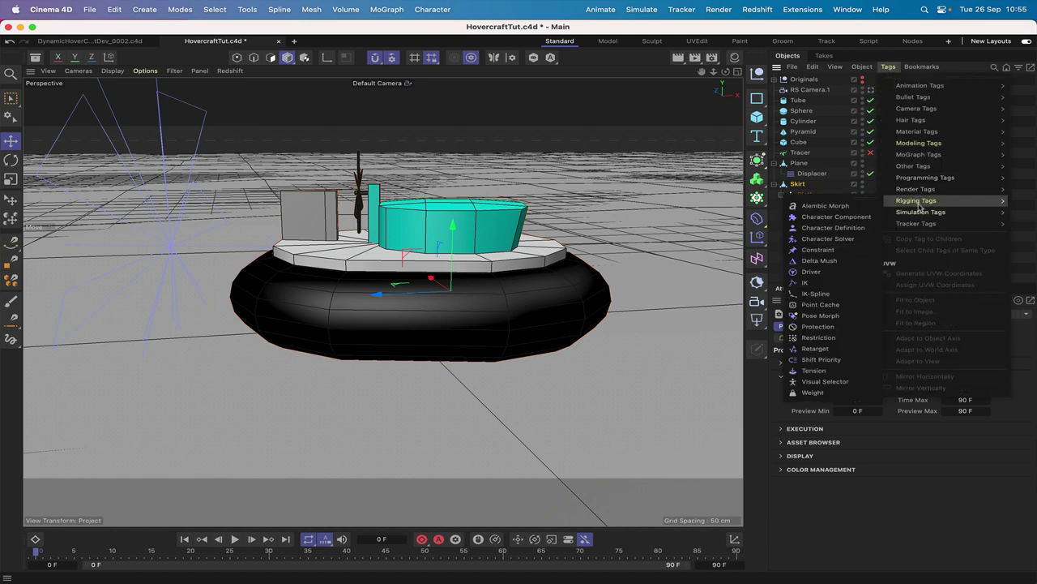
left_click(851, 245)
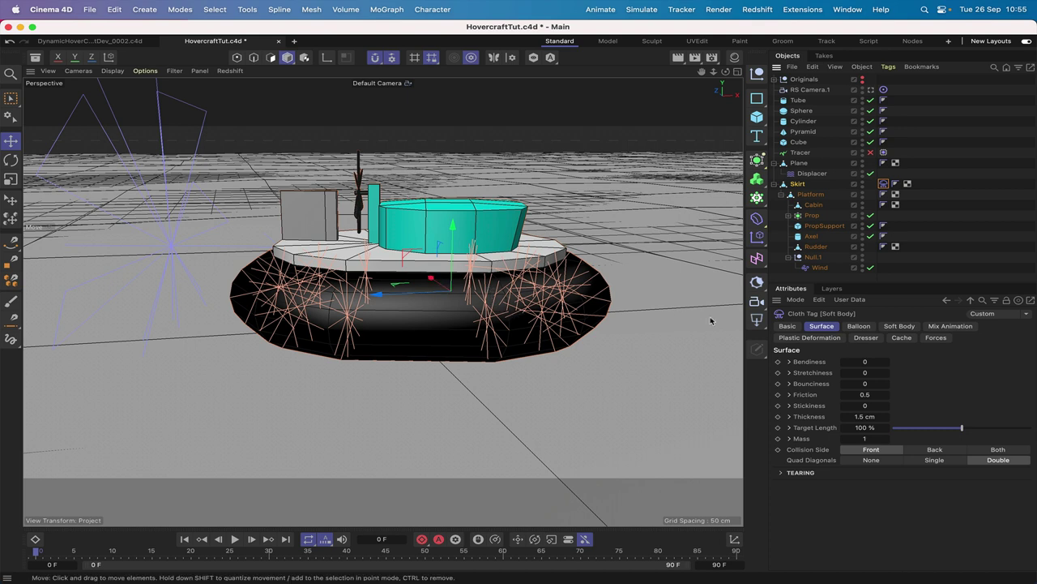
- Set the Skirt's soft body surface to Bendiness 4, Stretchiness 1, Bounciness 0.8 and Friction 0.4
left_click(869, 361)
key("Return")
left_click(865, 373)
key("Return")
left_click(858, 383)
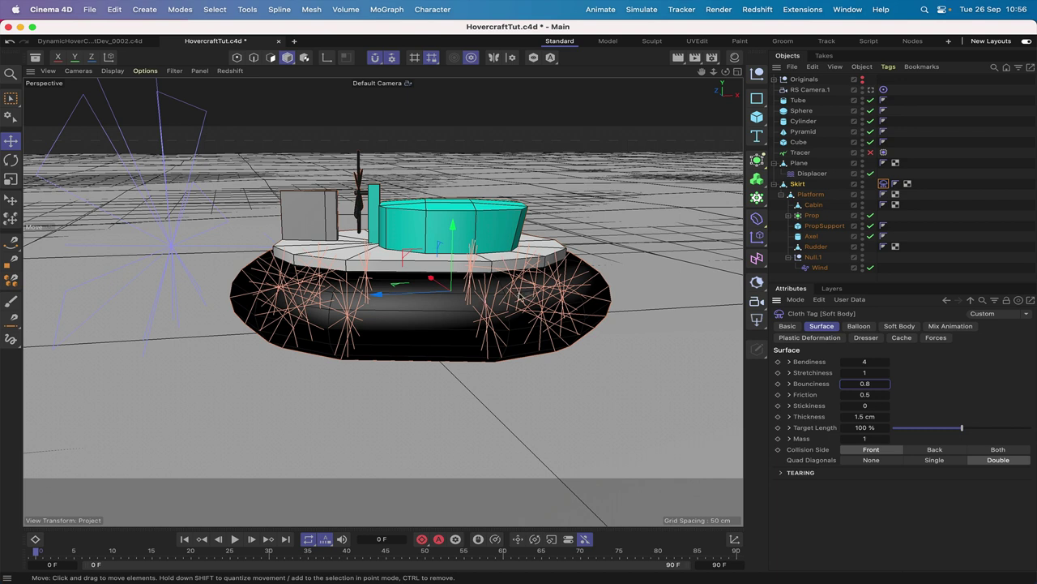
double_click(866, 395)
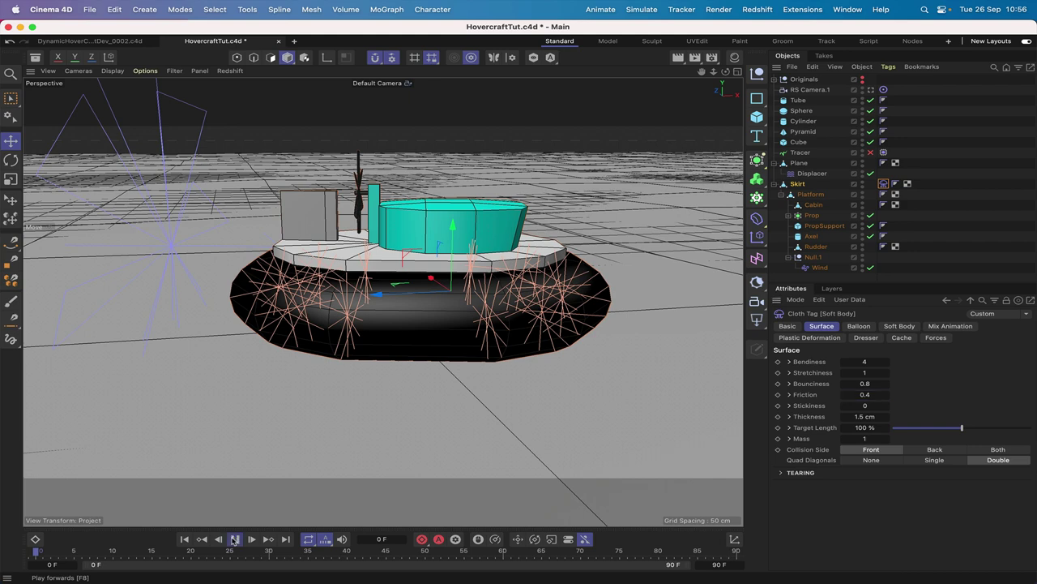
- Test the Skirt's soft body simulation briefly, return to the first frame, and disable the Wind force under Null.1
left_click(234, 539)
left_click(185, 539)
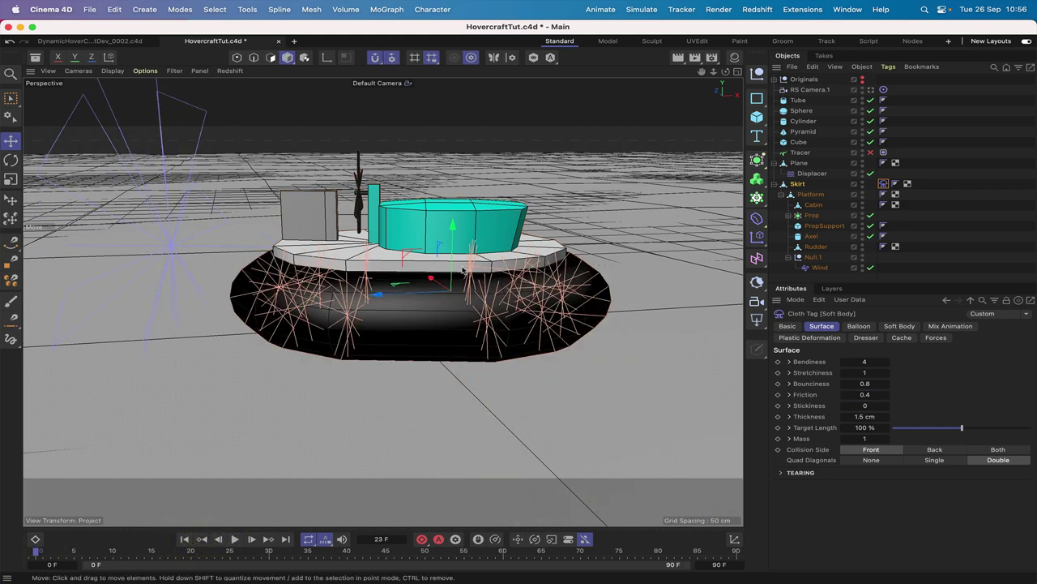
left_click(870, 267)
- Add a Collider simulation tag to the ground Plane
left_click(801, 164)
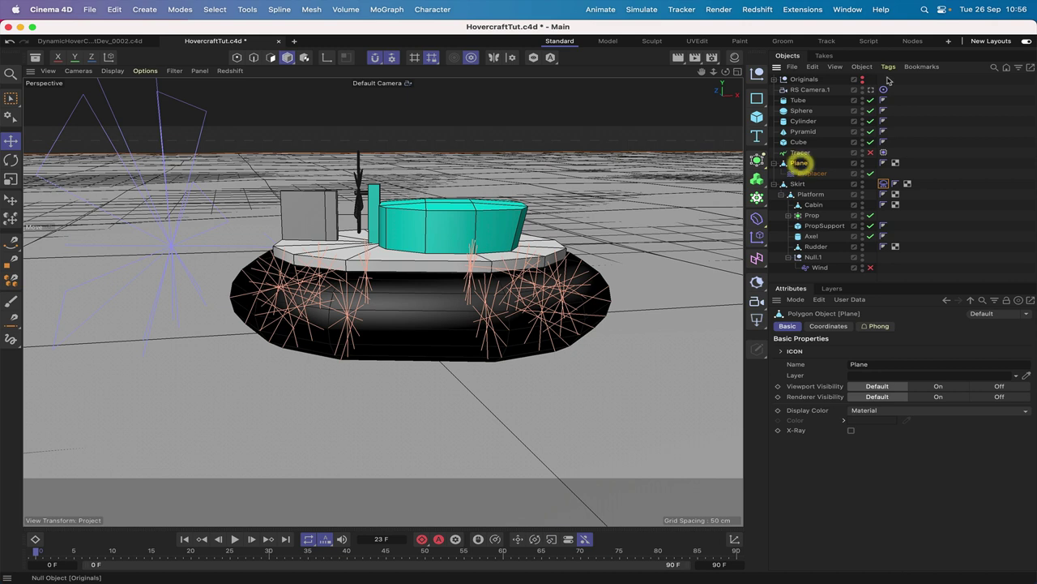
left_click(889, 67)
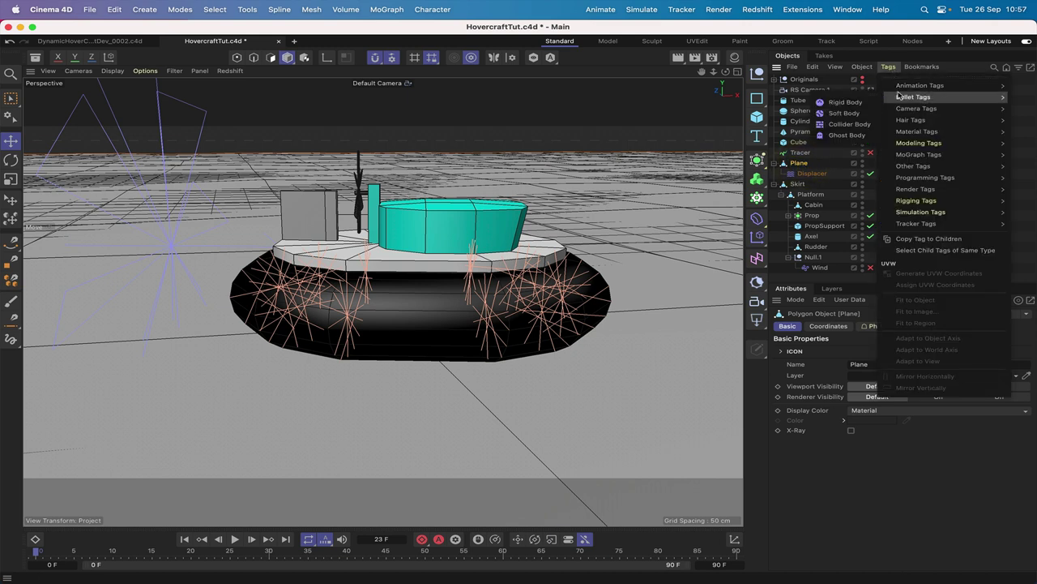
mouse_move(913, 214)
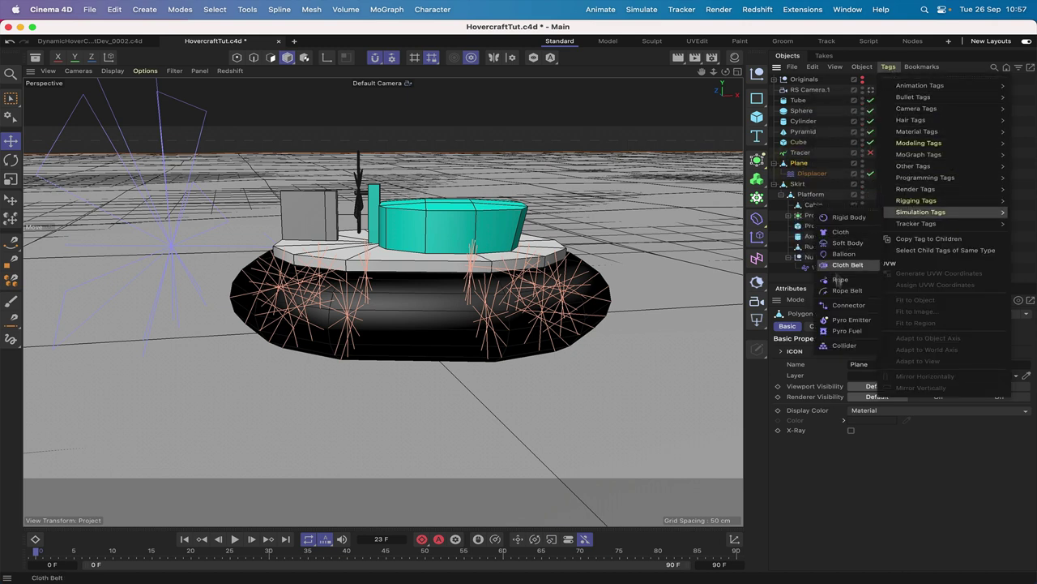
left_click(843, 345)
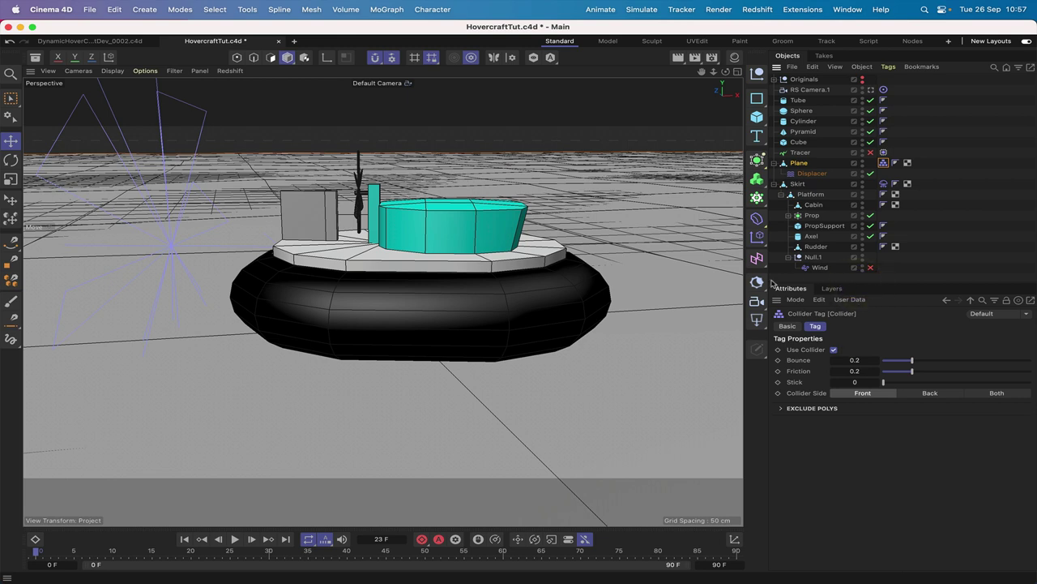
- Play the simulation to check how the Skirt lands on the Plane, and rewind to the first frame
left_click(235, 539)
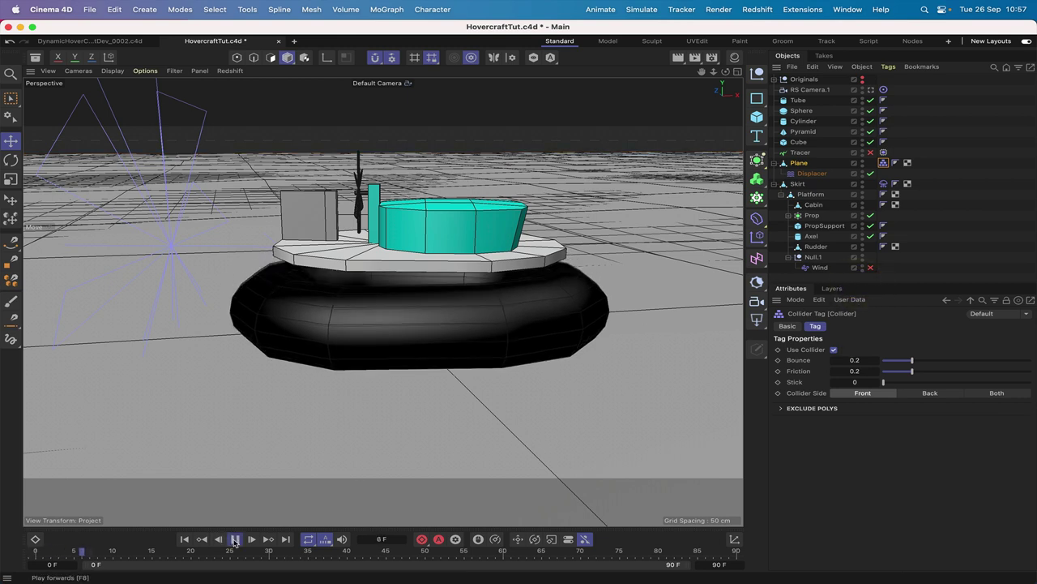
left_click(234, 539)
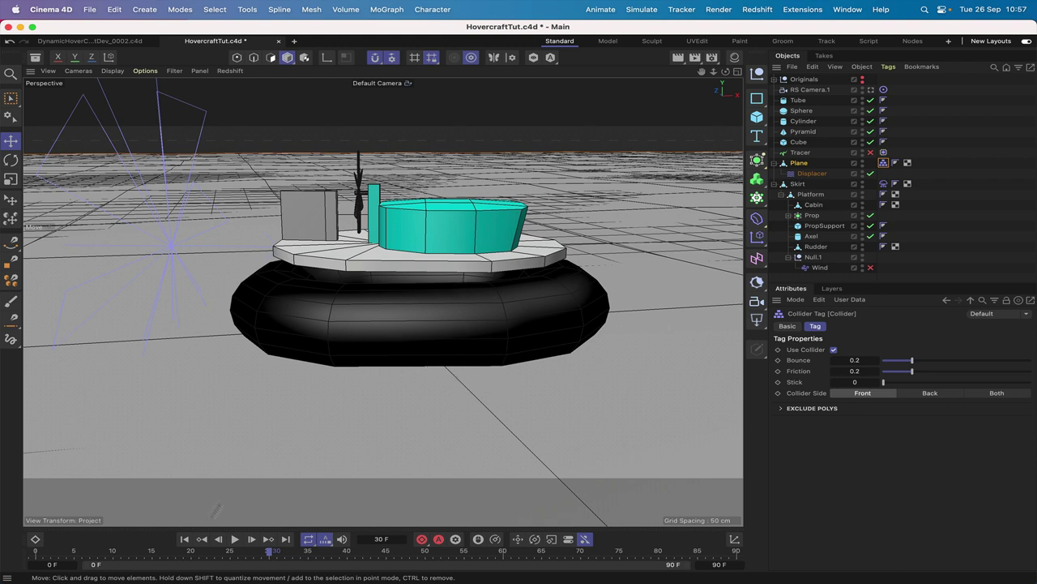
left_click(185, 540)
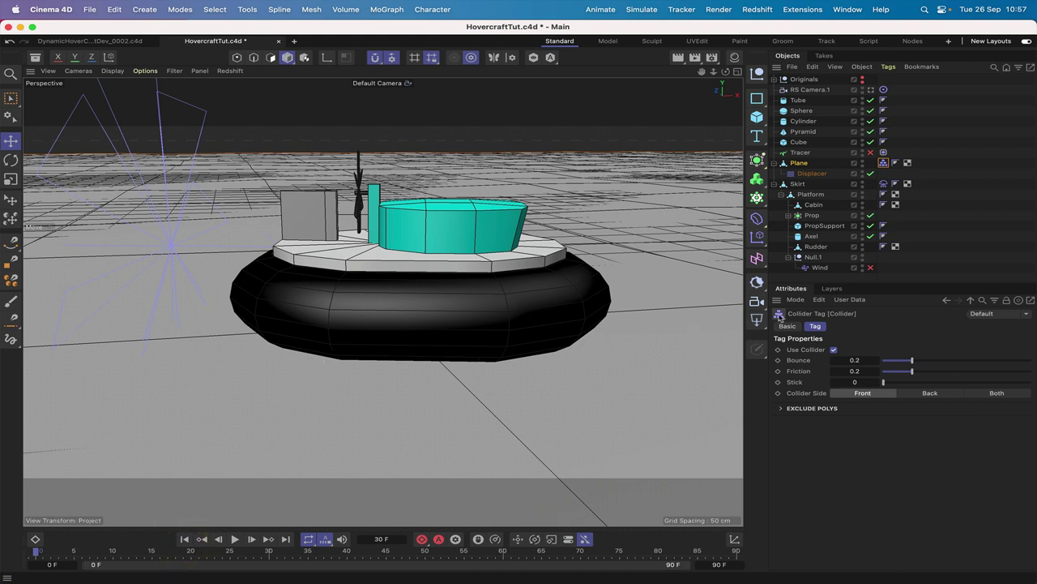
- Set the Friction of the Plane's Collider tag to 0.1
double_click(848, 372)
type(".1")
key("Return")
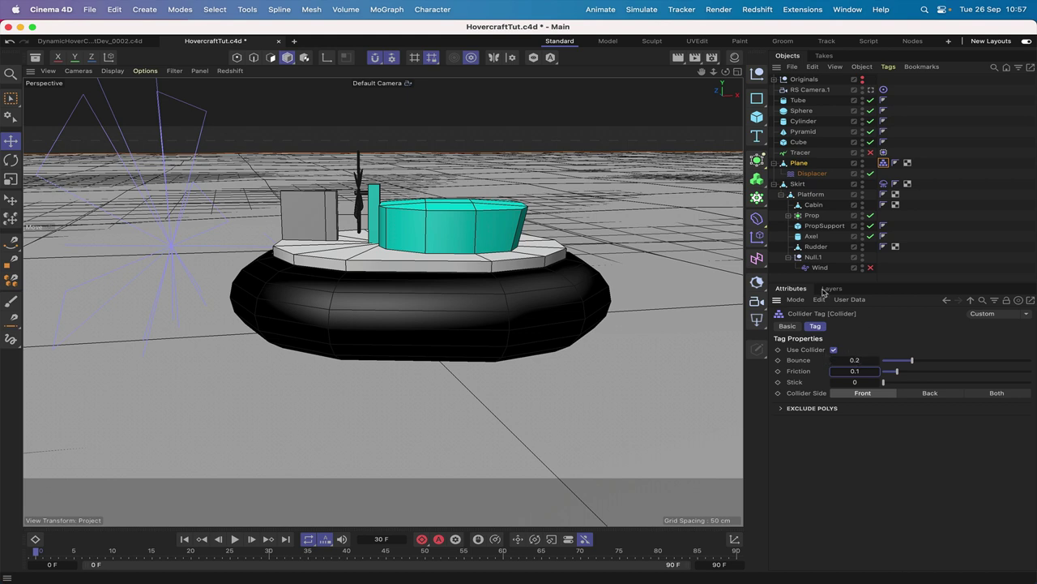
- Add a Rigid Body simulation tag to the Platform object
left_click(812, 195)
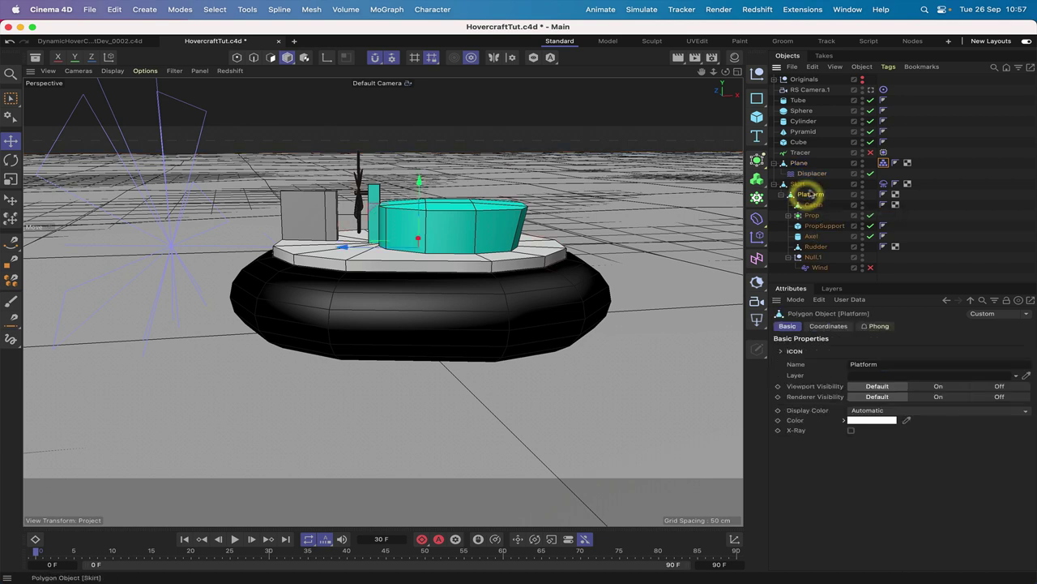
left_click(889, 67)
mouse_move(907, 214)
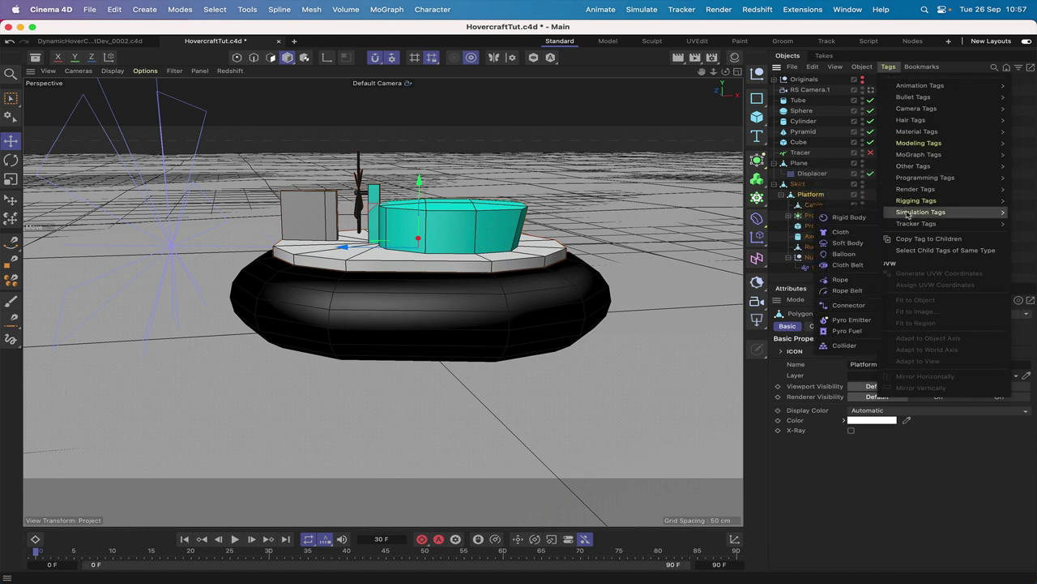
left_click(850, 217)
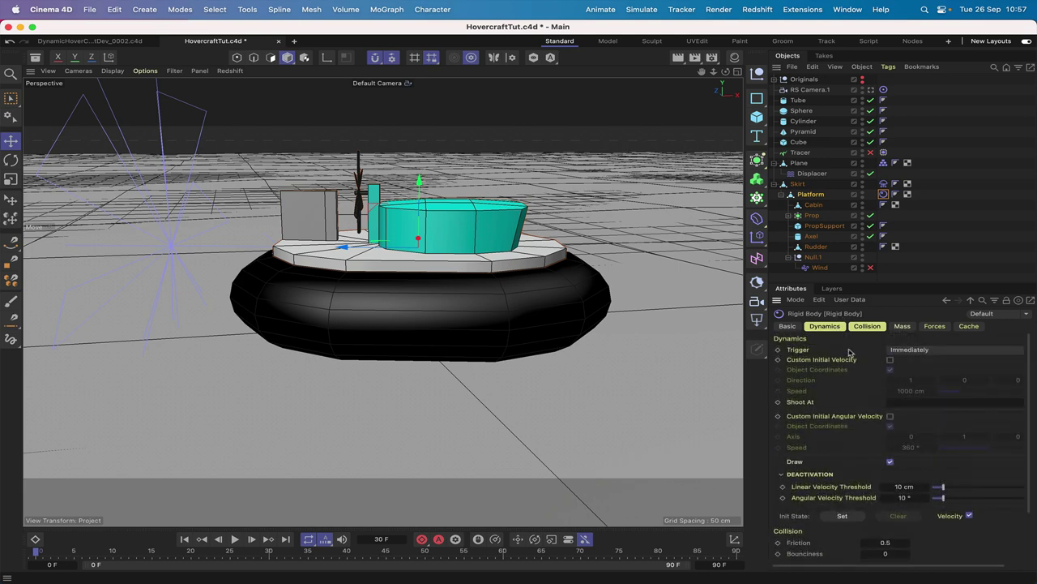
- Examine the Dynamics, Collision and Mass settings of the Platform's Rigid Body tag, including the available collision shapes
scroll(849, 352, "down", 3)
scroll(849, 352, "up", 3)
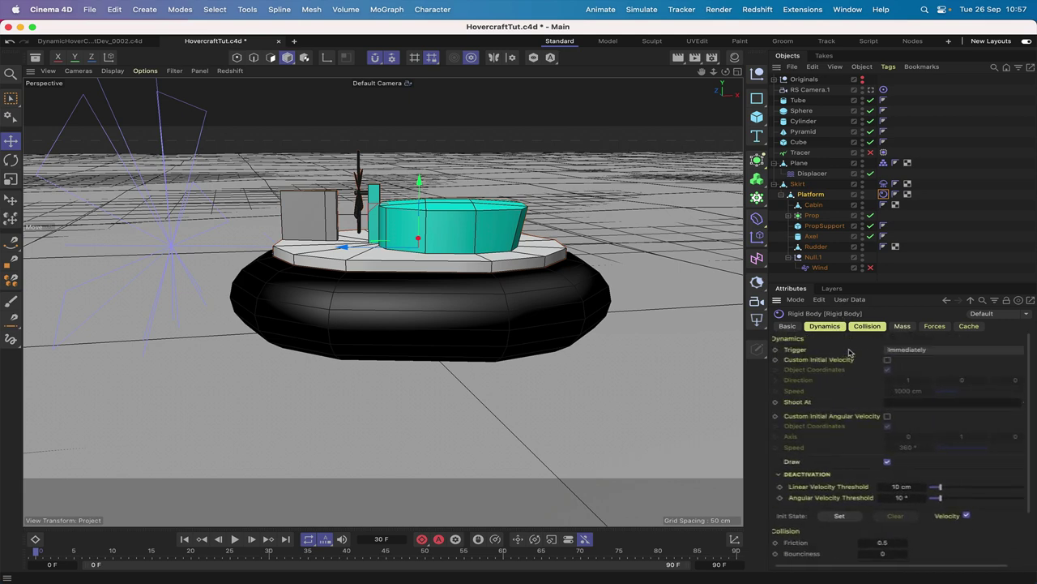
left_click(827, 326)
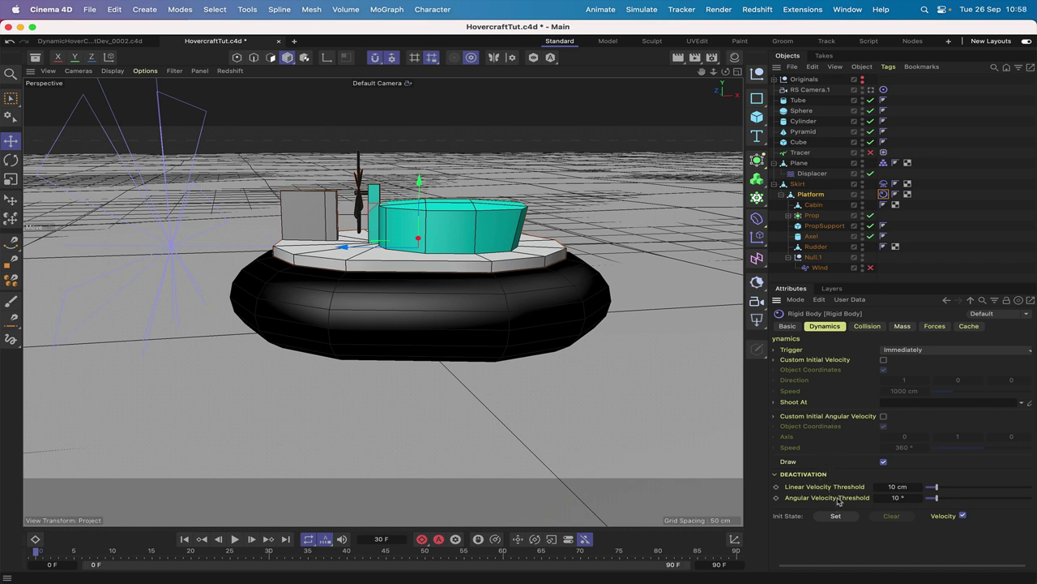
left_click(866, 326)
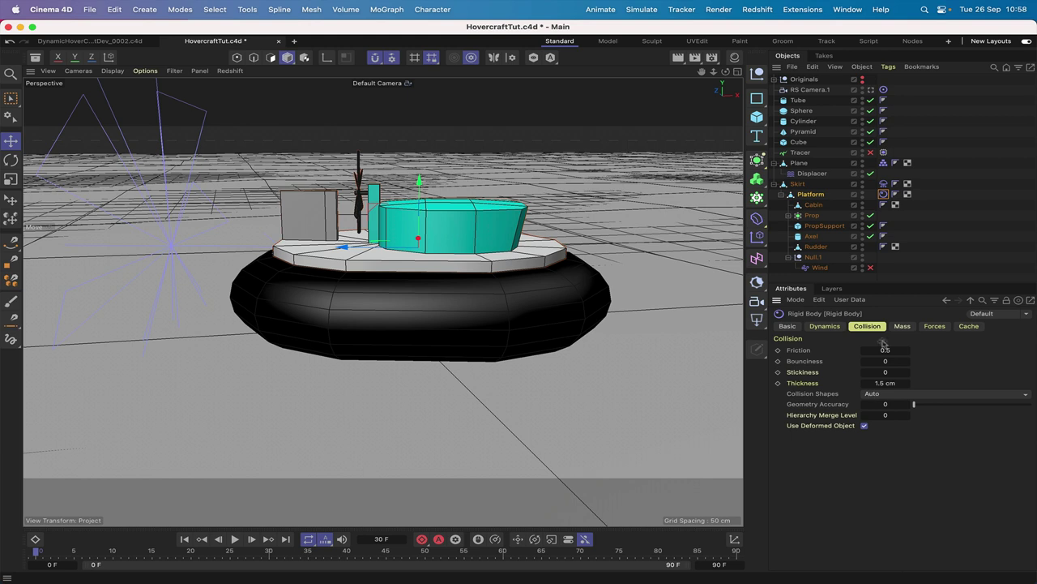
left_click(890, 394)
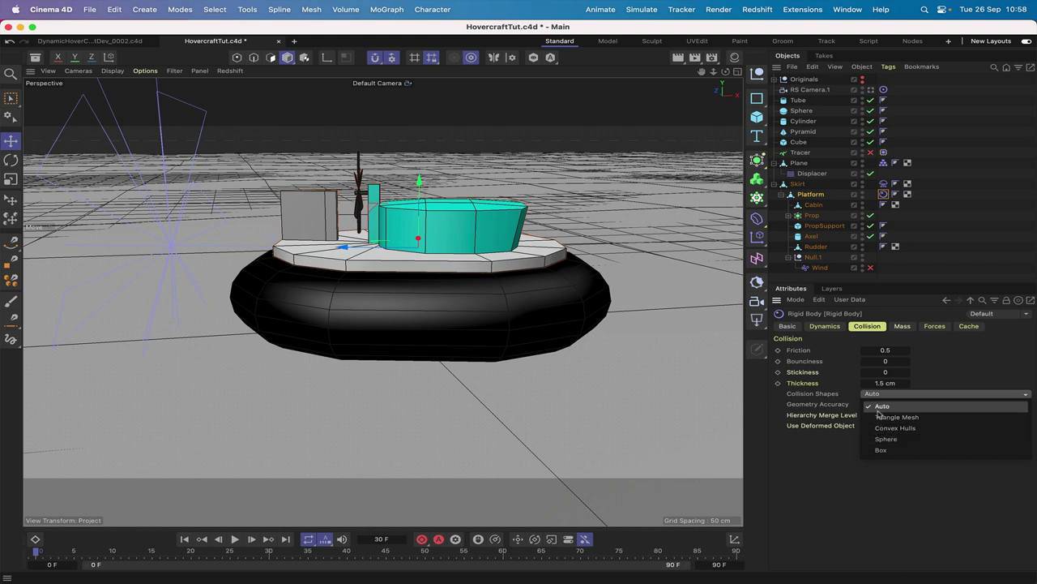
left_click(839, 444)
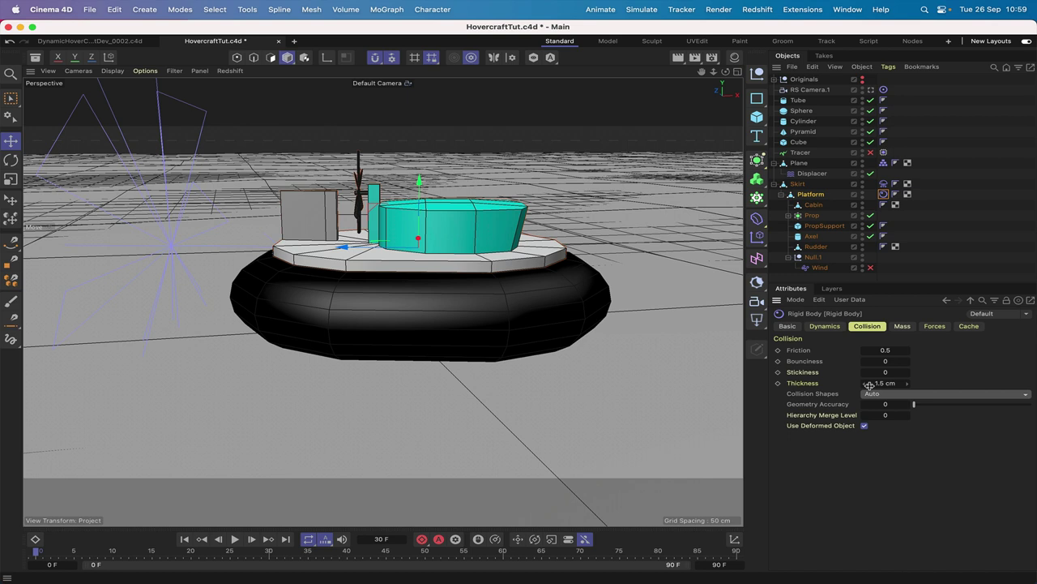
left_click(904, 326)
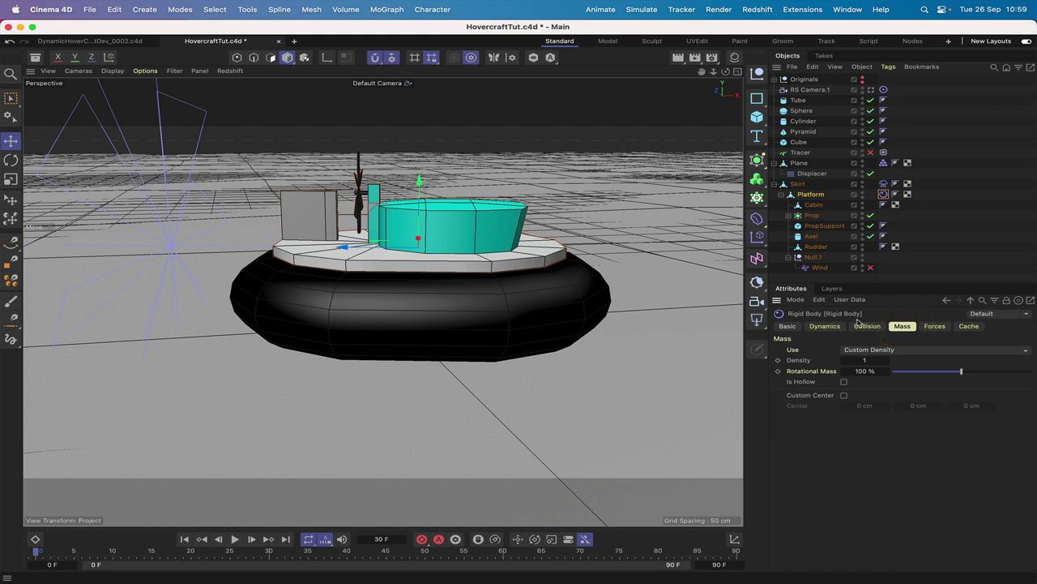
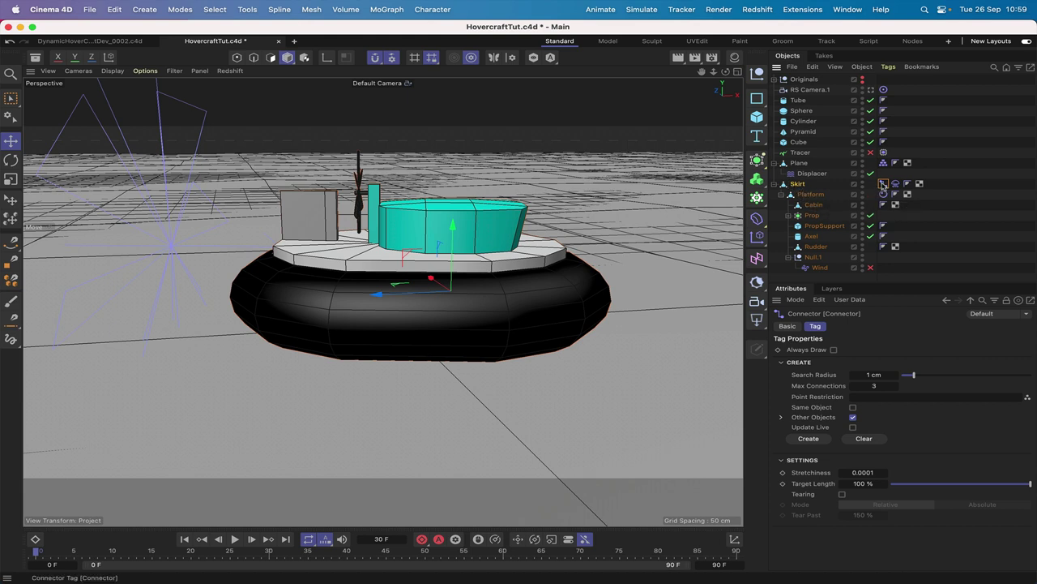
- Limit the Skirt's Connector tag to 1 max connection, check the Platform's points in Points mode, and create the connections
left_click(878, 386)
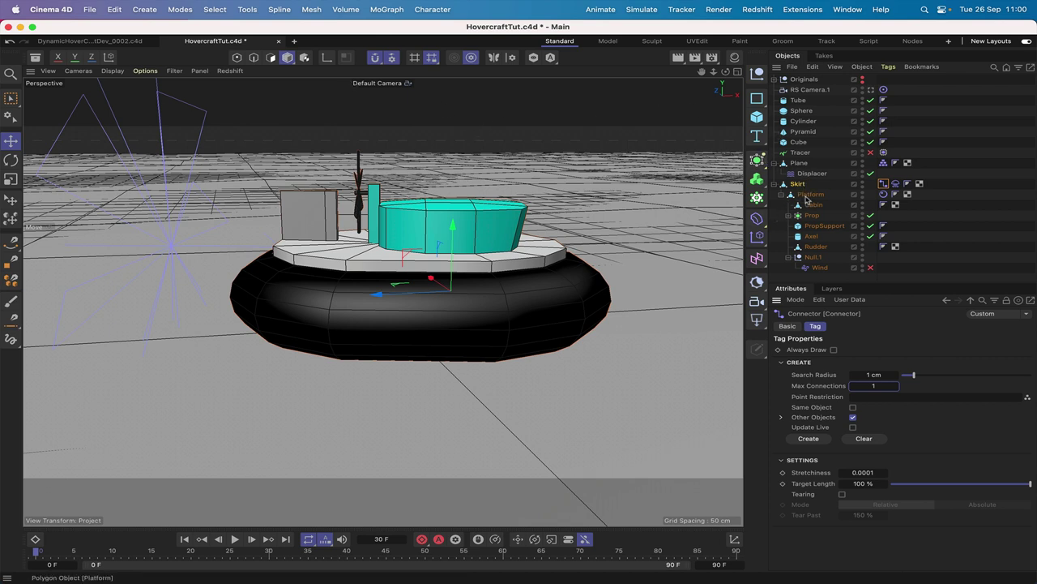
left_click(237, 58)
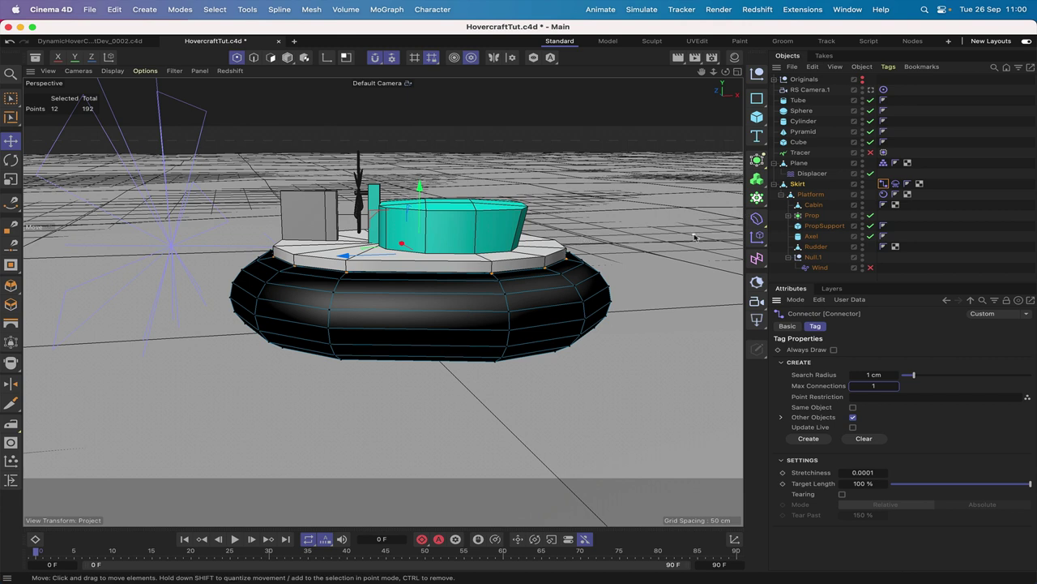
left_click(811, 194)
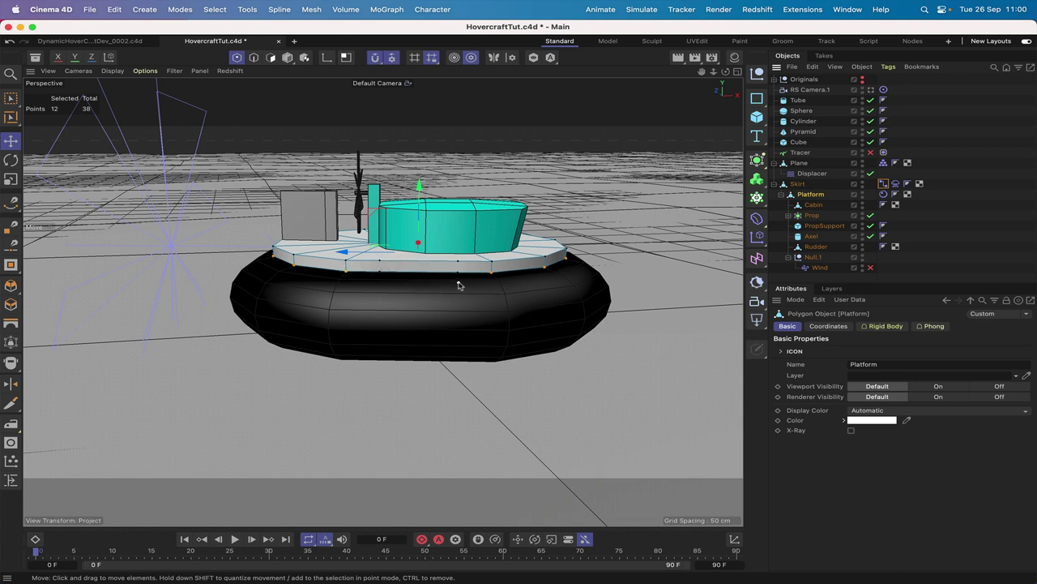
left_click(882, 185)
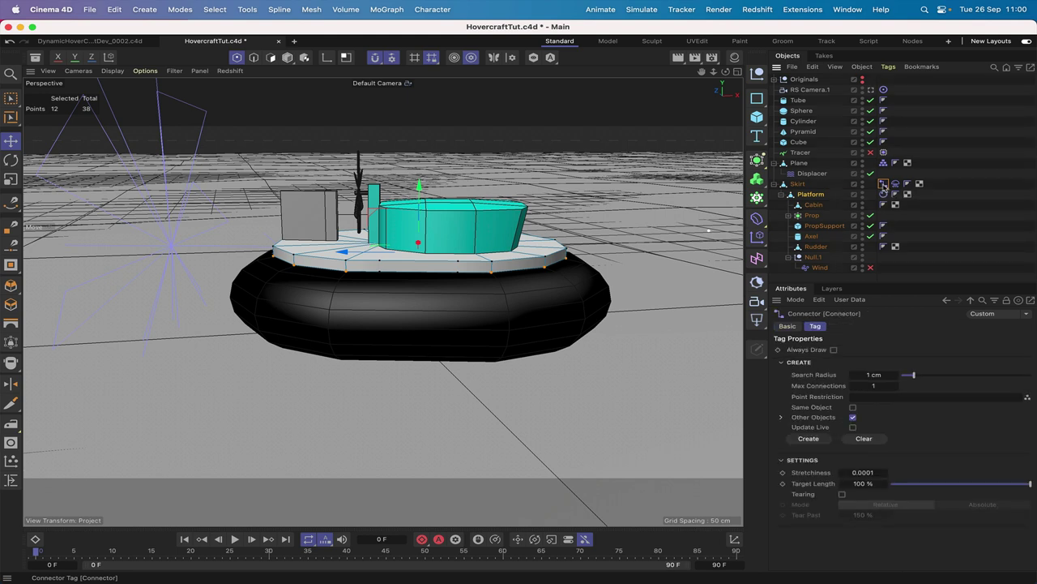
left_click(809, 439)
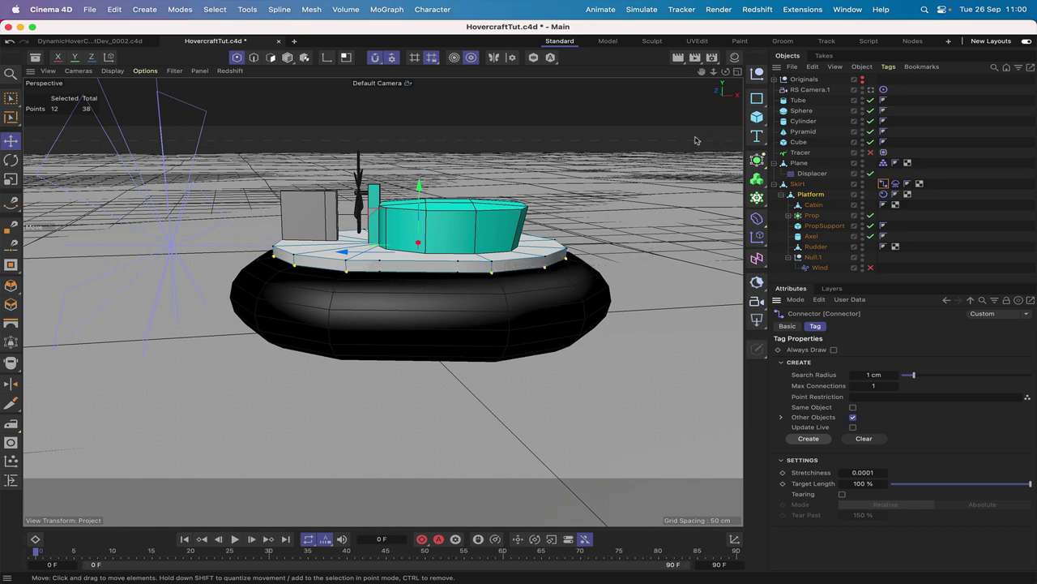
- Play the simulation to check how the connected Platform and Skirt behave, and rewind to the first frame
mouse_move(726, 71)
left_mouse_down()
mouse_move(709, 142)
mouse_move(724, 74)
left_mouse_up()
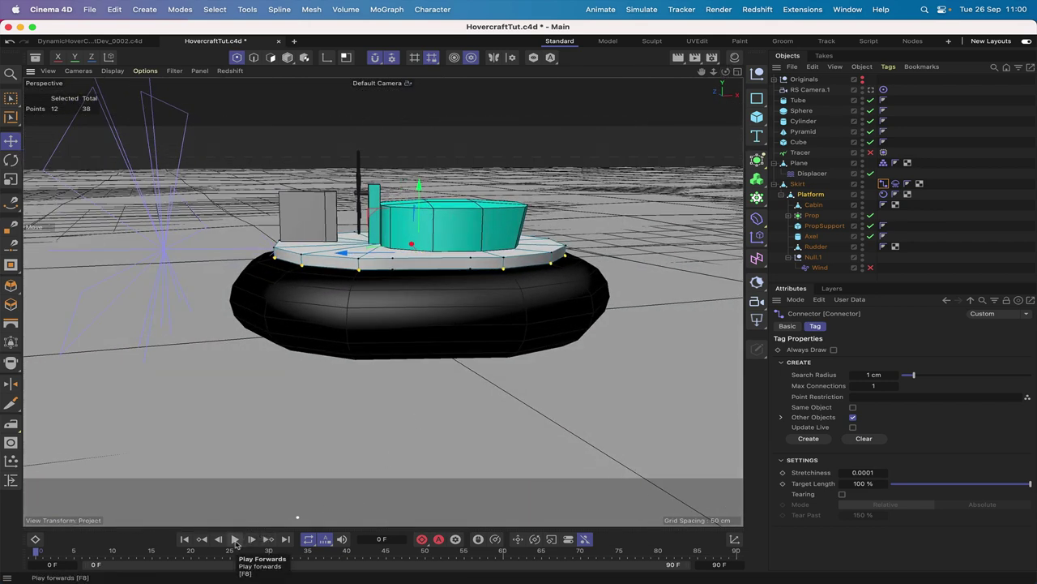
left_click(235, 539)
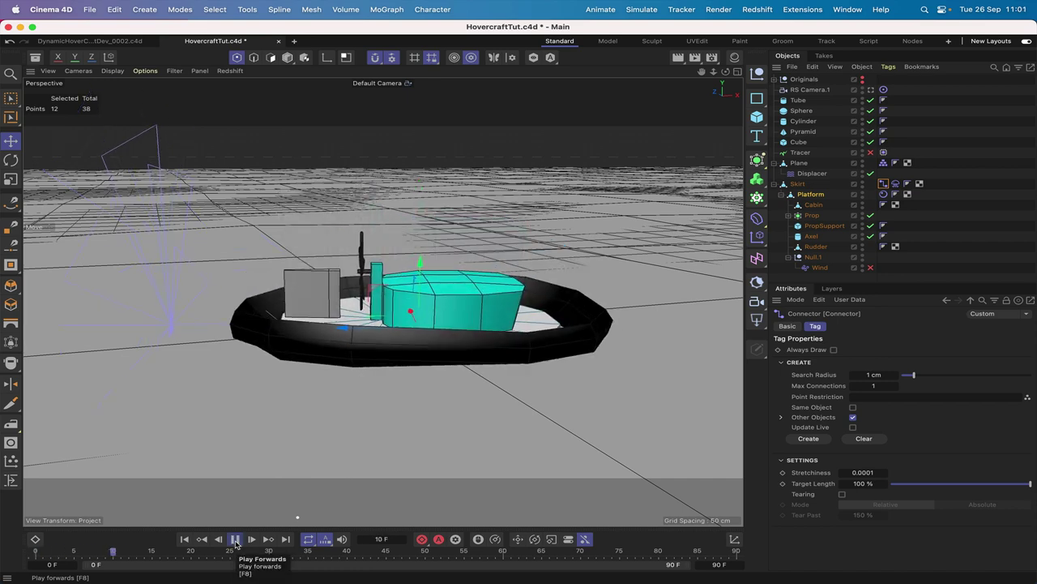
left_click(235, 539)
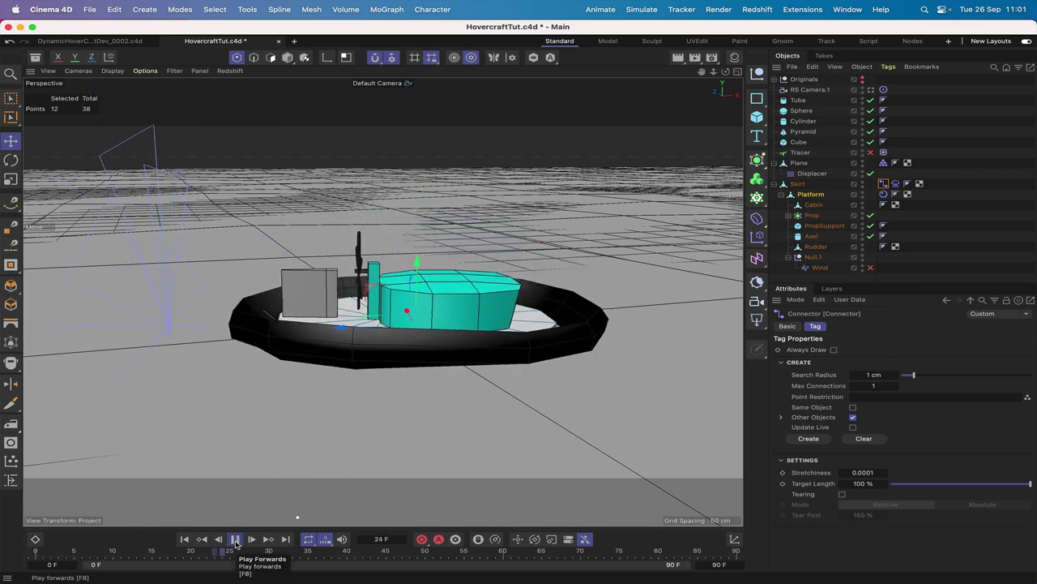
left_click(185, 540)
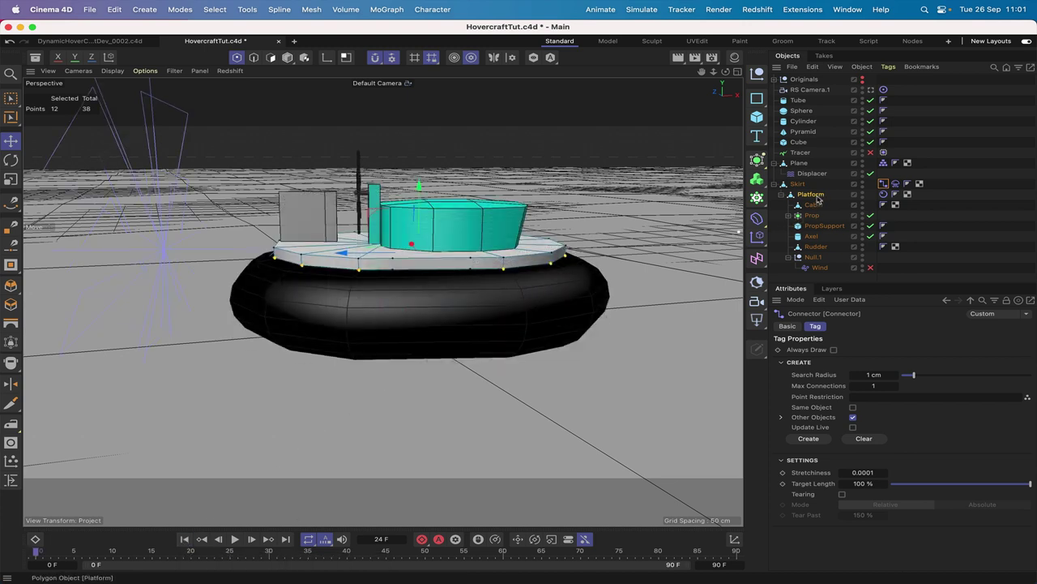
- Set the Platform's Rigid Body custom density to 0.0001 and replay the simulation from the first frame
left_click(884, 195)
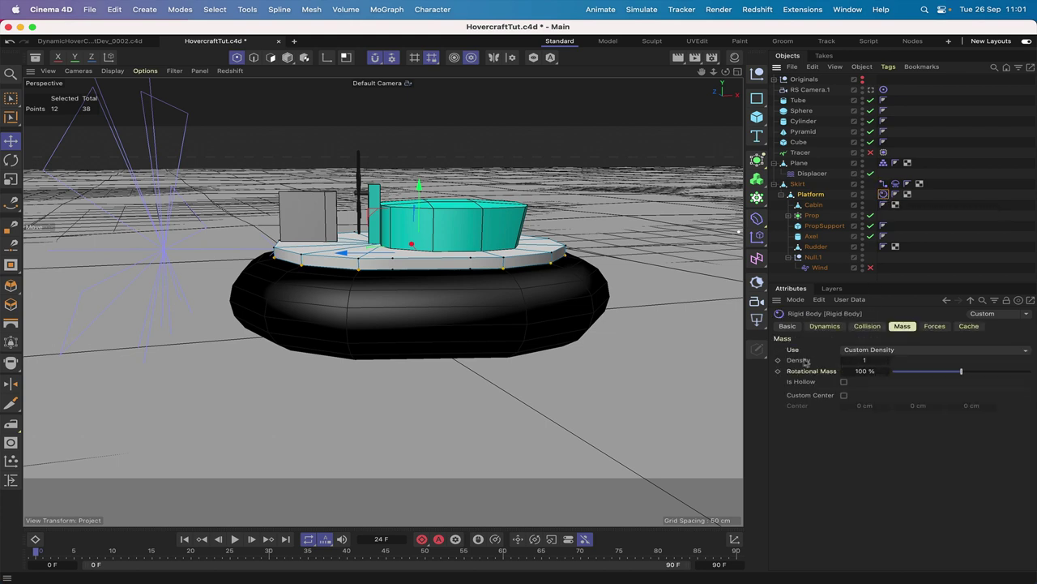
left_click(866, 358)
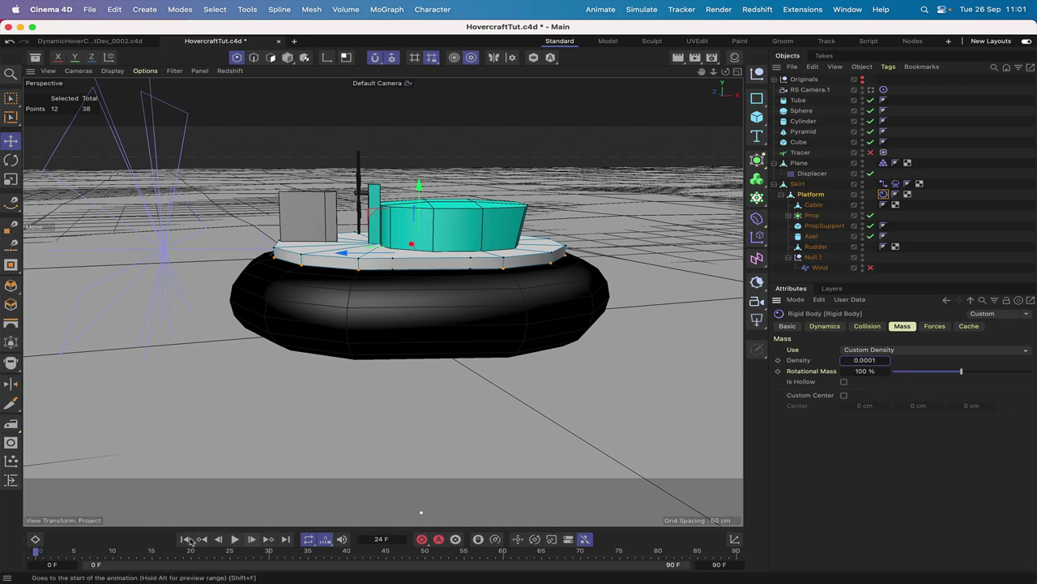
left_click(184, 539)
left_click(235, 539)
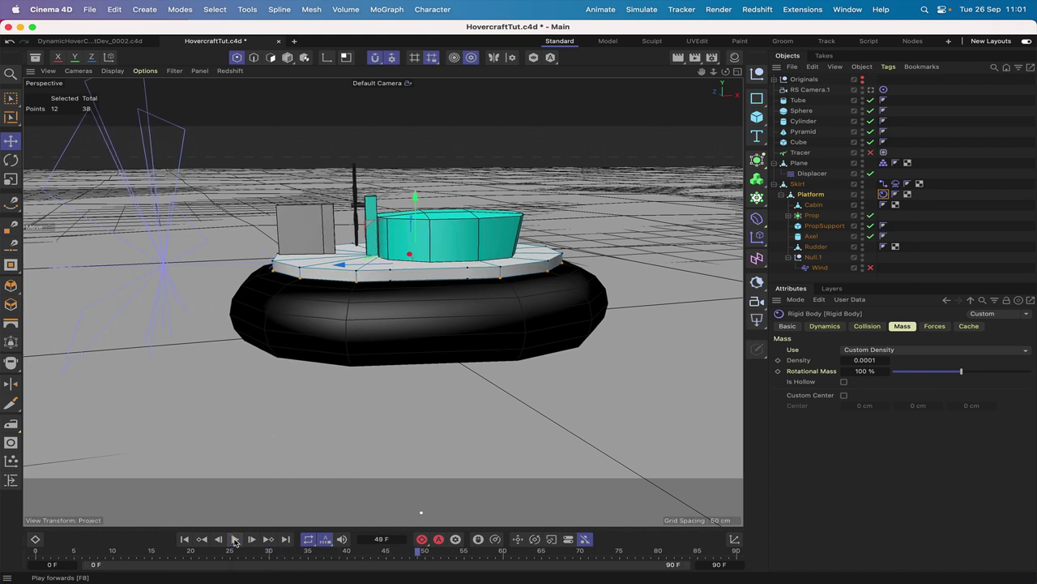
- Set the project's simulation Smoothing Iterations to 2 and replay the simulation from the first frame
left_click(235, 539)
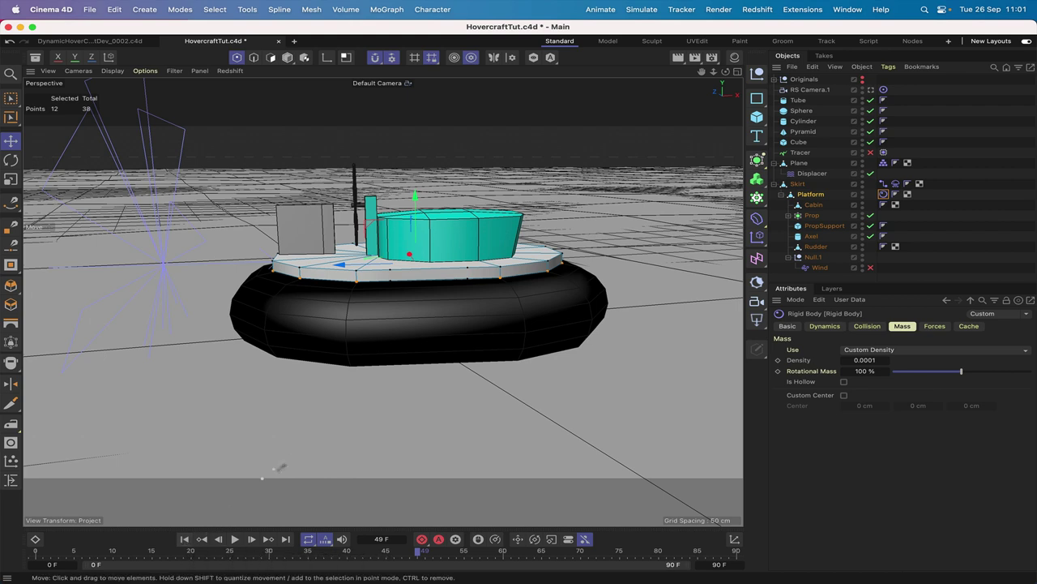
left_click(185, 538)
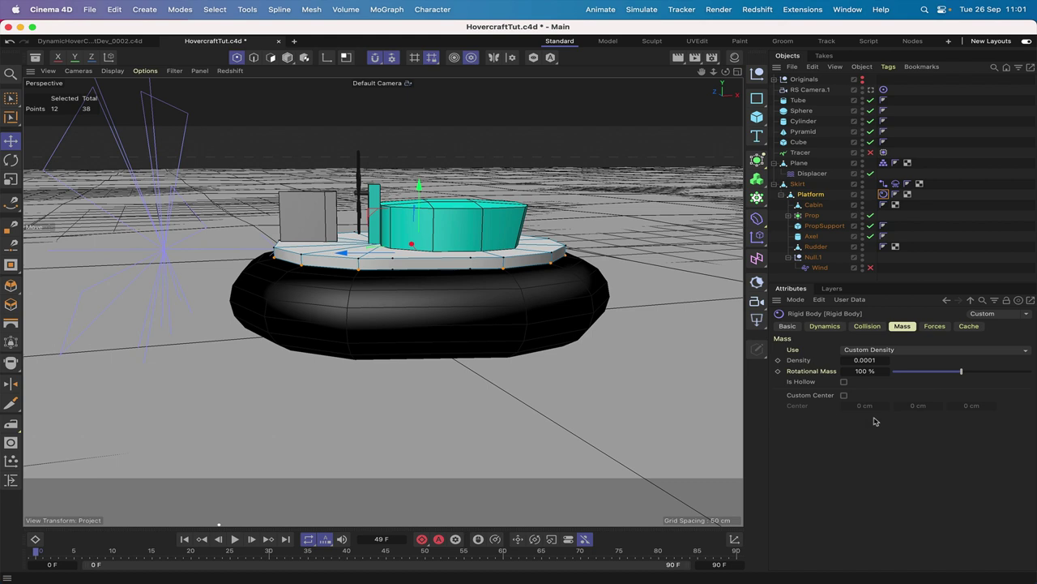
key("super+d")
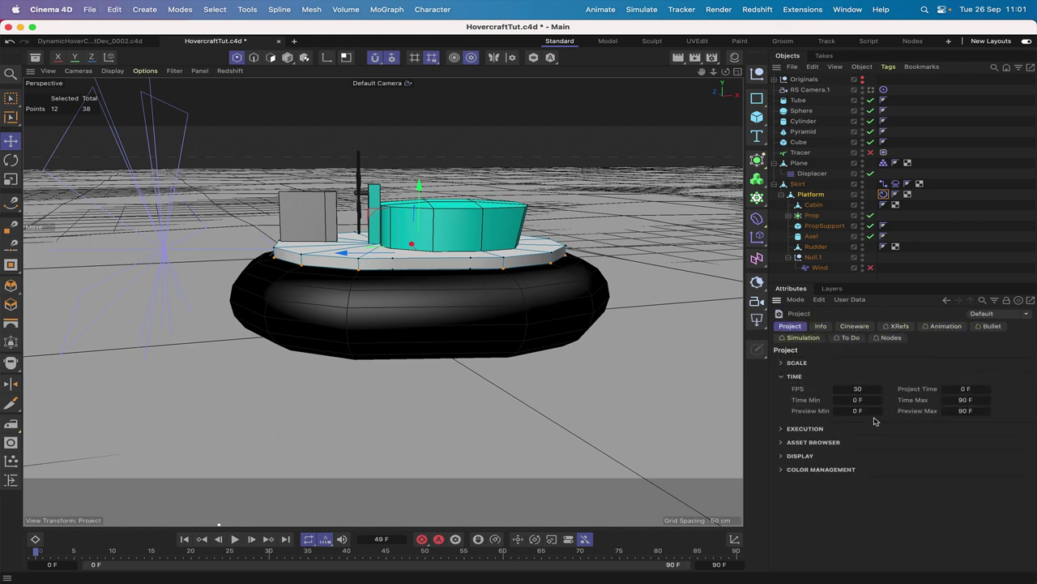
left_click(804, 340)
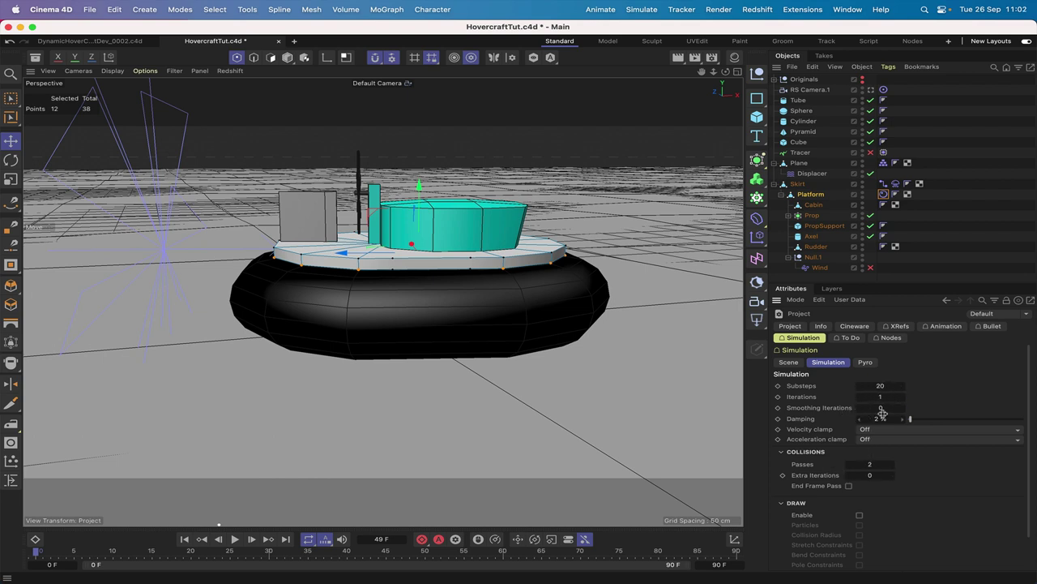
left_click_drag(900, 409, 885, 407)
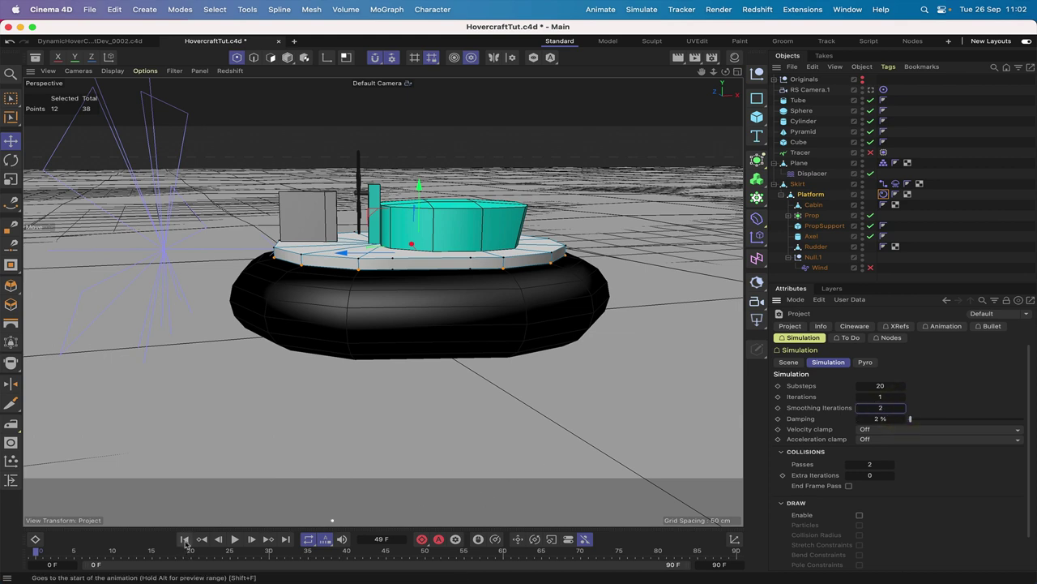
left_click(236, 539)
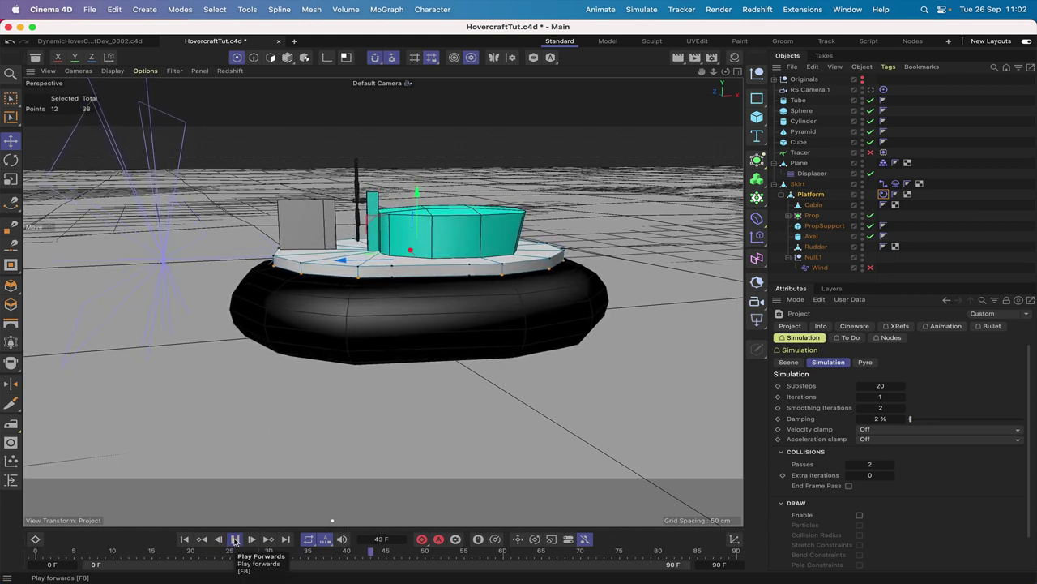
left_click(236, 539)
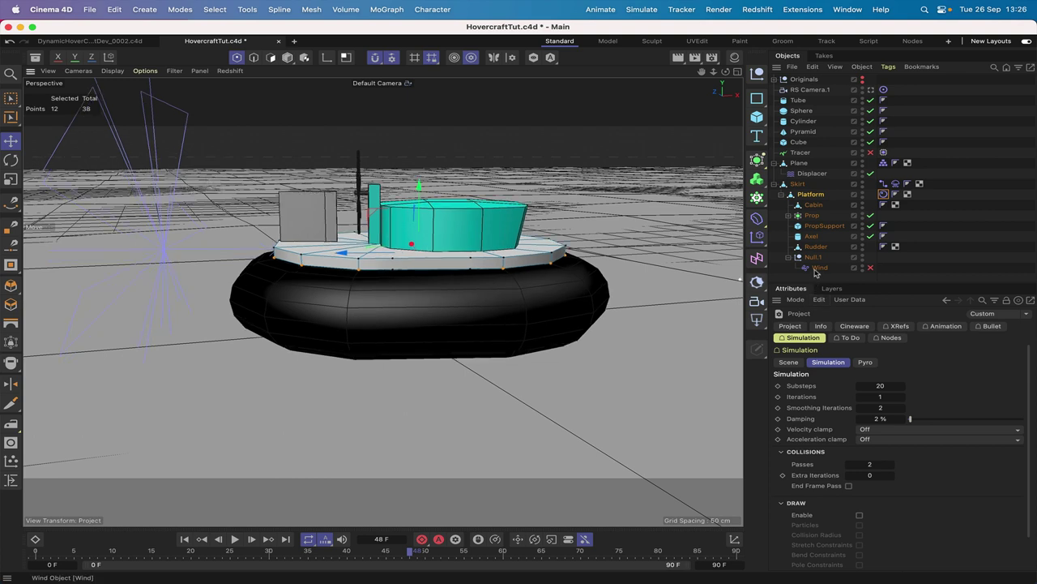
- Set the Wind object's Wind Speed to 1000 cm and enable the object
left_click(817, 268)
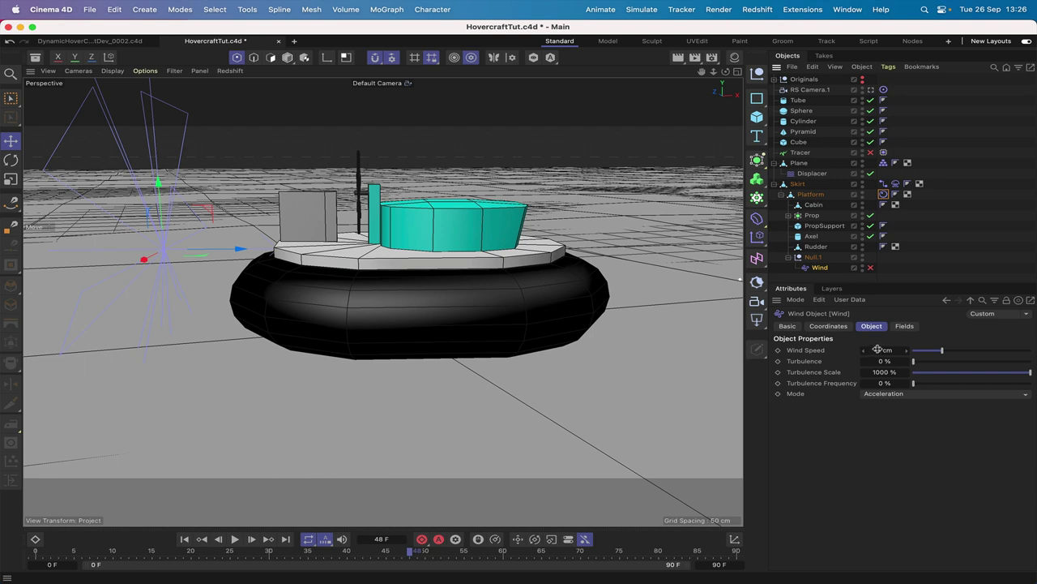
left_click(877, 349)
key("Return")
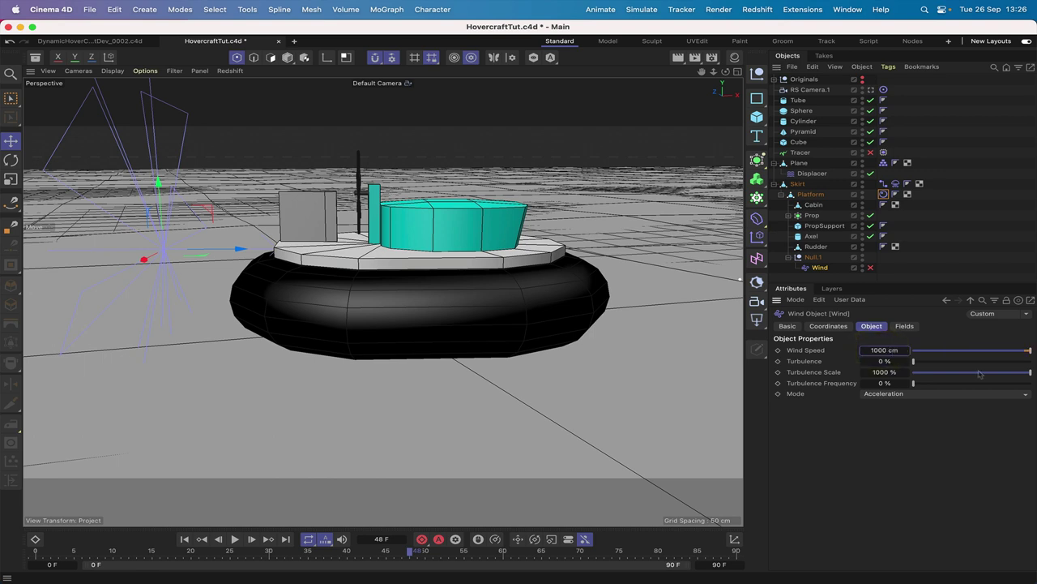
left_click(871, 267)
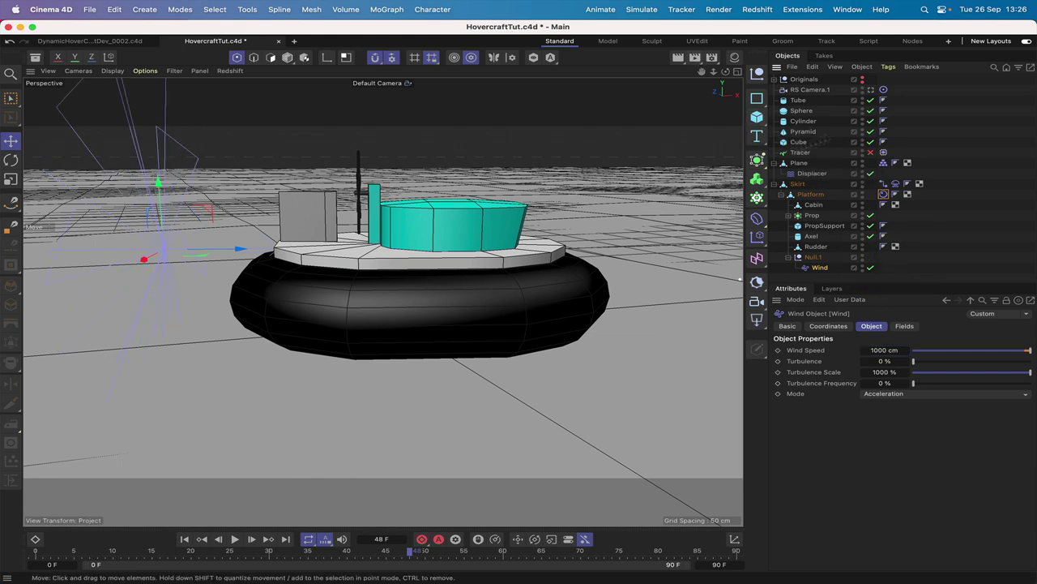
- Look through RS Camera.1, play the simulation from the first frame to check the wind's push, and rewind
left_click(872, 90)
left_click(871, 90)
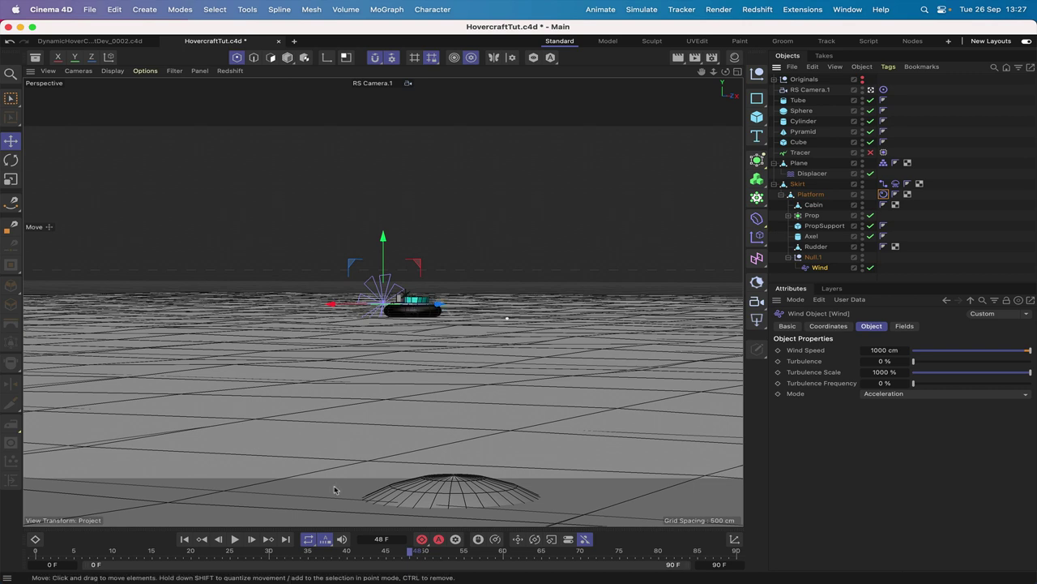
left_click(184, 539)
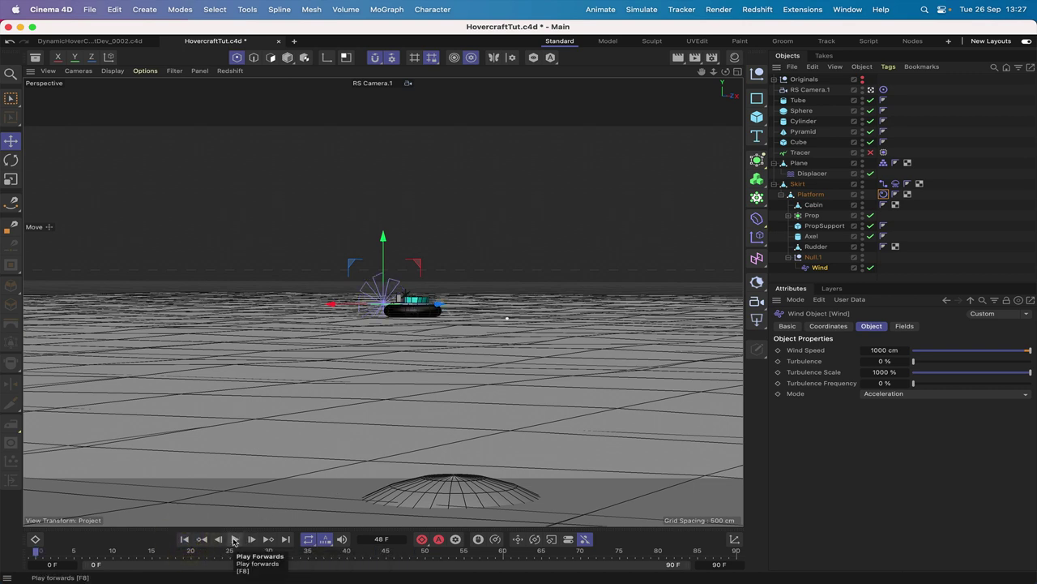
left_click(235, 539)
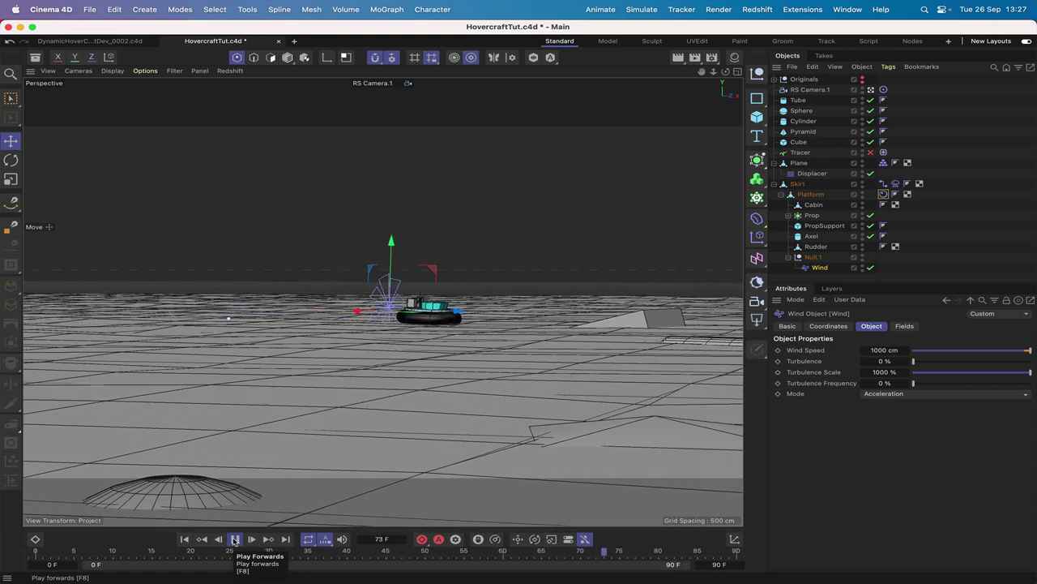
left_click(235, 539)
left_click(185, 539)
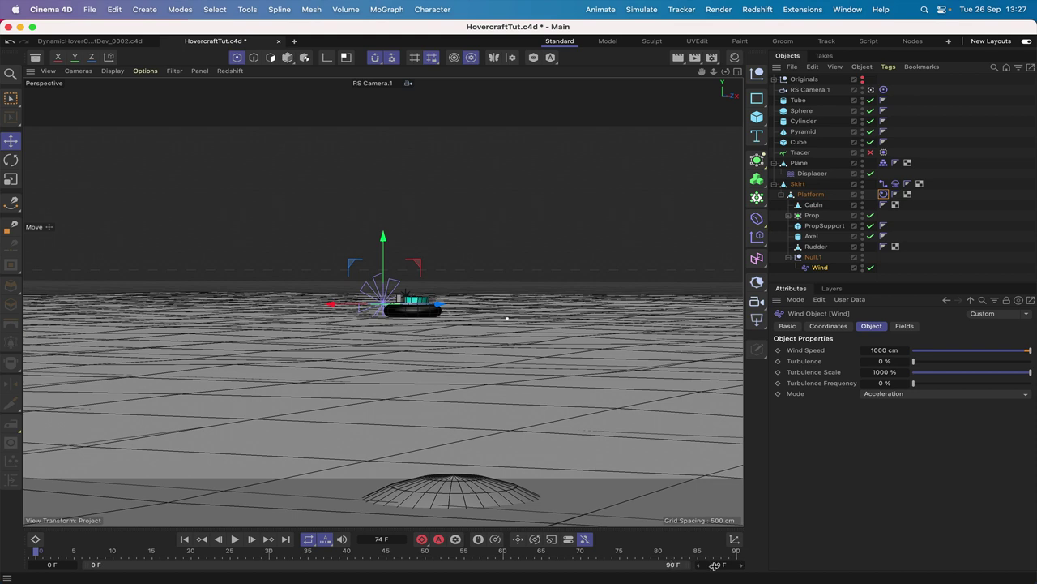
- Extend the timeline's end to frame 1000
mouse_move(921, 567)
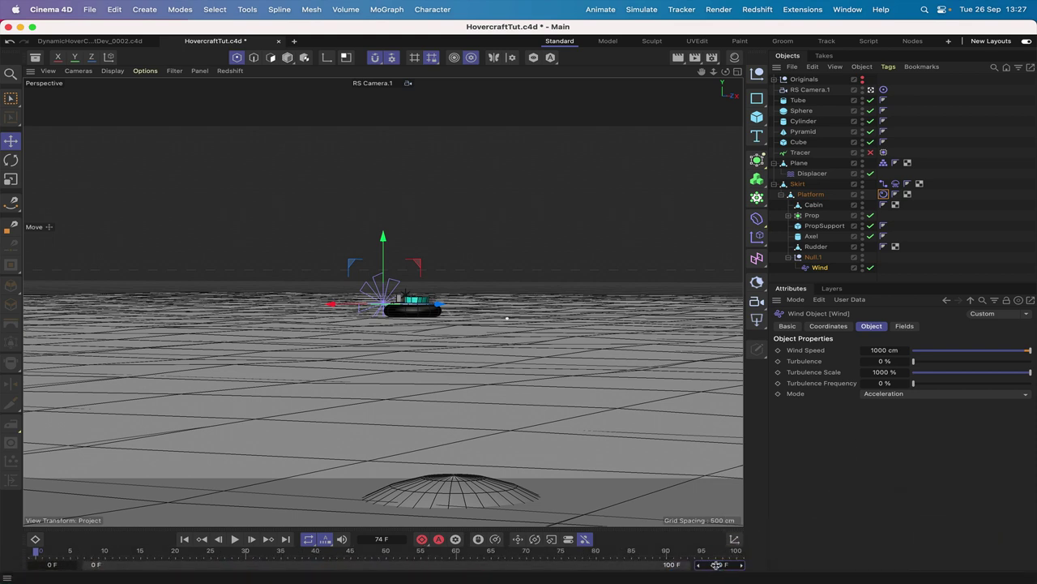
double_click(713, 565)
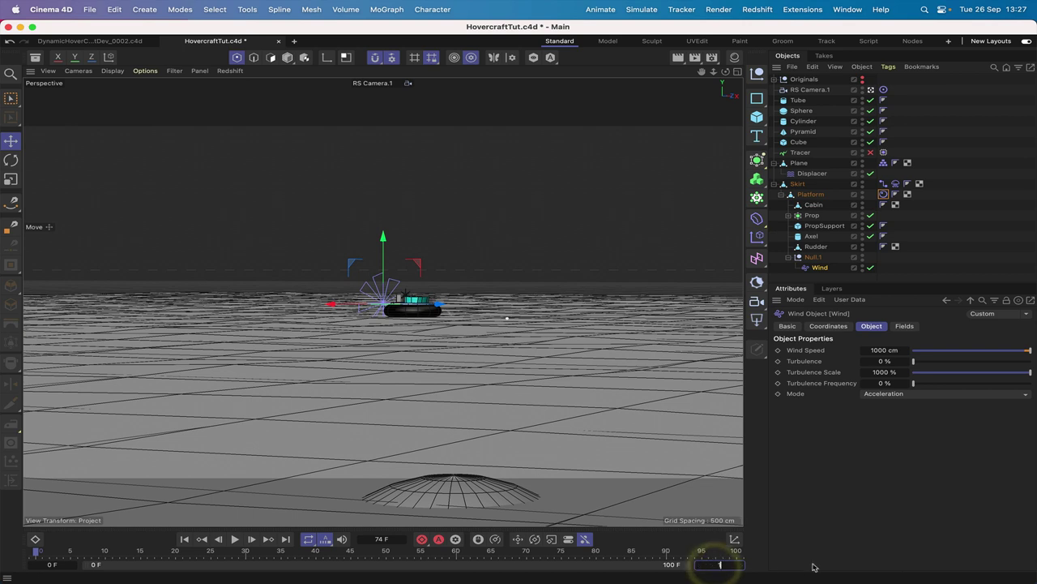
type("1000")
key("Return")
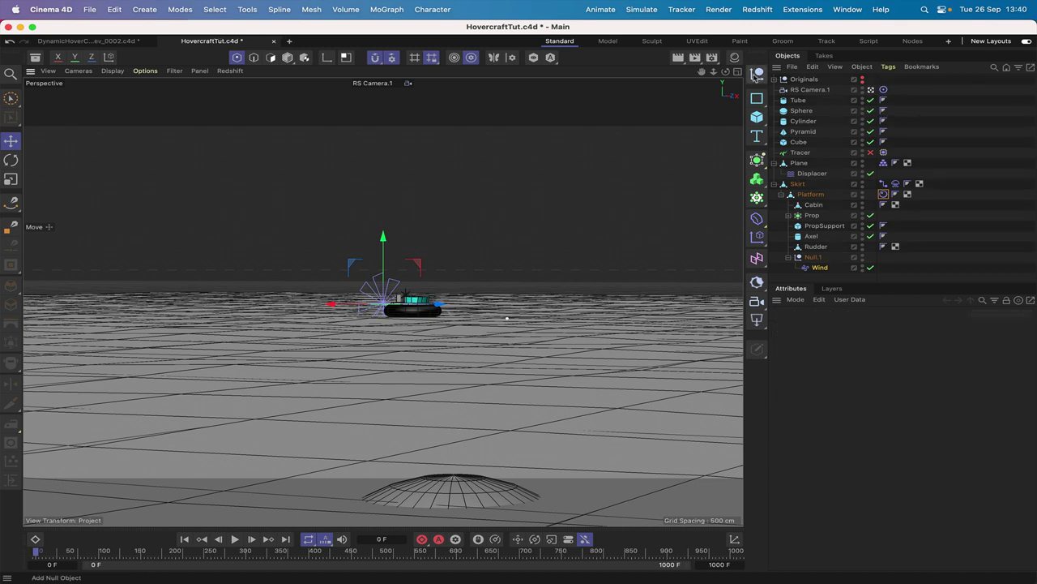
- Add a null object to the scene and name it Xpresso
left_click(756, 74)
double_click(797, 79)
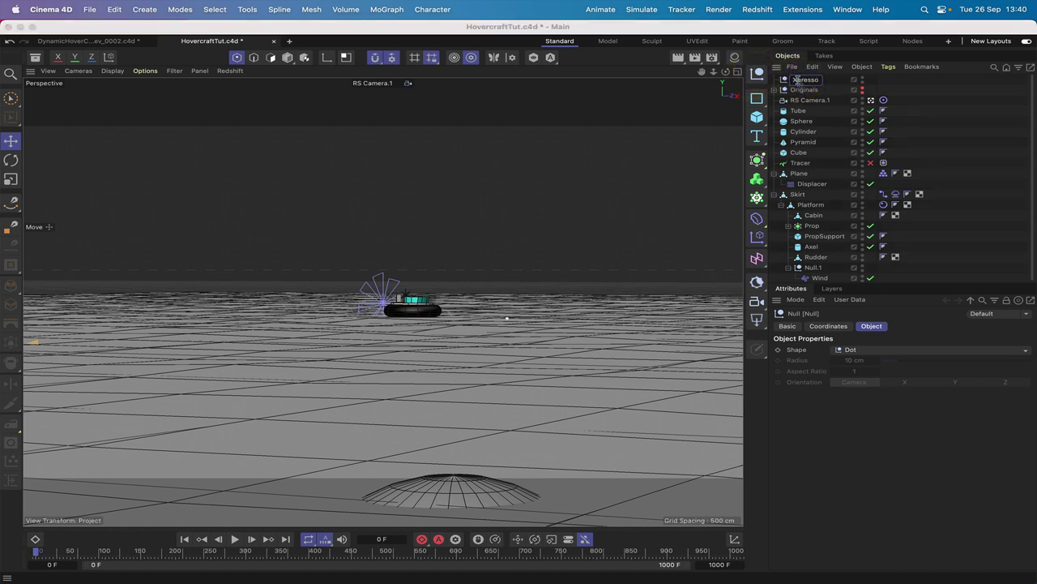
key("Return")
- Add an XPresso tag to the Xpresso null and place its widened editor over the viewport, clear of the object list
left_click(888, 67)
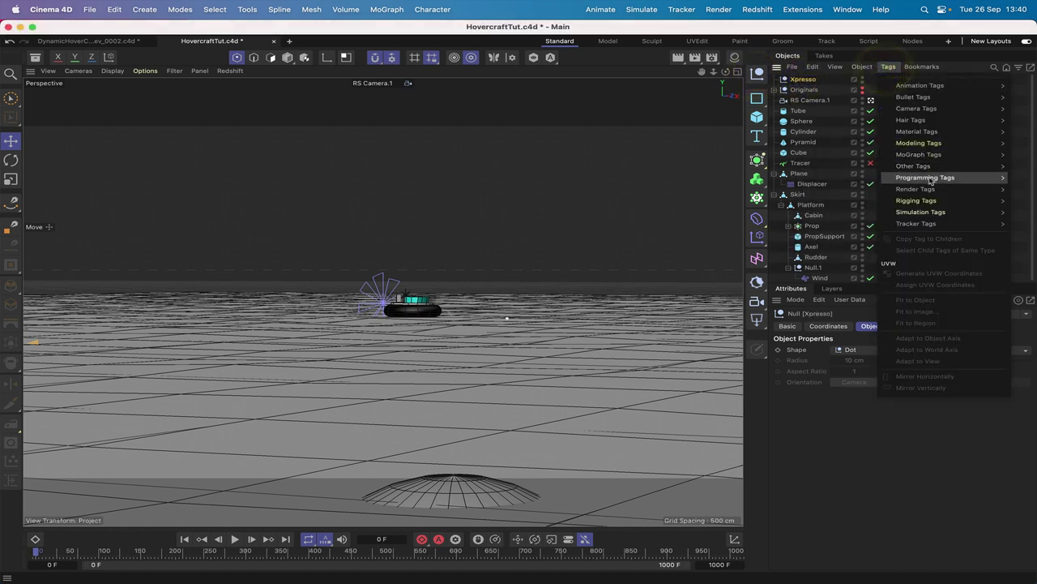
mouse_move(931, 180)
left_click(835, 210)
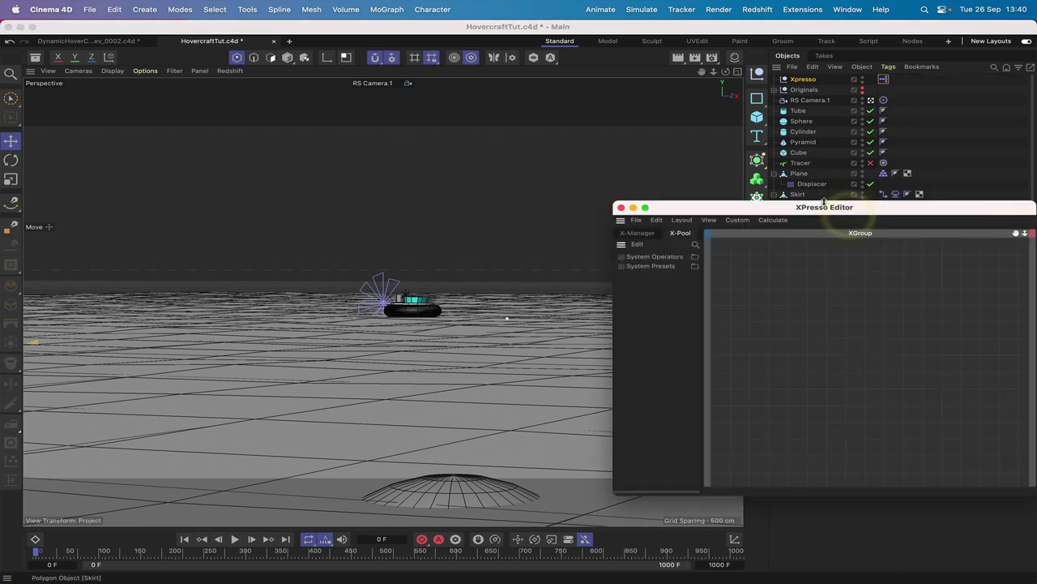
left_click_drag(823, 202, 367, 21)
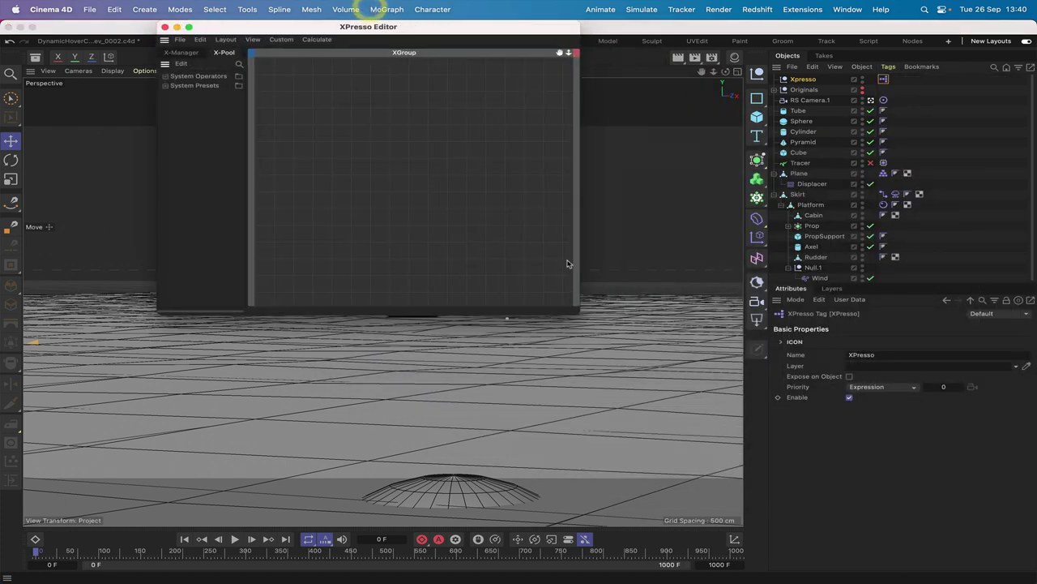
left_click_drag(579, 312, 693, 229)
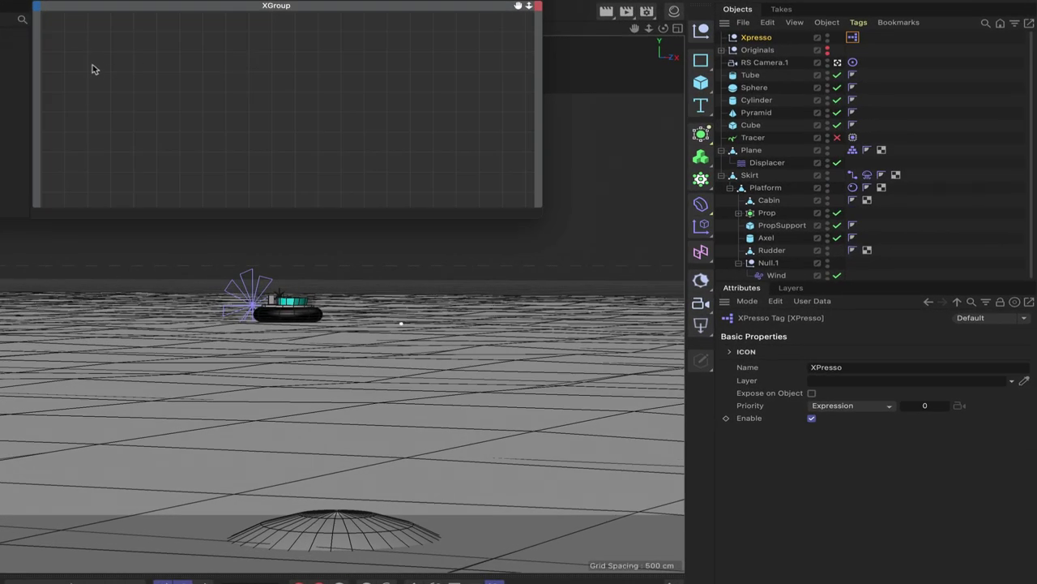
- Add a Time node to the empty XGroup
right_click(86, 65)
mouse_move(130, 72)
mouse_move(243, 75)
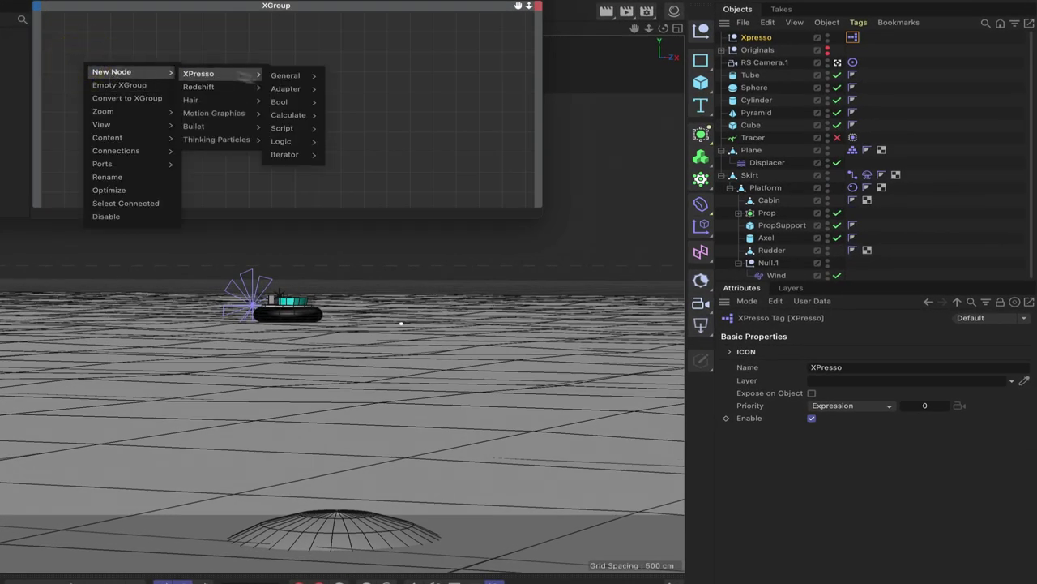
mouse_move(288, 76)
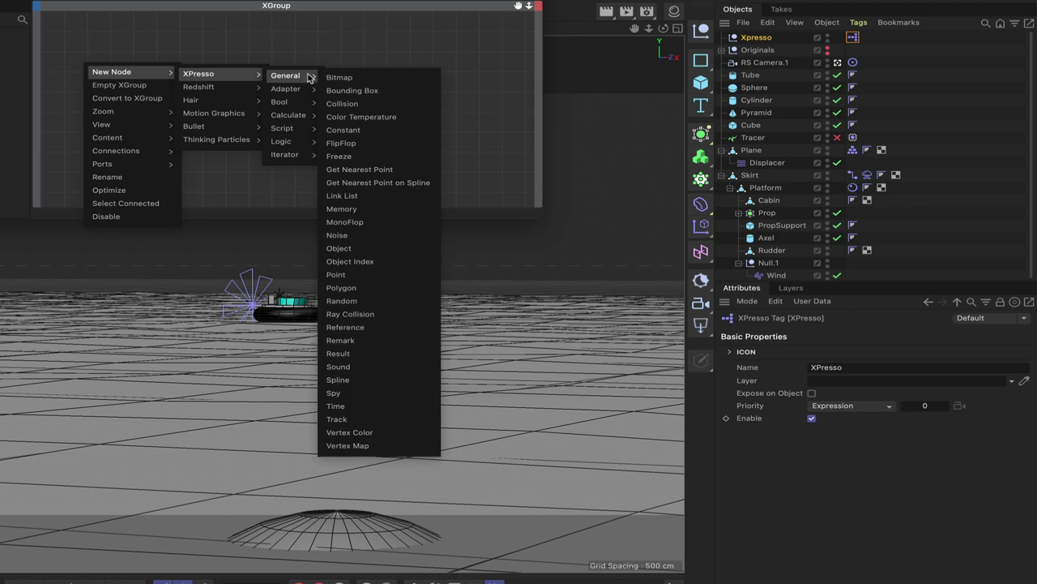
left_click(365, 405)
- Replace the Time node's Time output port with a Frame output port
left_click(102, 70)
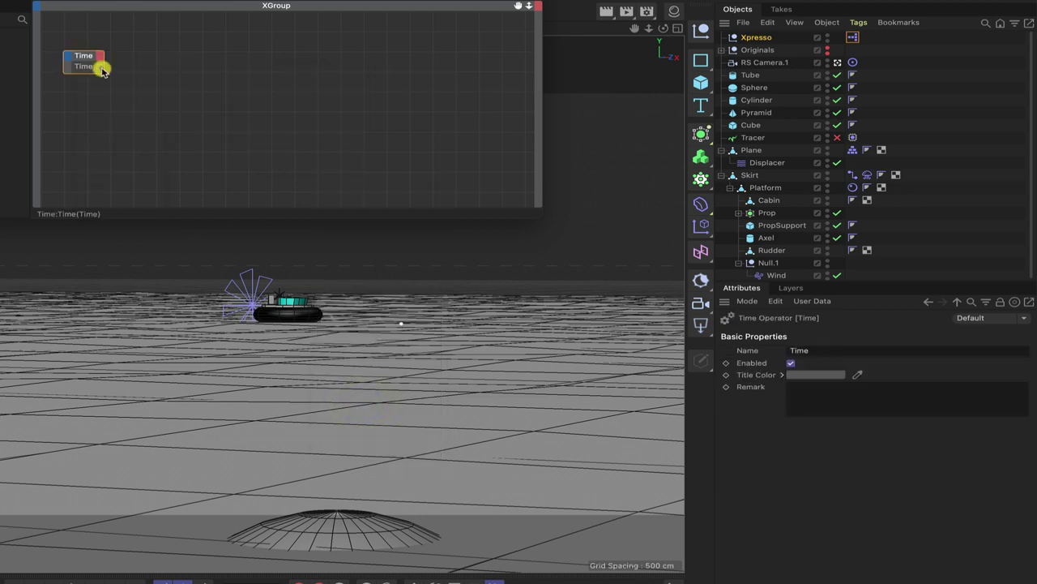
right_click(101, 69)
left_click(121, 119)
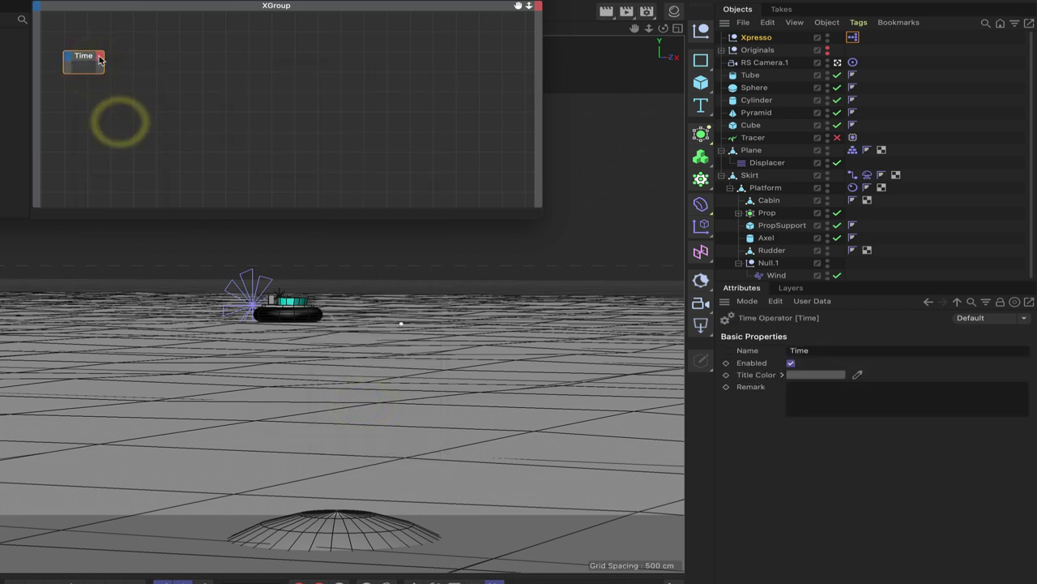
right_click(101, 61)
left_click(116, 96)
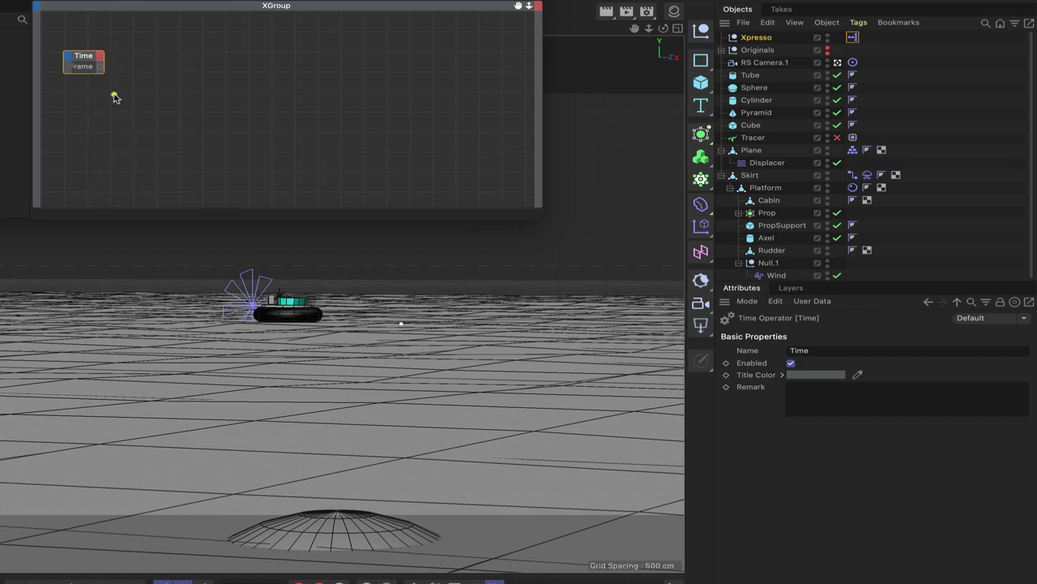
left_click(87, 47)
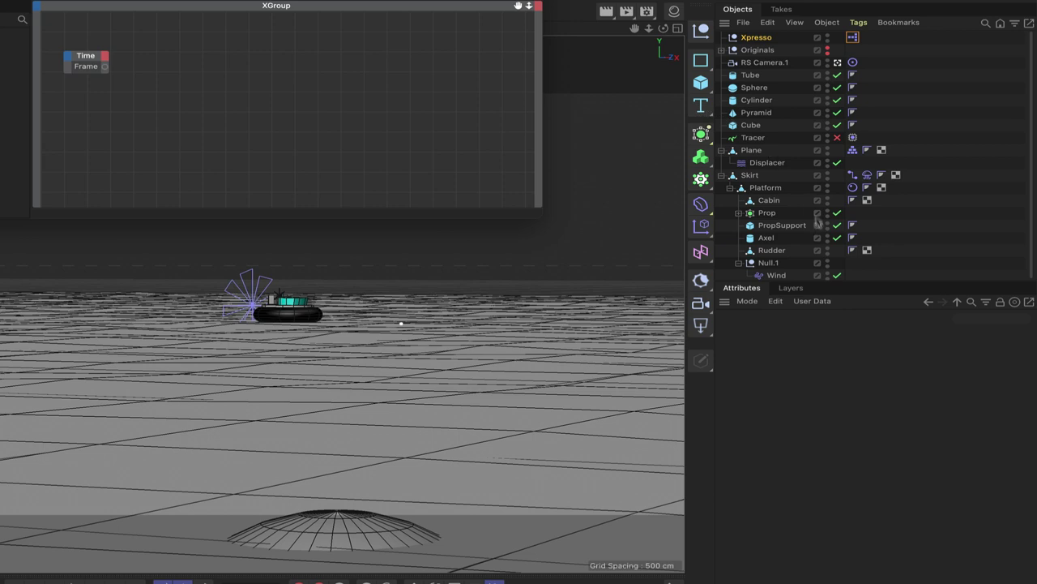
- Bring the Wind object into the XGroup as a node, give it a Rotation . H input port, and align it with the Time node
left_click_drag(782, 278, 345, 68)
left_click(363, 64)
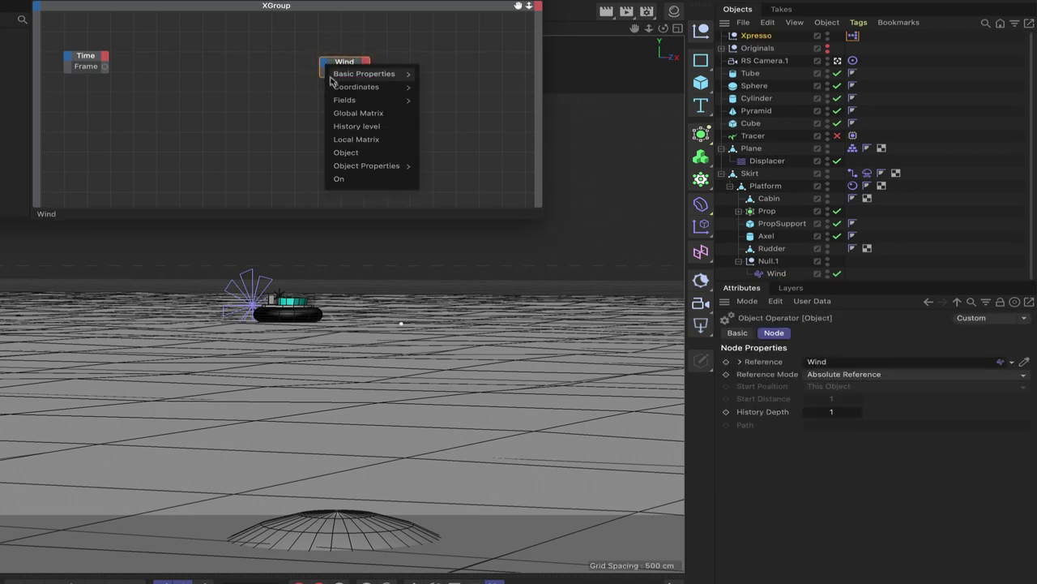
mouse_move(360, 87)
mouse_move(454, 89)
mouse_move(463, 141)
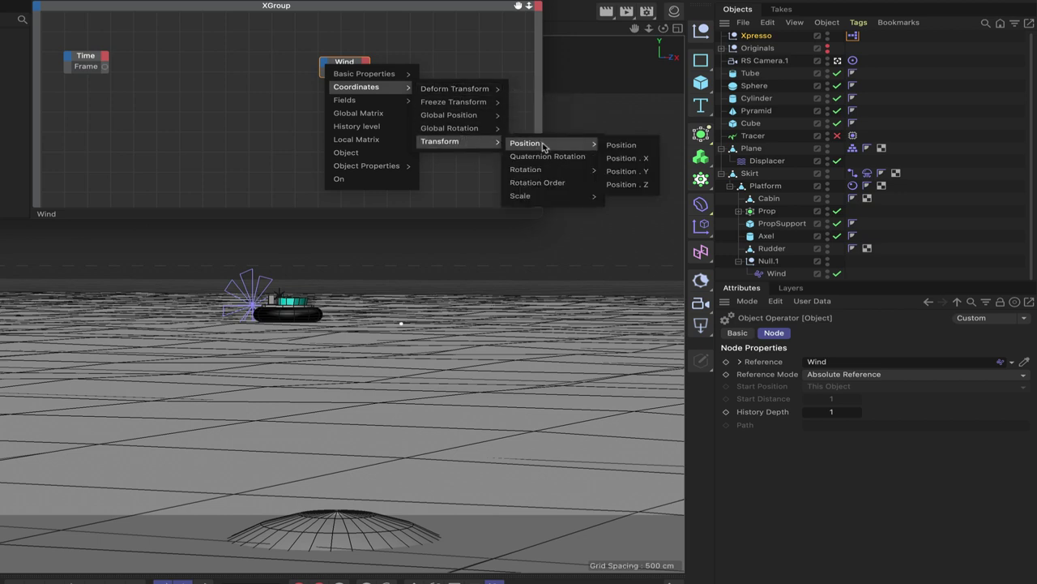
mouse_move(531, 169)
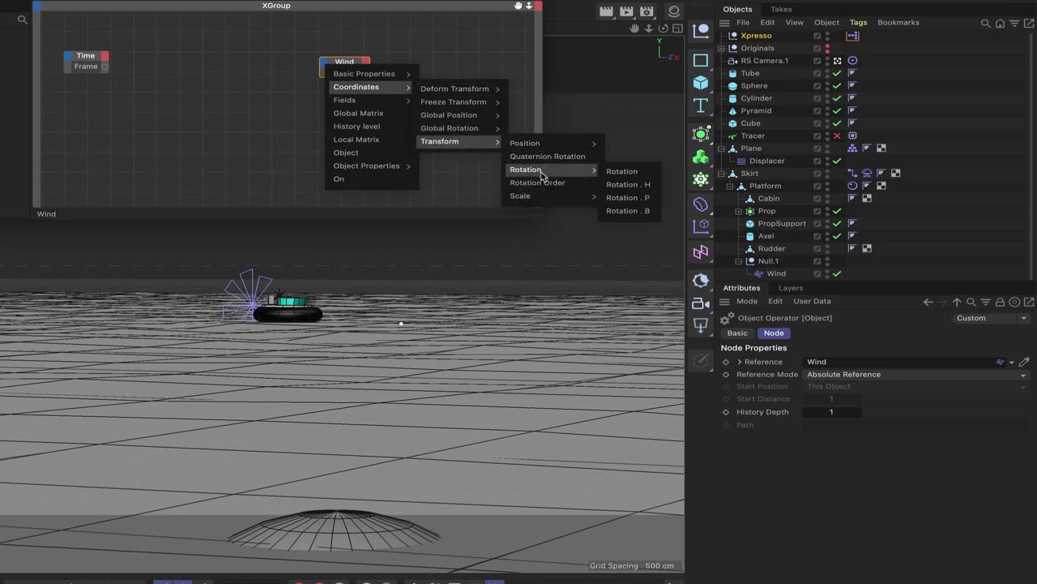
left_click(640, 186)
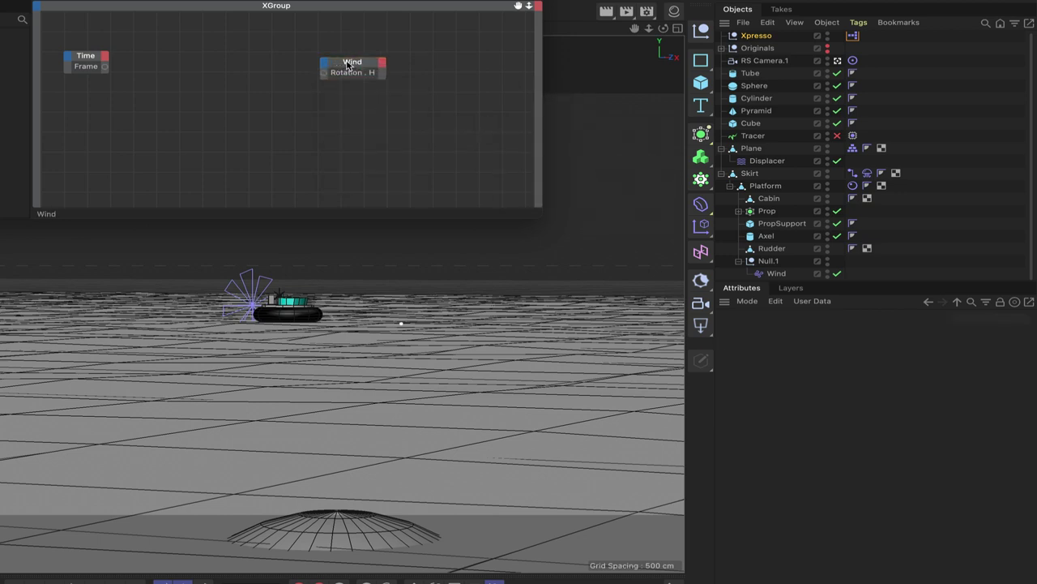
left_click_drag(348, 65, 357, 60)
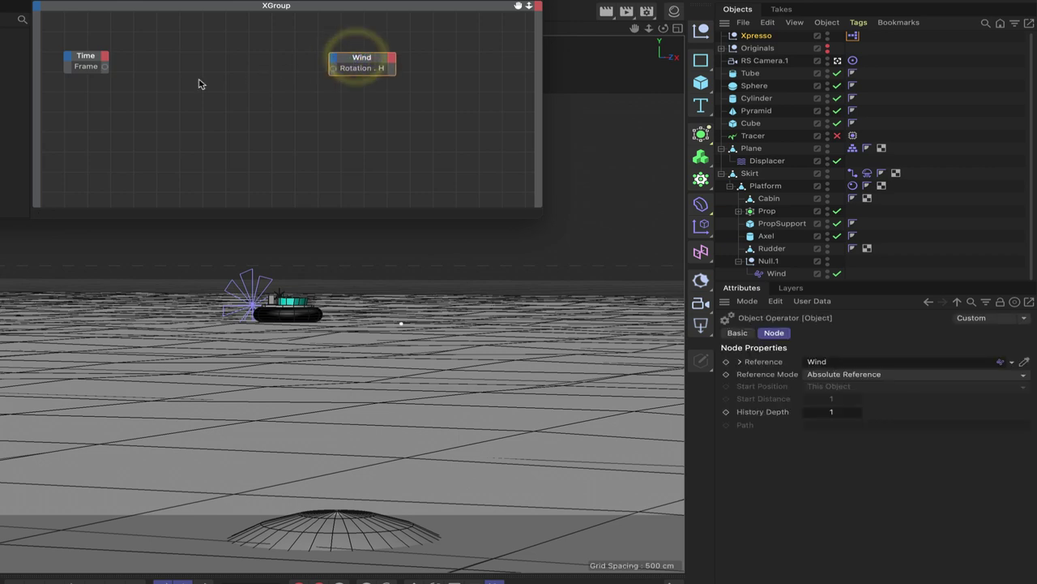
- Add a Range Mapper calculate node to the XGroup and place it between the Time and Wind nodes
left_click(169, 82)
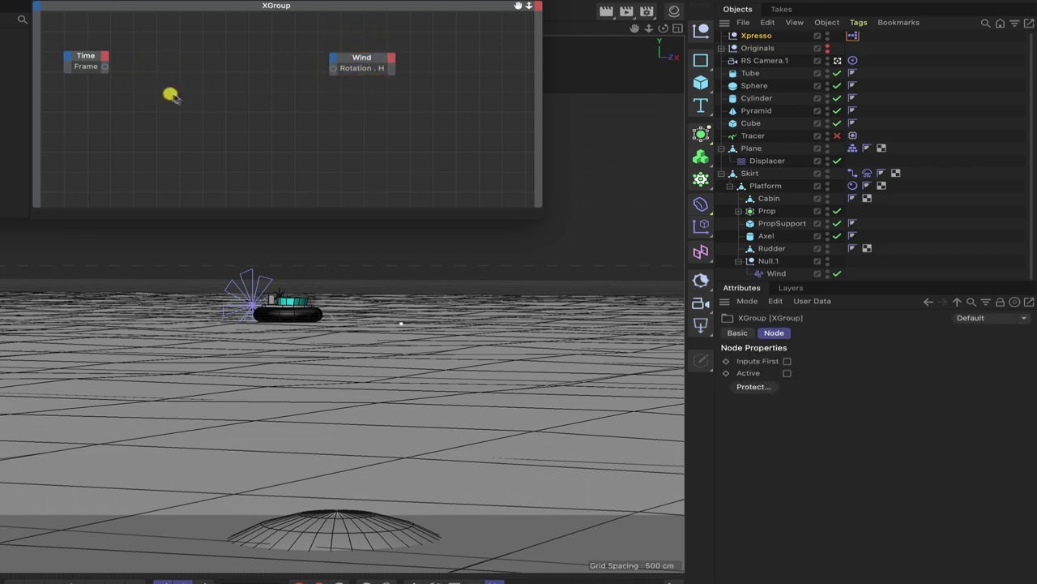
right_click(183, 104)
mouse_move(198, 113)
mouse_move(318, 118)
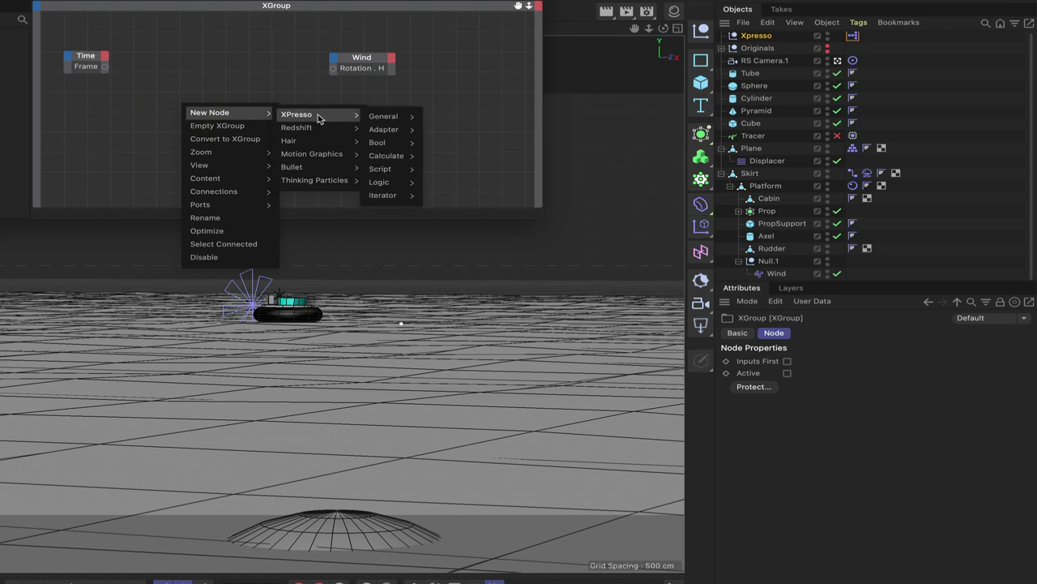
mouse_move(395, 159)
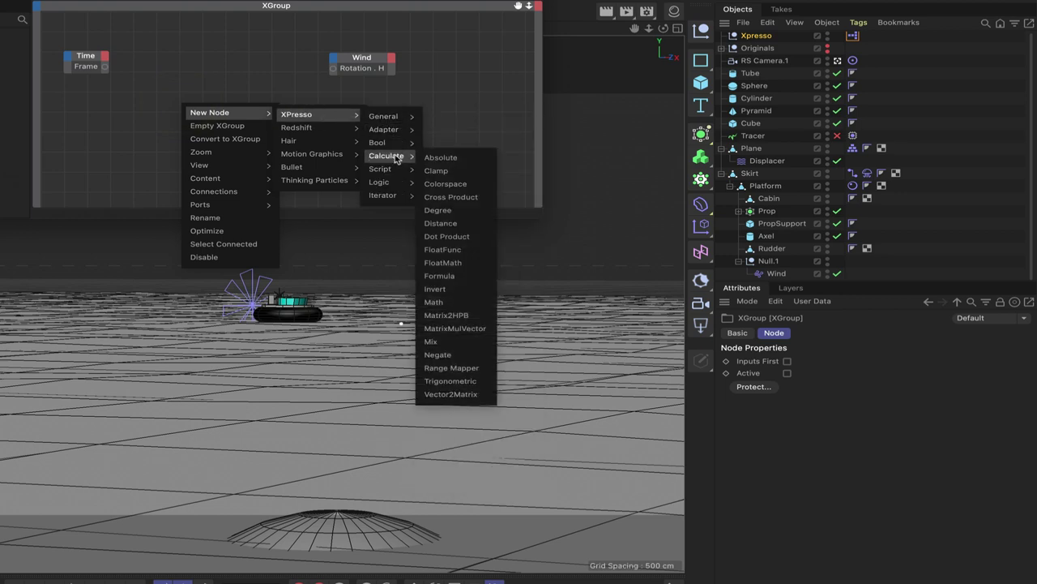
left_click(476, 370)
left_click_drag(189, 101, 220, 61)
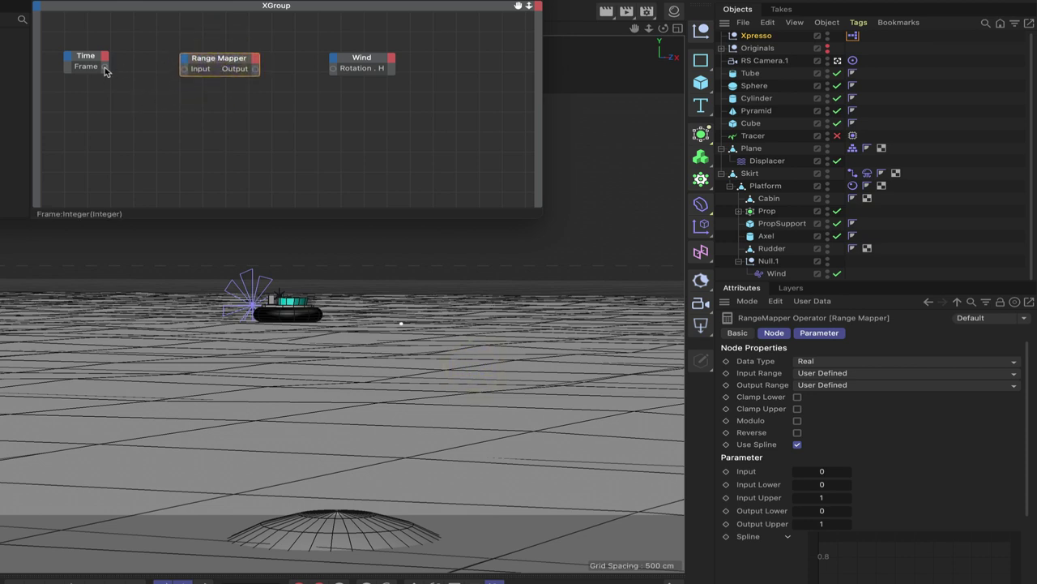
- Connect the Time node's Frame output to the Range Mapper's Input and align the Range Mapper with the Time node
left_click_drag(105, 68, 183, 70)
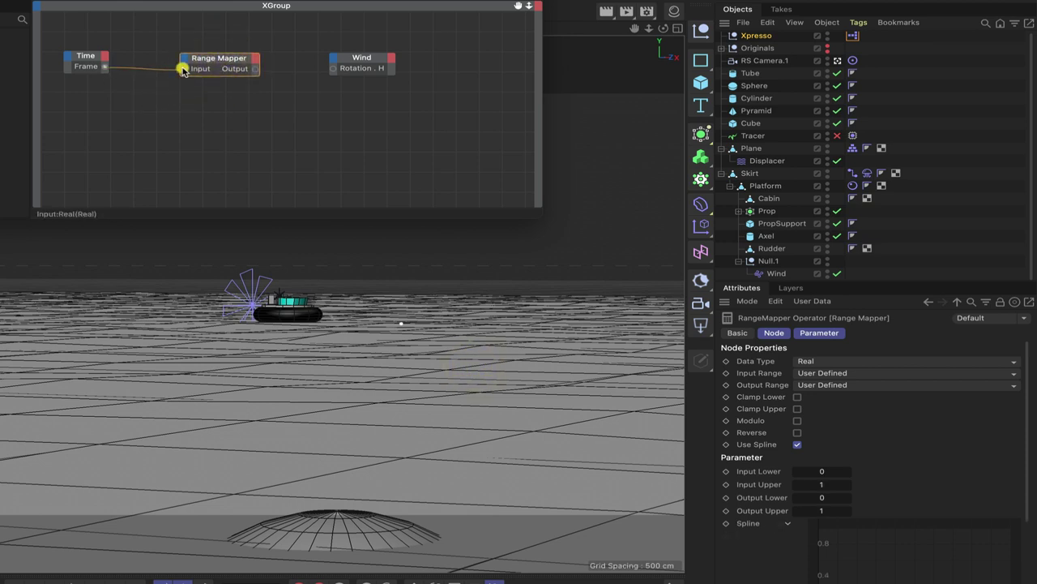
left_click(182, 67)
left_click_drag(208, 61, 212, 57)
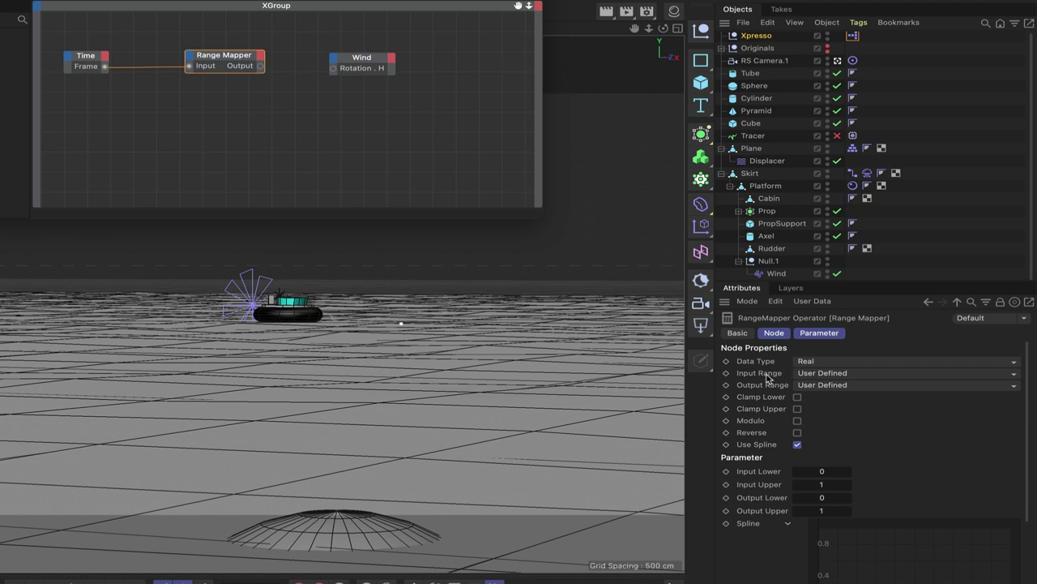
- Set the Range Mapper's Output Range to Degree and its Input Upper to 1000
left_click(811, 386)
left_click(825, 414)
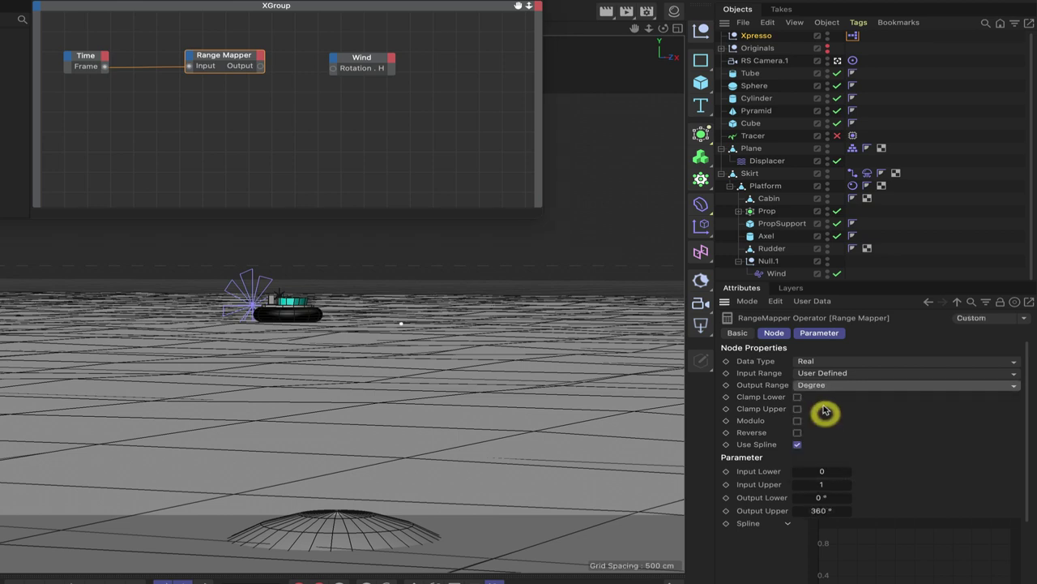
double_click(818, 484)
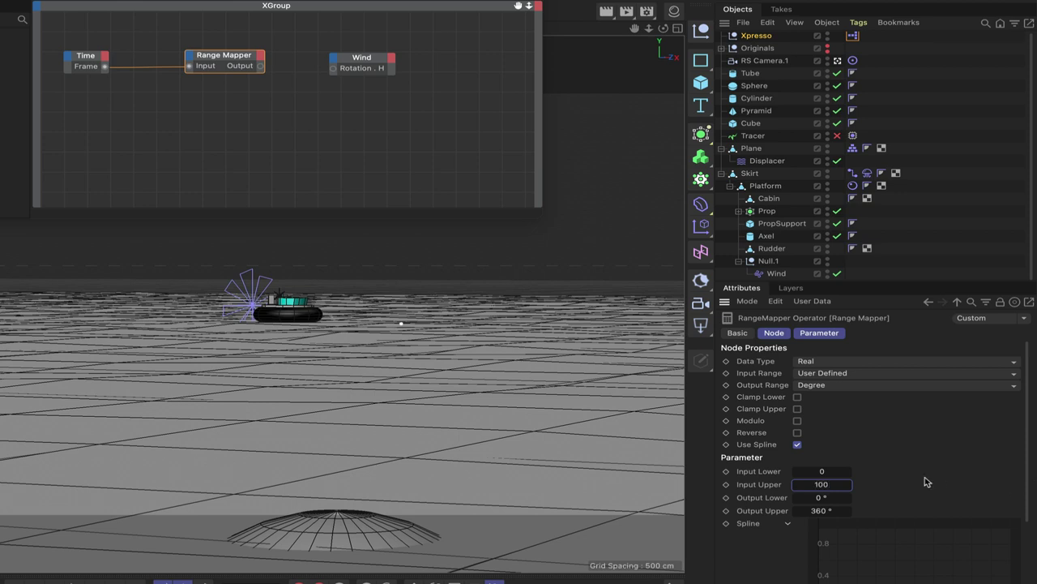
key("super+a")
type("1")
- Set the Range Mapper's Output Lower to -45° and Output Upper to 45°
left_click(819, 499)
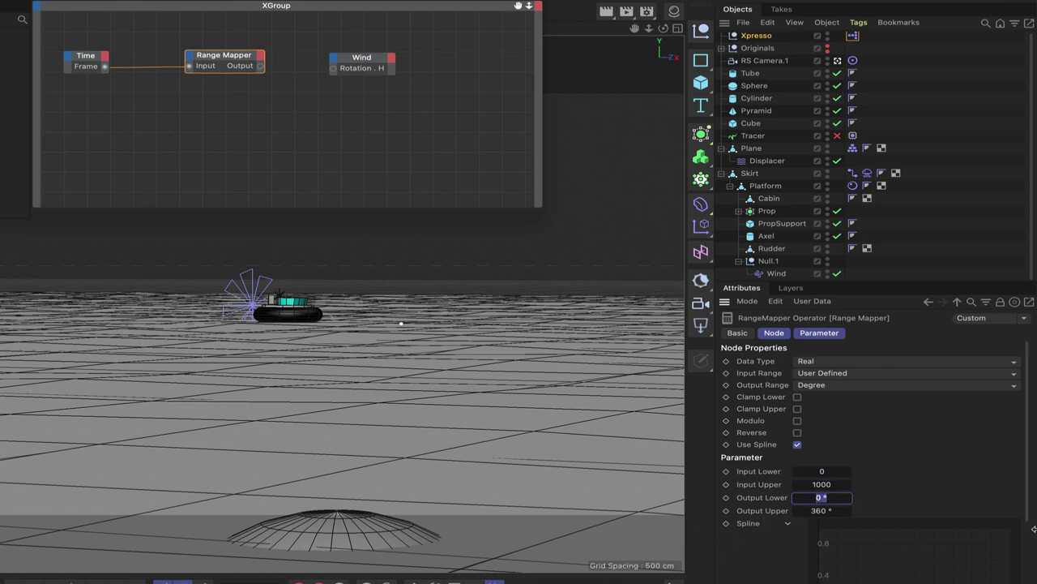
left_click(819, 510)
type("45")
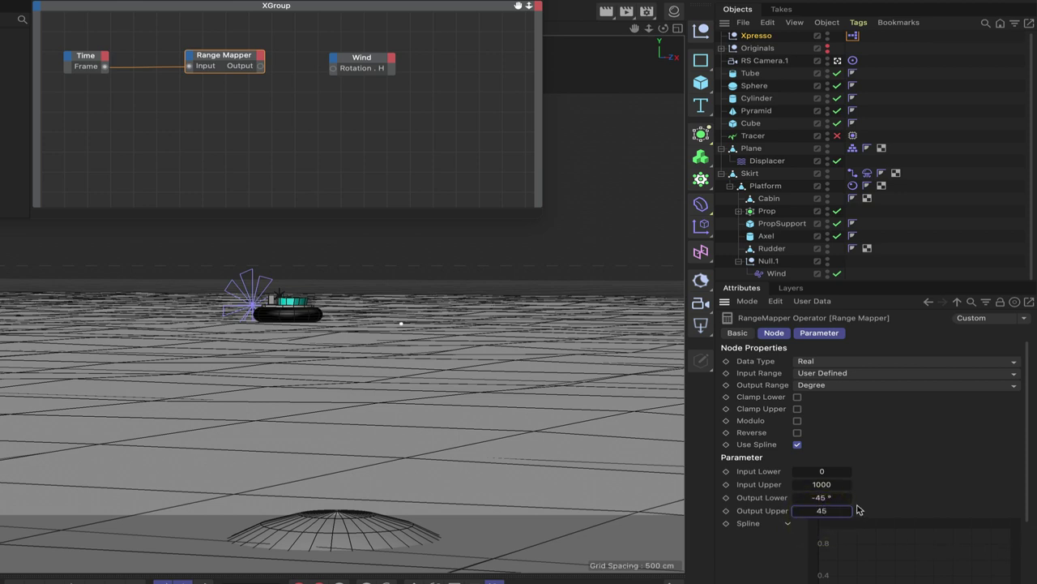
key("Return")
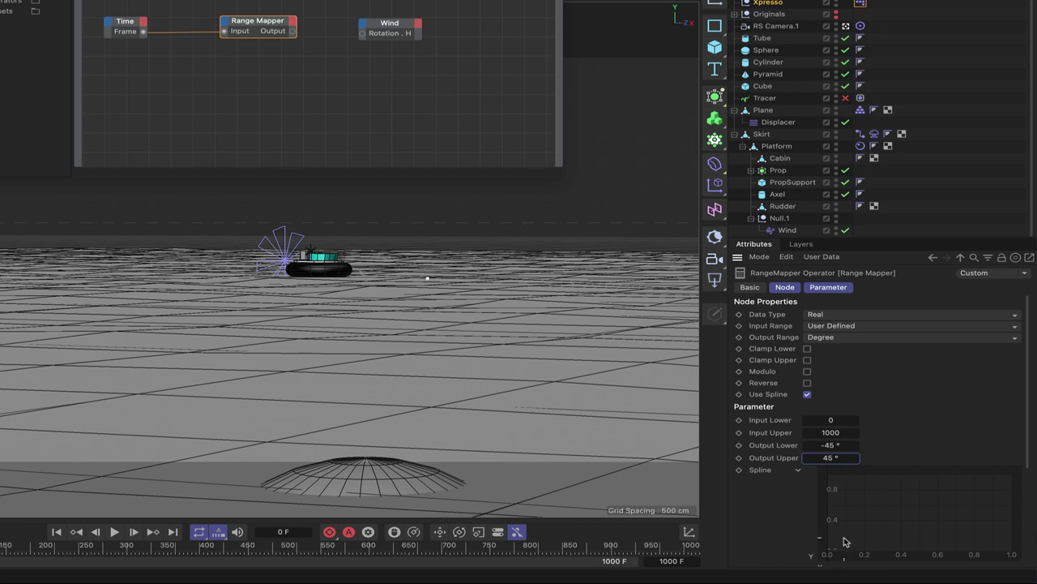
- Add the first point to the Range Mapper's spline at Point X 0 and Point Y 0.5
left_click(830, 516)
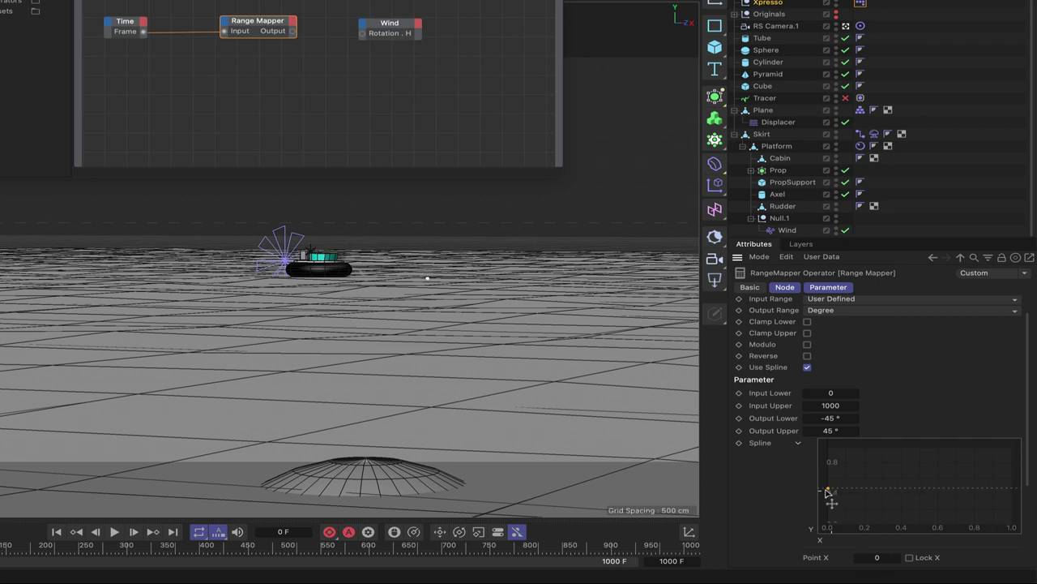
left_click_drag(830, 491, 827, 490)
scroll(894, 372, "down", 3)
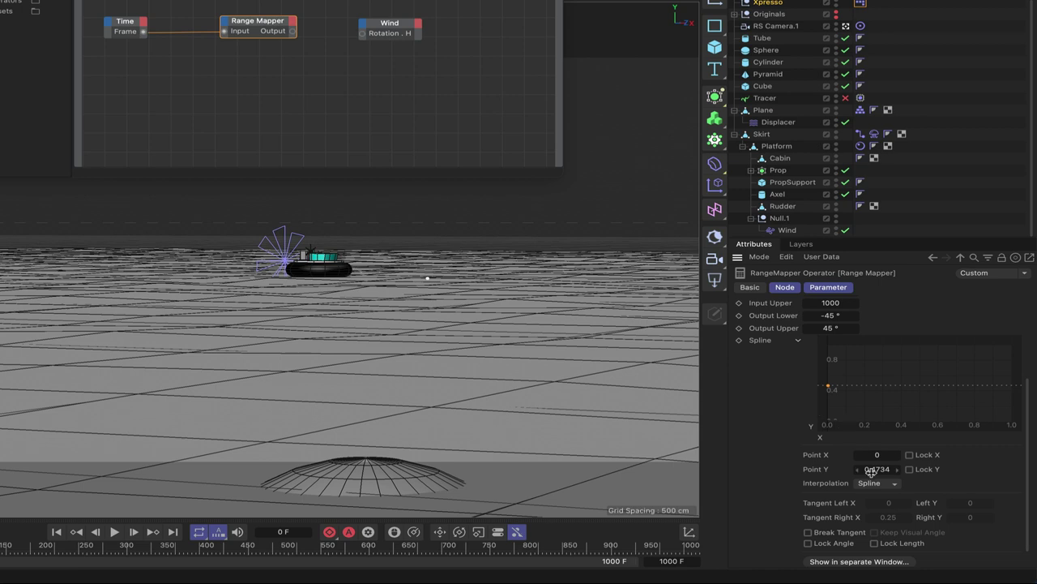
left_click(873, 470)
key("BackSpace")
left_click(877, 469)
type(".5")
scroll(861, 504, "down", 1)
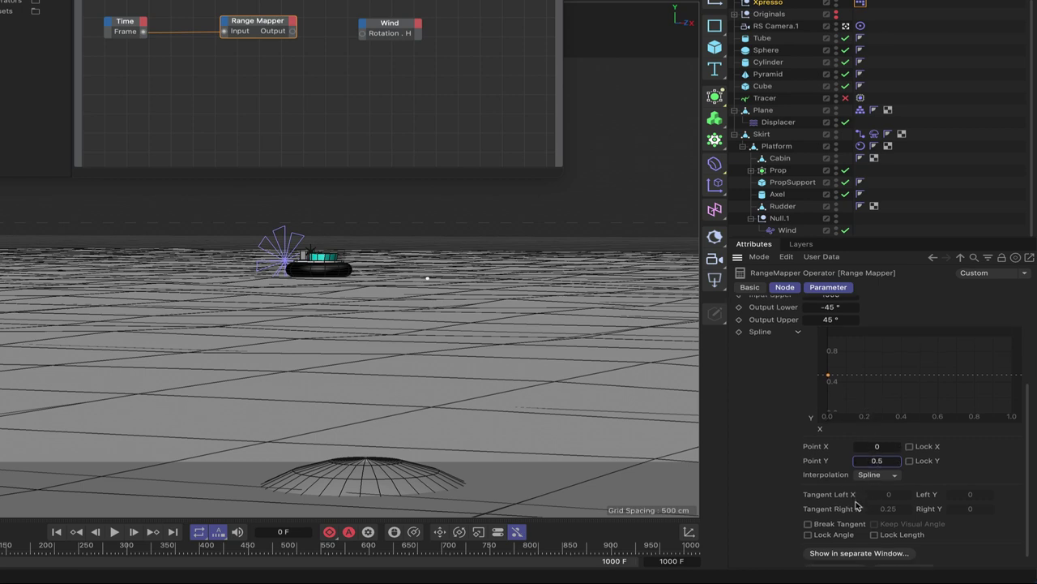
left_click(830, 377)
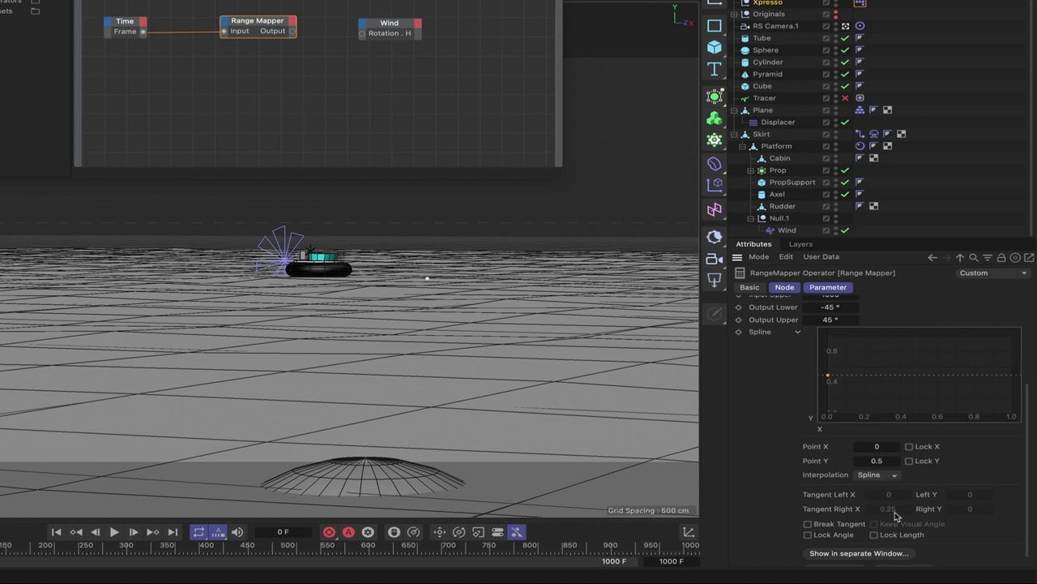
- Add a second spline point and set its Point X to 0.3 and Point Y to 1
left_click(862, 376)
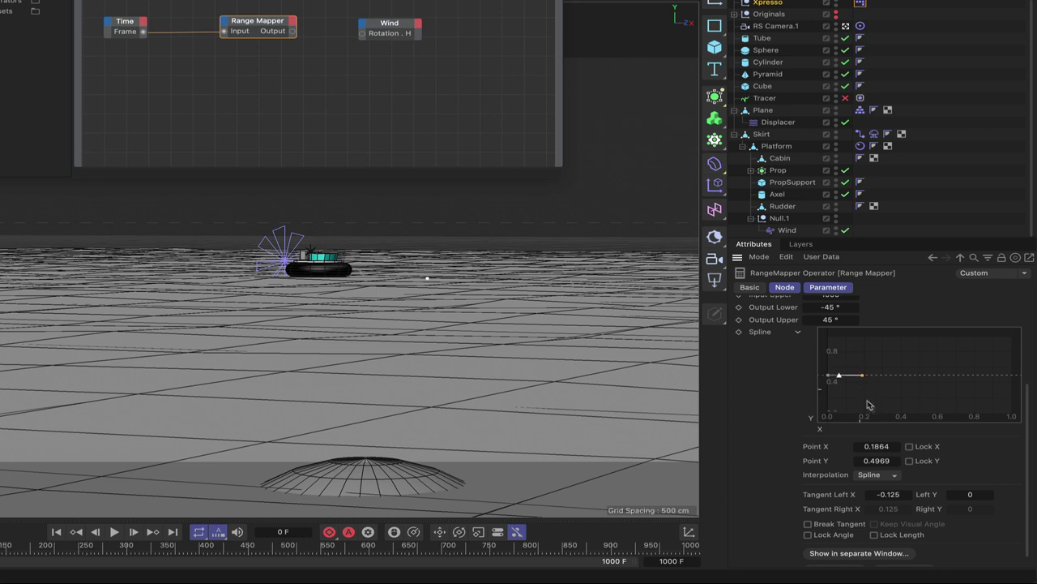
double_click(876, 446)
type(".")
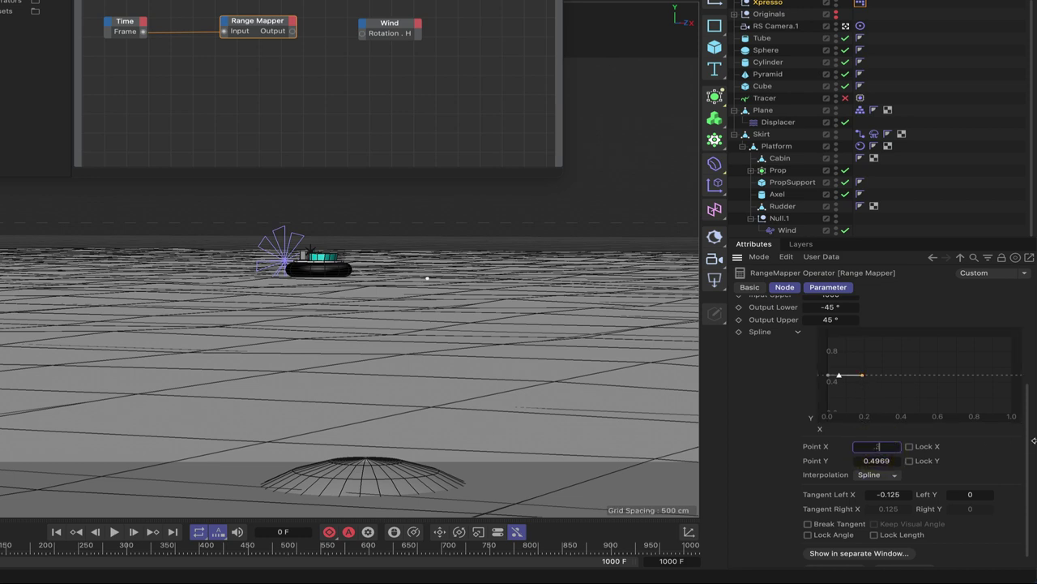
type("3")
key("Return")
double_click(877, 461)
type("1")
key("Return")
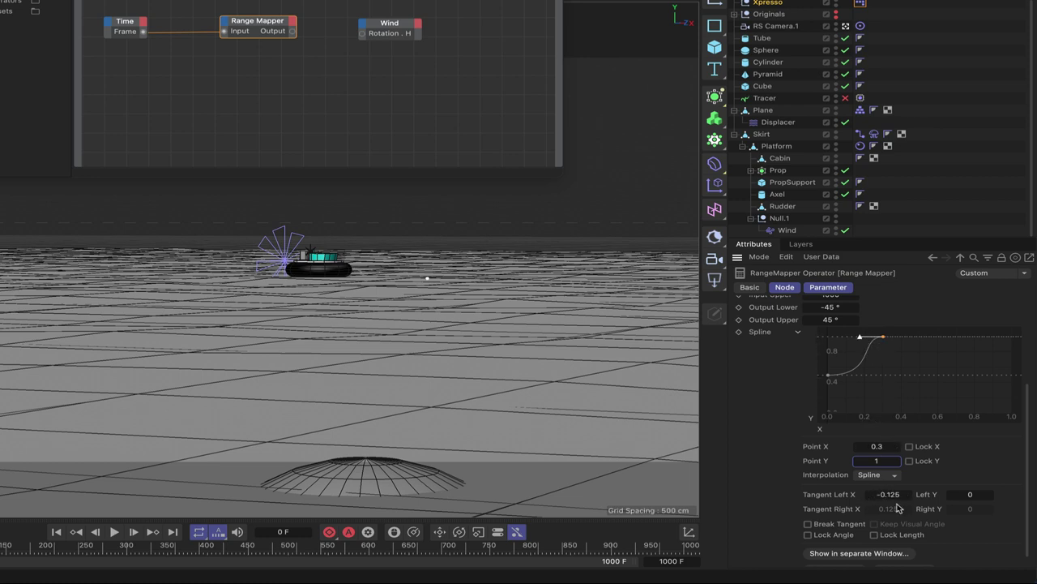
- Set the Tangent Left X of the spline's peak point to -0.05
double_click(893, 496)
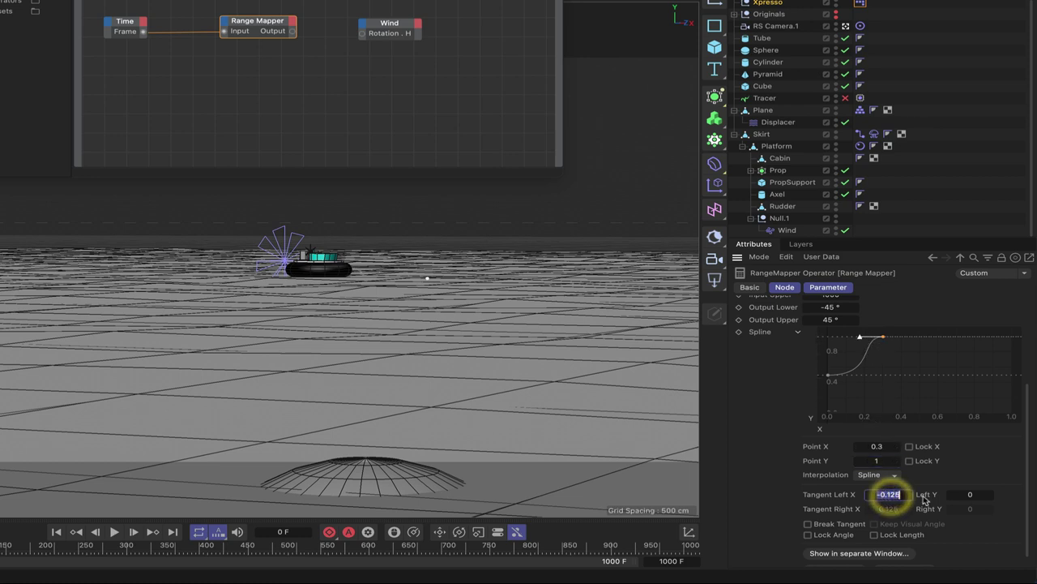
key("BackSpace")
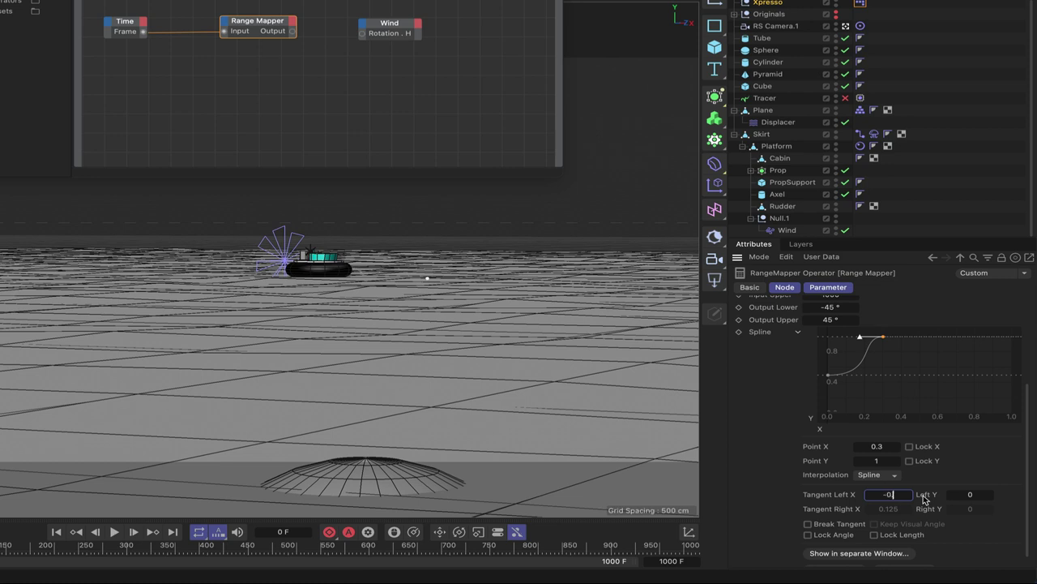
type("-0.05")
key("Return")
- Add a third spline point after the peak and set its Point X to 0.4 and Point Y to 0.5
scroll(840, 502, "down", 1)
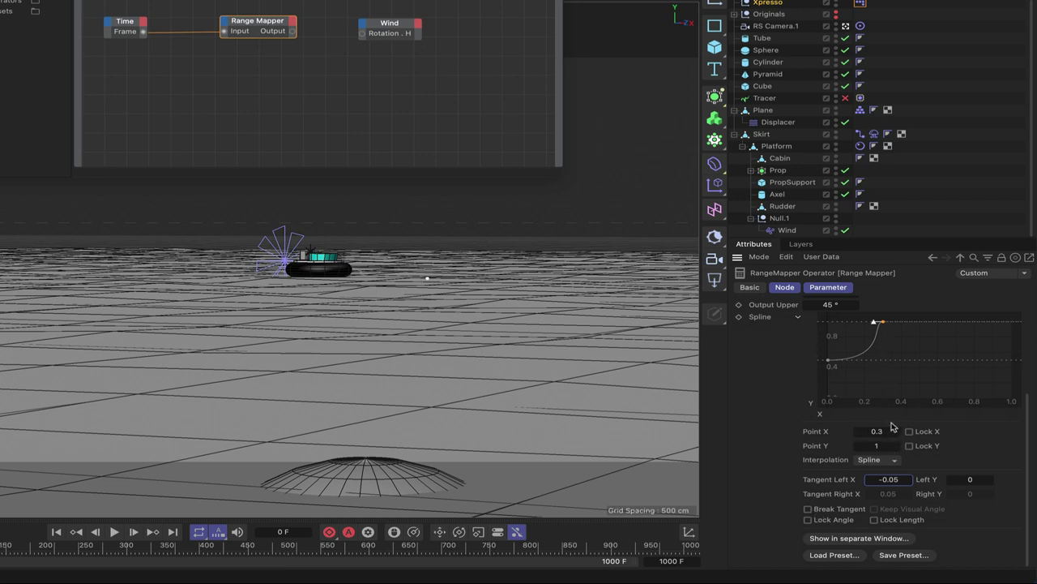
left_click(905, 360, "ctrl")
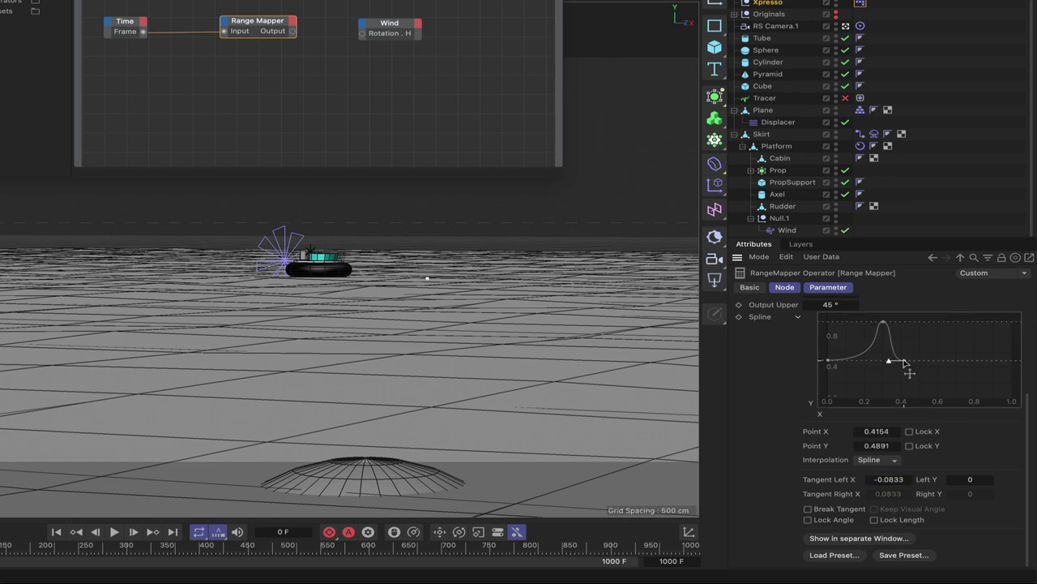
left_click(883, 324)
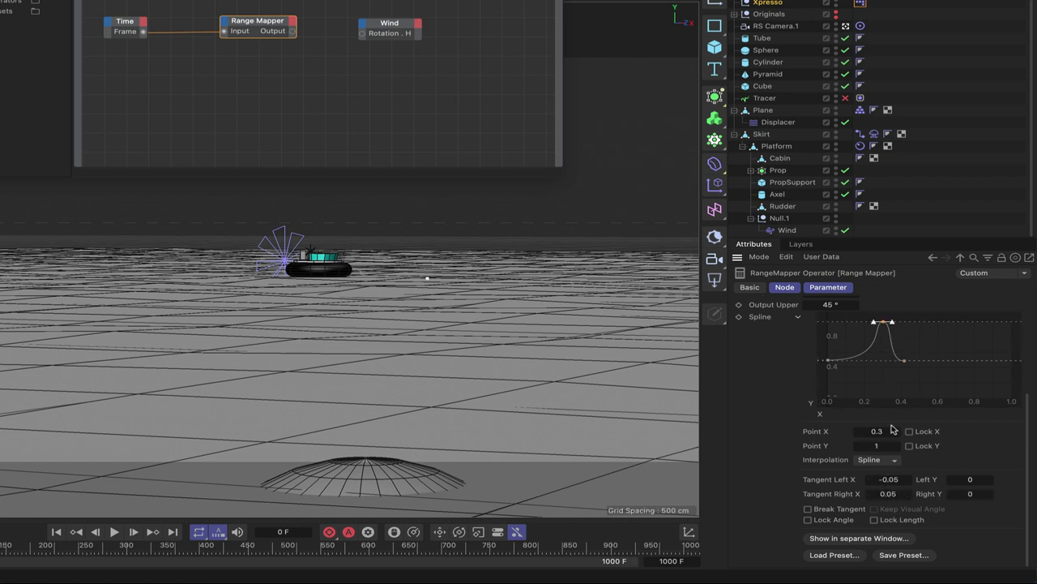
left_click(904, 361)
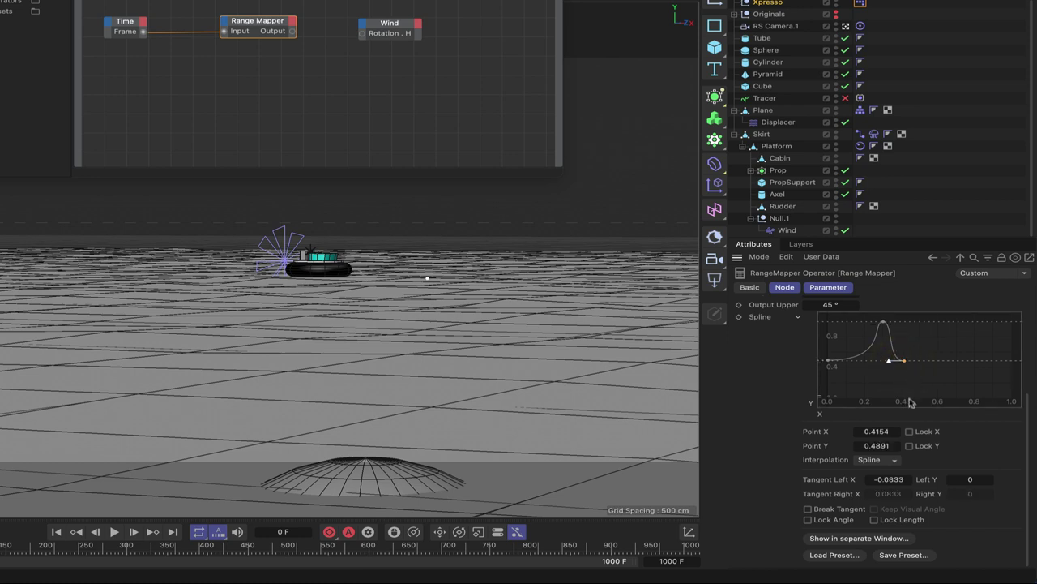
left_click(881, 430)
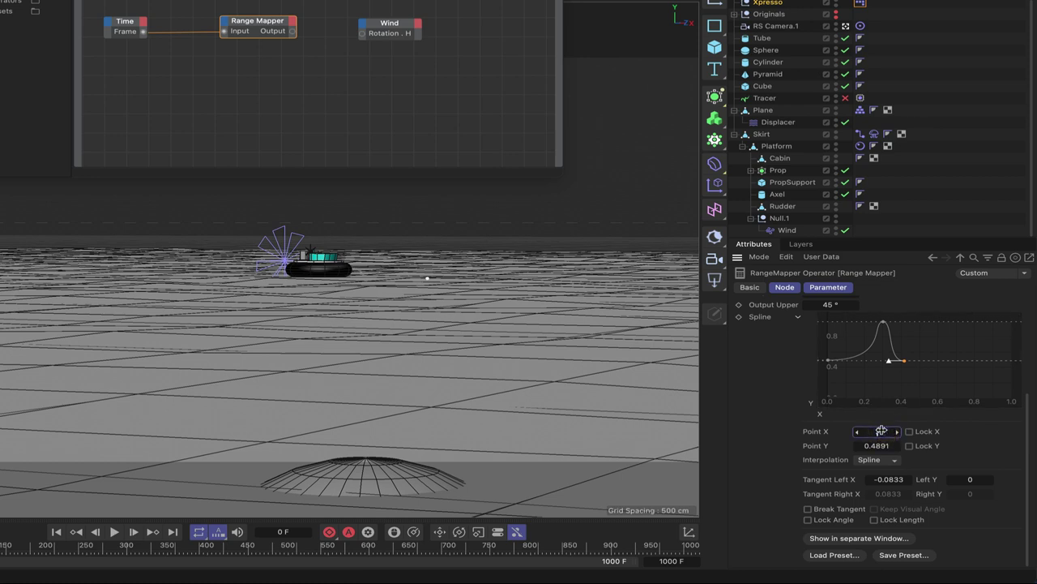
type("0.4")
key("Return")
left_click(878, 447)
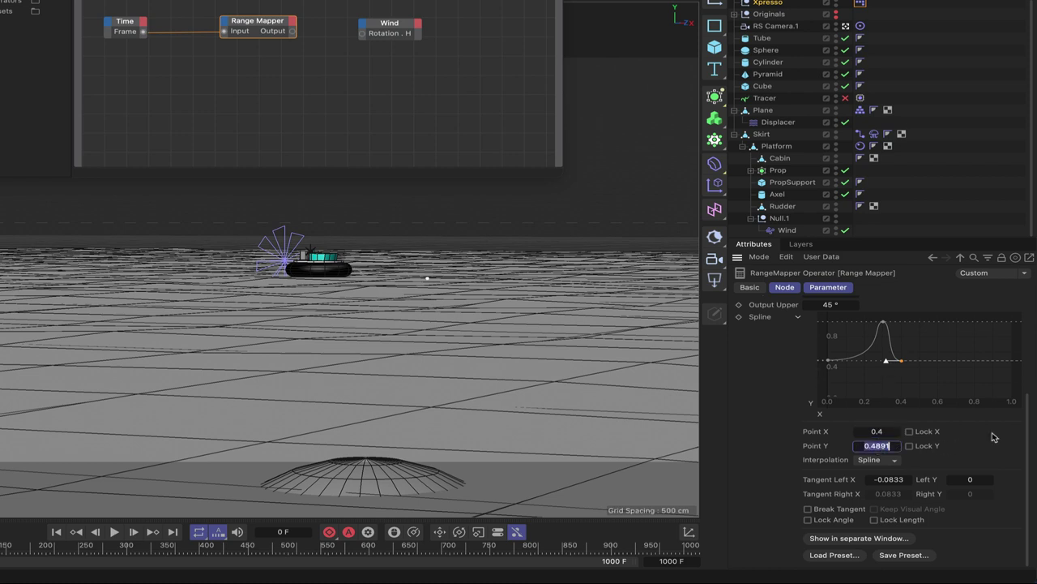
type(".5")
key("Return")
- Set the third spline point's Tangent Left X to -0.25
left_click(887, 479)
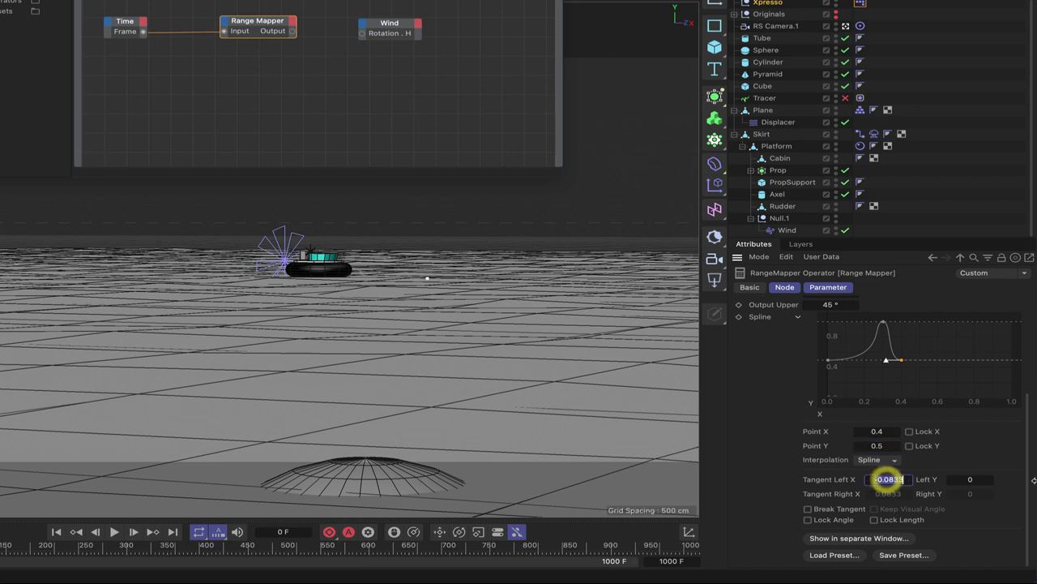
type("-.25")
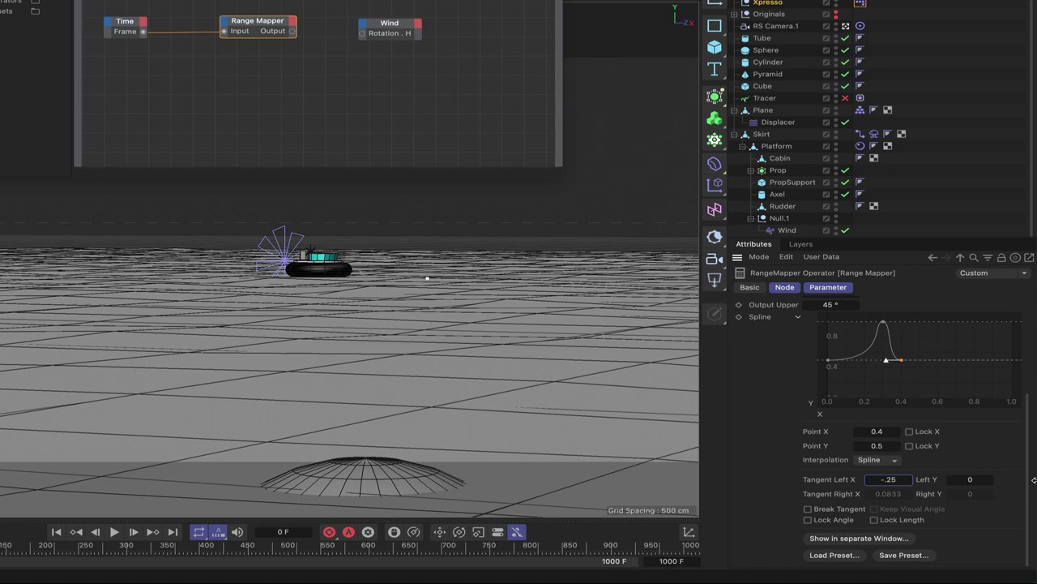
key("Return")
- Add a fourth spline point and set its Point X to 0.6 and Point Y to 0.5
left_click(930, 360, "ctrl")
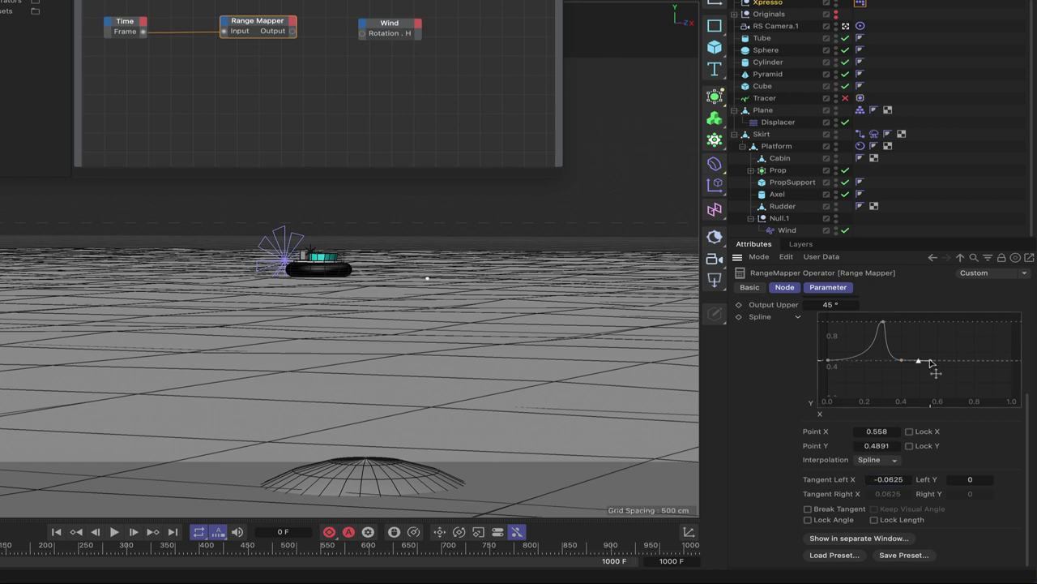
double_click(877, 431)
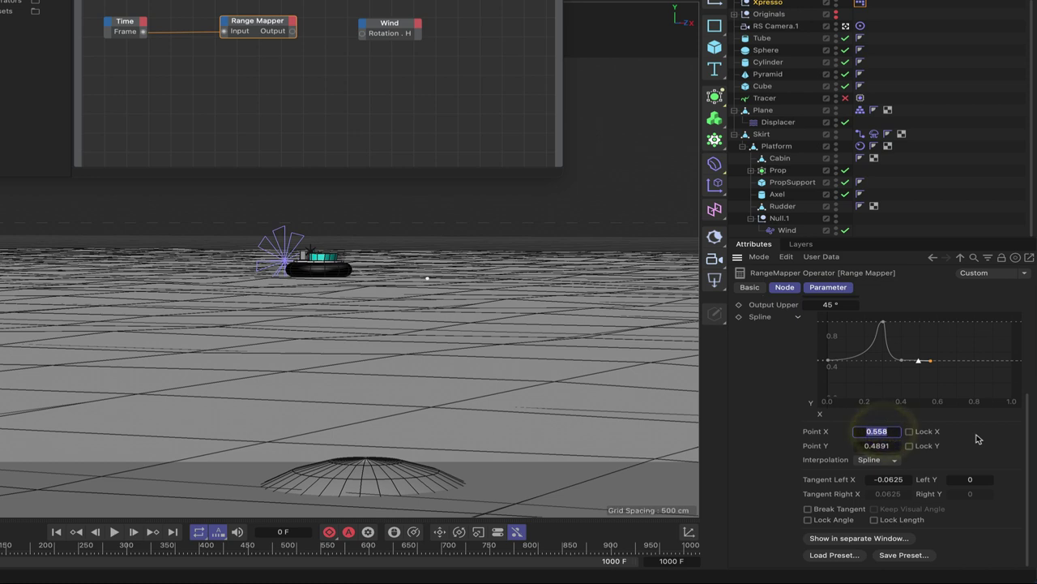
type("0.6")
key("Return")
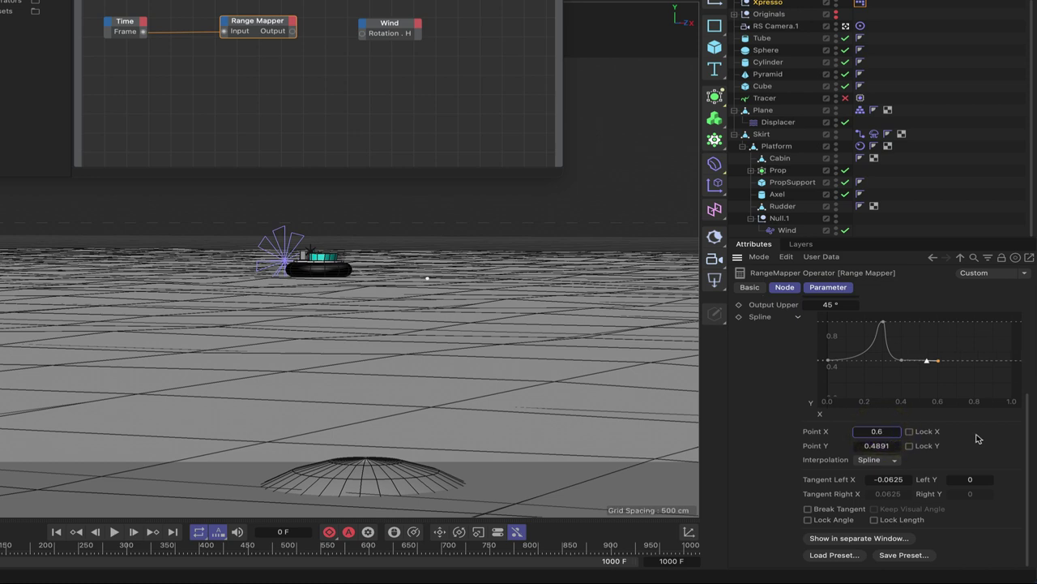
double_click(869, 445)
key("BackSpace")
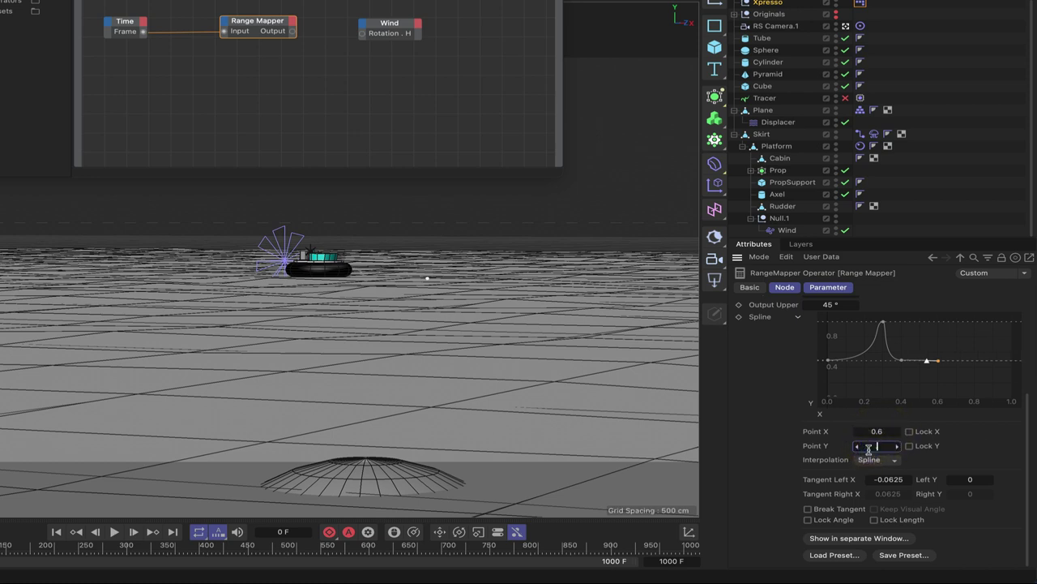
type("0.5")
key("Return")
- Set the fourth spline point's Tangent Left X to -0.25
double_click(883, 480)
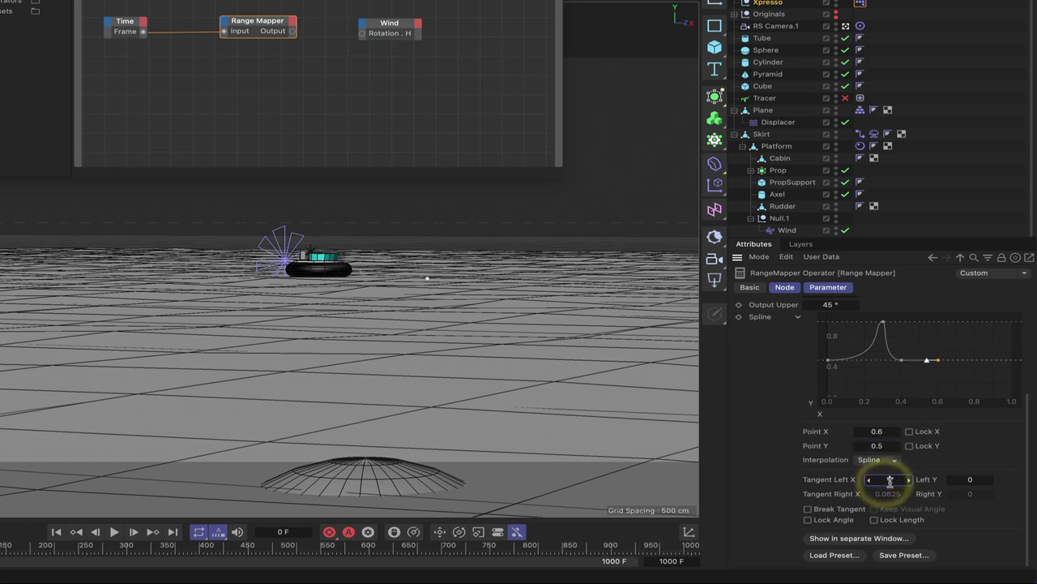
key("BackSpace")
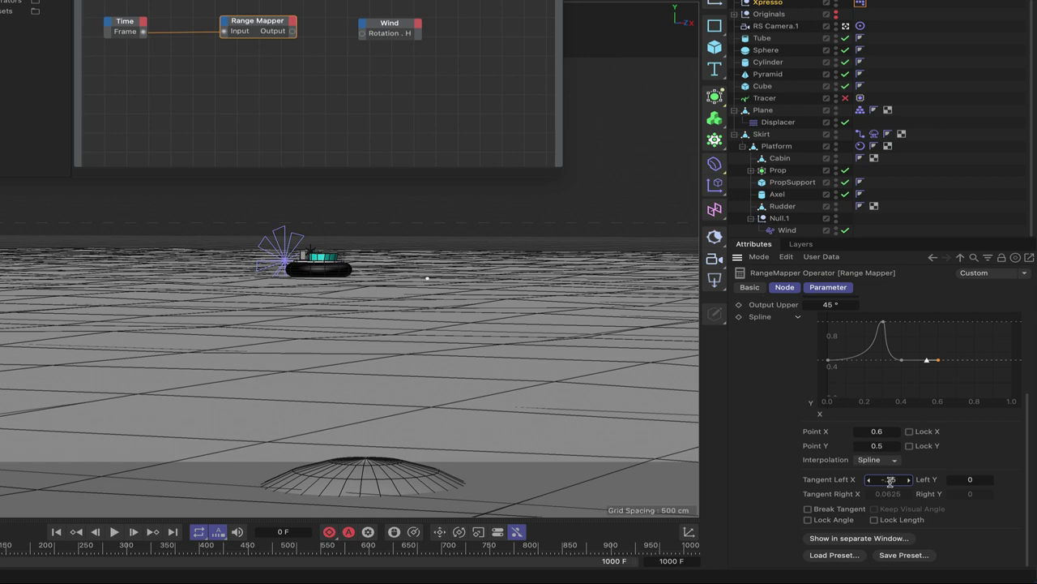
type("-.25")
key("Return")
- Add a fifth spline point and set its Point X to 0.8 and Point Y to 0
left_click(954, 344, "ctrl")
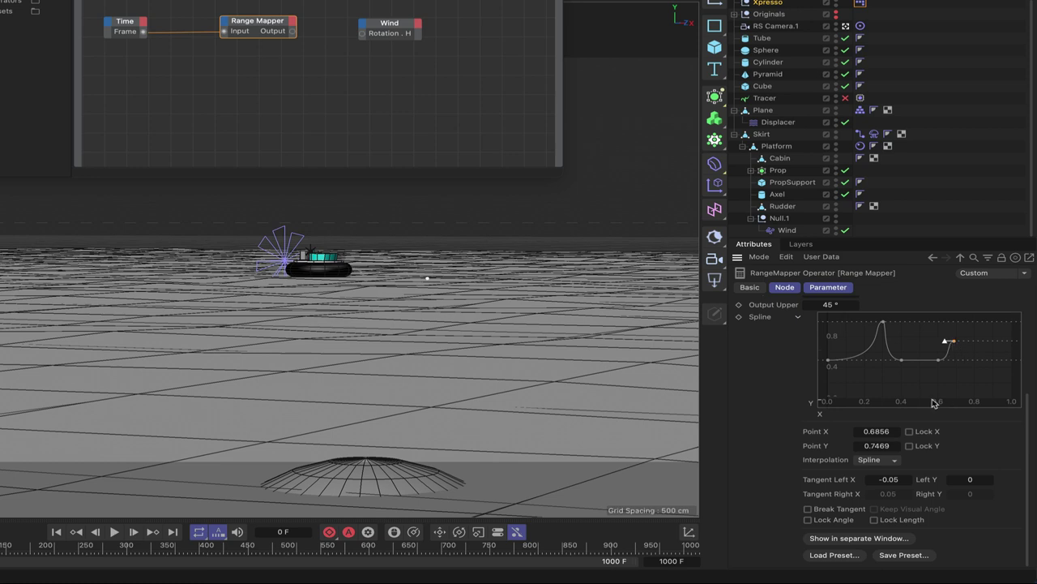
left_click(876, 431)
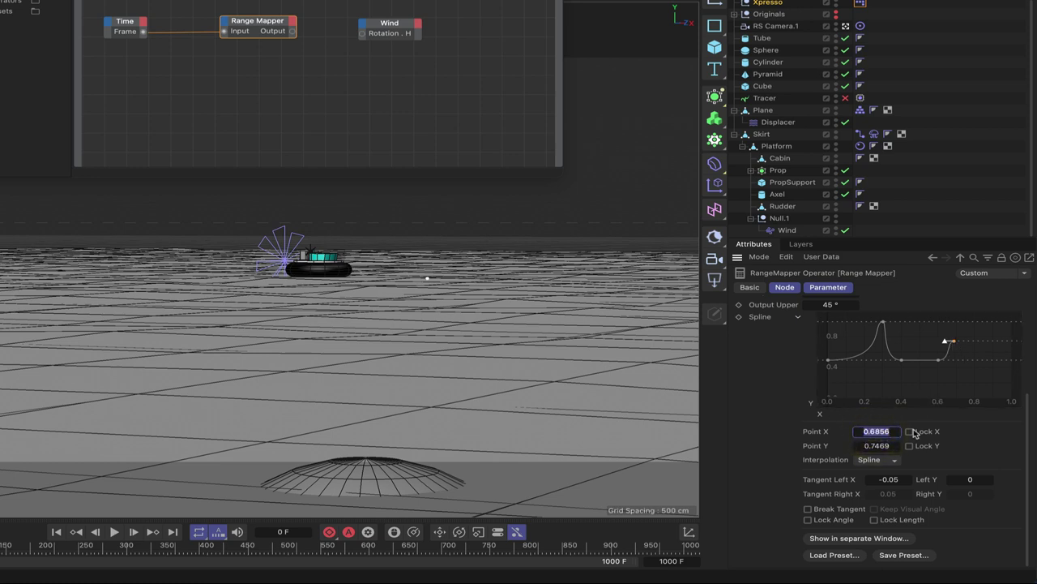
type("0")
key("Return")
double_click(878, 431)
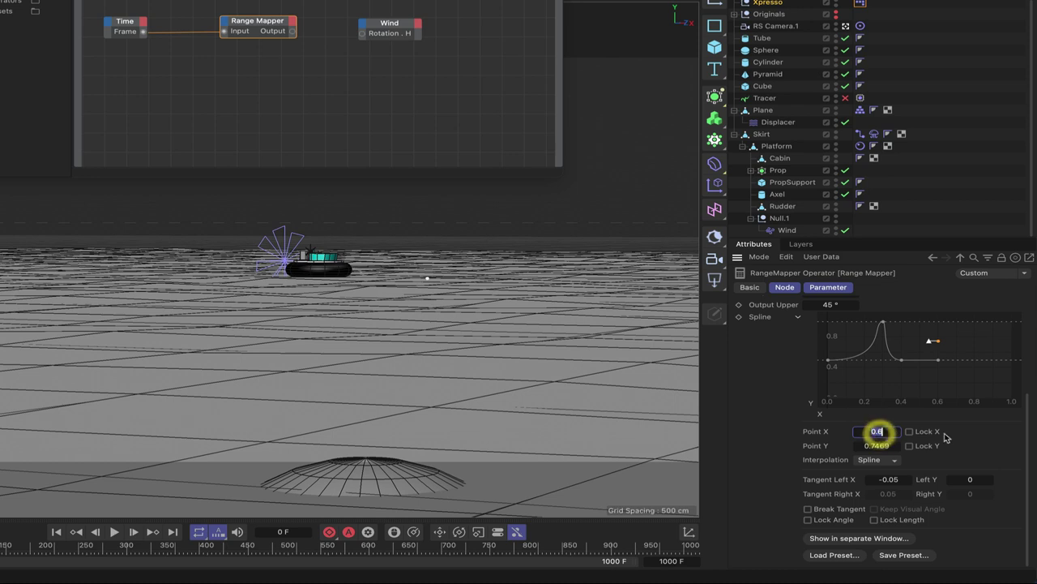
type("0.8")
key("Return")
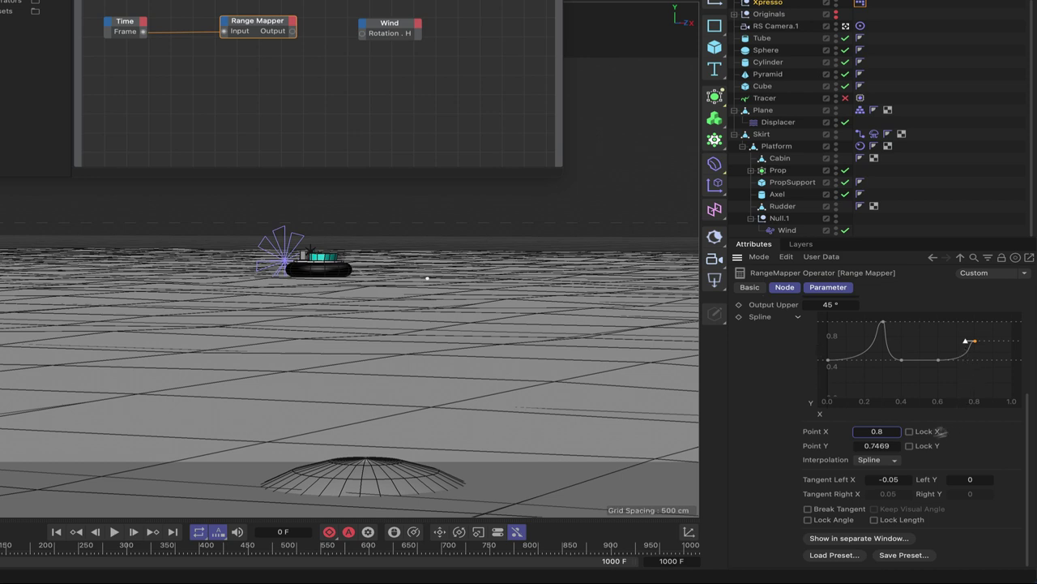
left_click(881, 446)
type("0")
key("Return")
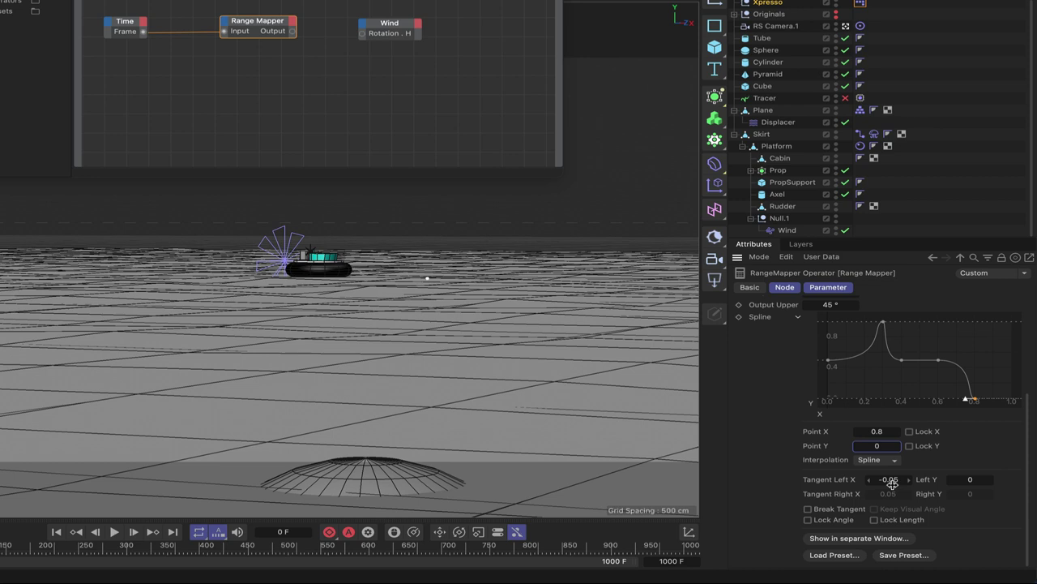
- Add a sixth spline point at the end of the curve and set its Point X to 1 and Point Y to 0.5
left_click(1001, 365, "ctrl")
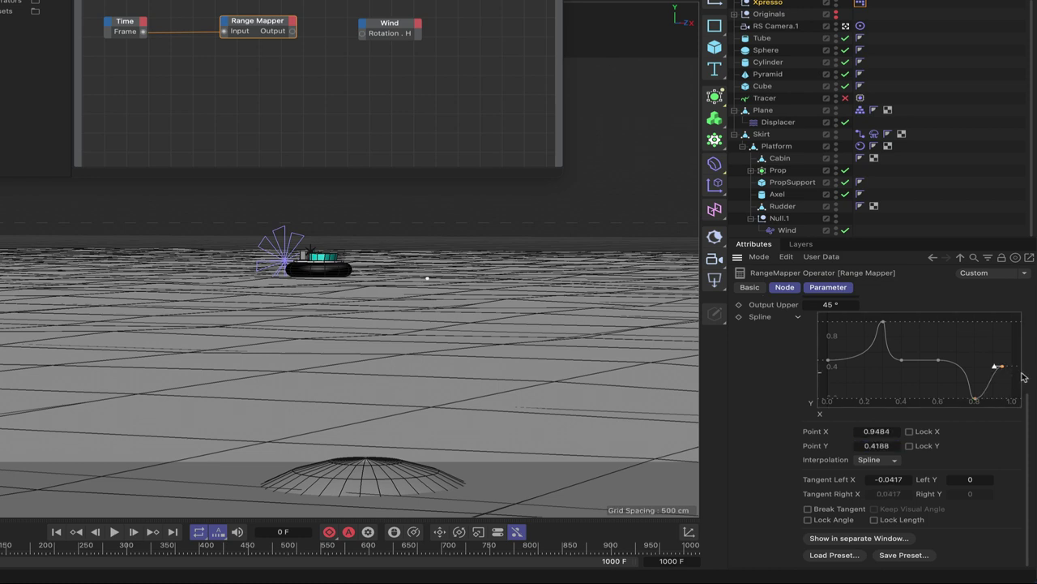
double_click(876, 431)
type("1")
key("Return")
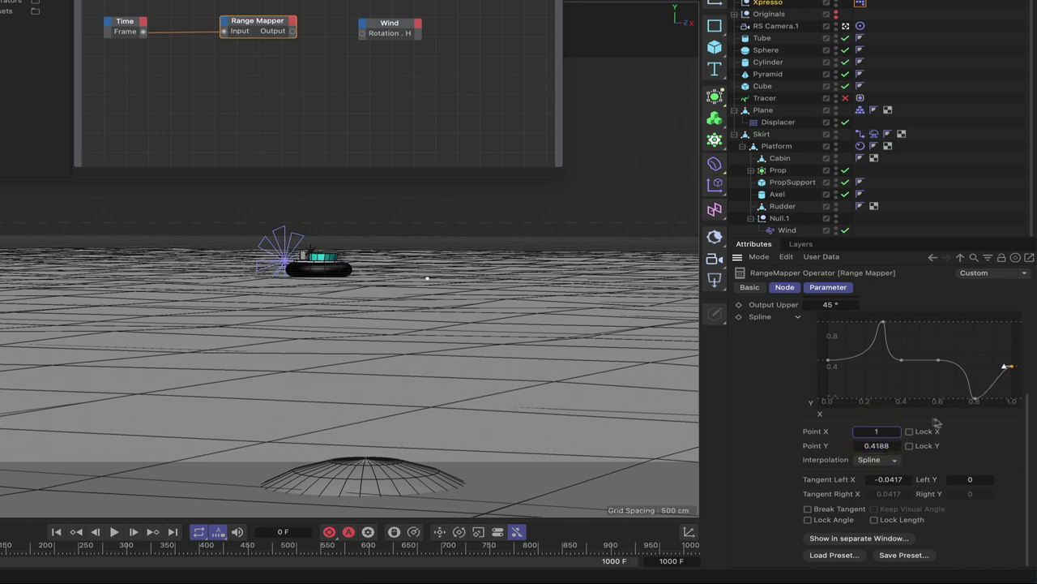
double_click(882, 445)
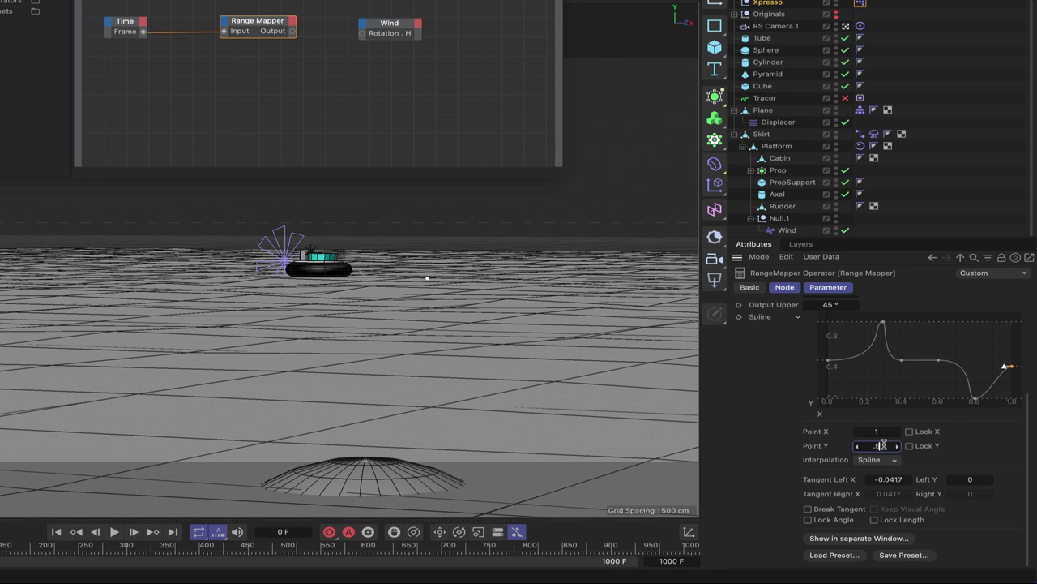
type("0.5")
key("Return")
- Set the last spline point's Tangent Left X to -0.25
double_click(886, 479)
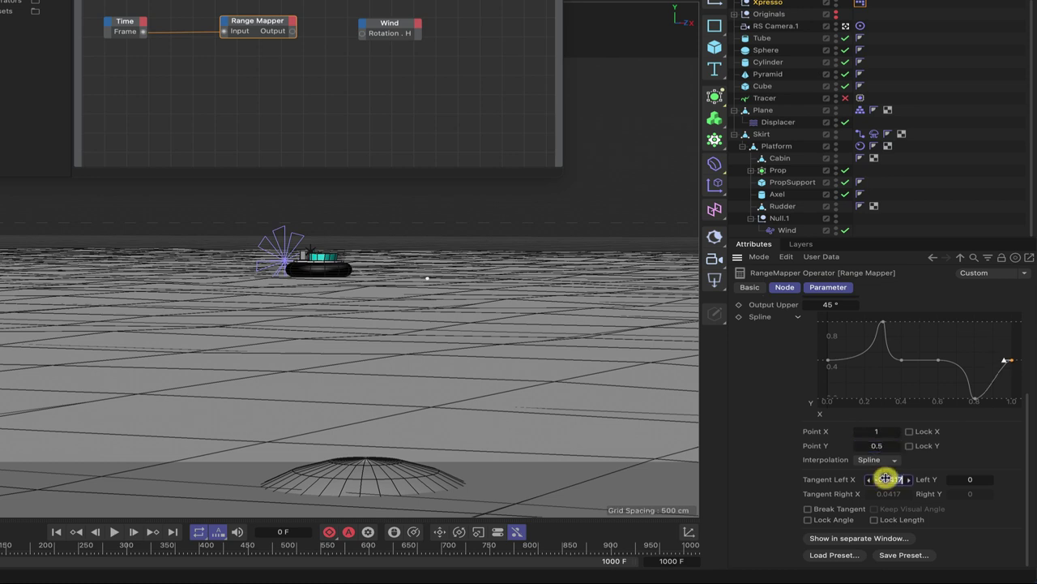
key("BackSpace")
type("-0.25")
key("Return")
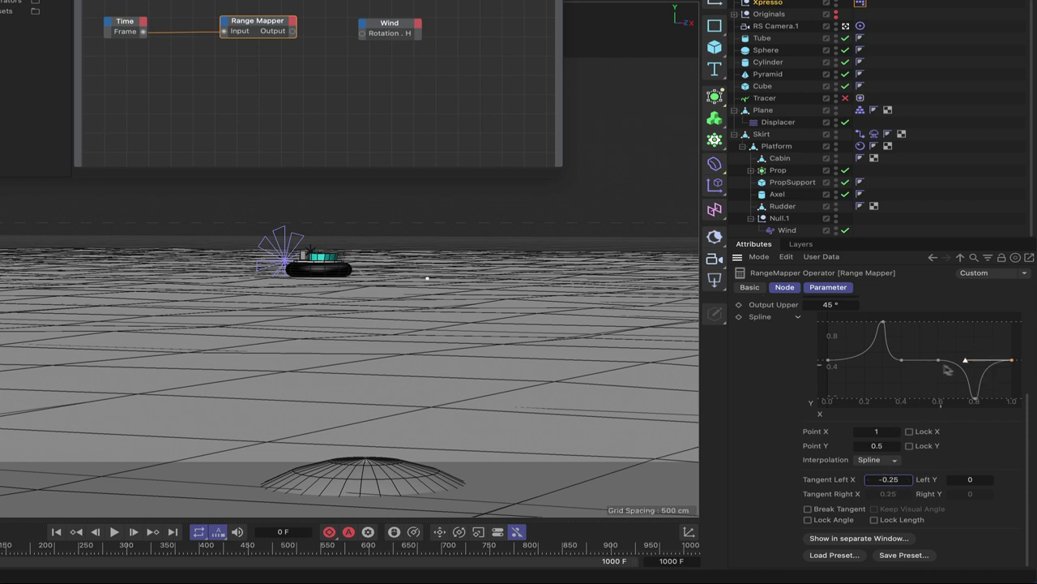
- Connect the Range Mapper's Output to the Wind node's Rotation . H input and close the XPresso Editor
left_click(883, 324)
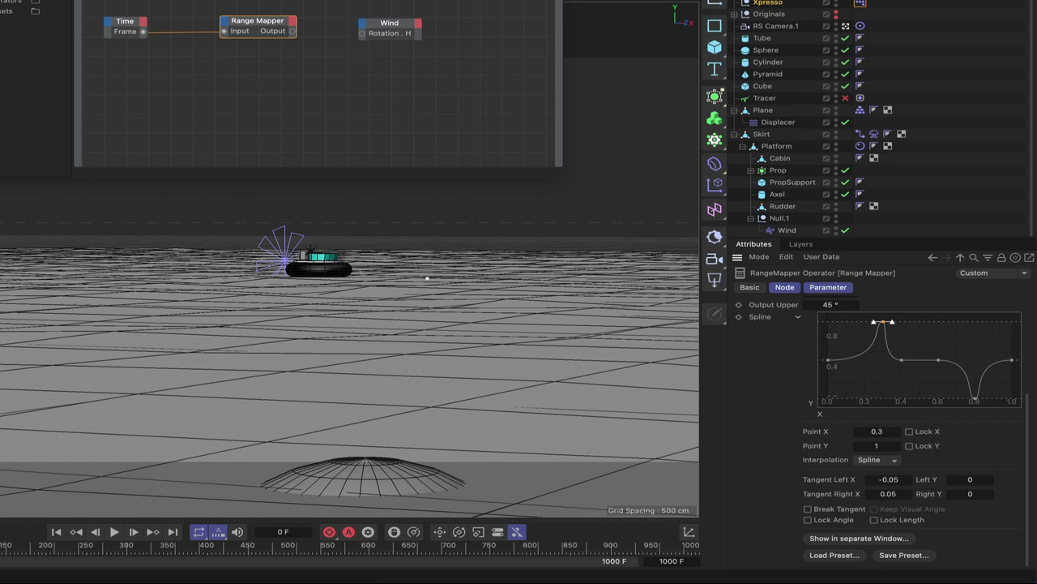
left_click_drag(293, 31, 363, 34)
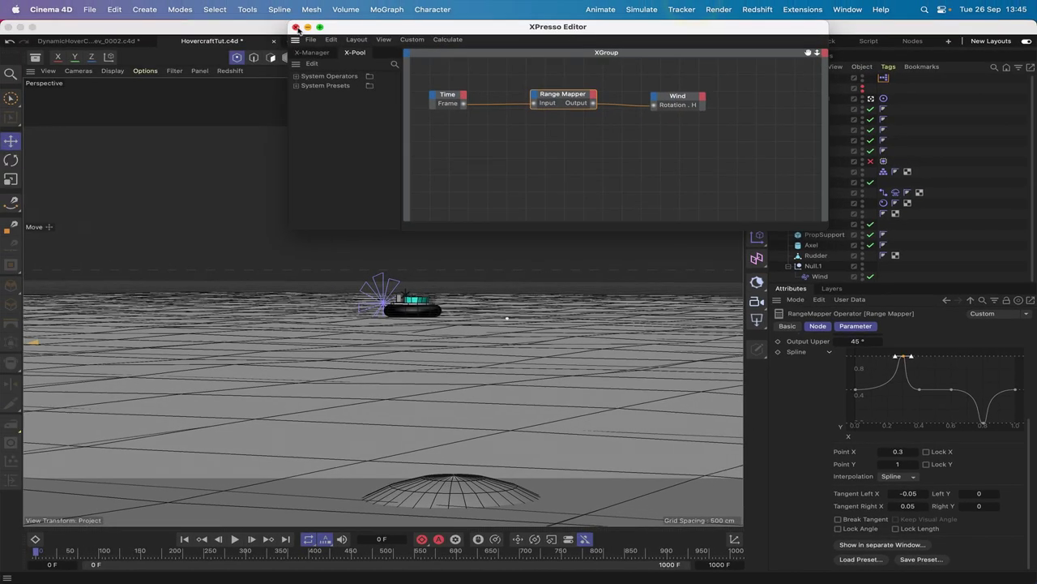
left_click(297, 28)
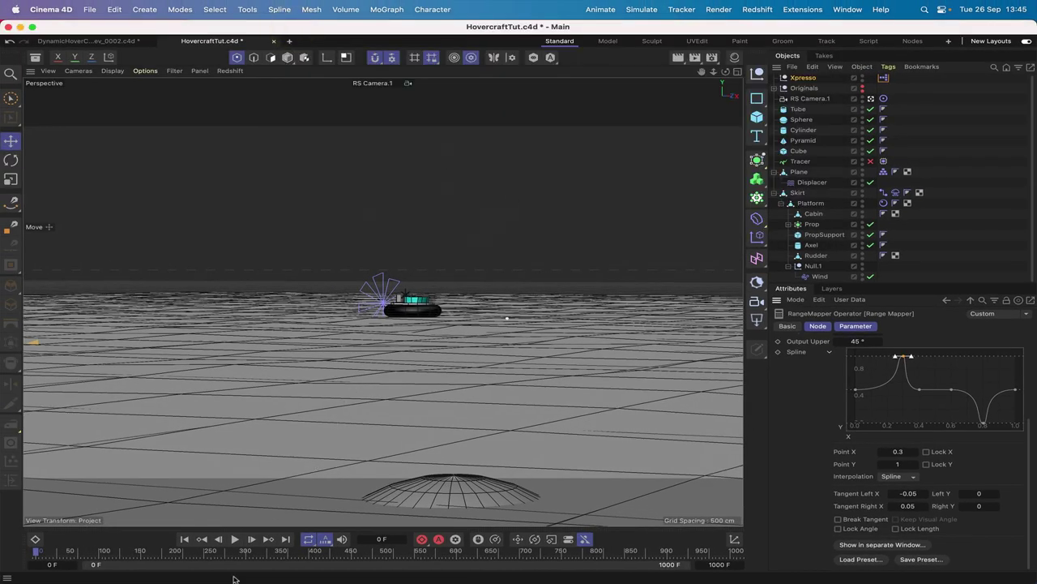
- Enable the Tracer, delete its Rigid Body tag and select the Tracer object
mouse_move(243, 577)
left_click(883, 161)
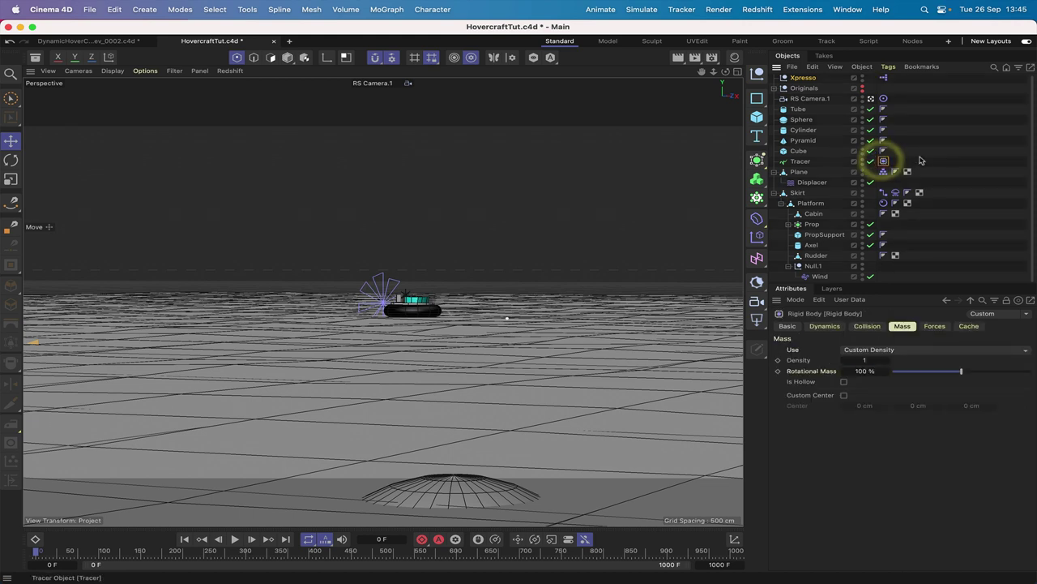
key("Delete")
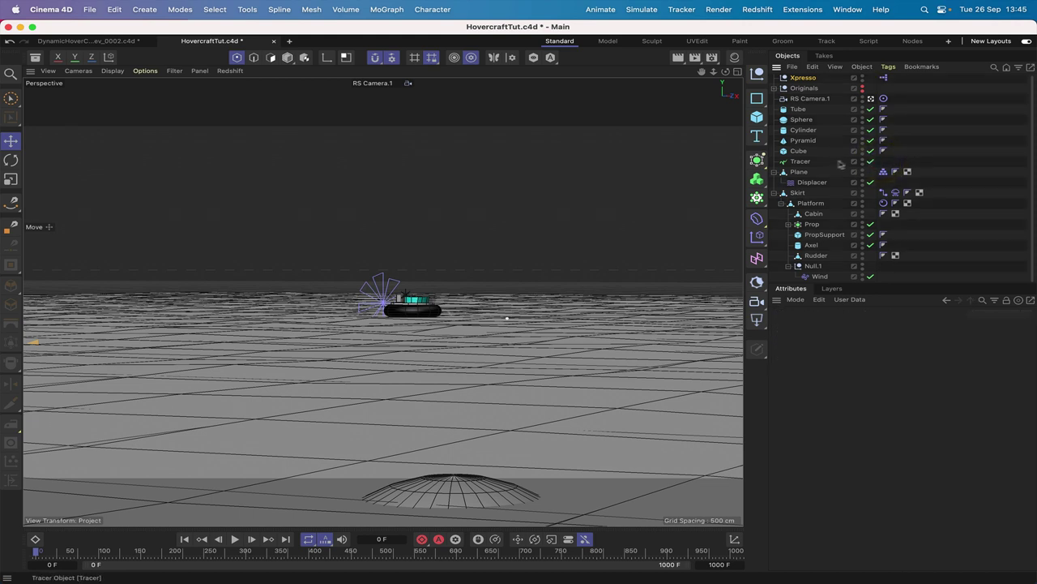
left_click(802, 162)
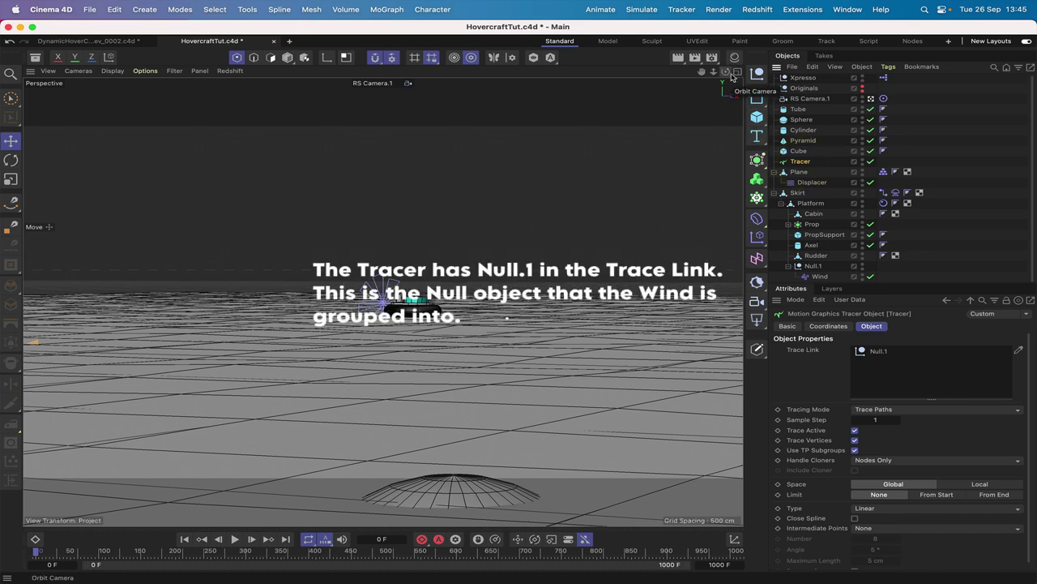
- Play the simulation in the Top view to watch the hovercraft's traced path, and rewind to the first frame
key("F2")
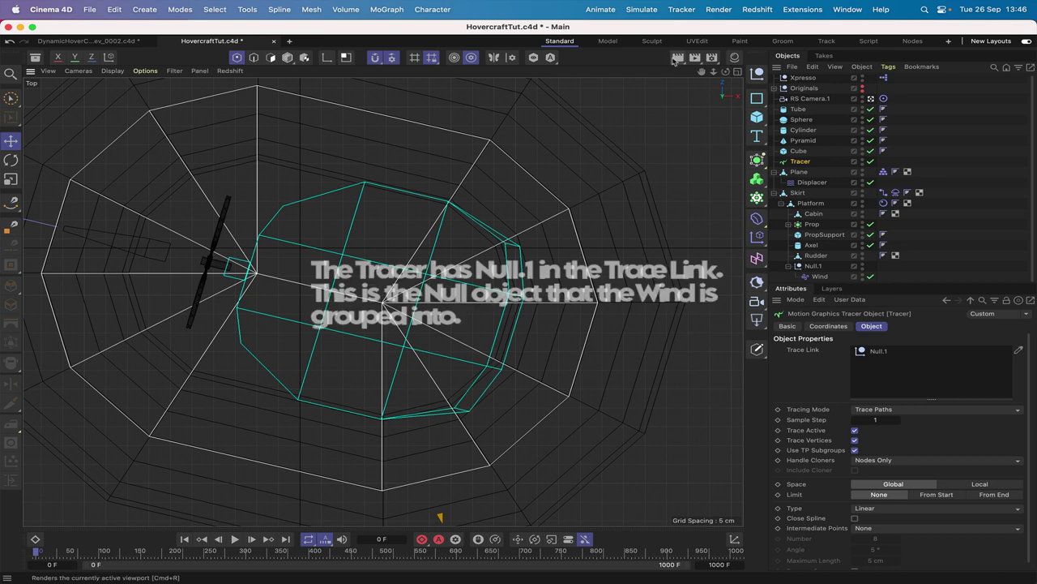
key("h")
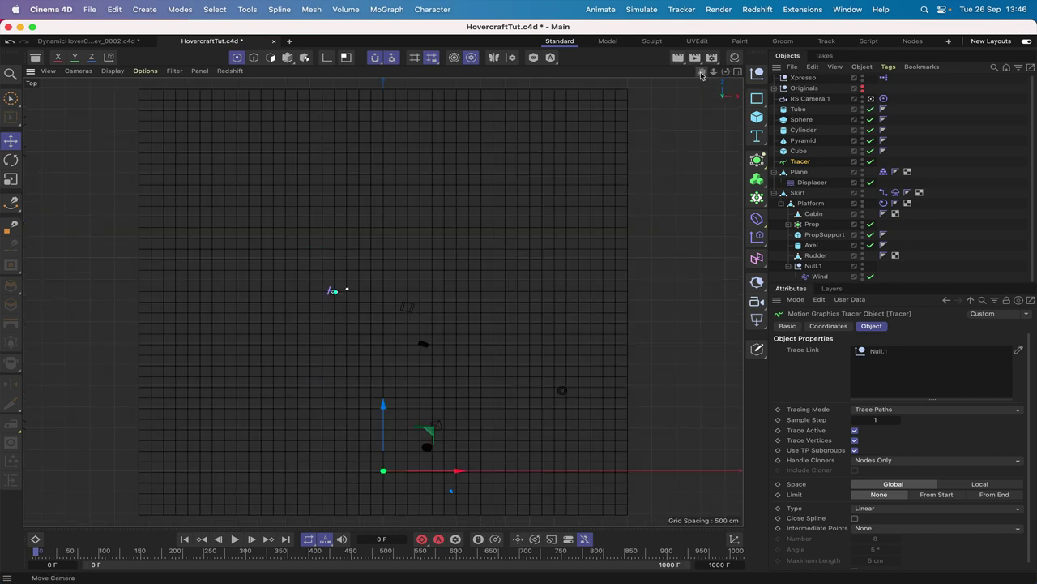
scroll(383, 302, "down", 10)
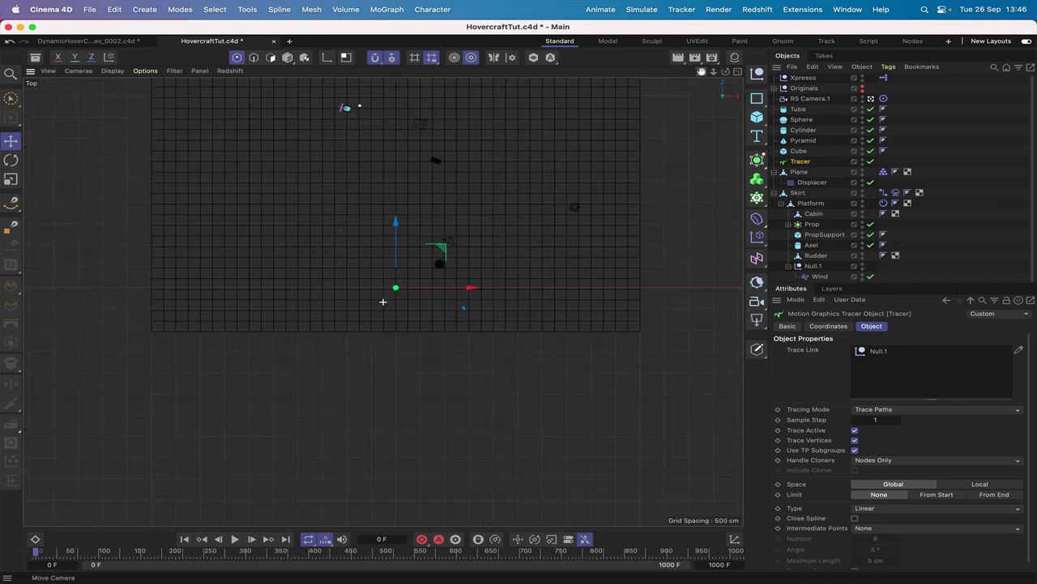
left_click_drag(383, 301, 386, 322)
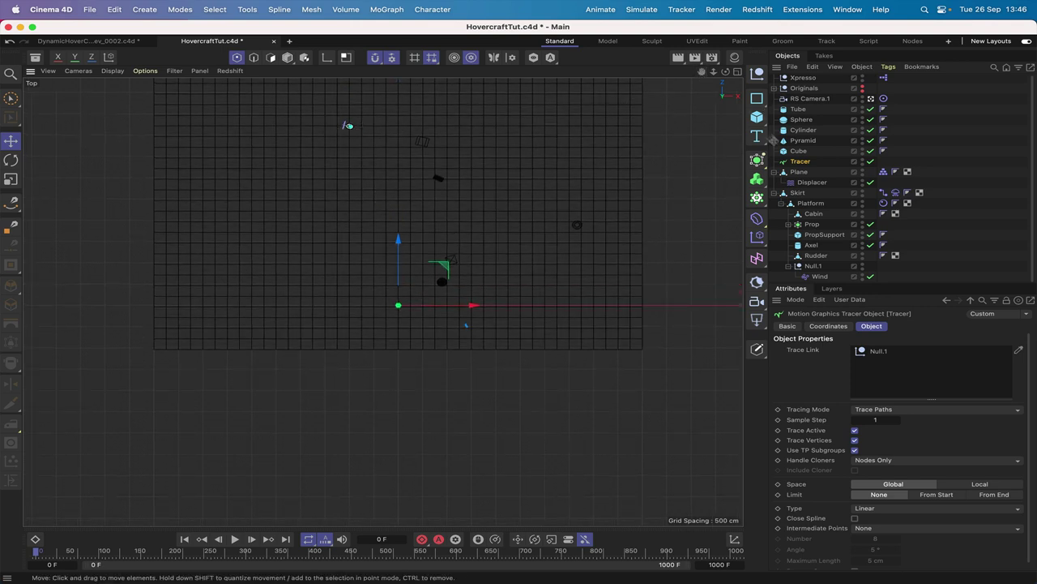
left_click(829, 149)
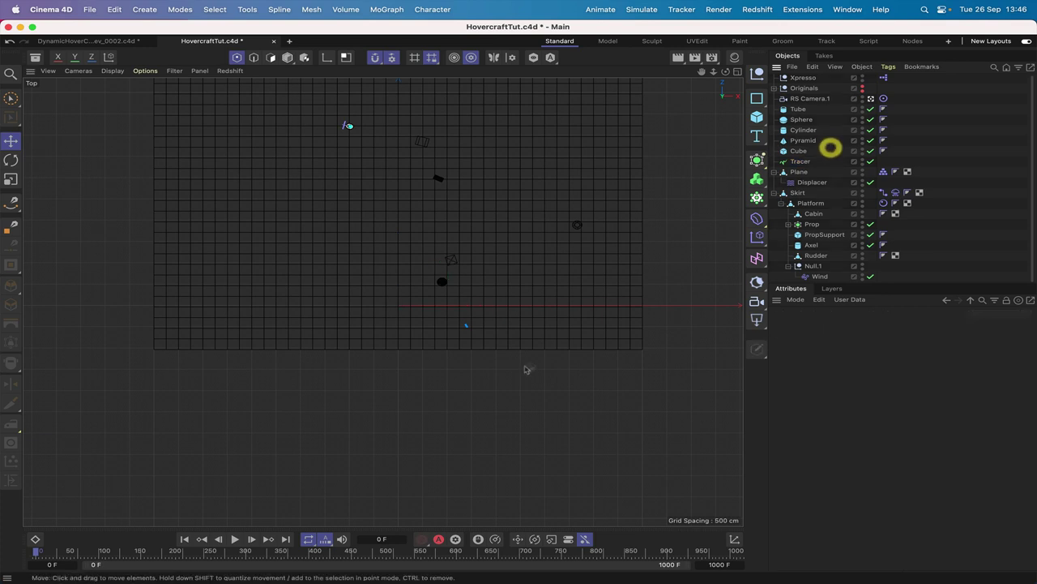
left_click(236, 539)
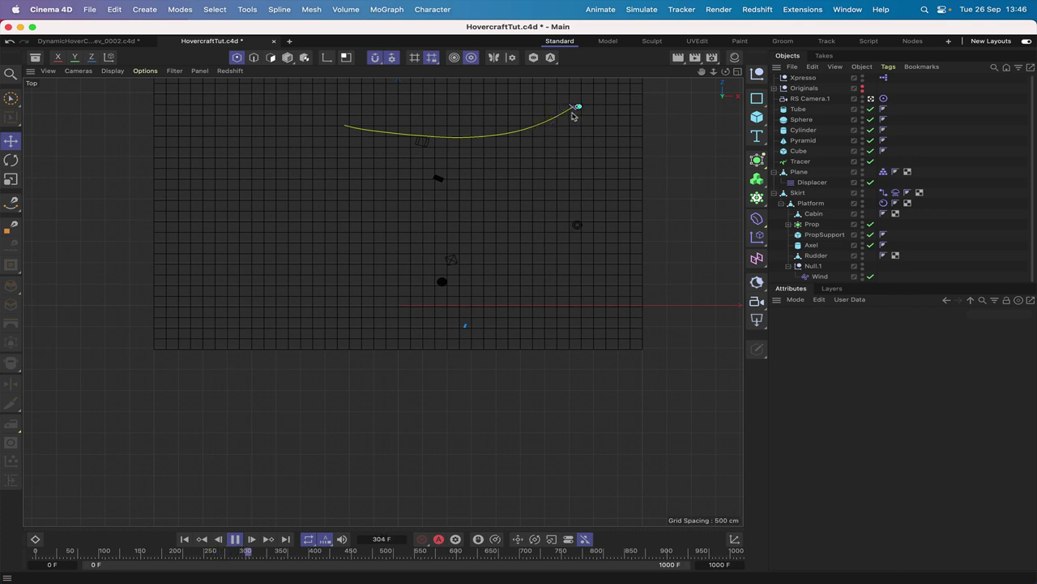
left_click(234, 539)
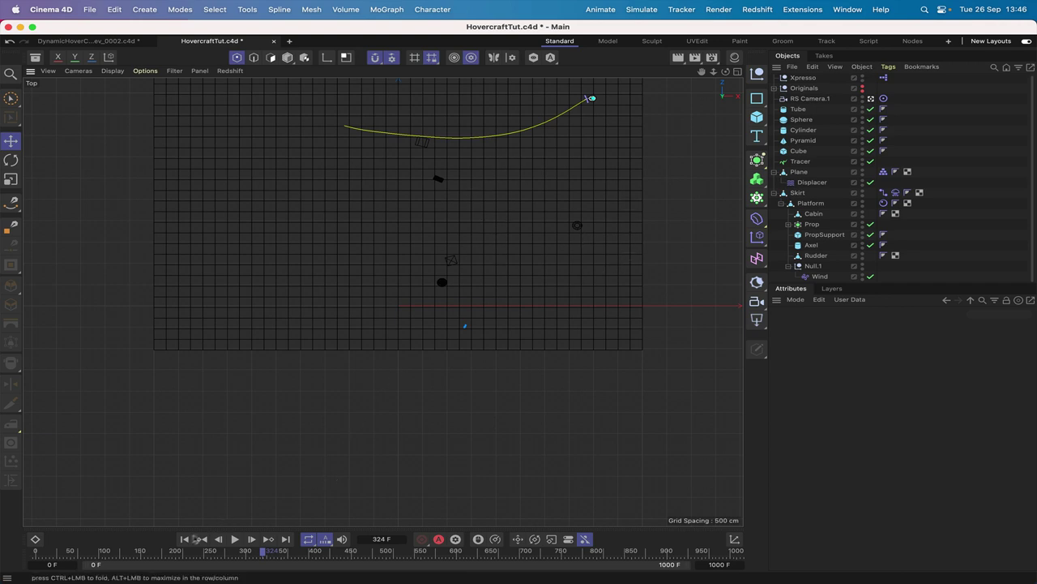
left_click(184, 539)
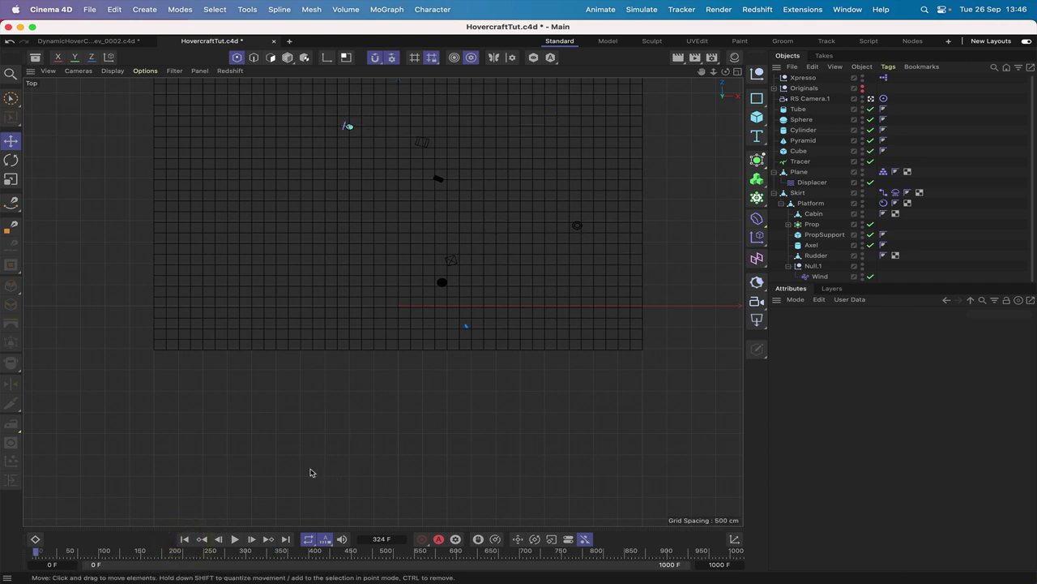
- Hide the Plane and view the hovercraft in perspective through the default camera instead of RS Camera.1
key("F1")
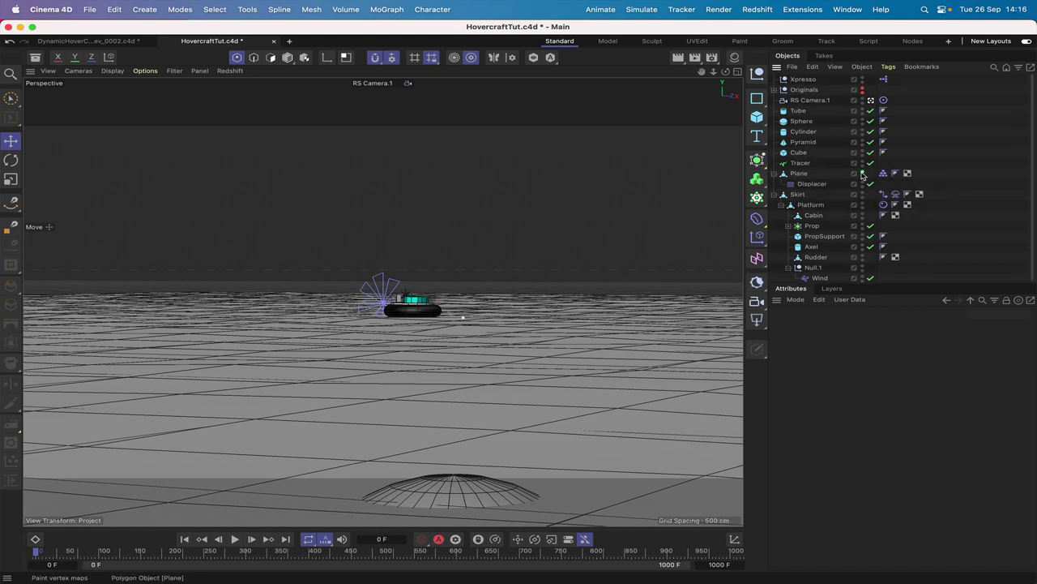
left_click(862, 172)
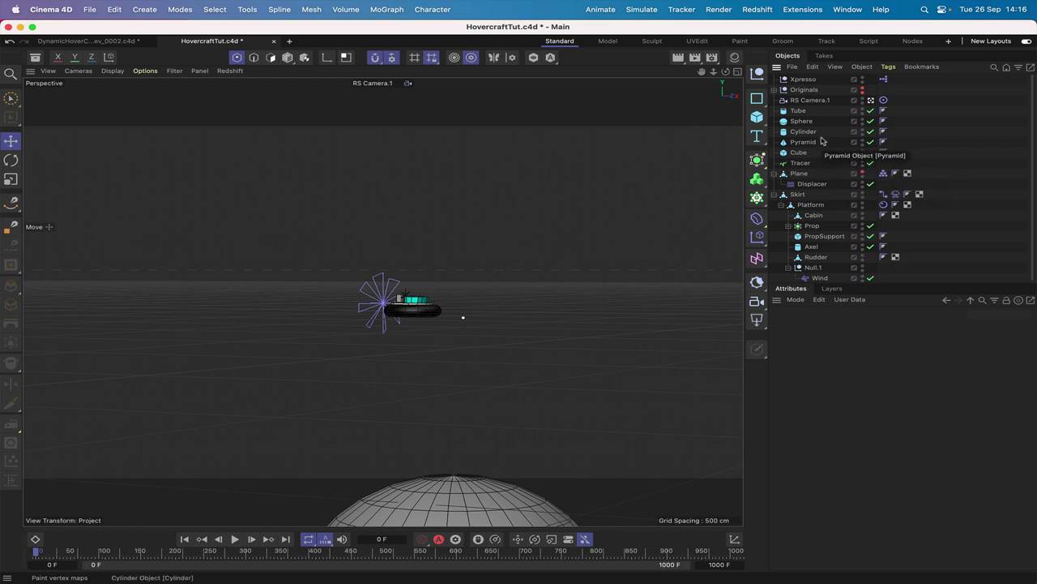
left_click(871, 100)
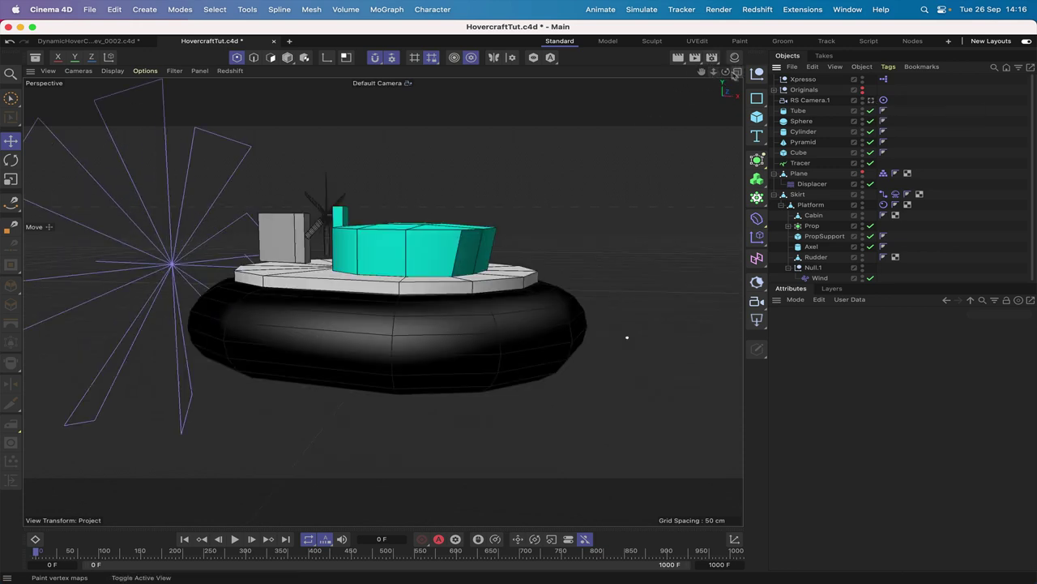
- Select nine polygons across the front underside of the Skirt with Brush Selection in polygon mode
left_click(799, 195)
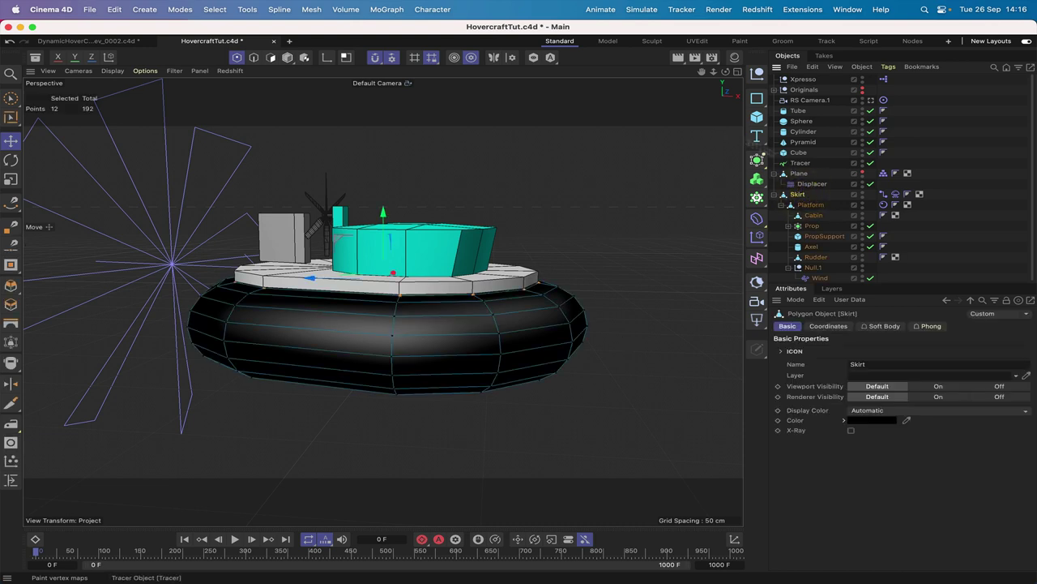
left_click(272, 57)
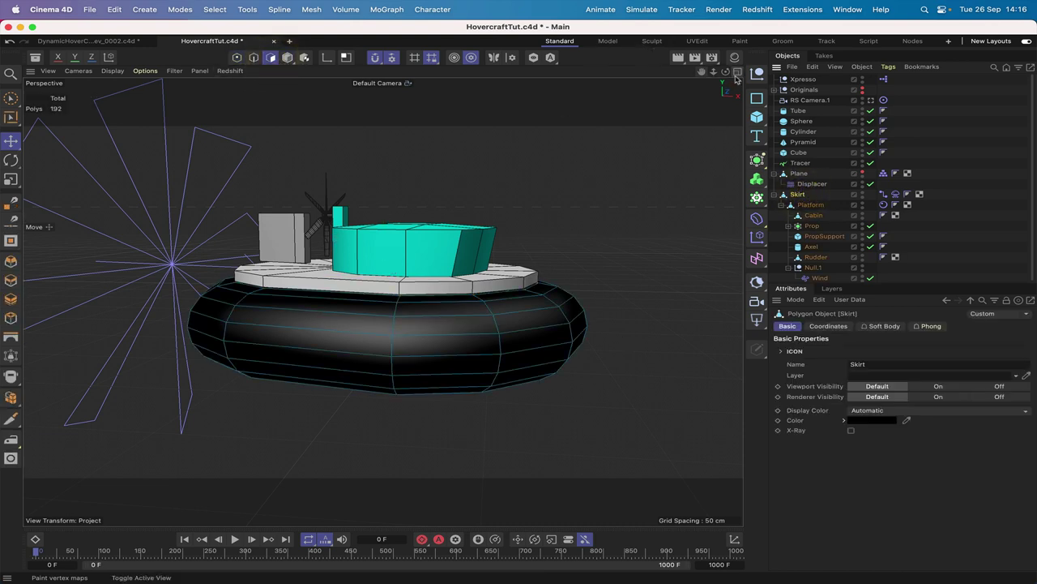
left_click_drag(727, 74, 727, 251)
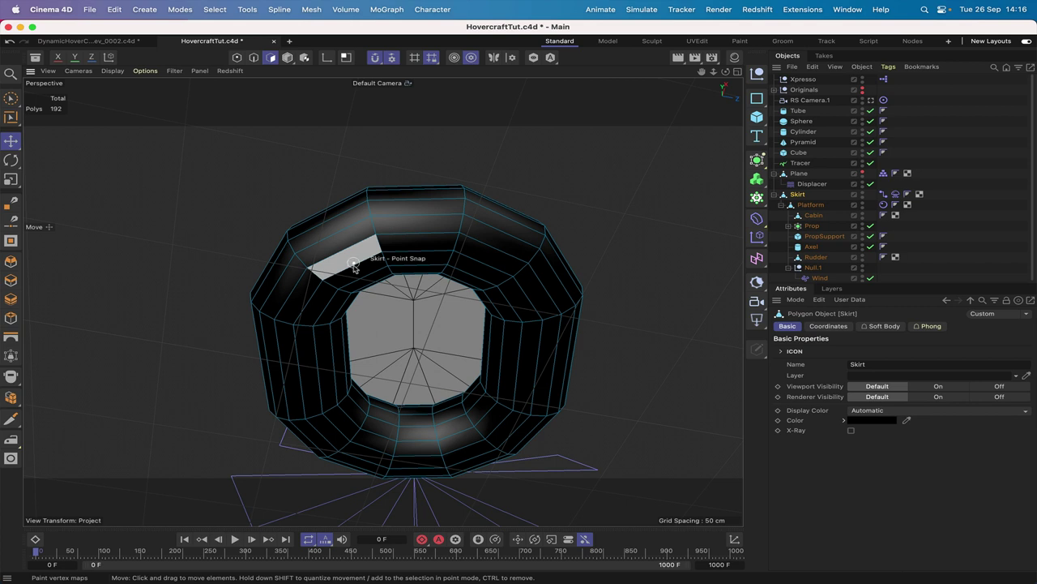
left_click(11, 98)
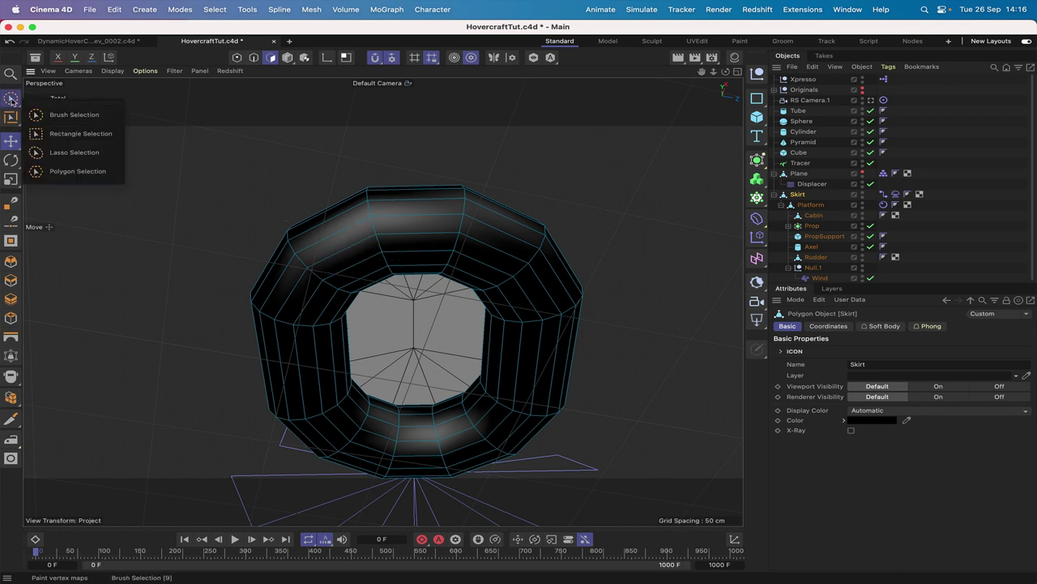
left_click(51, 116)
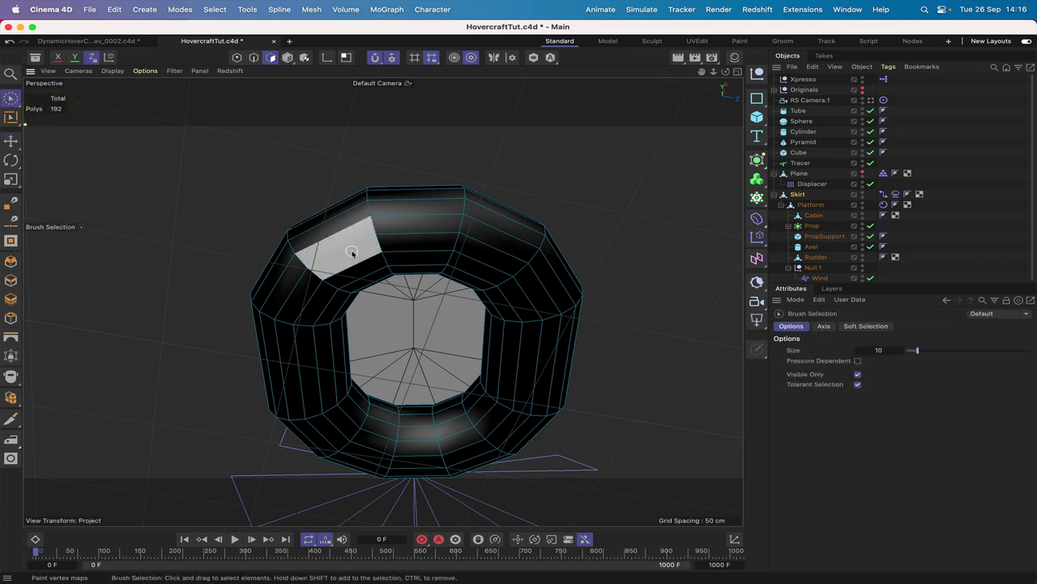
mouse_move(349, 252)
left_mouse_down()
mouse_move(349, 243)
mouse_move(417, 236)
mouse_move(400, 241)
mouse_move(405, 250)
mouse_move(478, 234)
mouse_move(475, 254)
mouse_move(503, 267)
left_mouse_up()
left_click_drag(725, 72, 665, 89)
left_click_drag(466, 99, 672, 105)
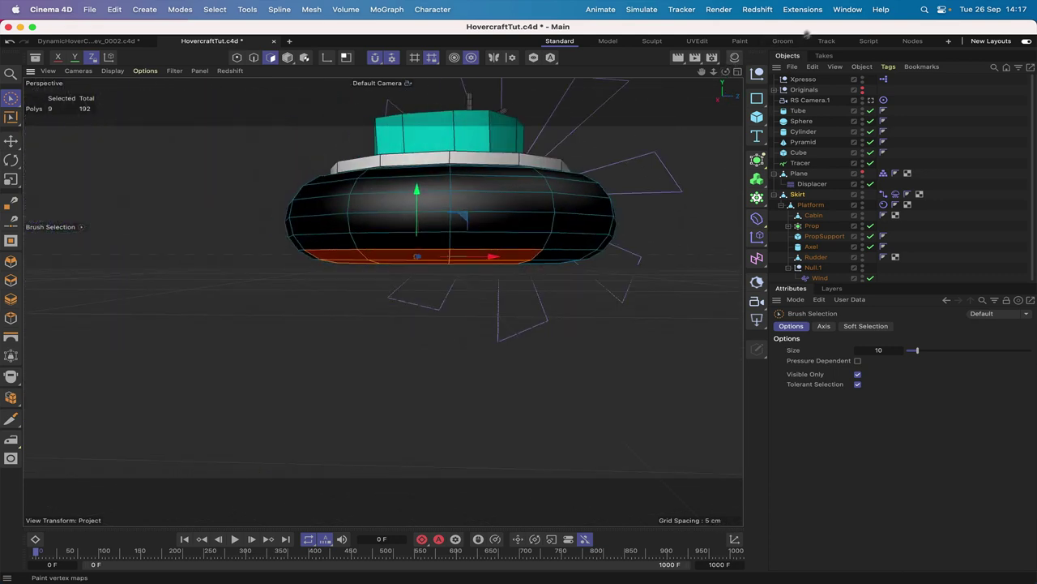
left_click_drag(724, 75, 624, 110)
left_click_drag(556, 209, 624, 333)
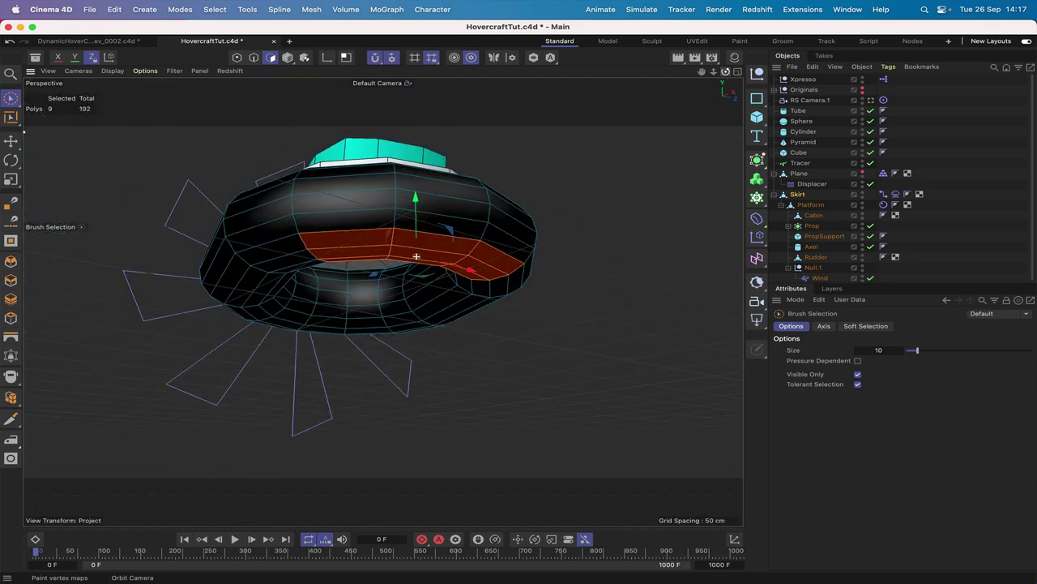
- Create a vertex map from the Skirt's selected polygons with the Paint Tool at 100% opacity in Absolute mode
key("shift+c")
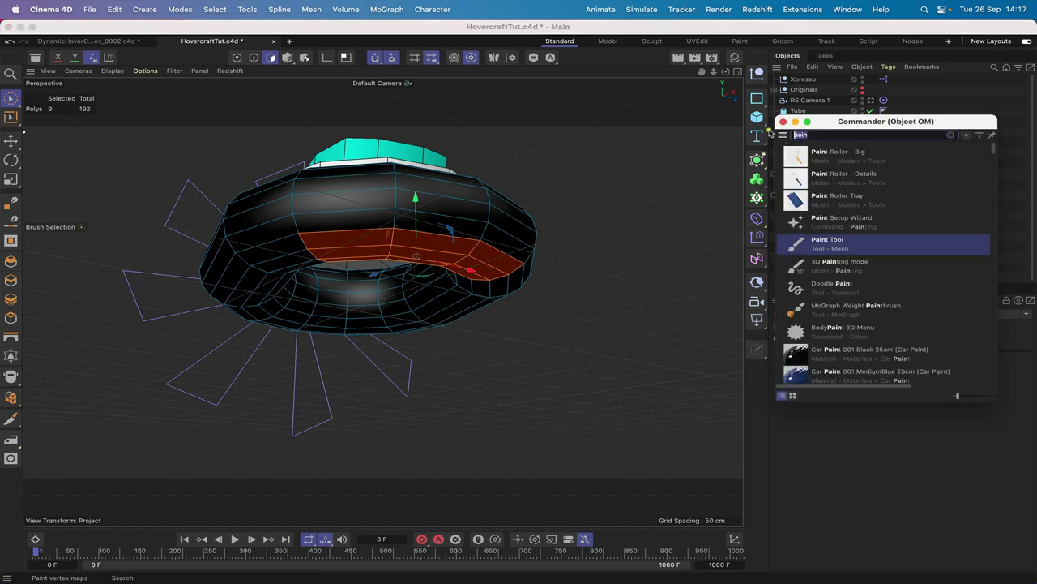
key("BackSpace")
type("p")
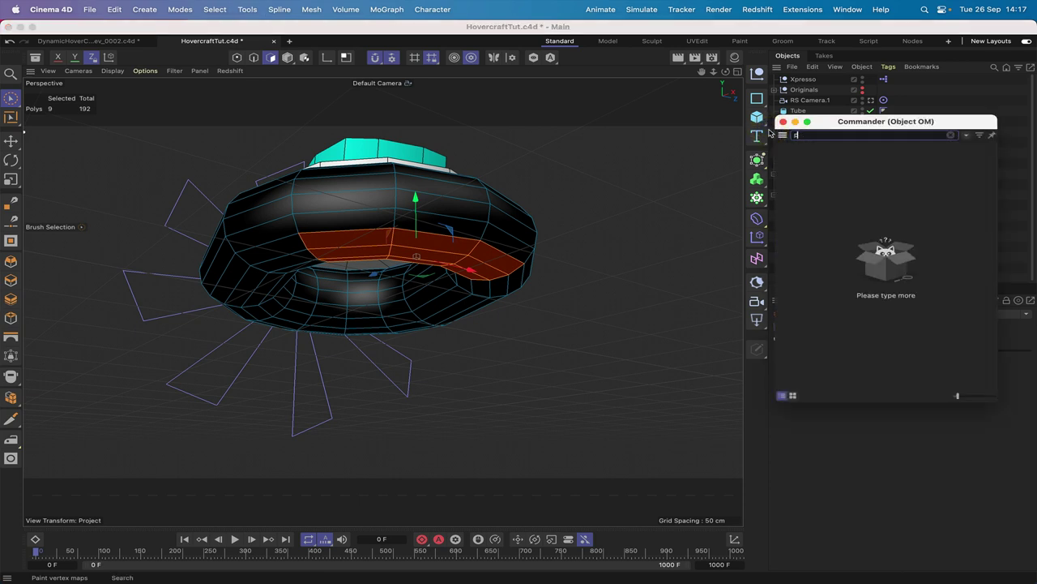
type("ain")
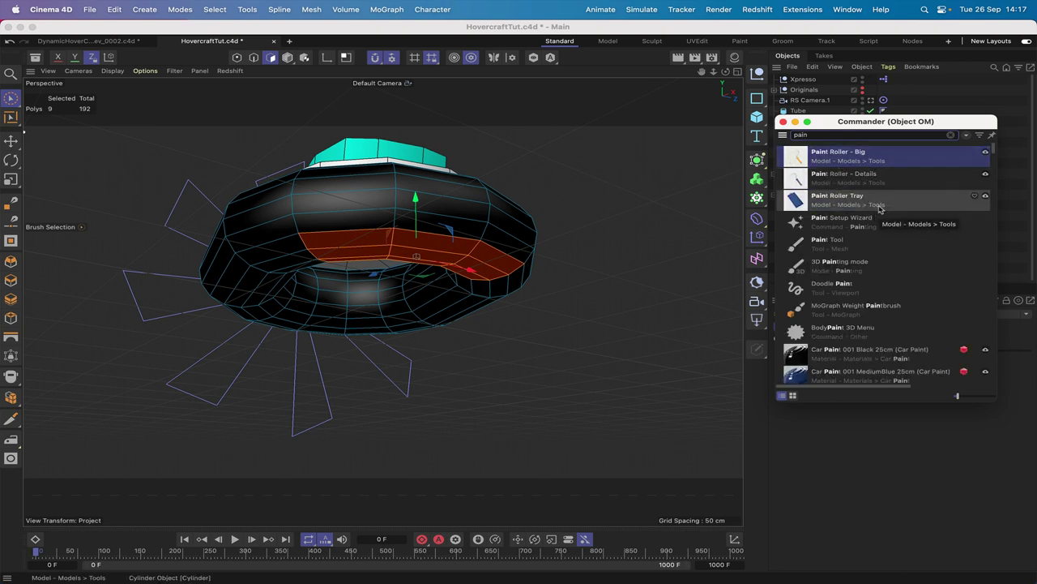
left_click(827, 244)
left_click(827, 243)
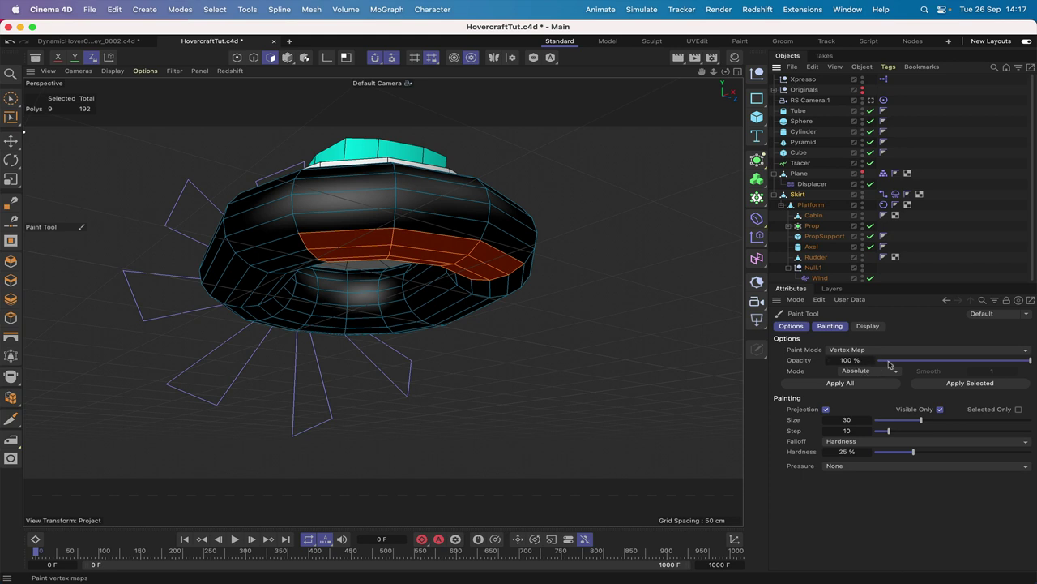
left_click(957, 387)
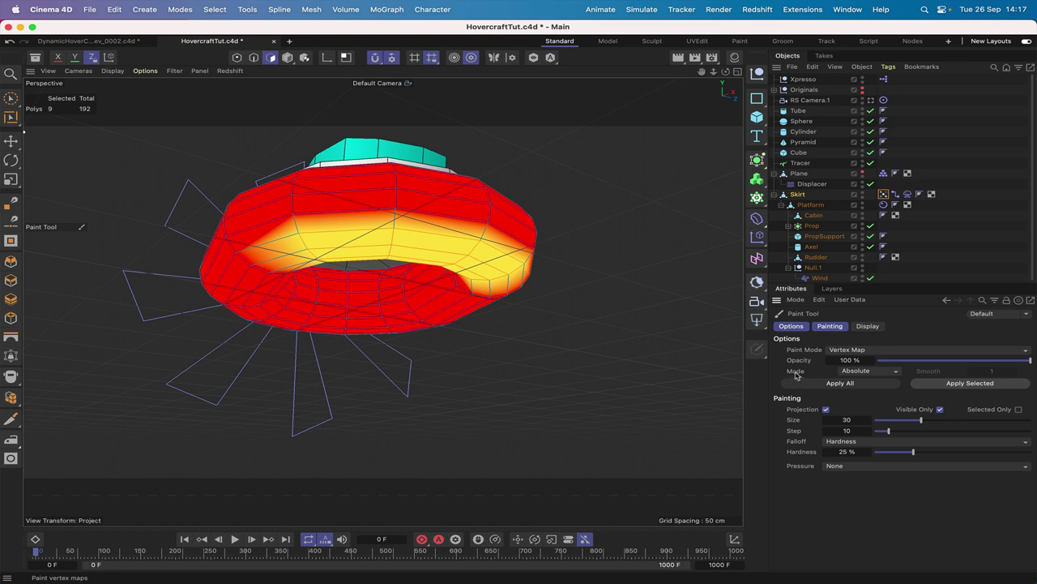
left_click(874, 370)
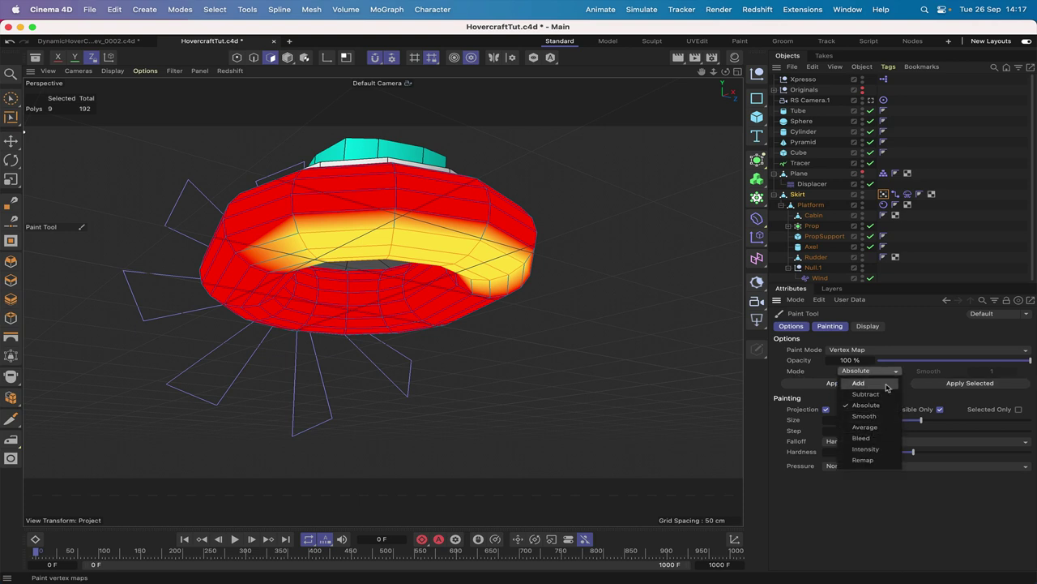
left_click(932, 371)
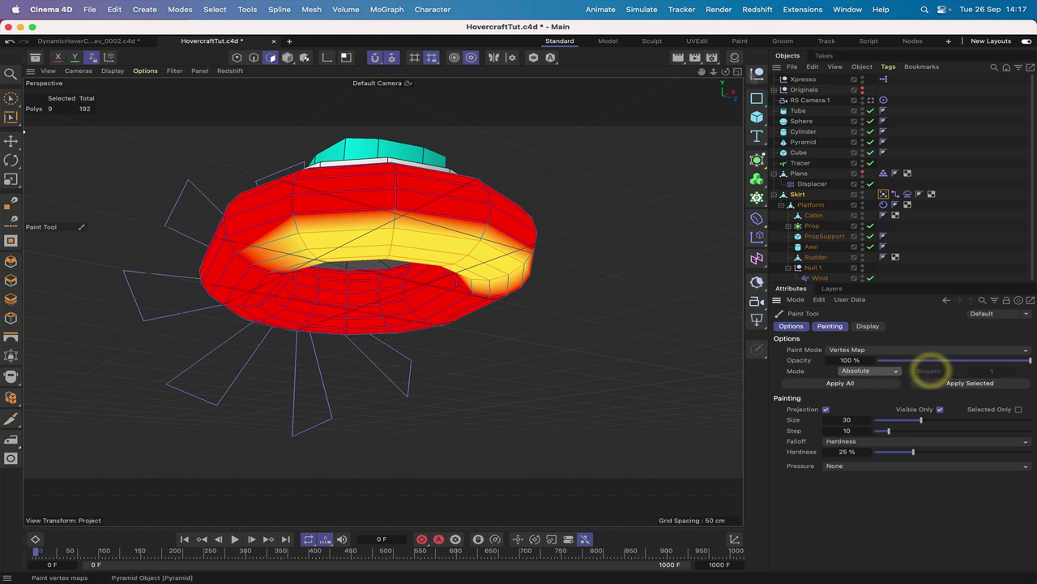
- Assign the new vertex map as the Friction map in the Skirt's Soft Body tag
left_click_drag(725, 71, 700, 73)
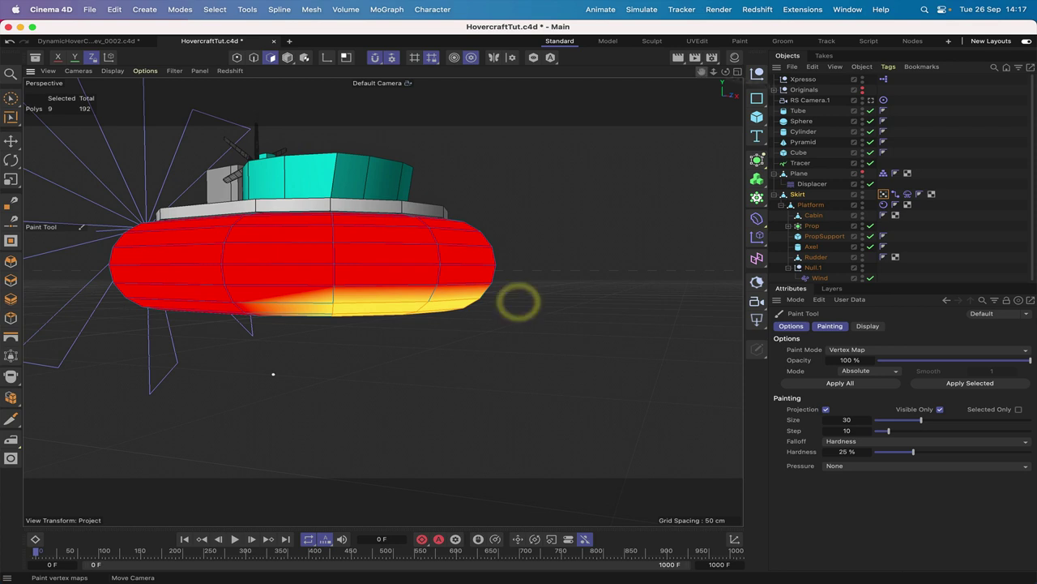
left_click(908, 194)
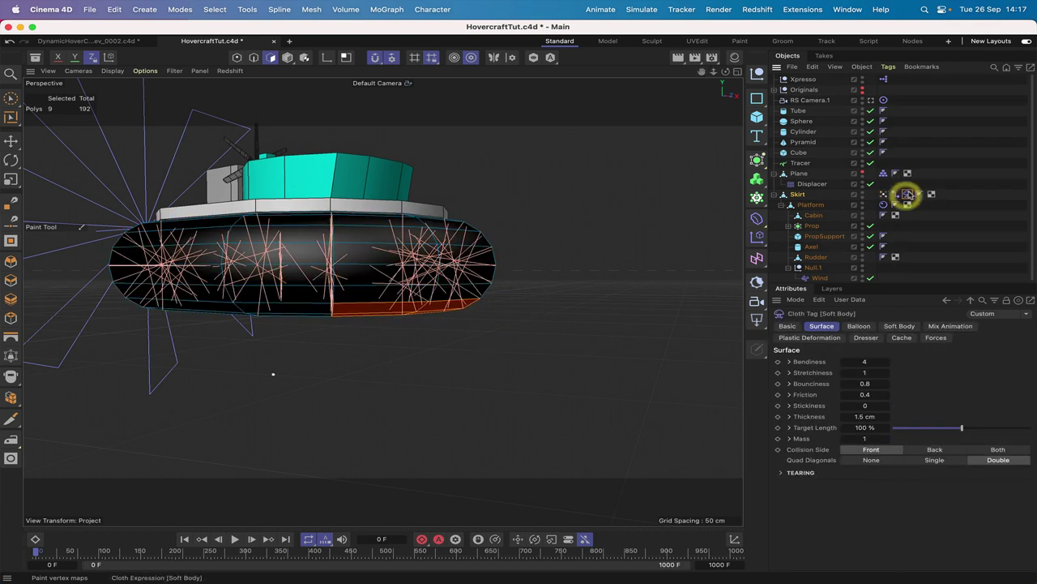
left_click(791, 395)
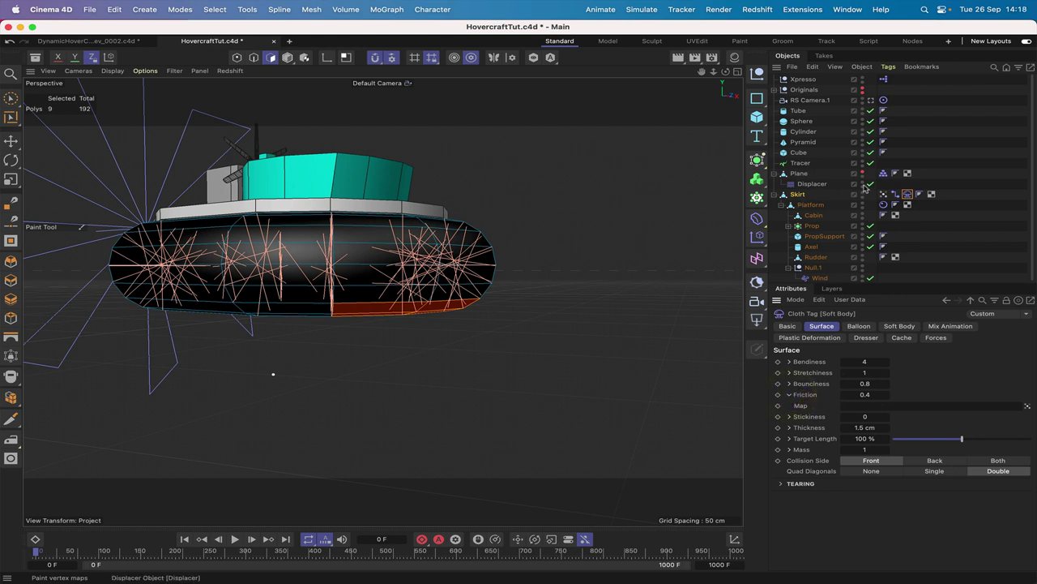
left_click_drag(885, 194, 881, 403)
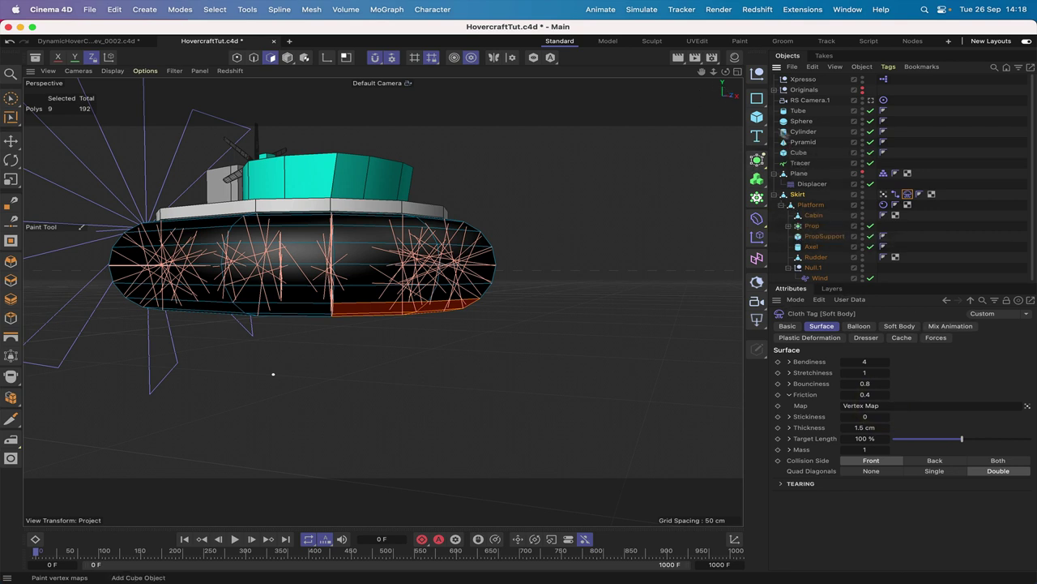
- Show the Plane again, look through RS Camera.1 and clear the object selection
left_click(862, 172)
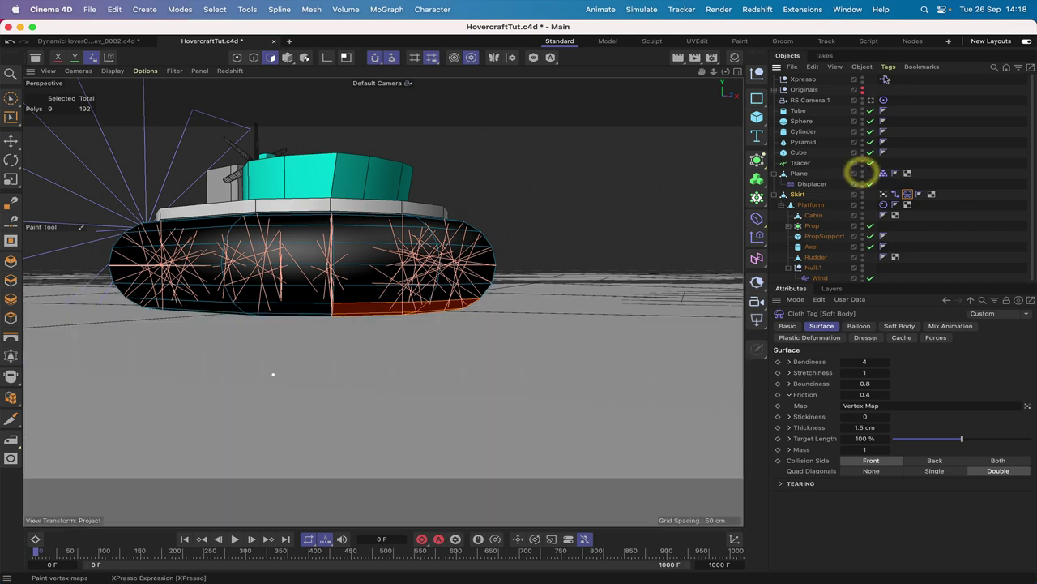
left_click(872, 101)
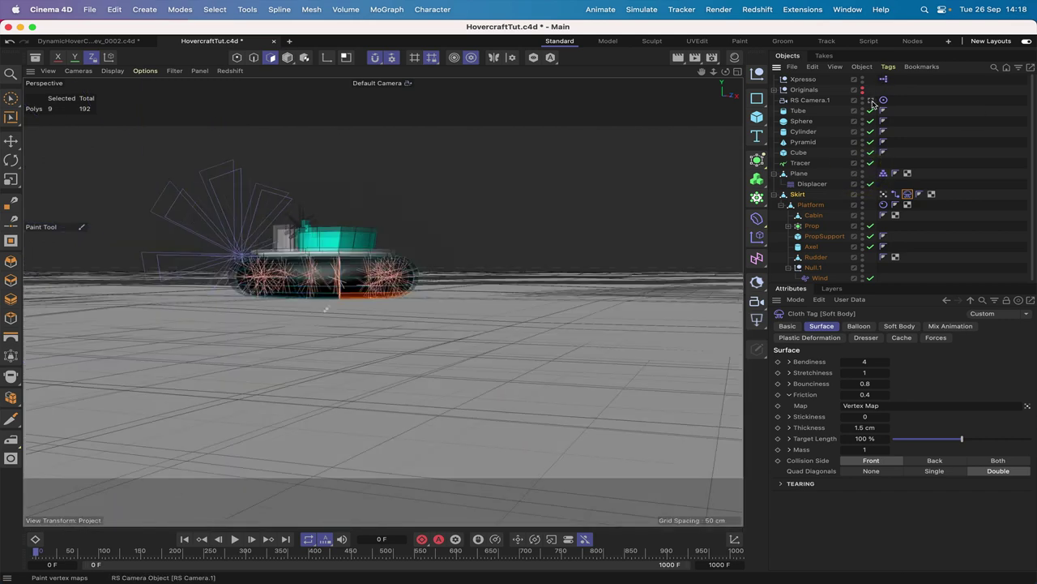
left_click(833, 117)
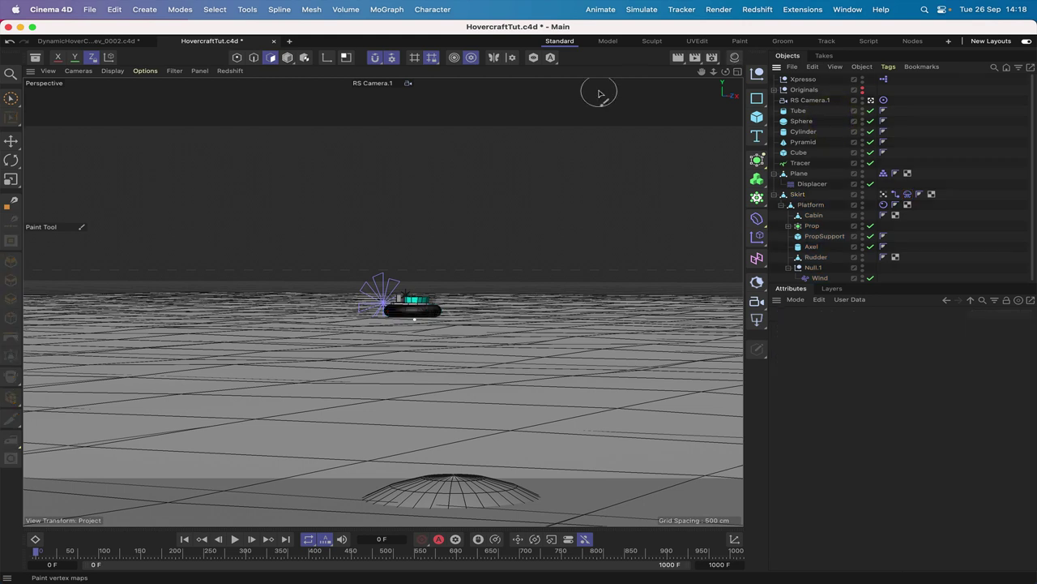
- Play the simulation in the Top view to check the hovercraft's traced path, rewind it and return to the perspective view
key("F2")
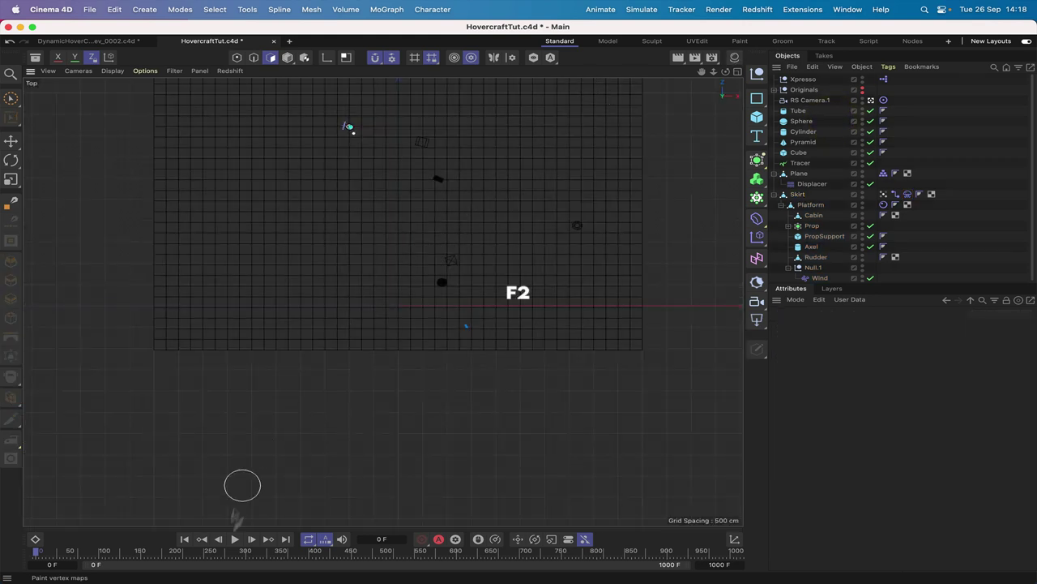
left_click(184, 540)
left_click(234, 539)
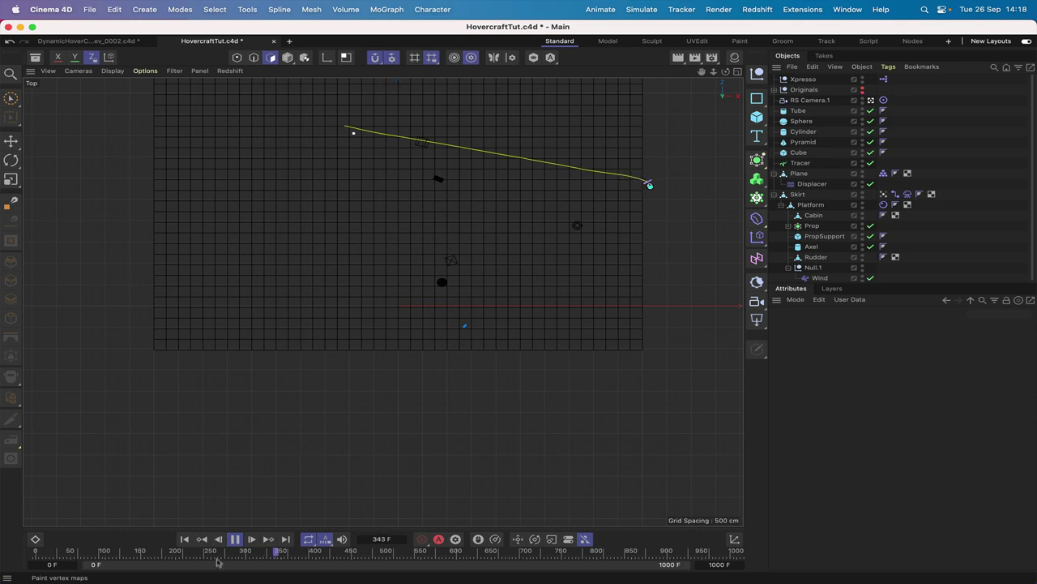
left_click(236, 539)
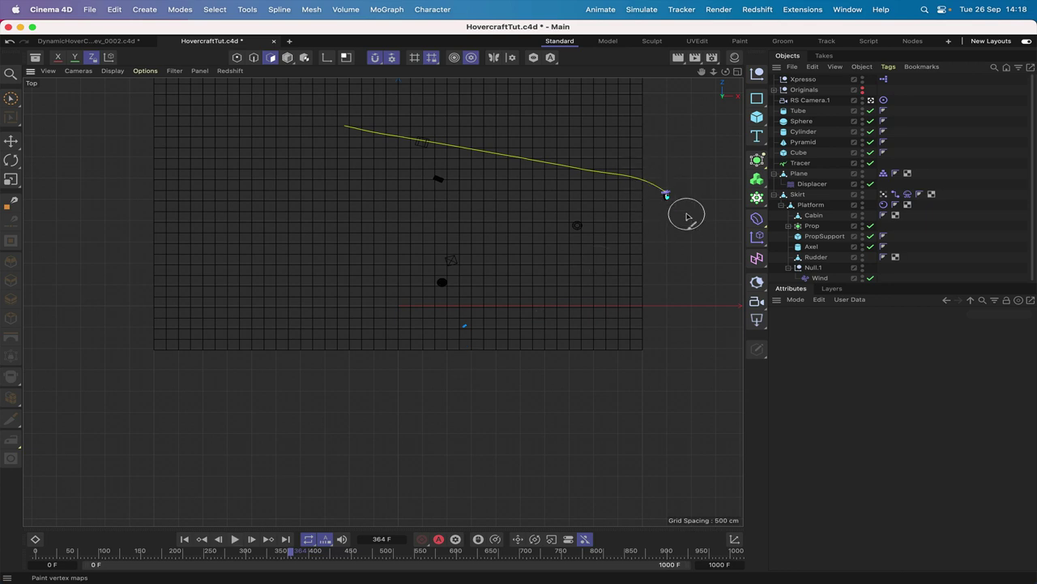
scroll(681, 212, "down", 2)
left_click(185, 539)
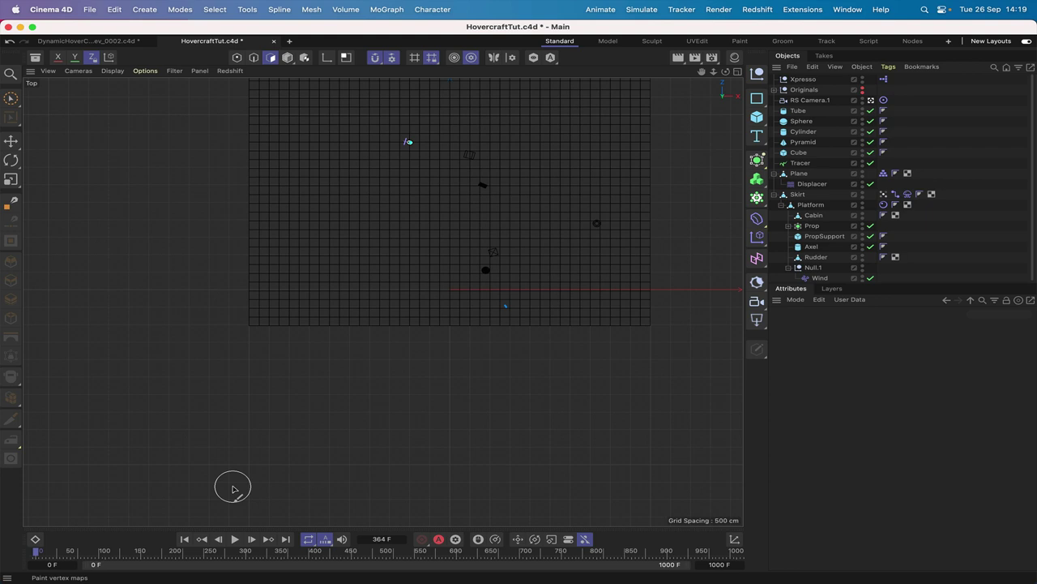
key("F1")
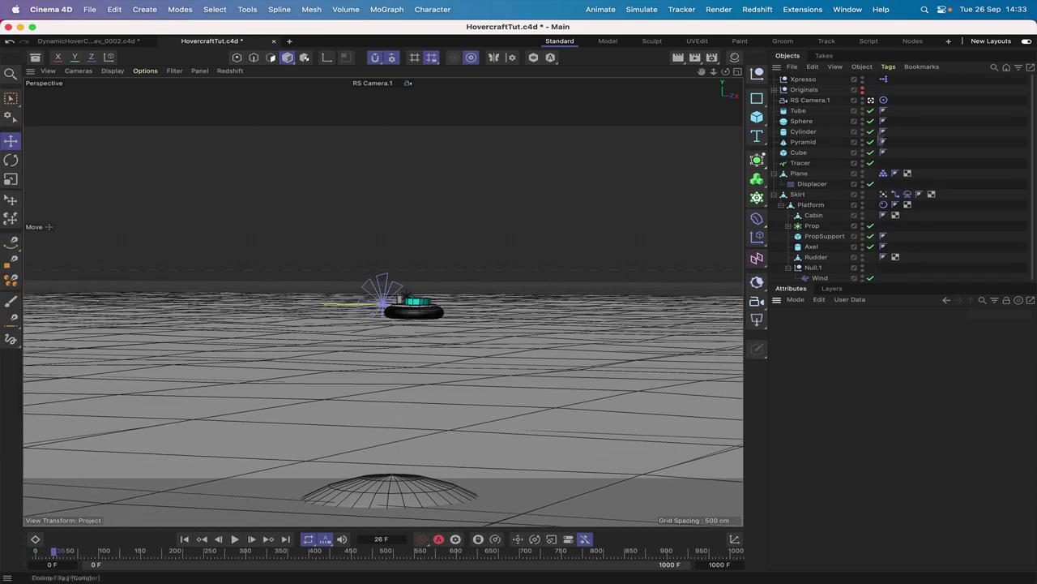
- Open the Xpresso object's node setup and add a Compare node below the existing chain
double_click(884, 79)
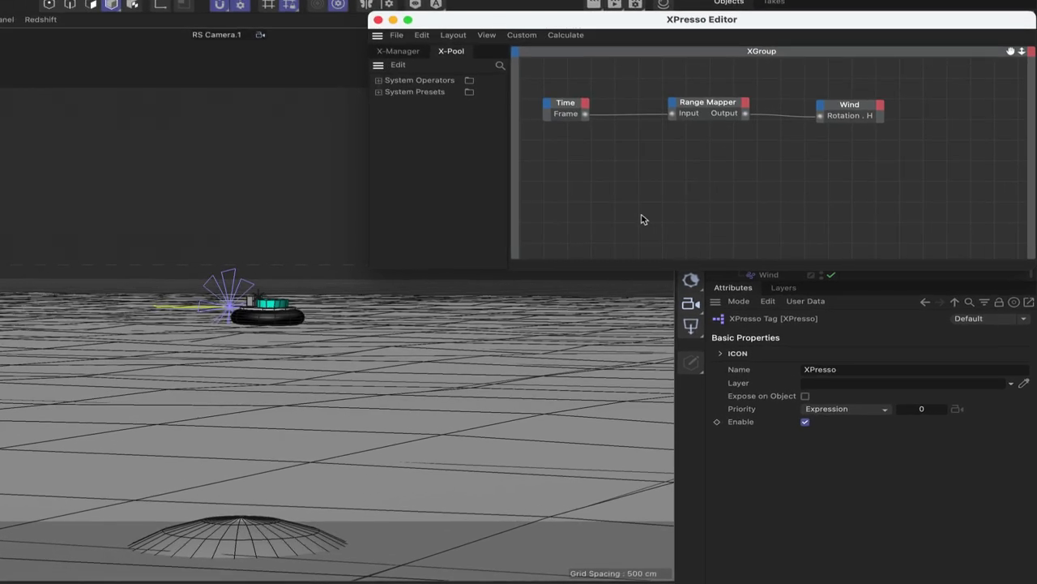
right_click(641, 218)
mouse_move(670, 225)
mouse_move(778, 227)
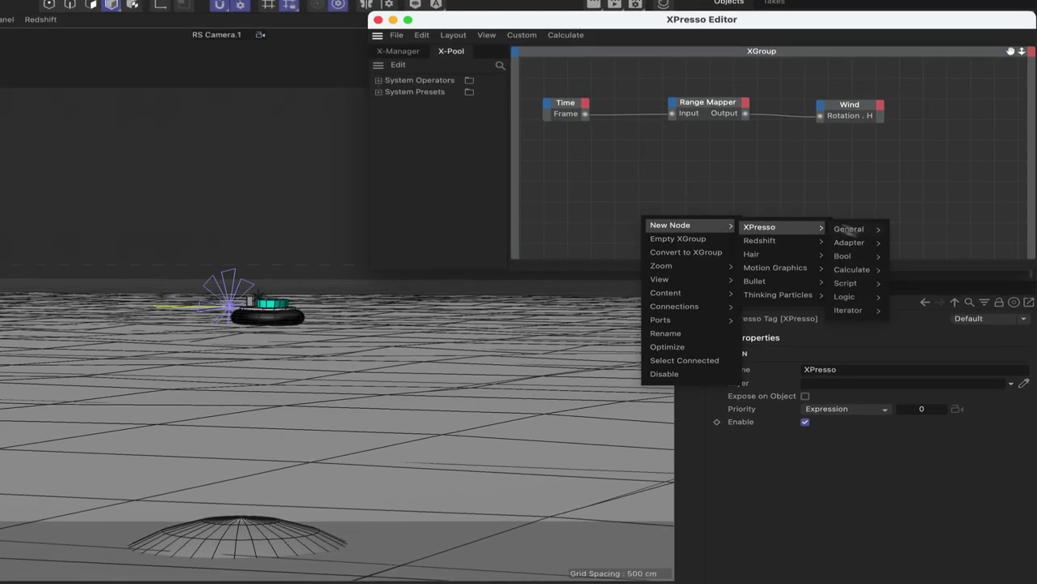
mouse_move(844, 296)
left_click(919, 298)
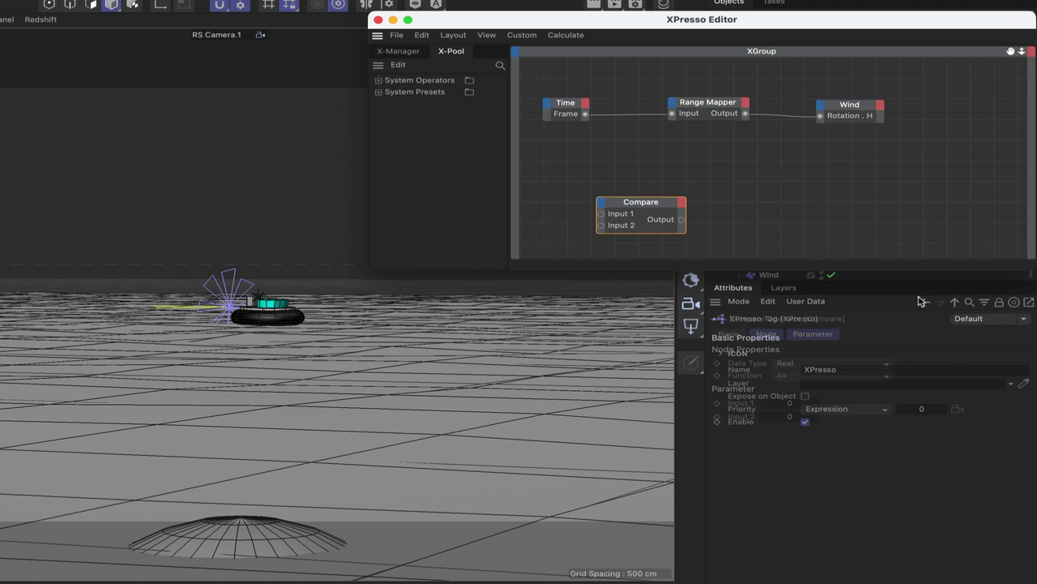
- Add a Condition node and arrange it to the right of the Compare node, below the Wind node
right_click(774, 179)
mouse_move(801, 186)
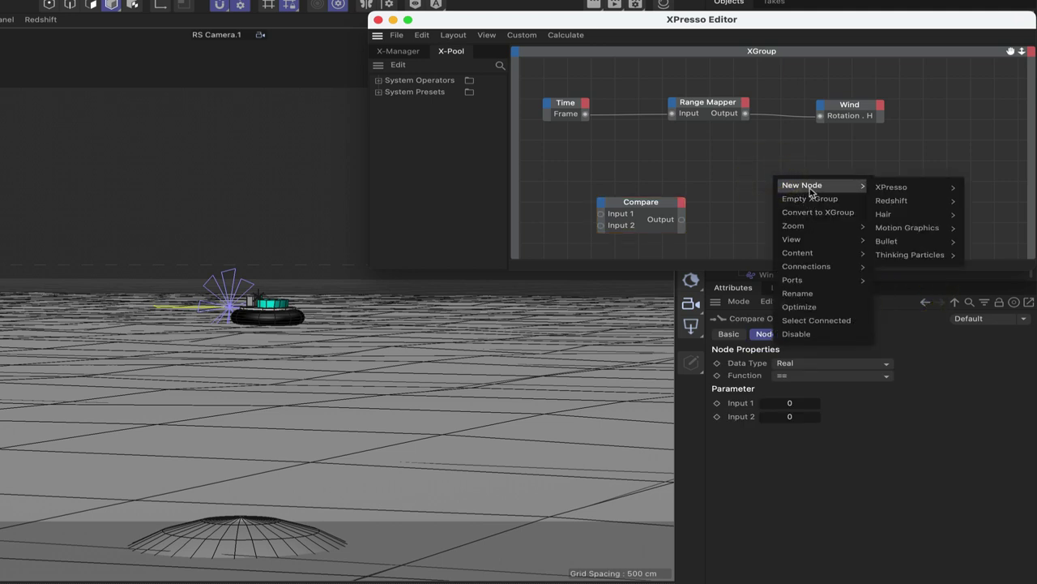
mouse_move(919, 186)
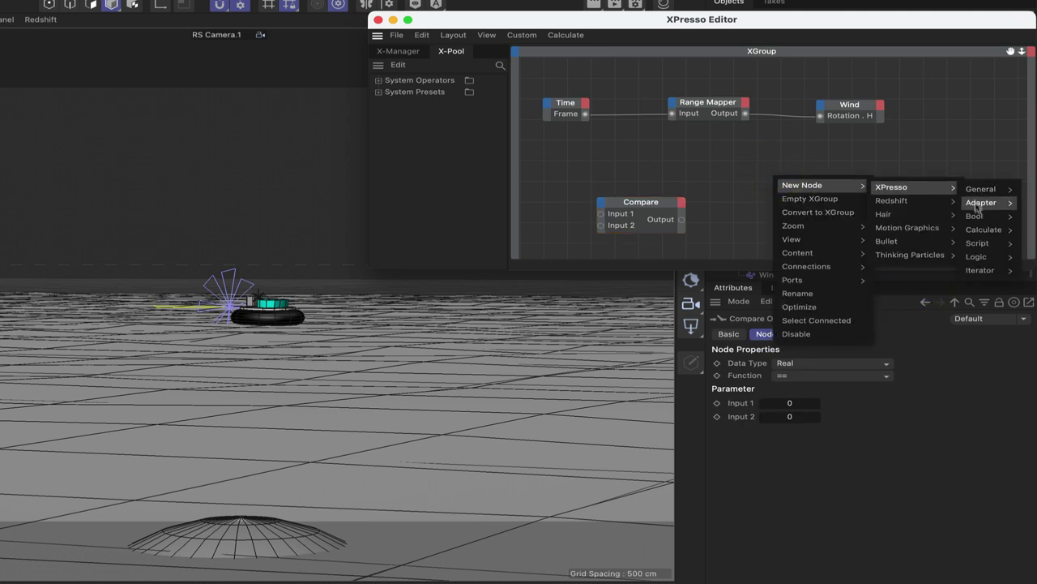
mouse_move(978, 258)
left_click(934, 271)
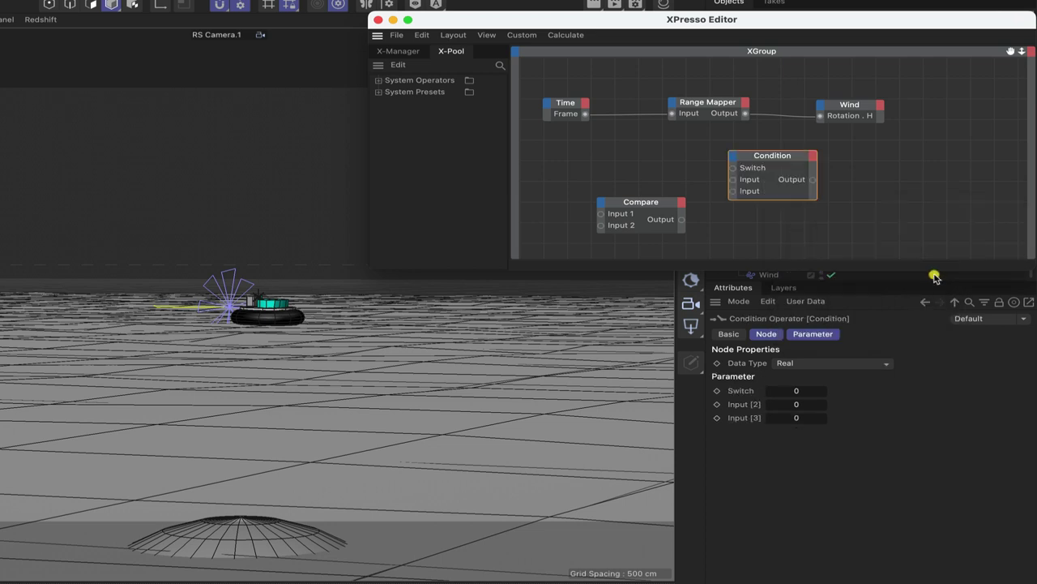
left_click_drag(774, 163, 852, 196)
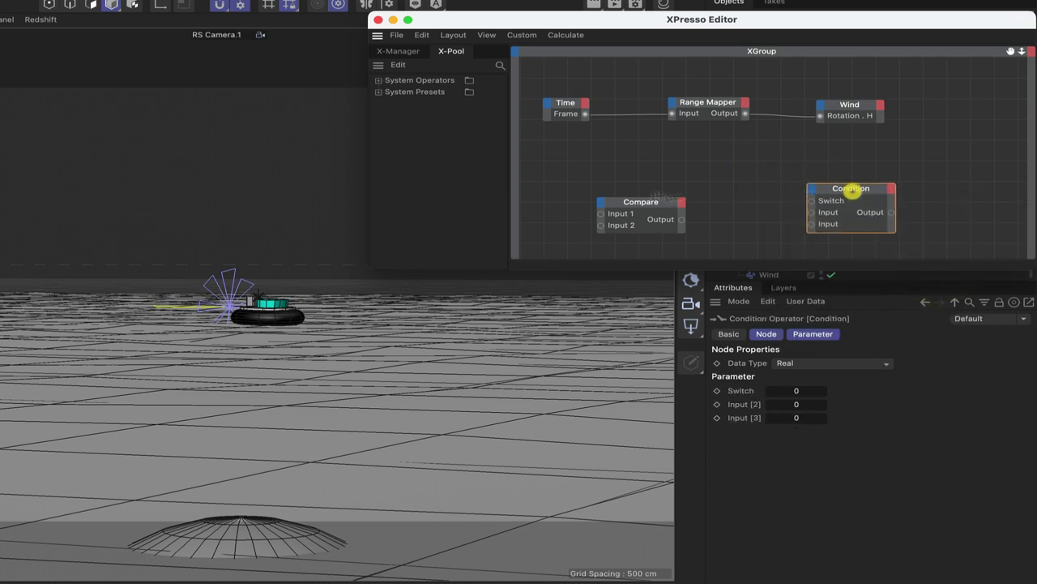
left_click_drag(633, 209, 688, 199)
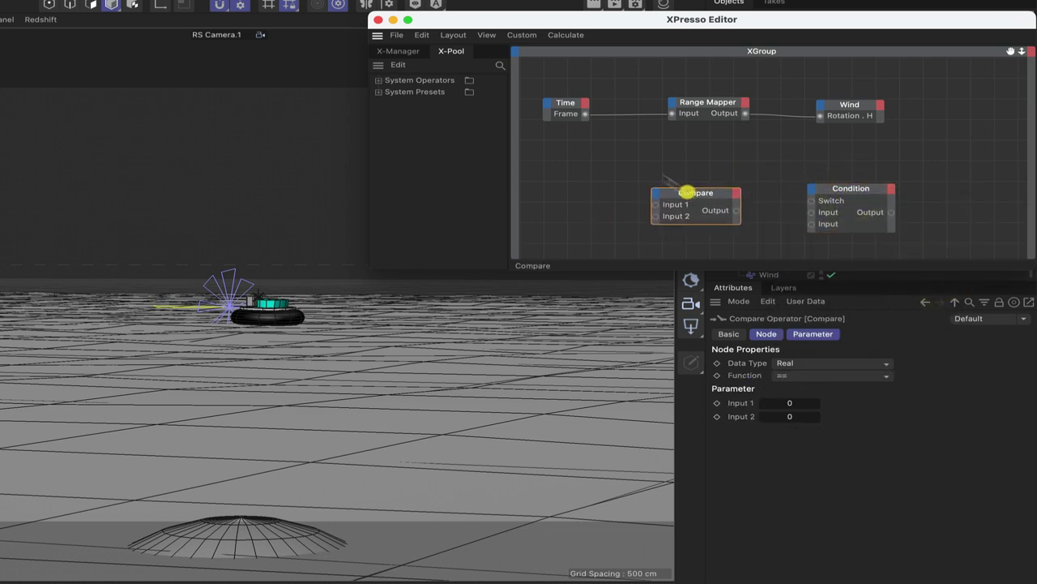
- Connect the Time node's Frame output to Compare's Input 1, and set Compare's function to >= with Input 2 at 350
left_click_drag(585, 114, 657, 207)
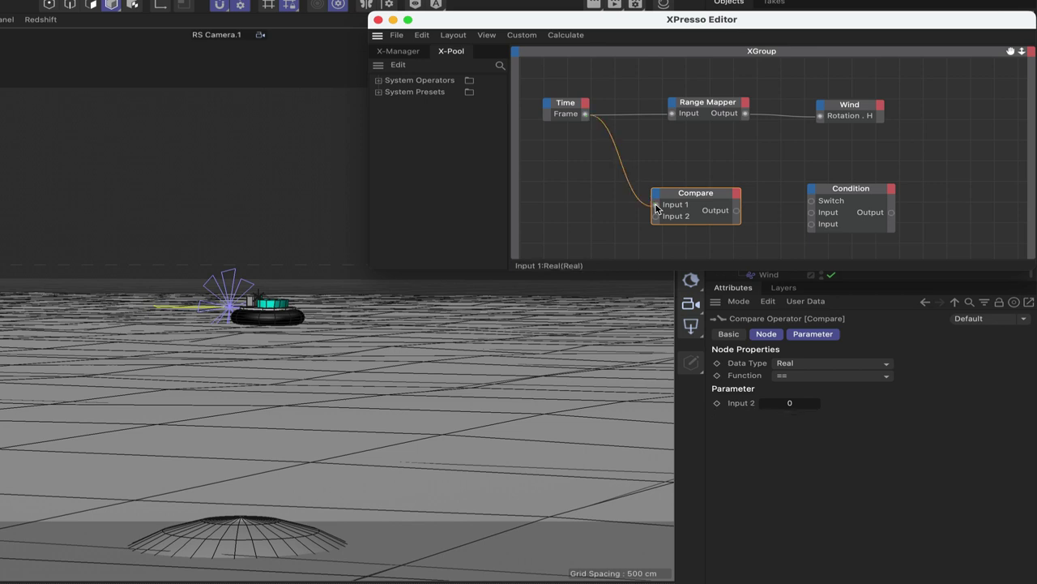
left_click(815, 376)
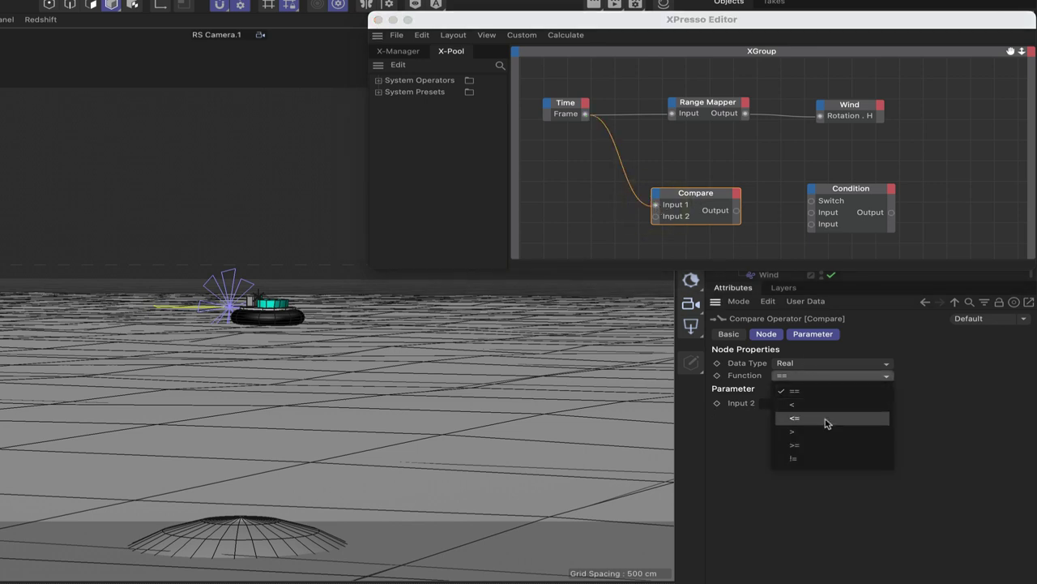
left_click(823, 444)
left_click(797, 402)
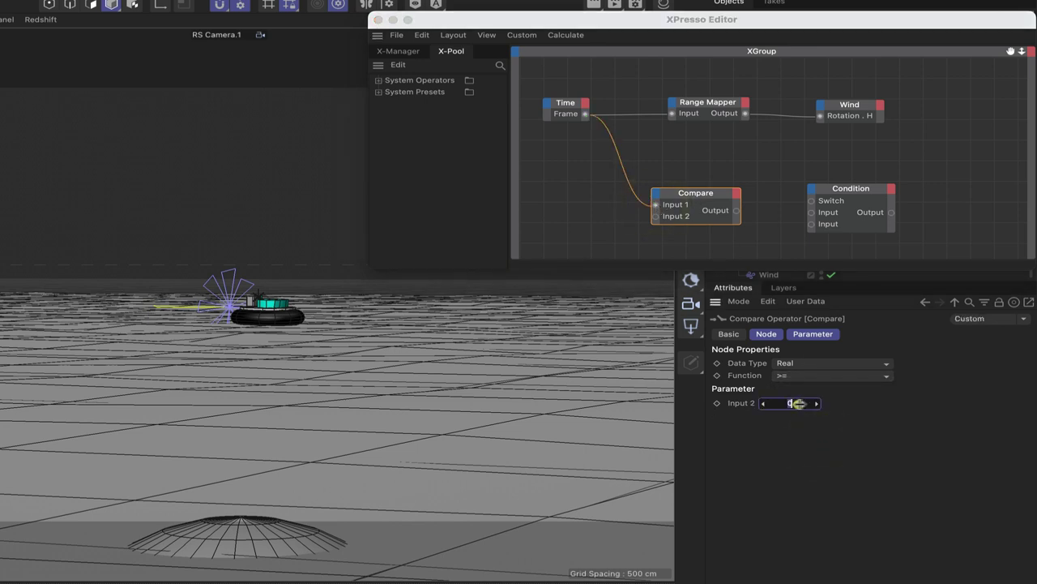
type("35")
- Connect Compare's Output to the Condition node's Switch port and move the Condition node closer to Compare
left_click_drag(740, 211, 812, 200)
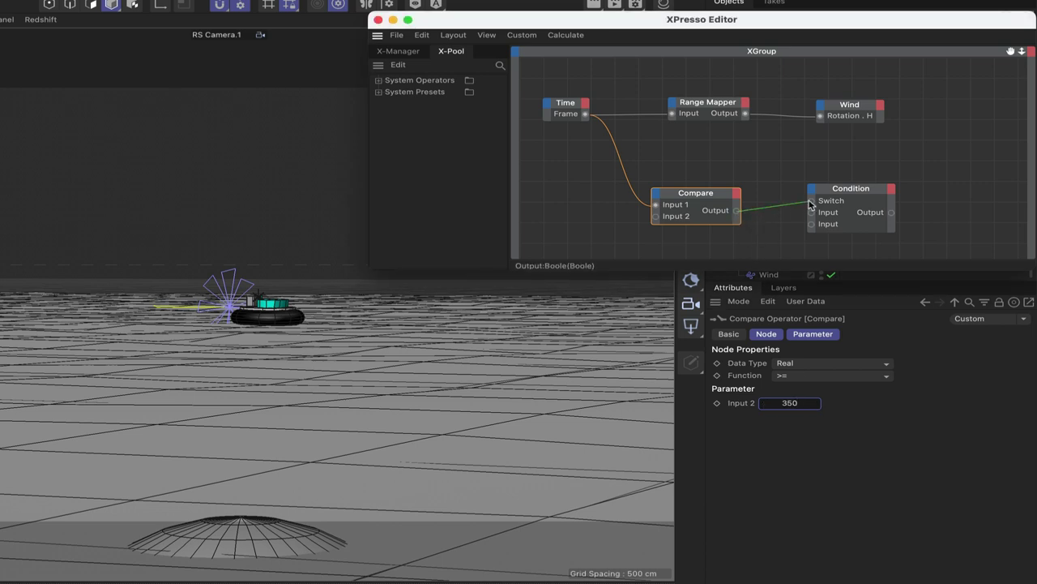
left_click(852, 192)
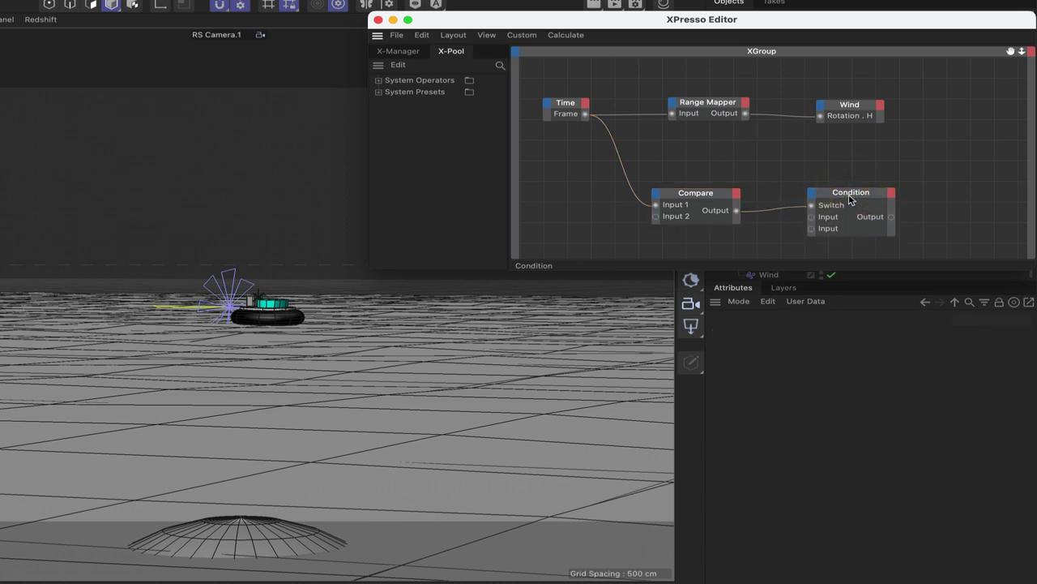
left_click_drag(852, 192, 828, 202)
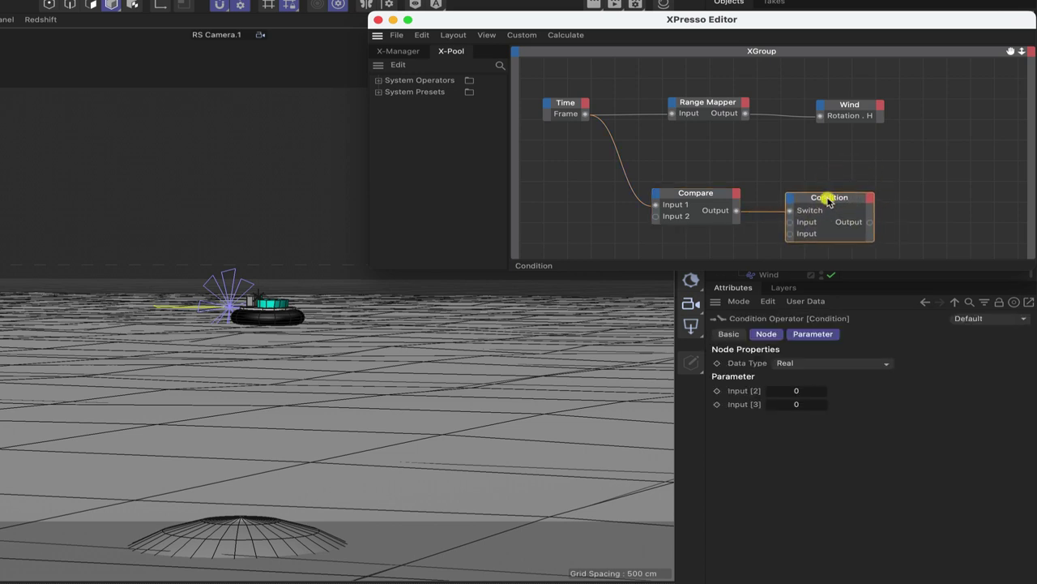
- Set the Condition node's Input [2] to 0.4 and Input [3] to 0.6
left_click(795, 393)
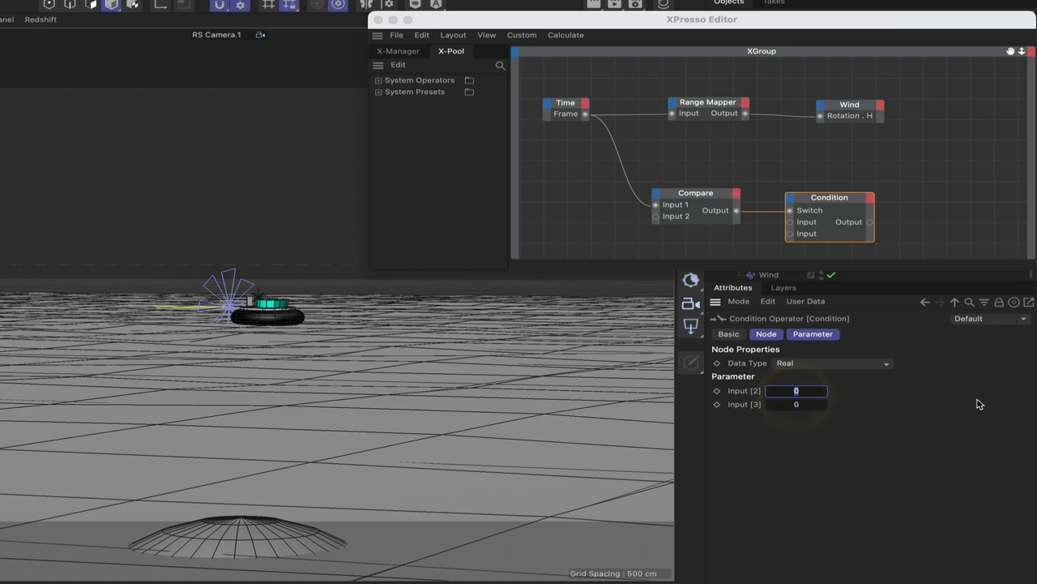
type(".4")
key("Return")
left_click(797, 404)
key("BackSpace")
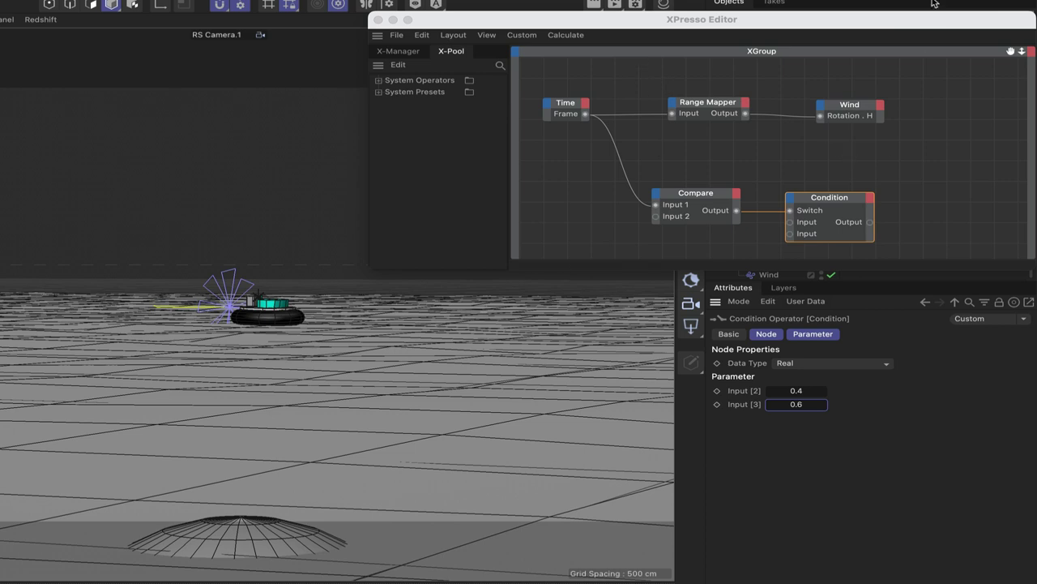
- Add the Skirt's Soft Body tag to the XPresso graph as a node with a Surface Friction input port
left_click_drag(939, 23, 554, 0)
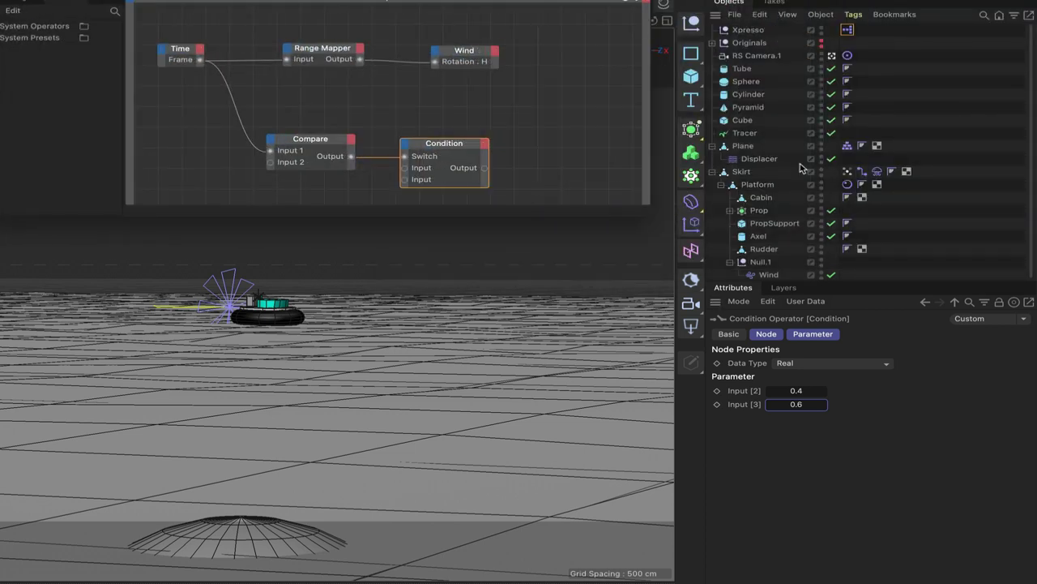
left_click_drag(881, 177, 559, 172)
left_click(537, 166)
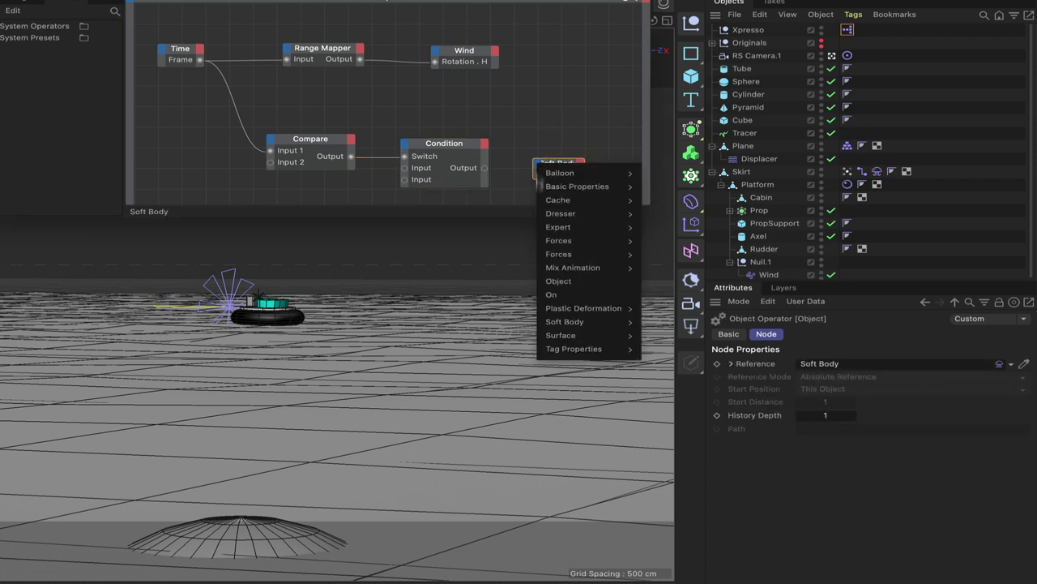
mouse_move(556, 336)
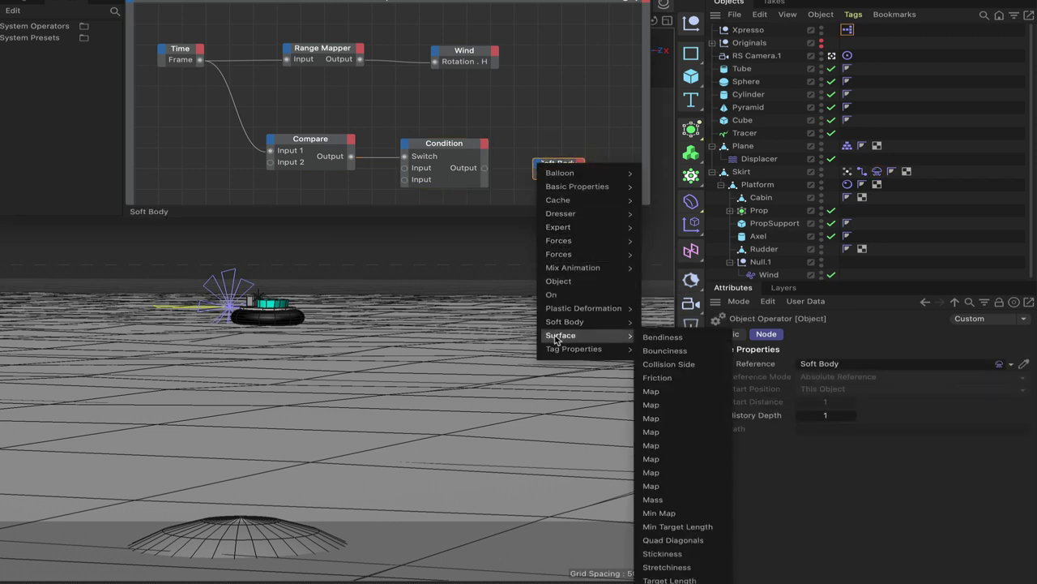
left_click(657, 377)
left_click(567, 152)
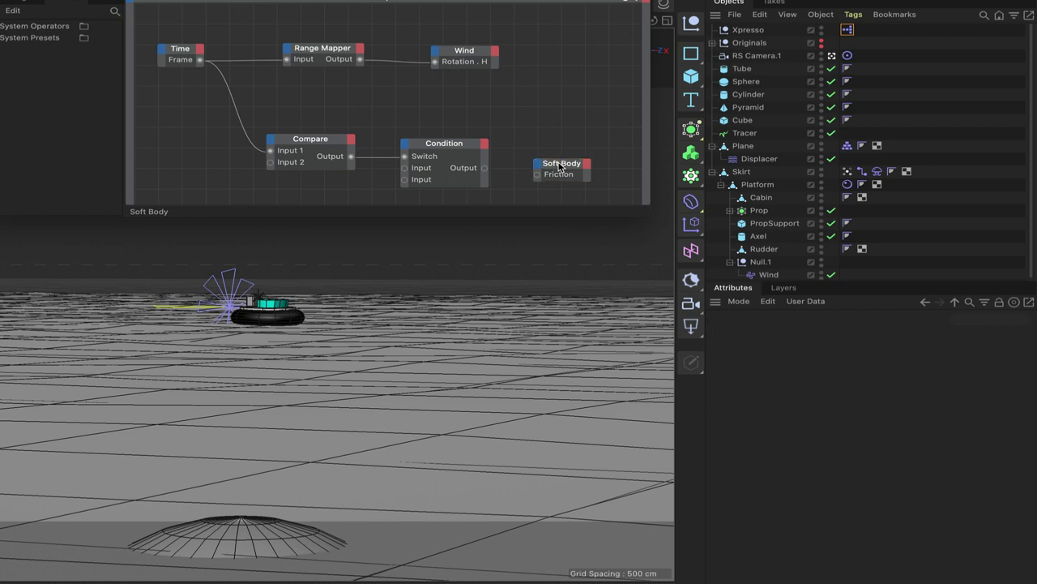
- Connect the Condition node's Output to the Soft Body node's Friction input and close the XPresso Editor
left_click_drag(485, 168, 580, 158)
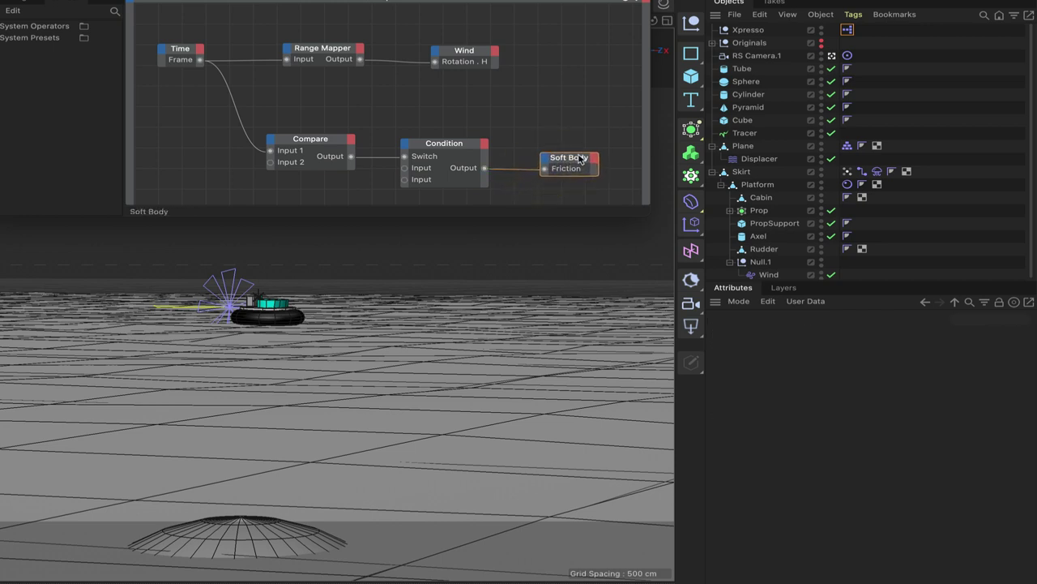
left_click(581, 158)
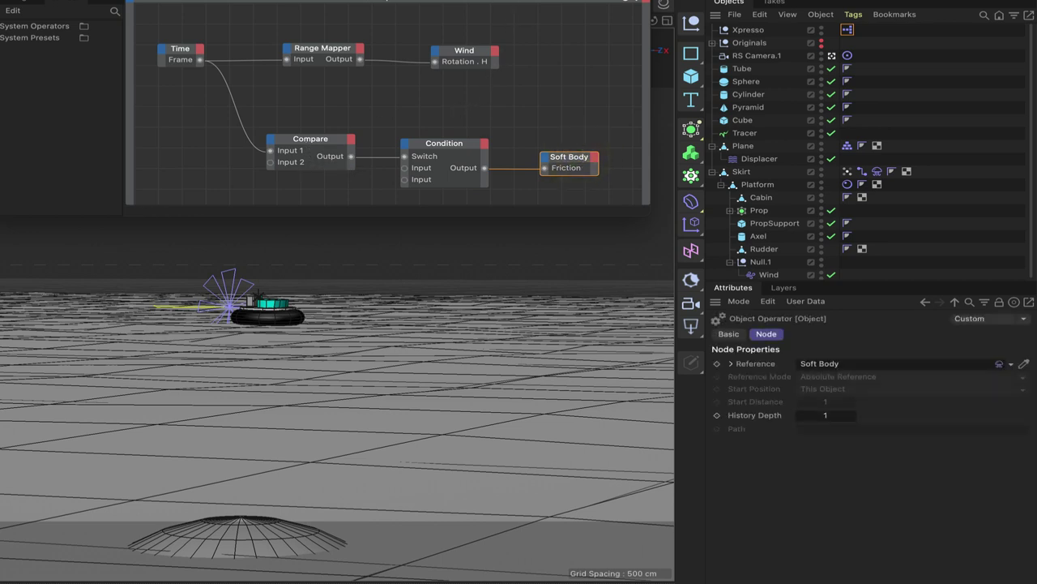
left_click_drag(389, 3, 607, 19)
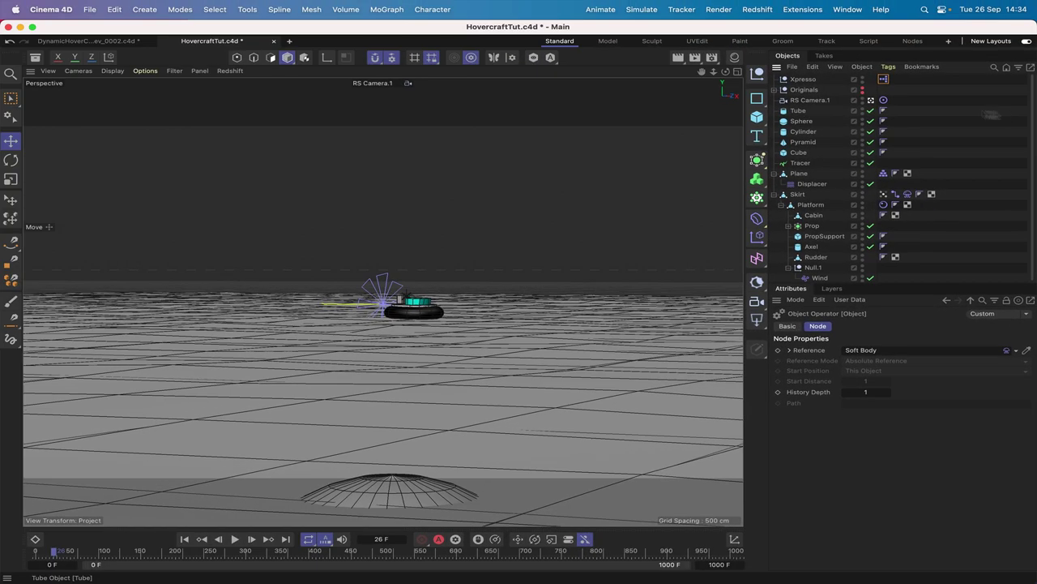
- Add Collider simulation tags to the Tube, Sphere, Cylinder, Pyramid and Cube together
left_click_drag(827, 111, 800, 154)
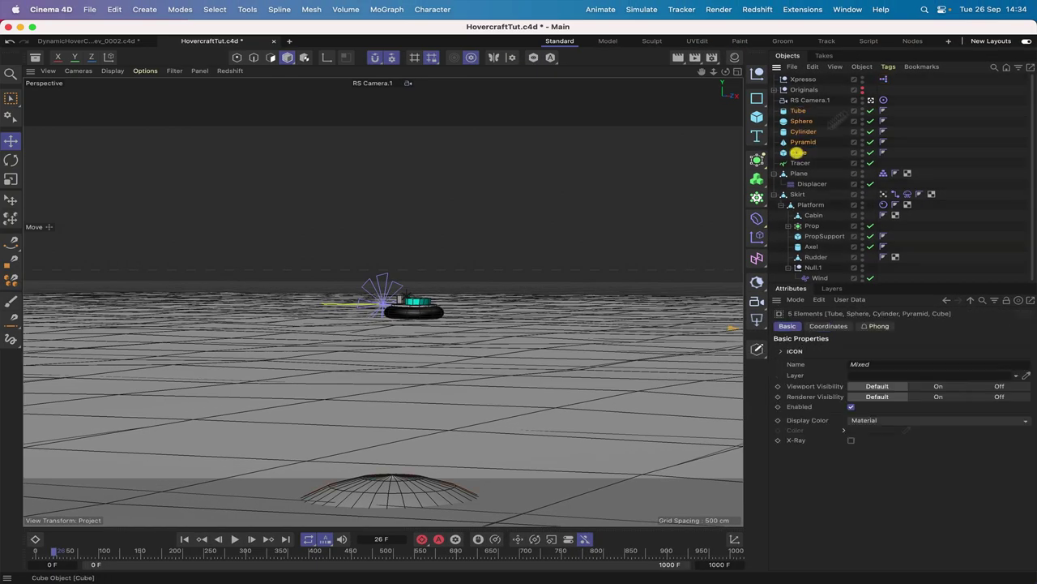
left_click(892, 69)
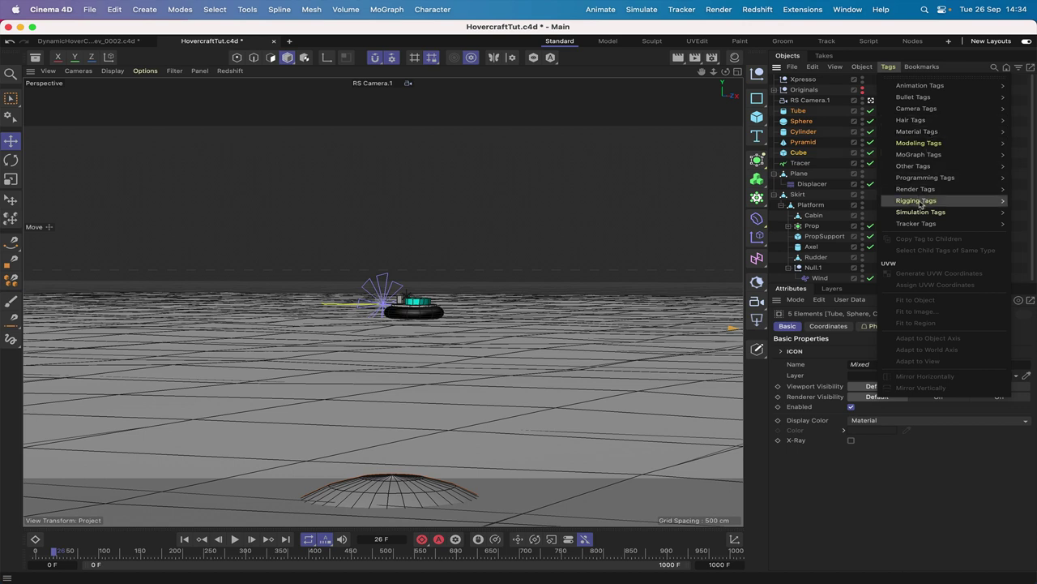
mouse_move(920, 212)
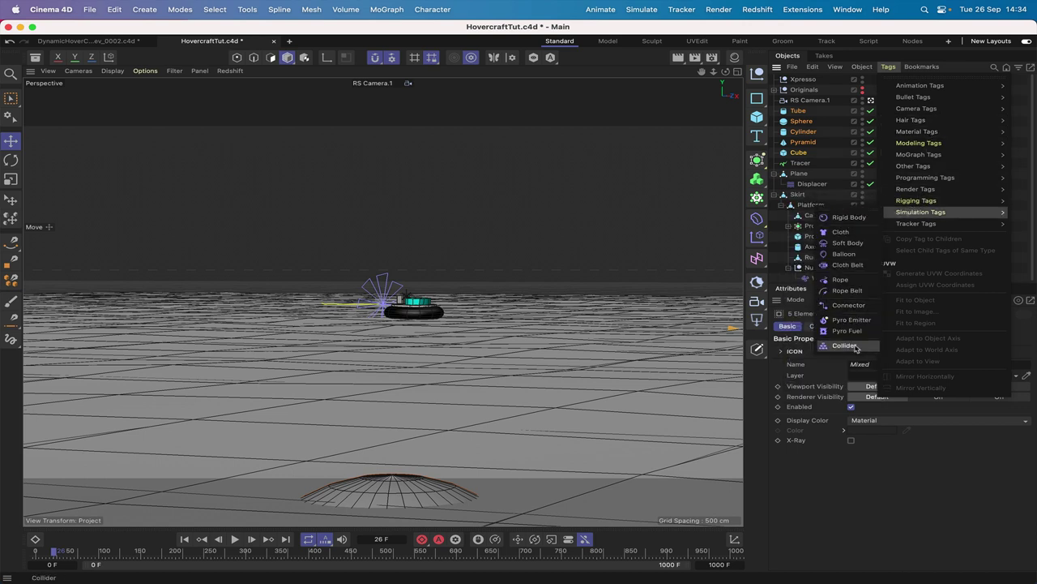
left_click(843, 345)
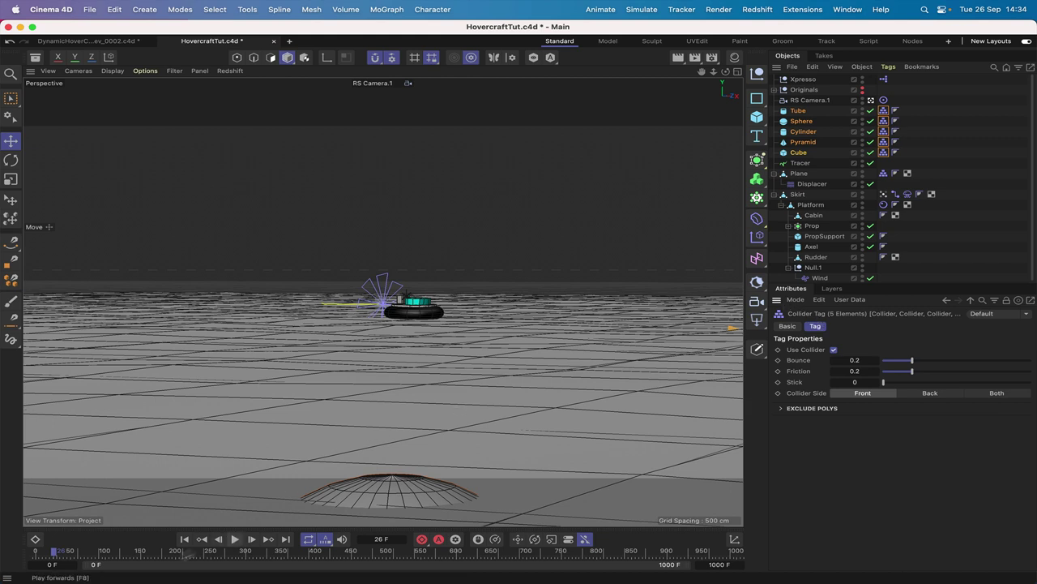
- Play the simulation from the start in the camera and top views to check the hovercraft's path, and rewind it
left_click(184, 539)
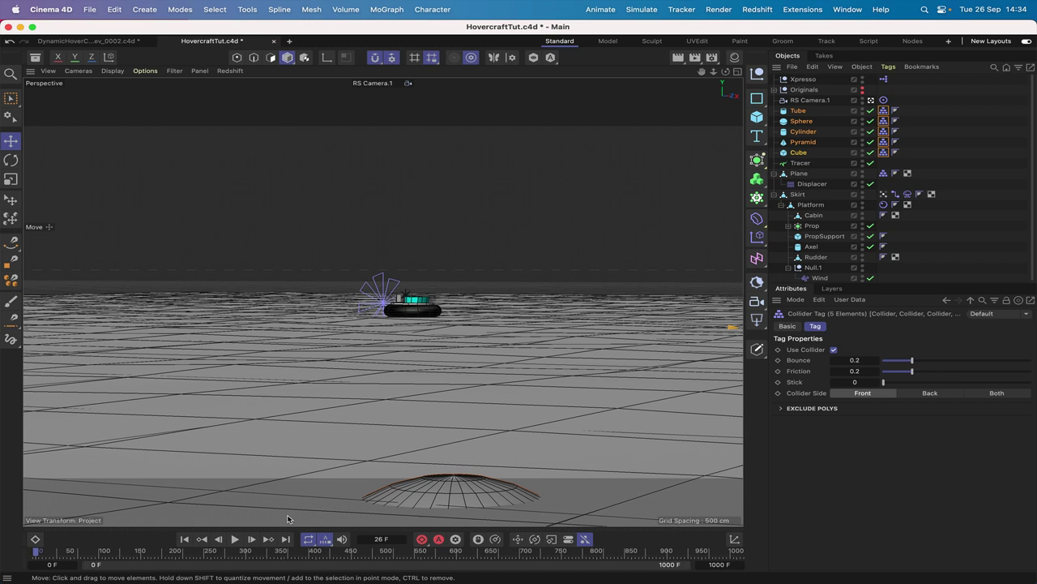
key("F2")
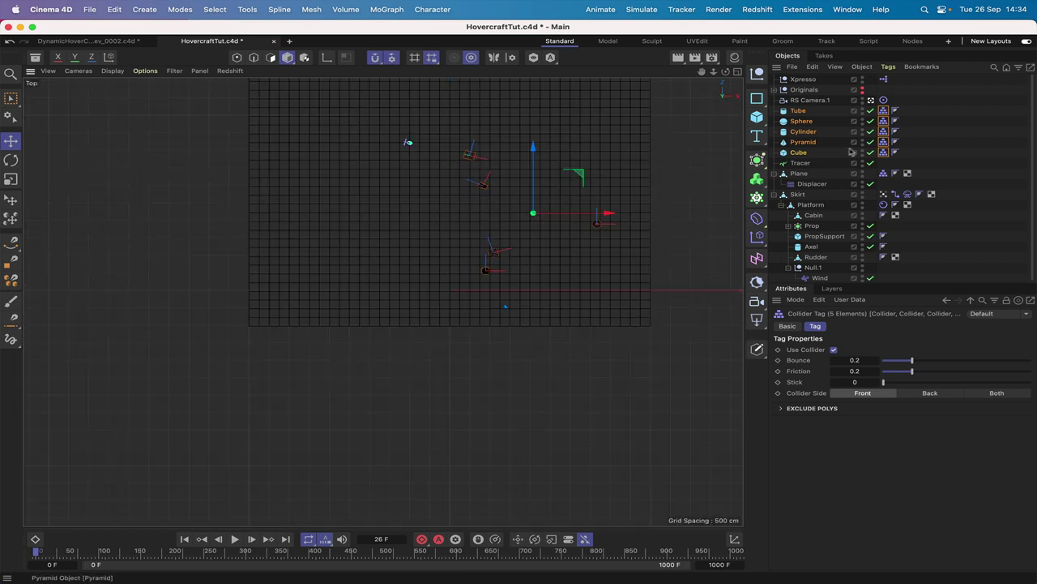
left_click(642, 201)
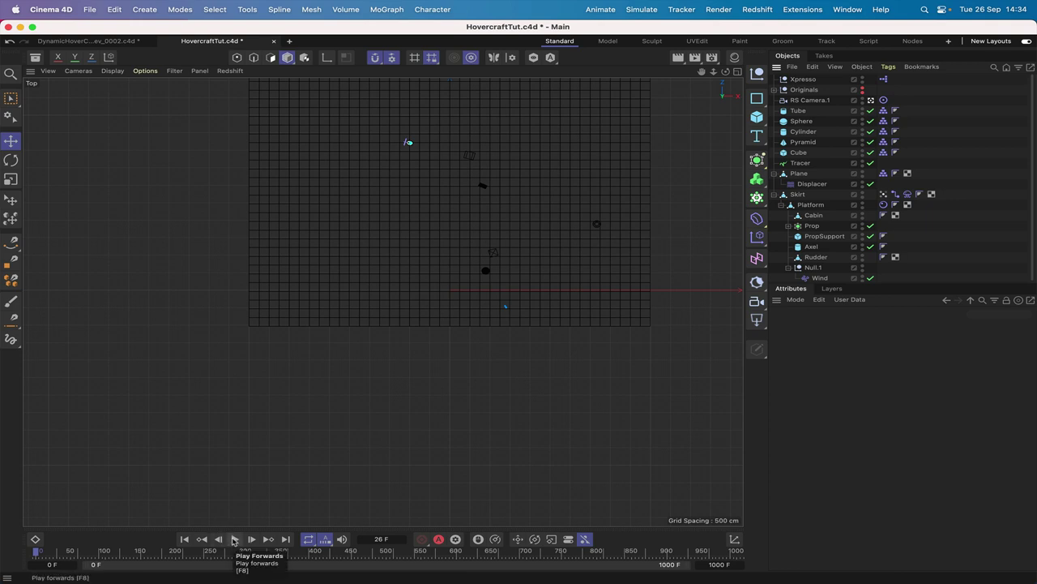
key("F1")
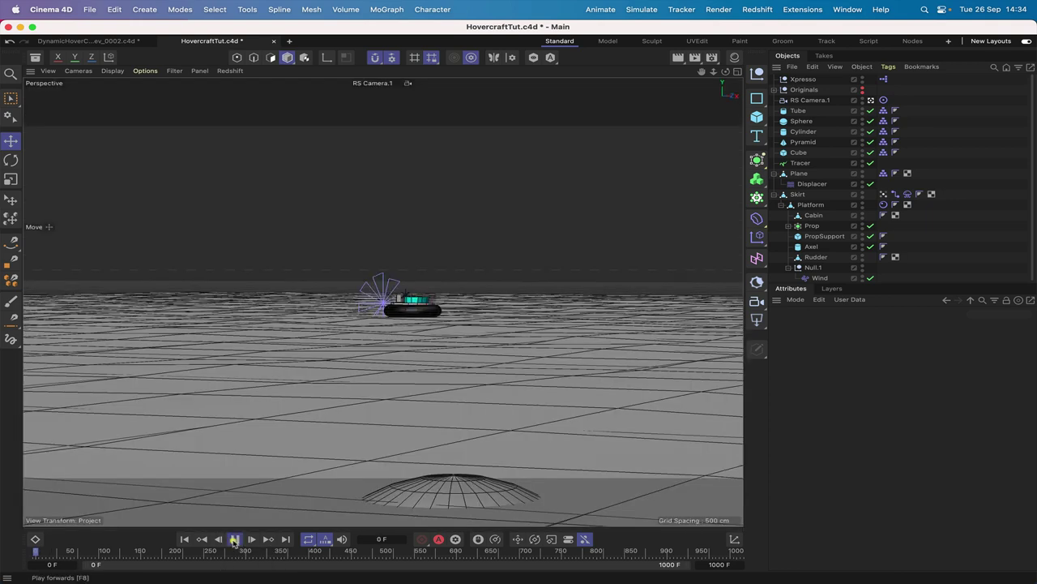
left_click(235, 540)
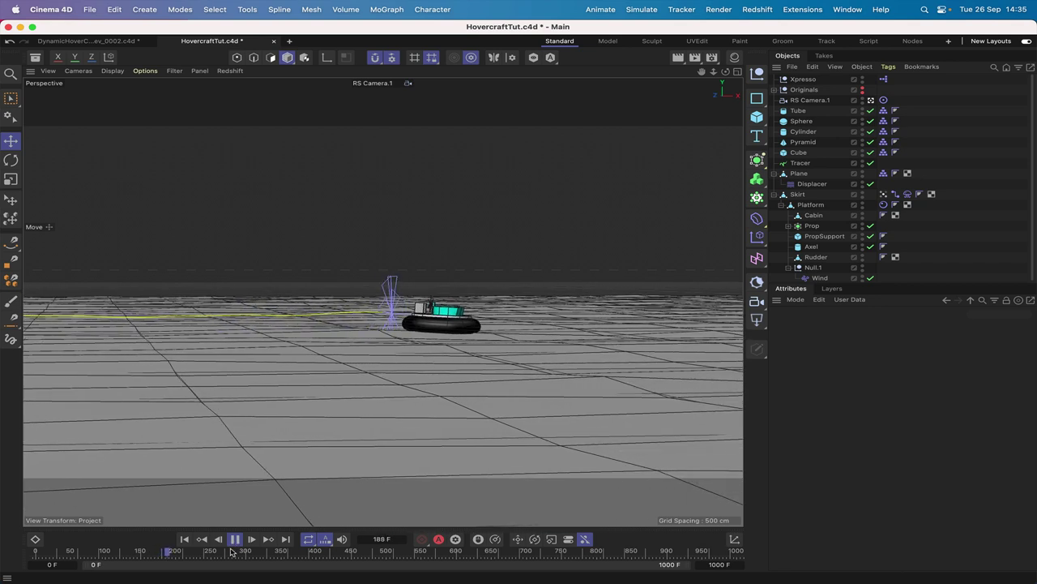
key("F2")
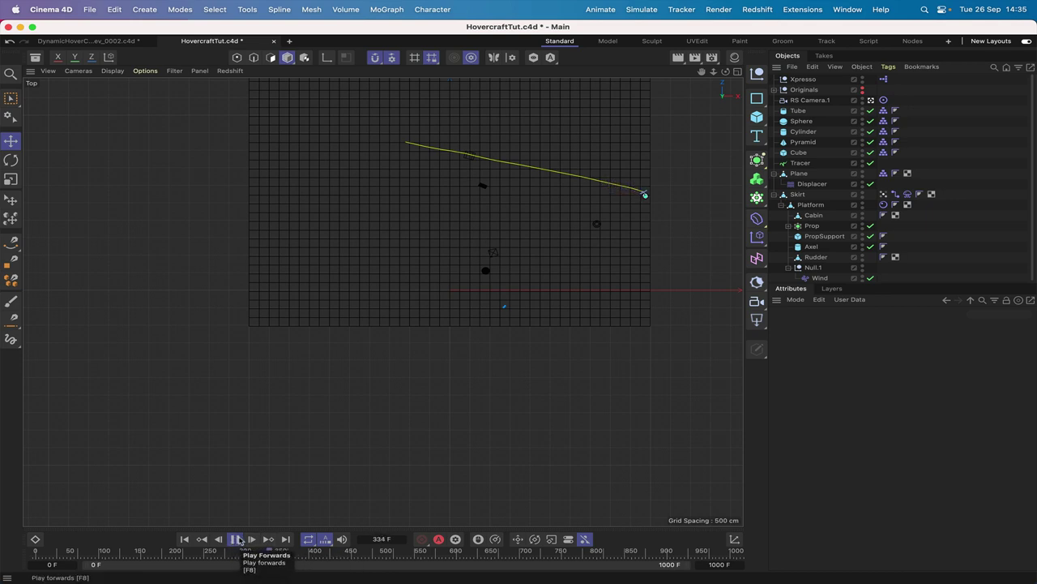
left_click(236, 539)
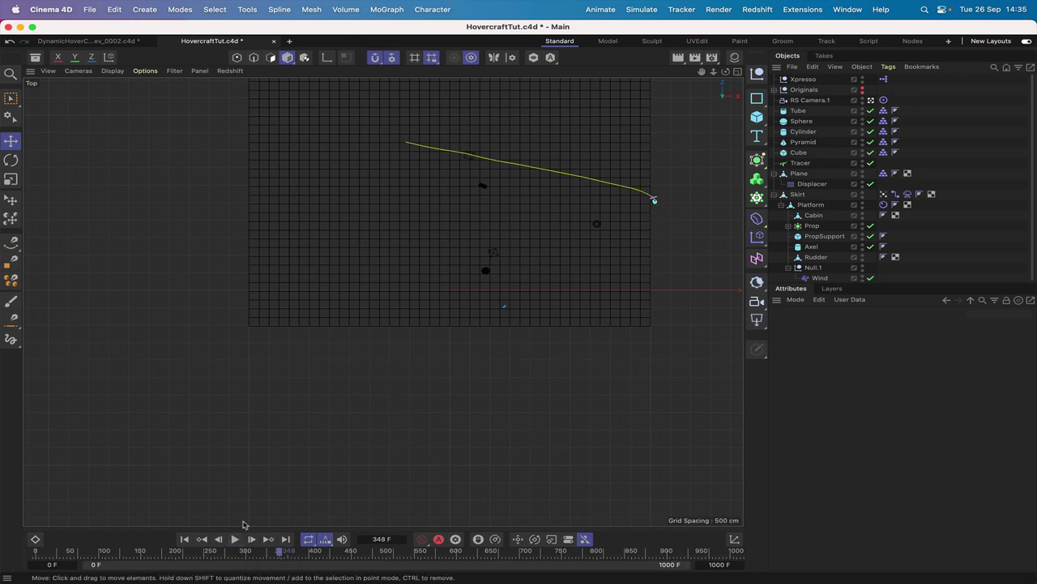
left_click(185, 539)
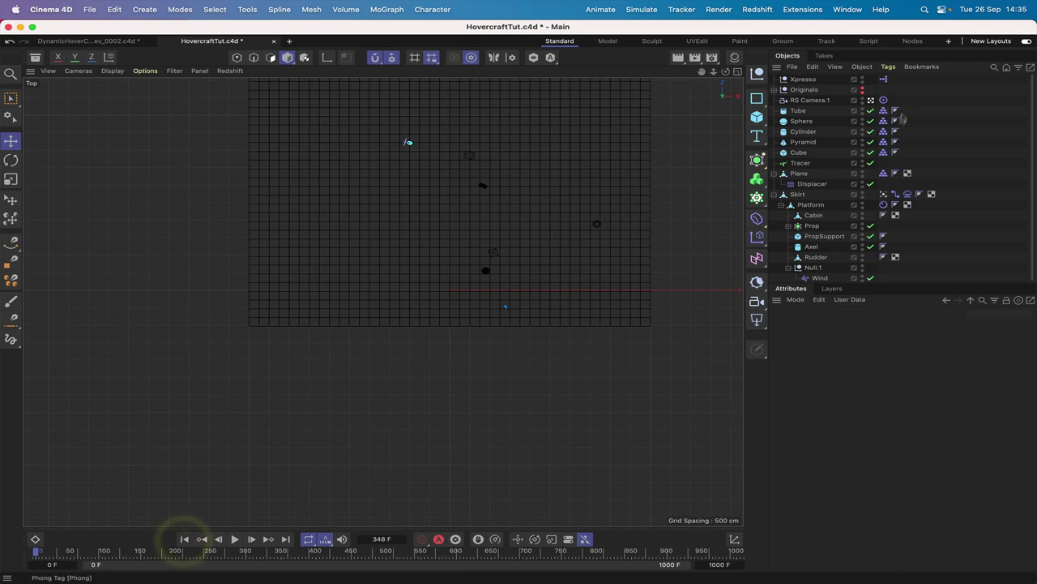
- Set the Compare node's Input 2 to 200 in the XPresso graph and close the editor
double_click(885, 81)
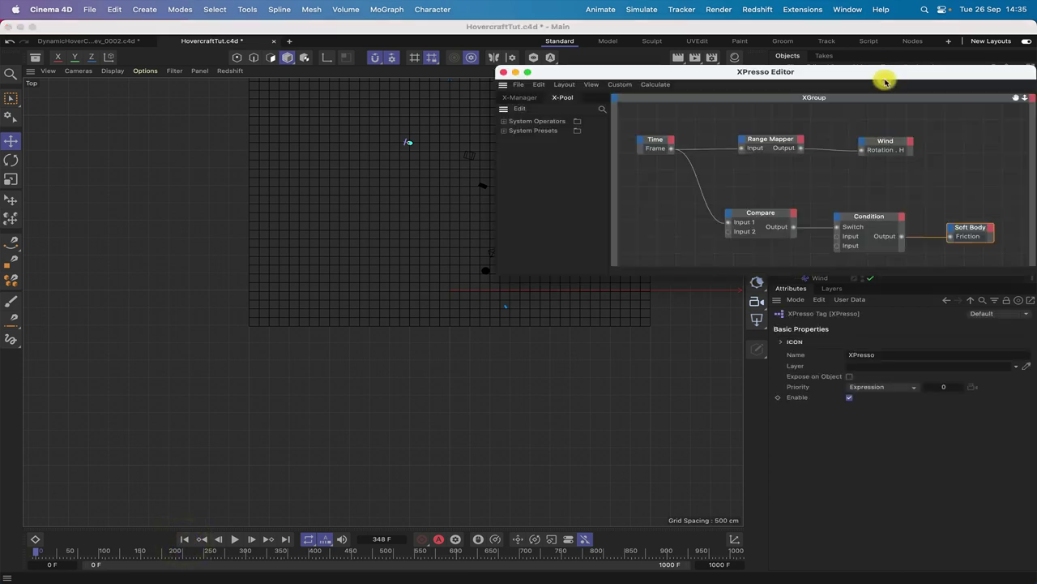
left_click(764, 215)
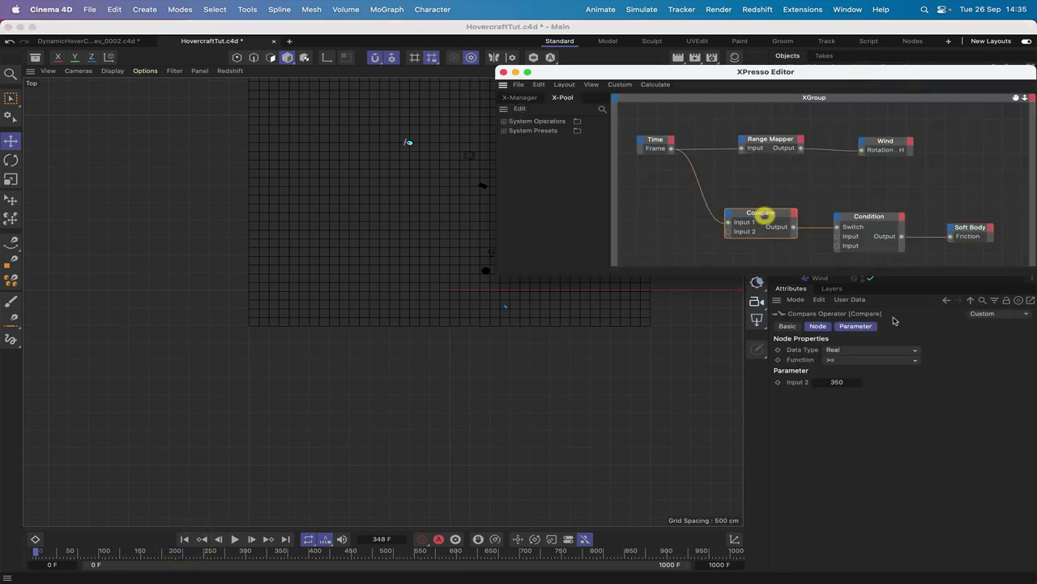
left_click(838, 381)
left_click(838, 382)
type("200")
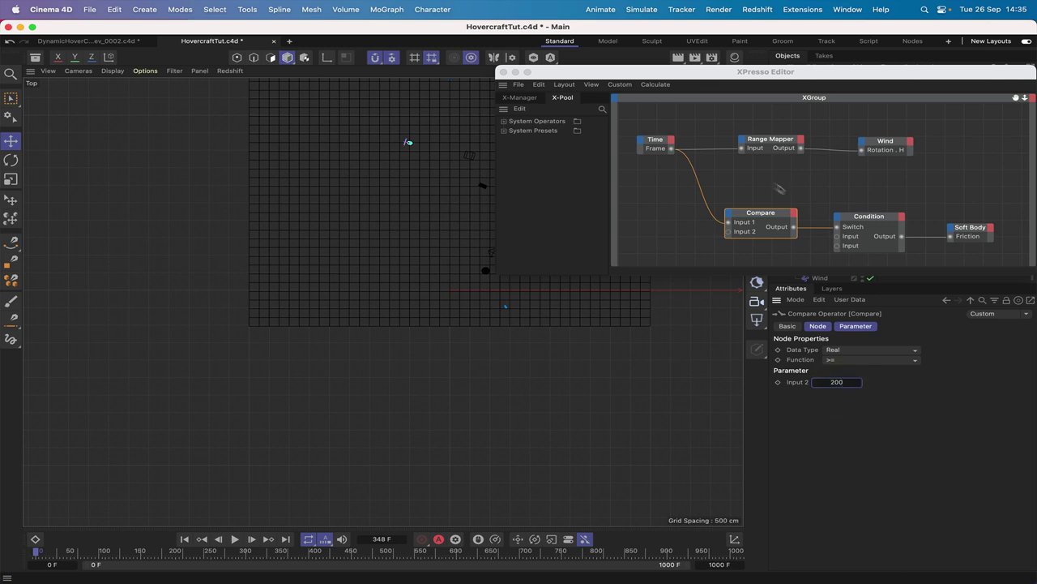
left_click(504, 72)
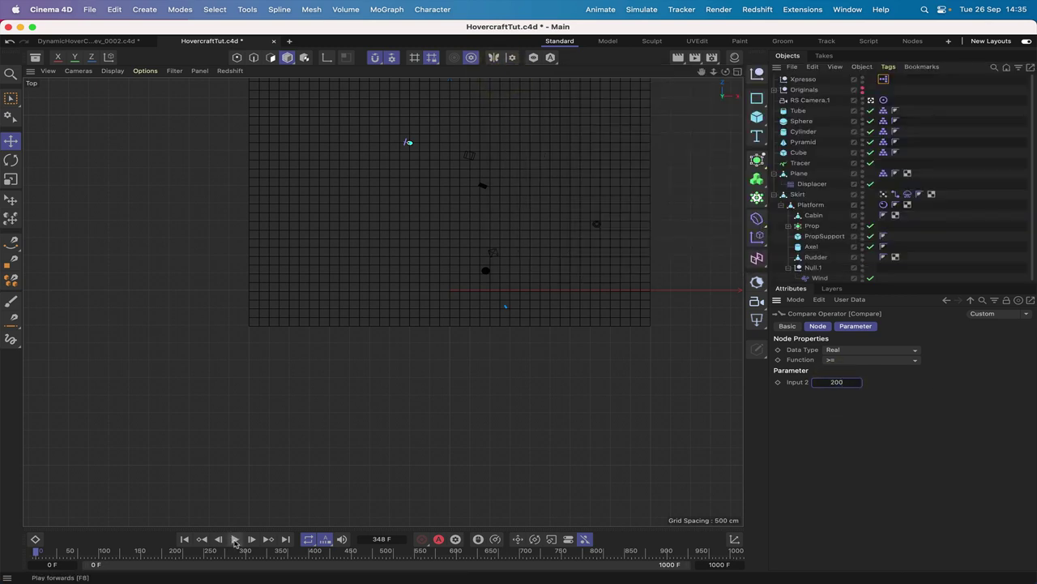
- Play the simulation in the top view to check the hovercraft's turn, and return to the first frame
left_click(235, 539)
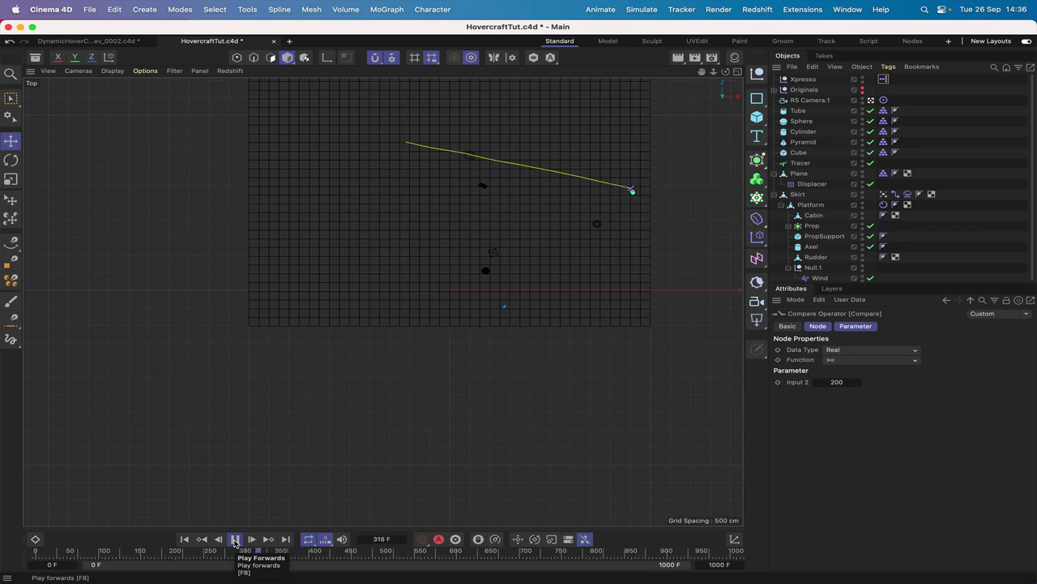
left_click(235, 539)
left_click(185, 538)
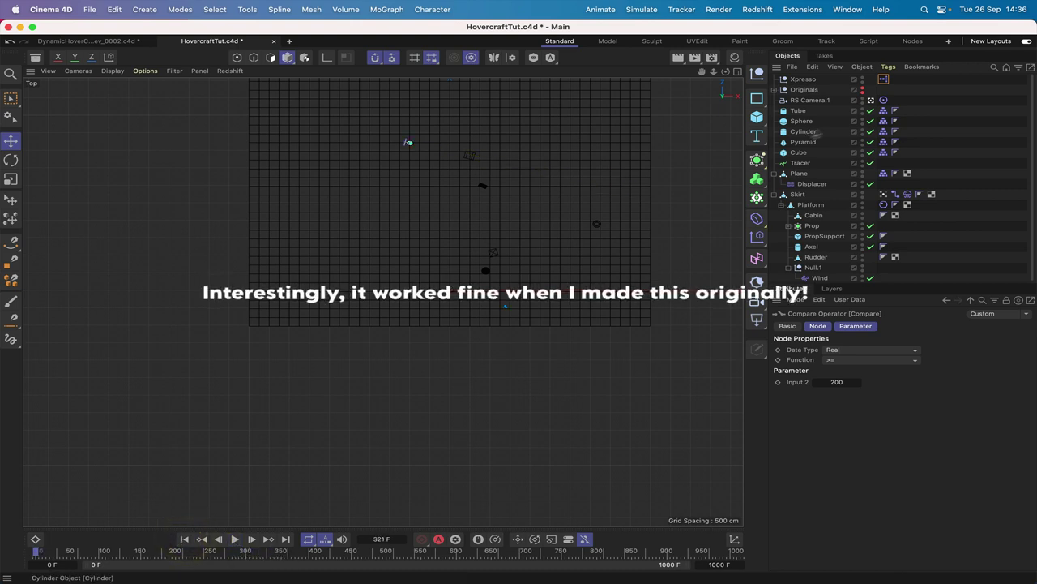
- Move the Plane in the positive X direction to extend the ground ahead of the hovercraft
left_click(799, 173)
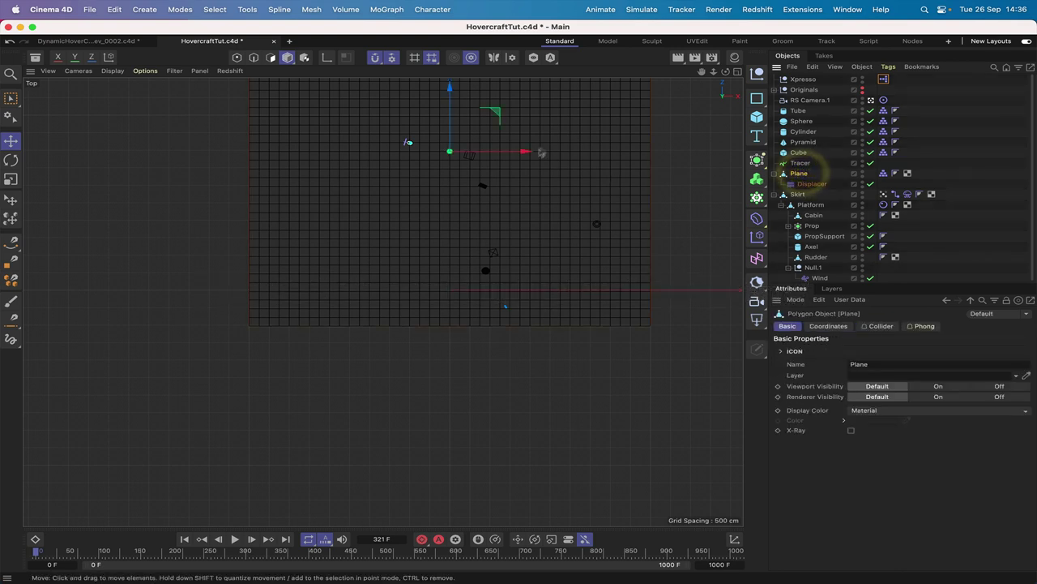
left_click_drag(535, 152, 622, 136)
middle_click_drag(624, 138, 383, 302, "alt")
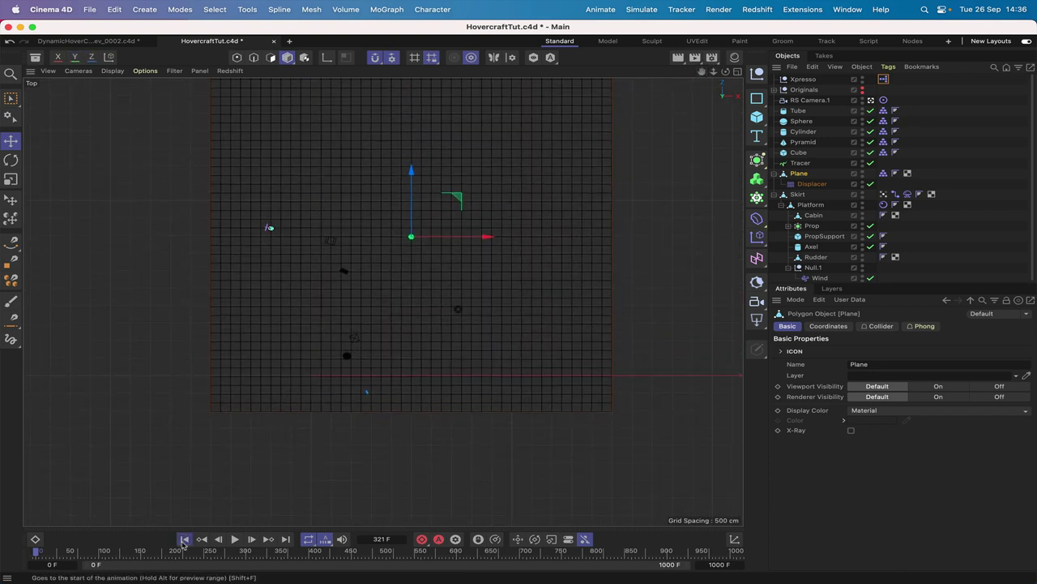
- Play the simulation from the start to examine how the hovercraft travels over the repositioned ground
left_click(184, 540)
left_click(234, 539)
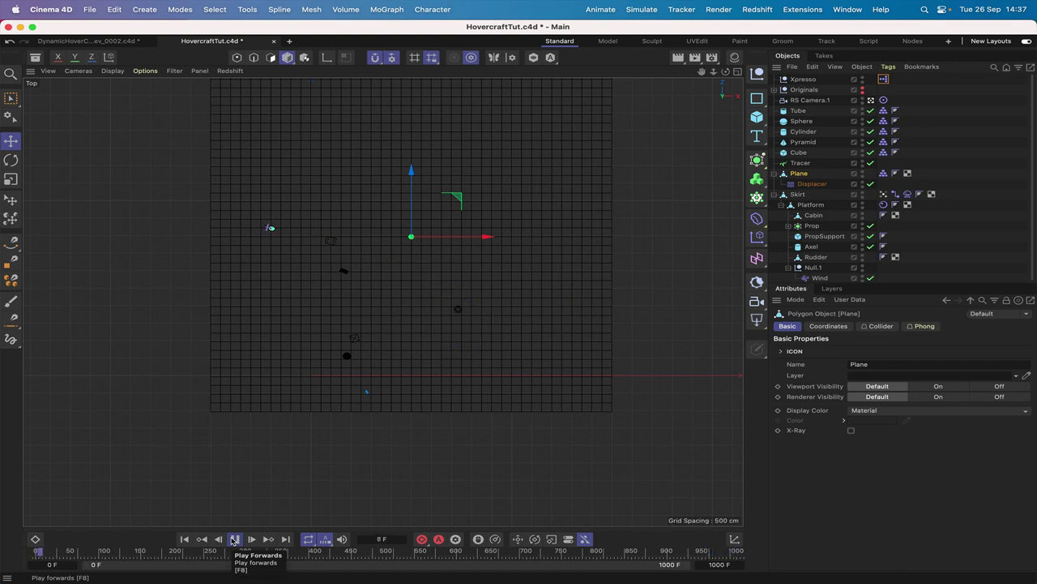
left_click(234, 539)
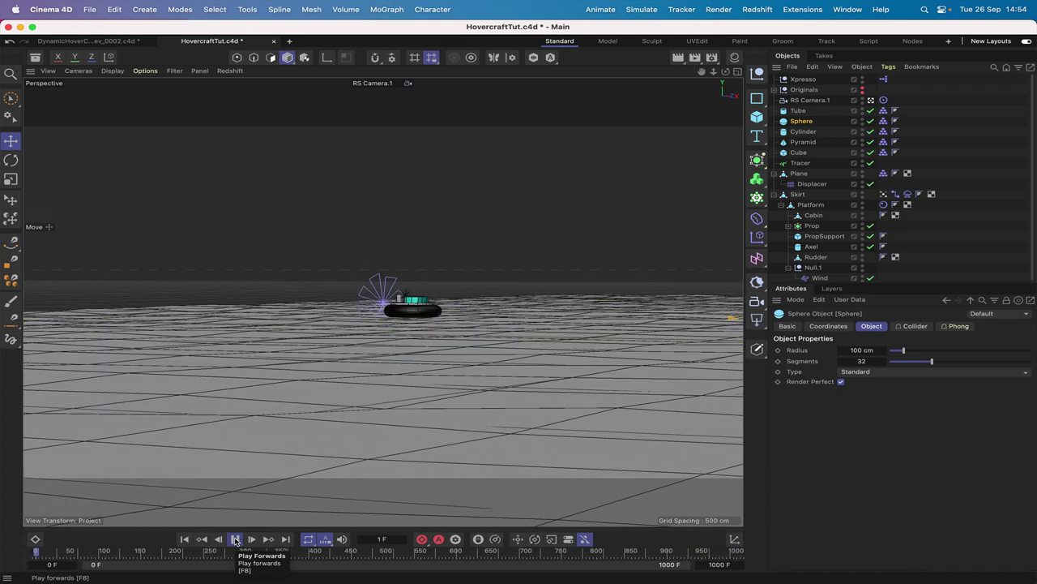
left_click(235, 539)
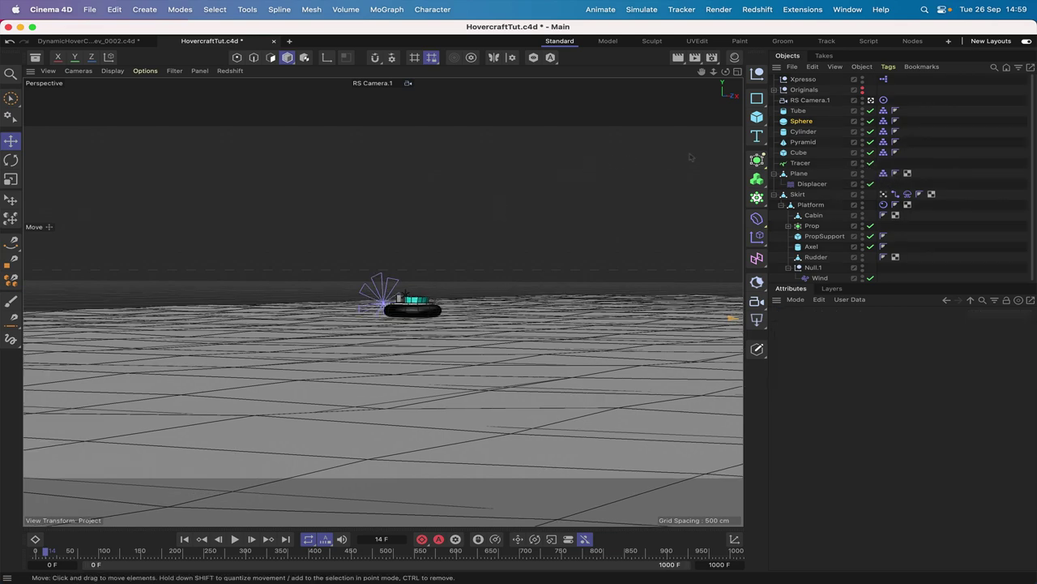
- Duplicate the Range Mapper node above the original in the XPresso graph and connect Time's Frame output to the copy's Input
double_click(885, 81)
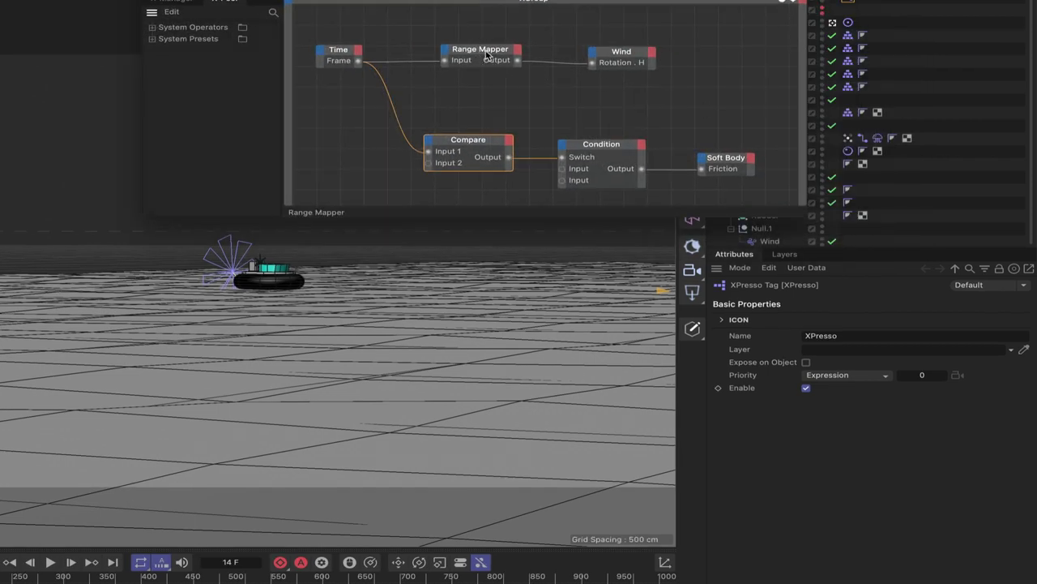
left_click_drag(486, 55, 481, 16, "ctrl")
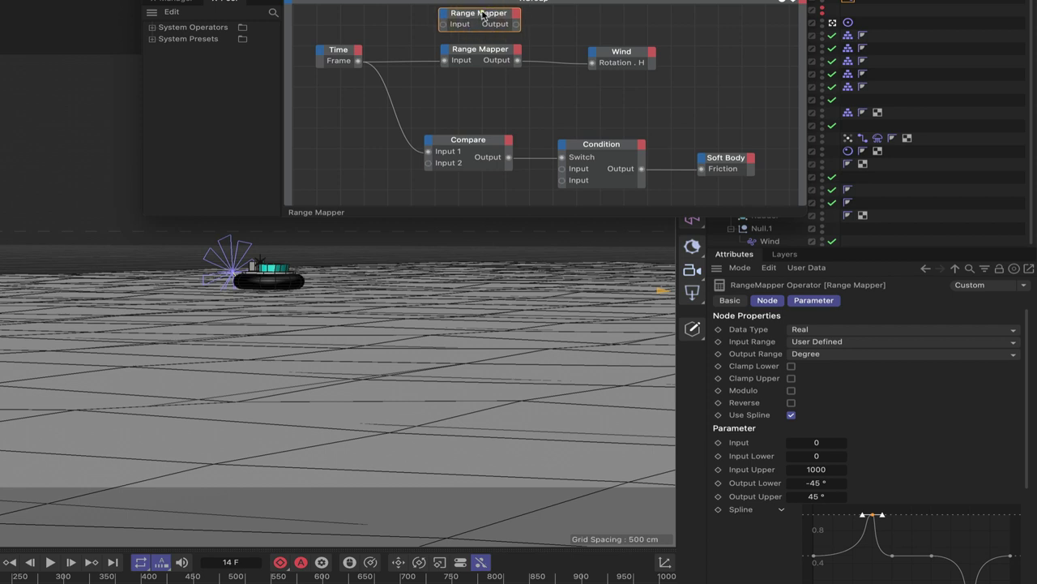
left_click_drag(357, 61, 443, 24)
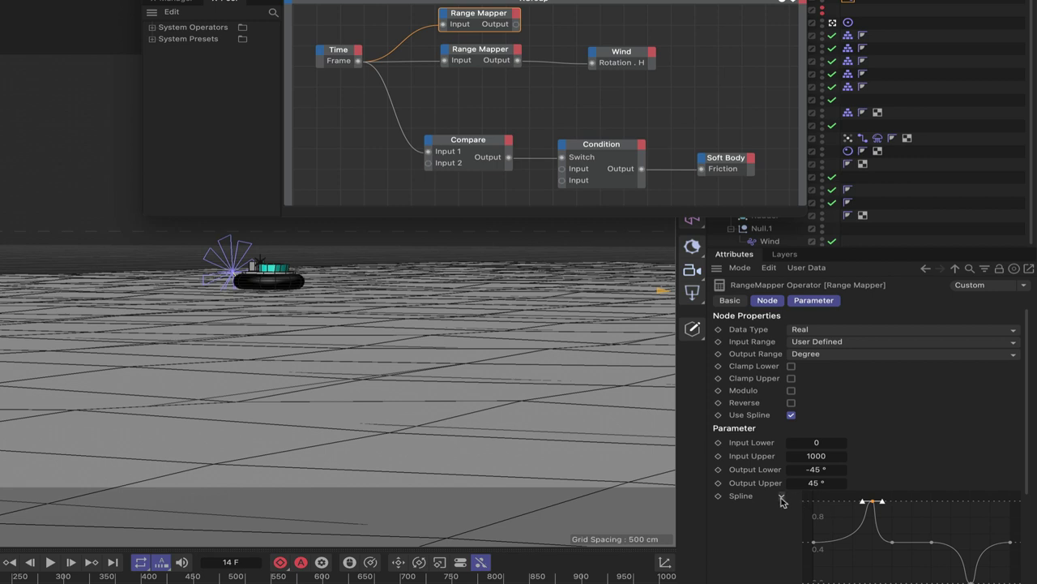
- Turn off Use Spline on the copied Range Mapper and set its Input Upper to 10, Output Lower to 0° and Output Upper to -360°
left_click(792, 414)
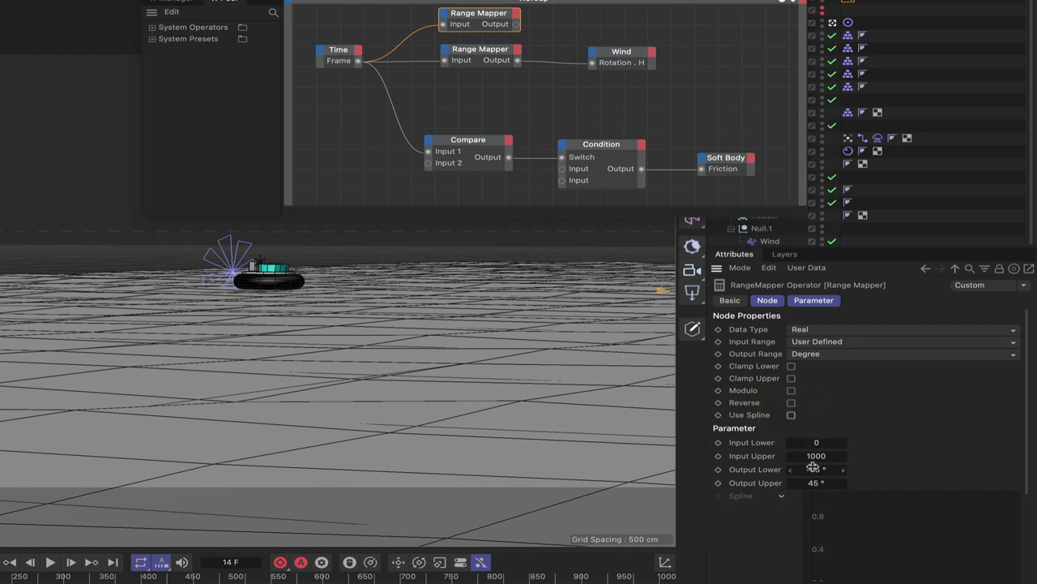
left_click(816, 456)
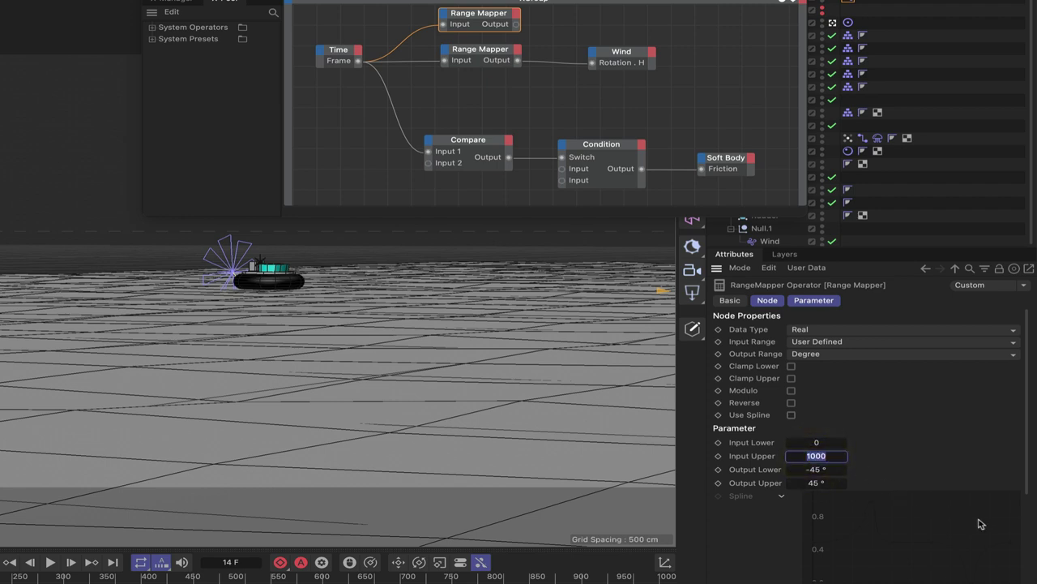
type("1")
left_click(818, 469)
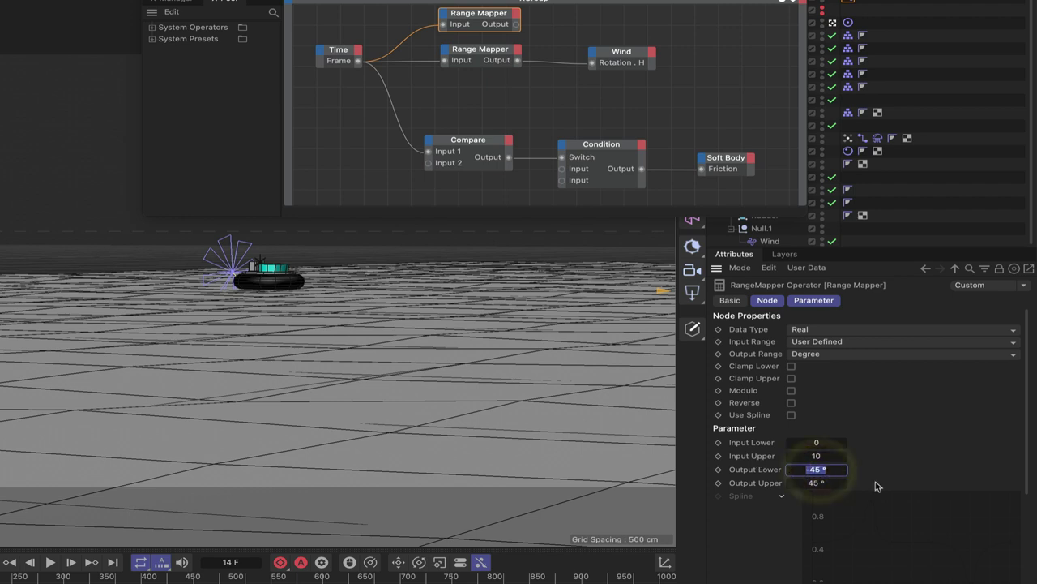
type("0")
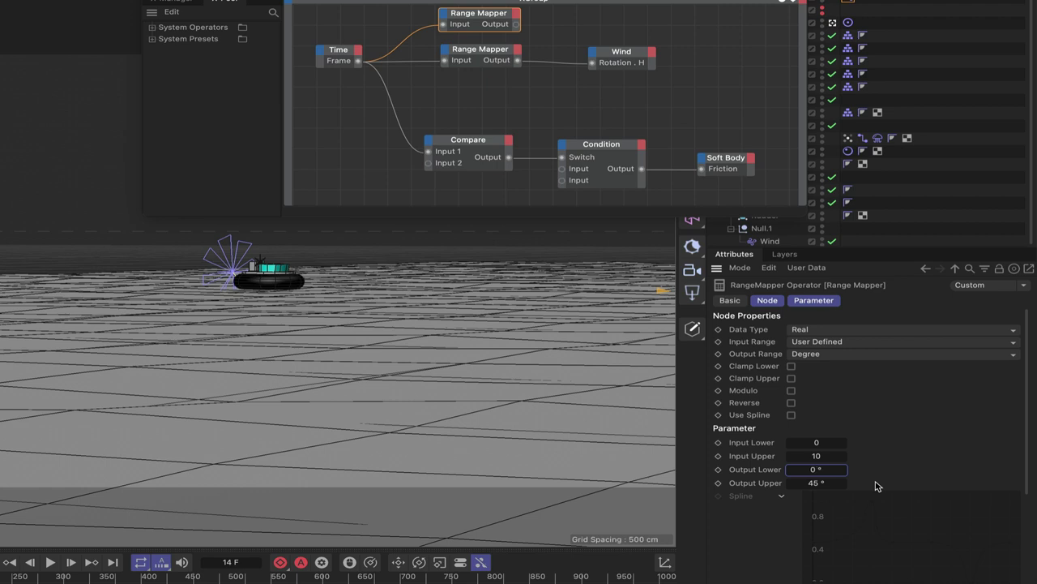
left_click(816, 483)
type("-")
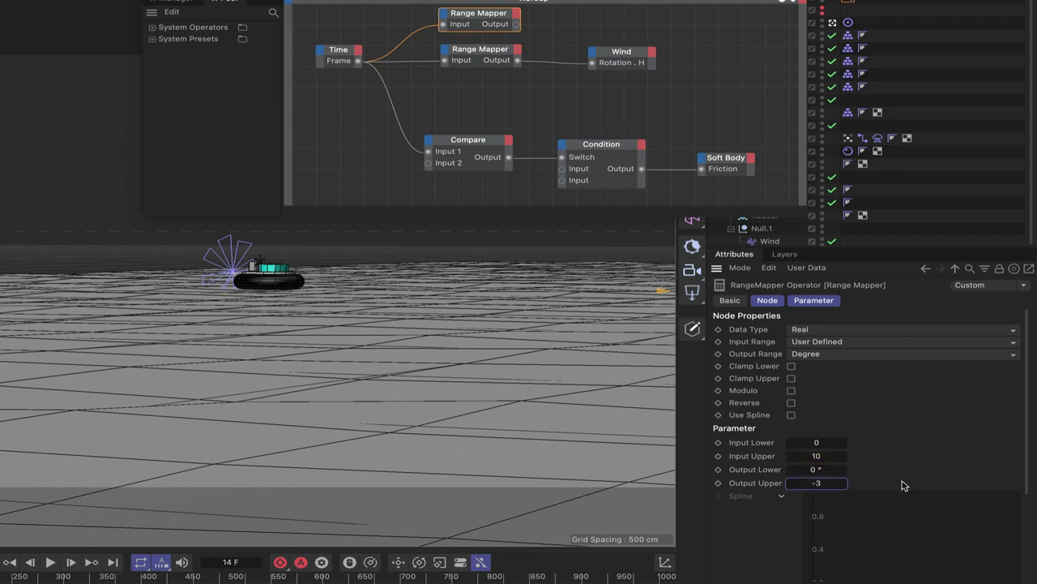
type("360")
left_click(903, 480)
- Add the Prop object to the XPresso graph with a Rotation . B input port and connect the upper Range Mapper's Output to it
left_click_drag(615, 5, 464, 0)
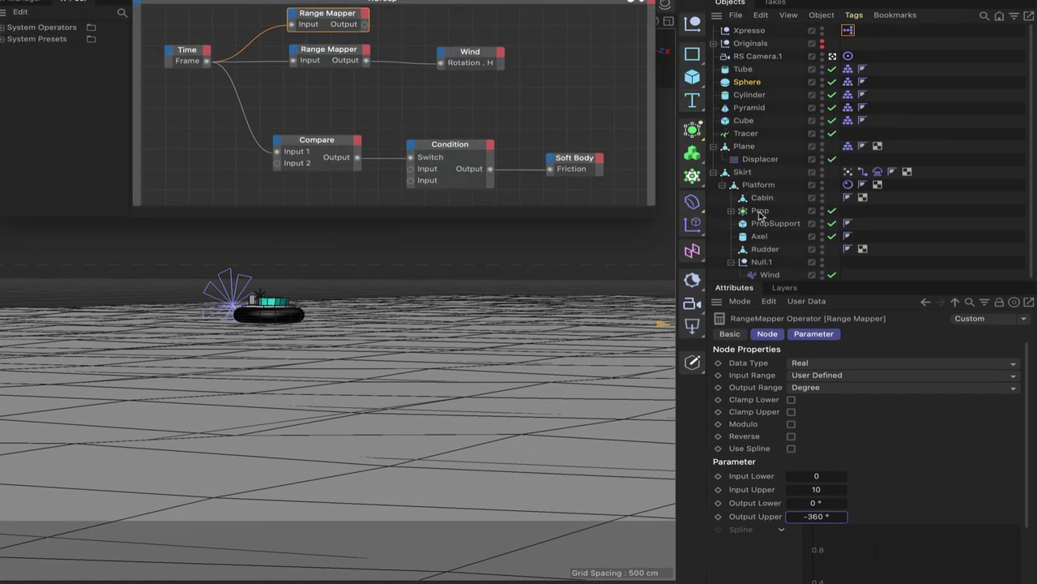
left_click_drag(762, 213, 451, 20)
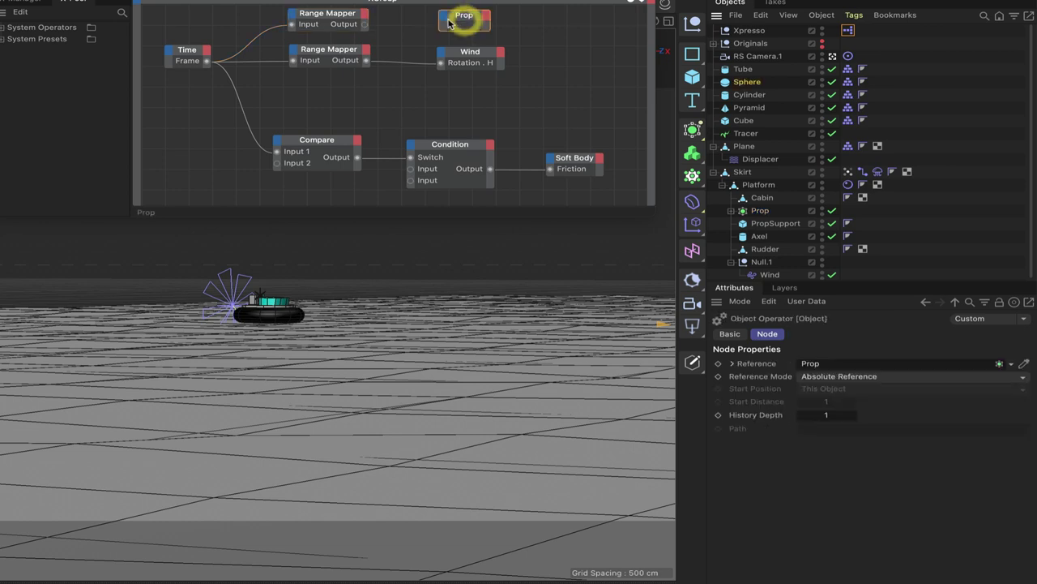
left_click(444, 18)
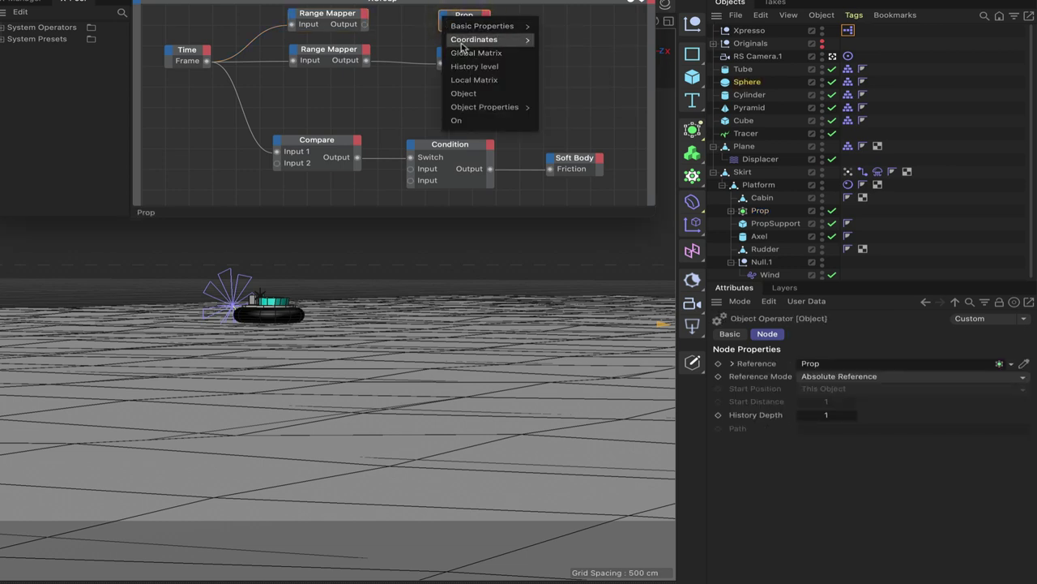
mouse_move(487, 39)
mouse_move(579, 94)
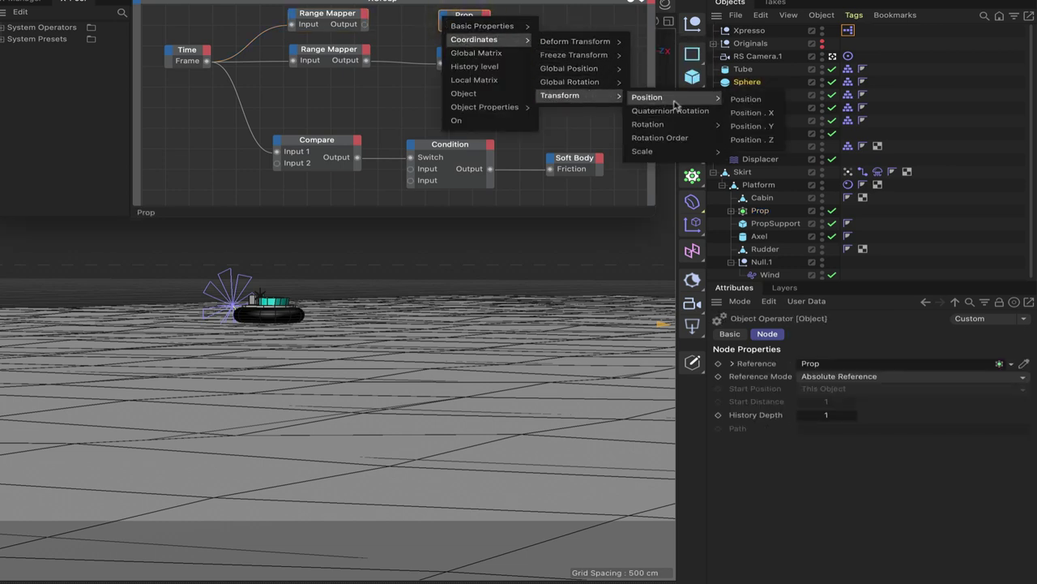
mouse_move(663, 124)
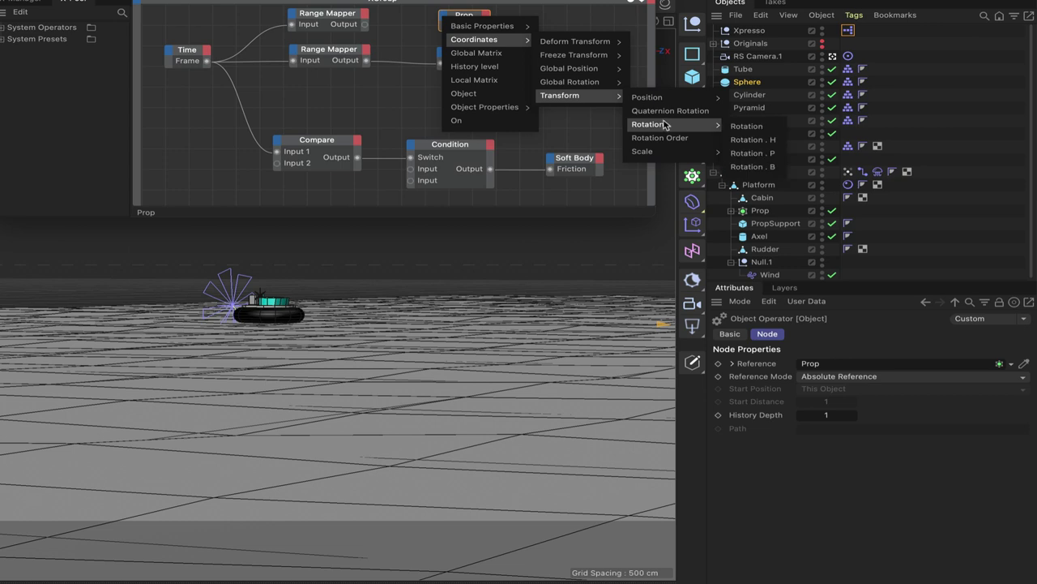
left_click(751, 167)
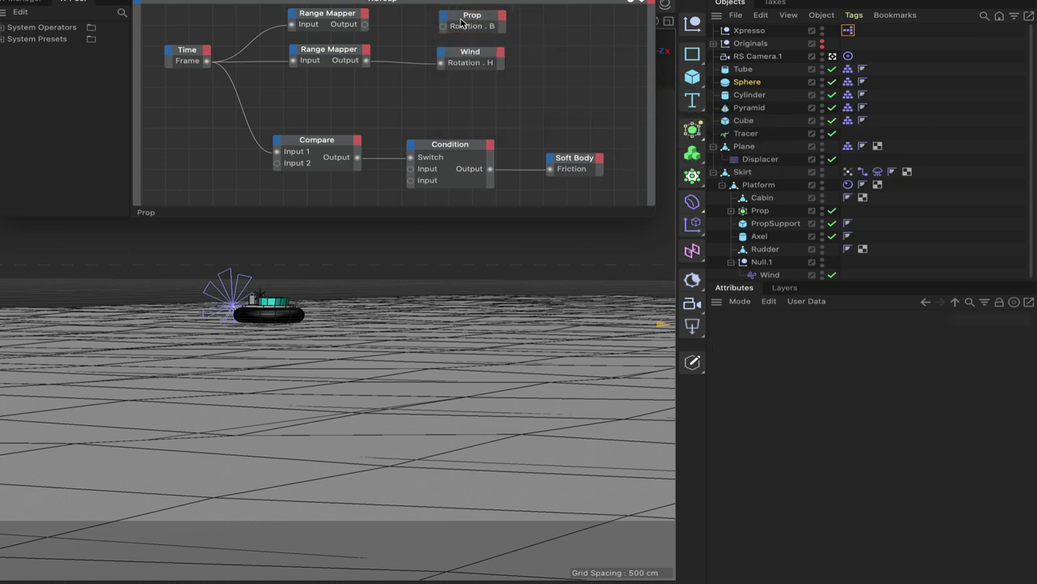
left_click_drag(365, 24, 443, 26)
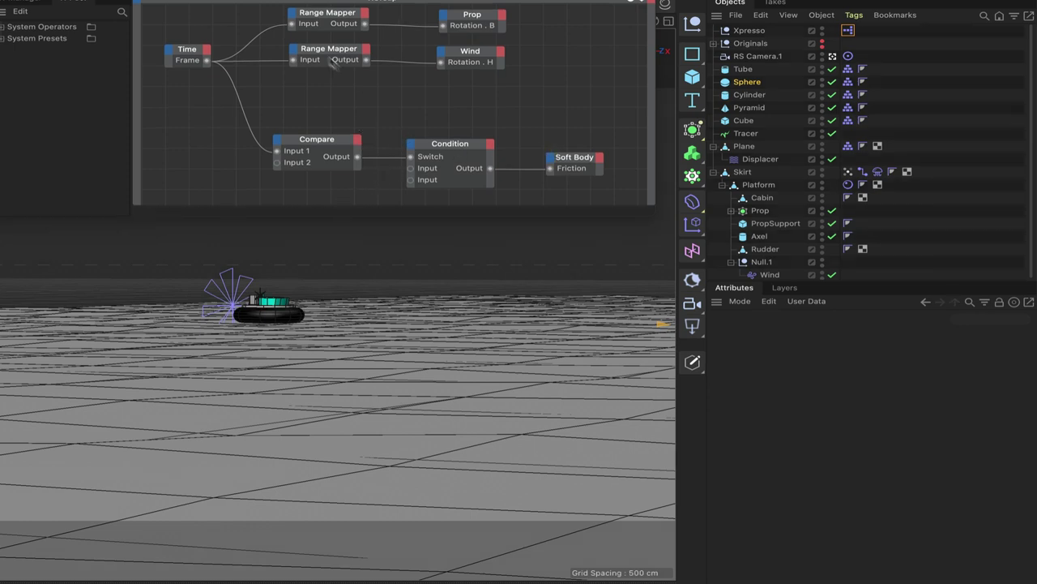
- Duplicate the Wind's Range Mapper below it with Time's Frame as input, and delete the copy's spline points after the first peak
left_click_drag(330, 52, 327, 94, "ctrl")
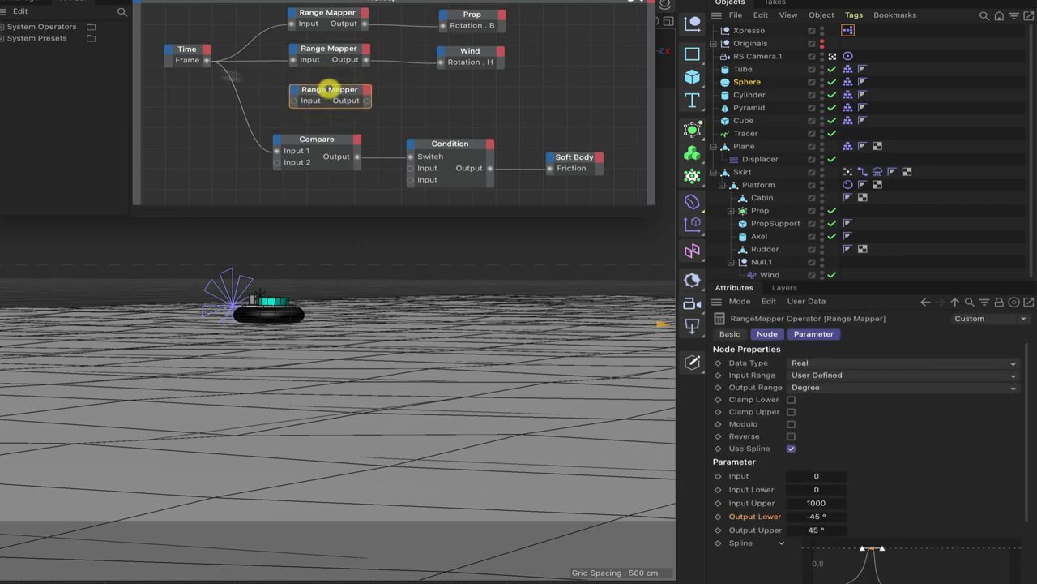
left_click_drag(208, 61, 335, 96)
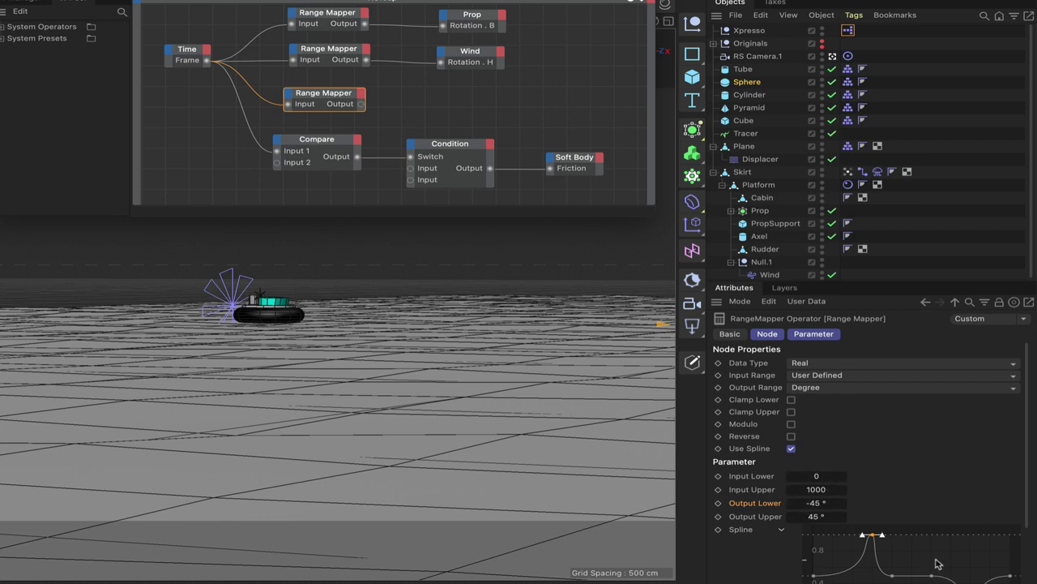
left_click_drag(882, 552, 1020, 583)
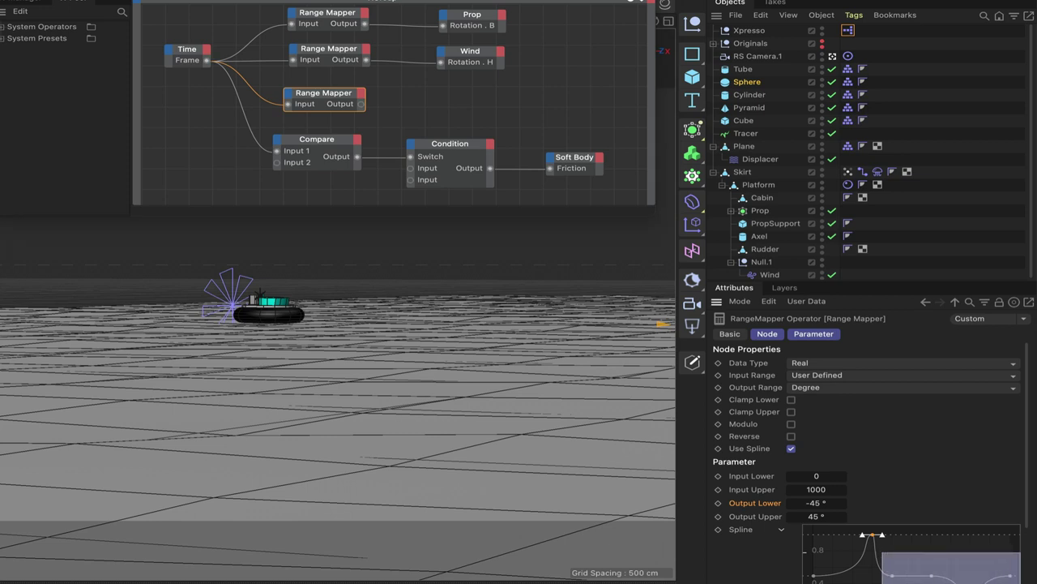
left_click_drag(882, 553, 1019, 582)
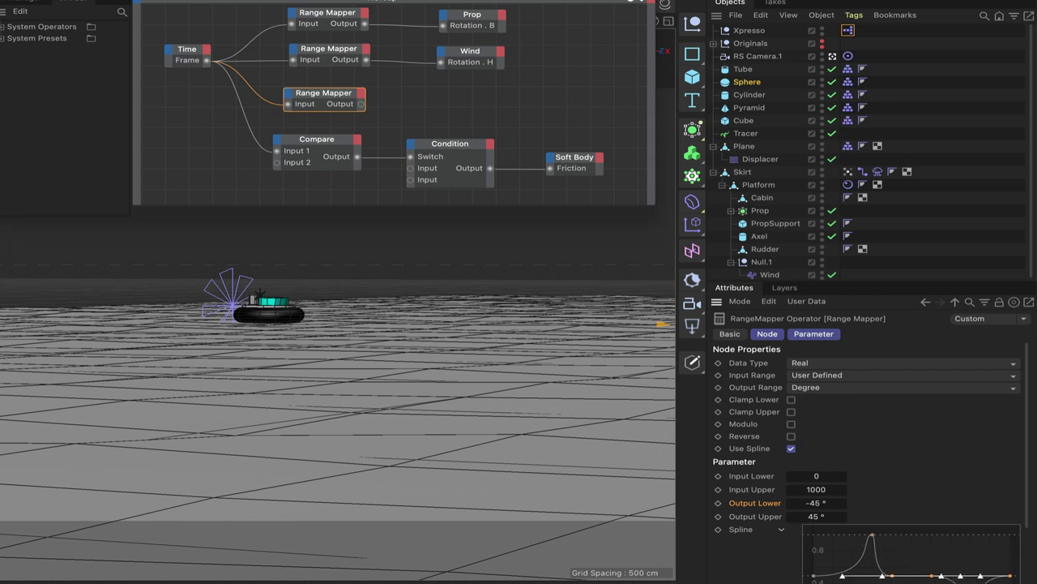
key("Delete")
scroll(867, 437, "down", 3)
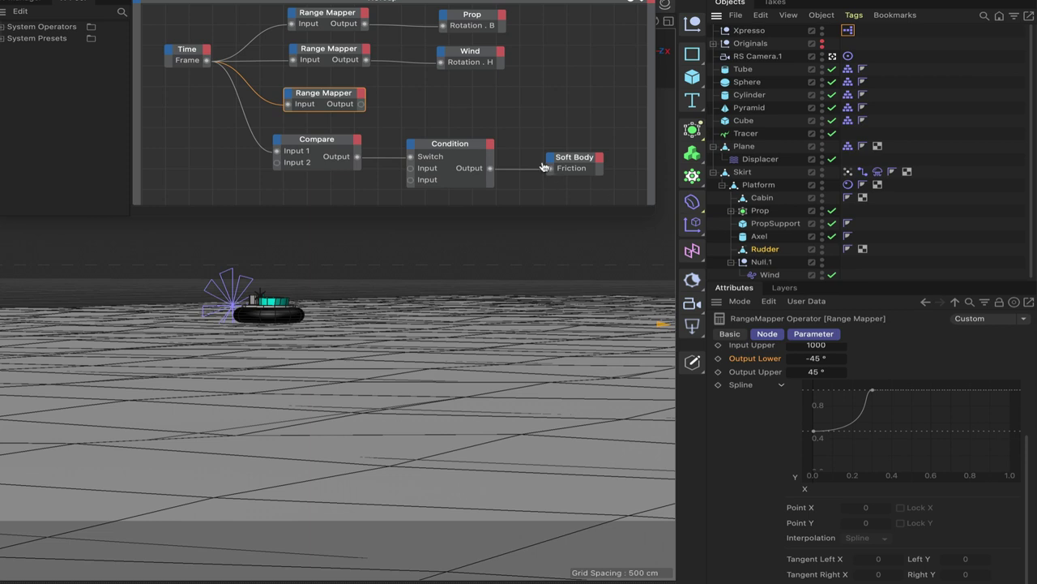
- Add the Rudder object to the graph with a Rotation . H input port and connect the lowest Range Mapper's Output to it
left_click_drag(470, 103, 472, 101)
left_click(450, 95)
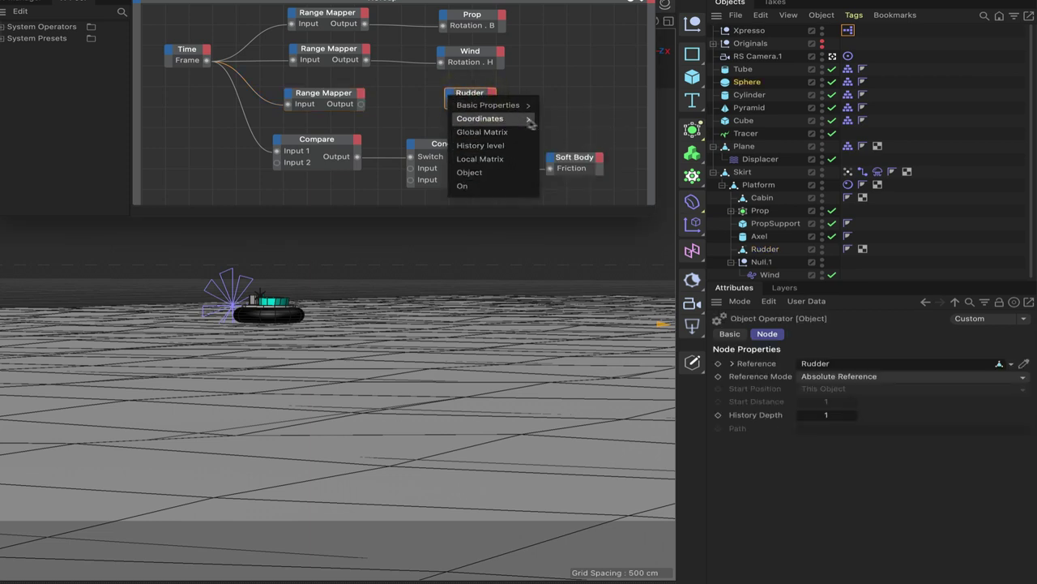
mouse_move(528, 120)
mouse_move(573, 178)
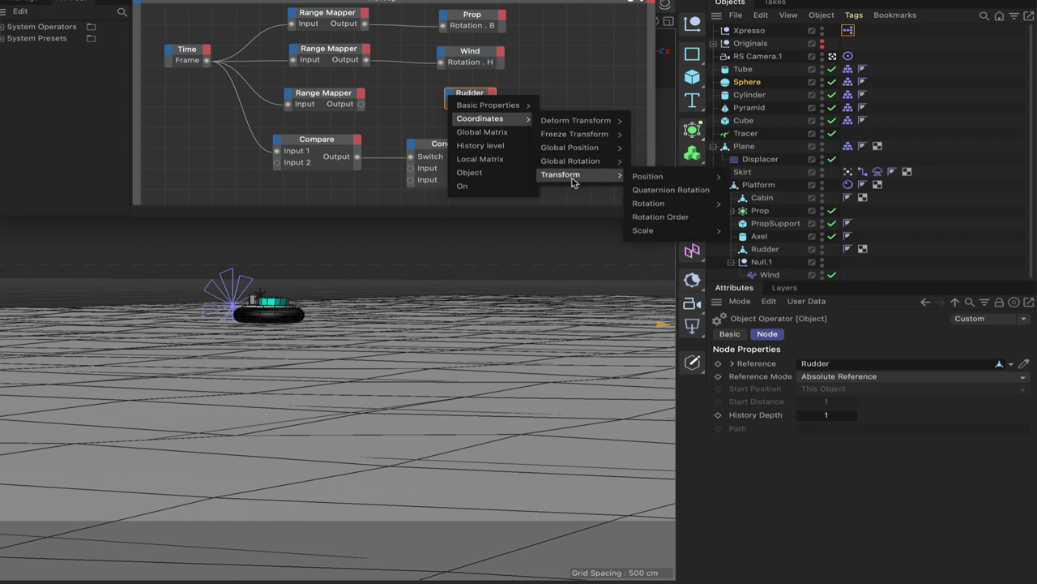
mouse_move(649, 203)
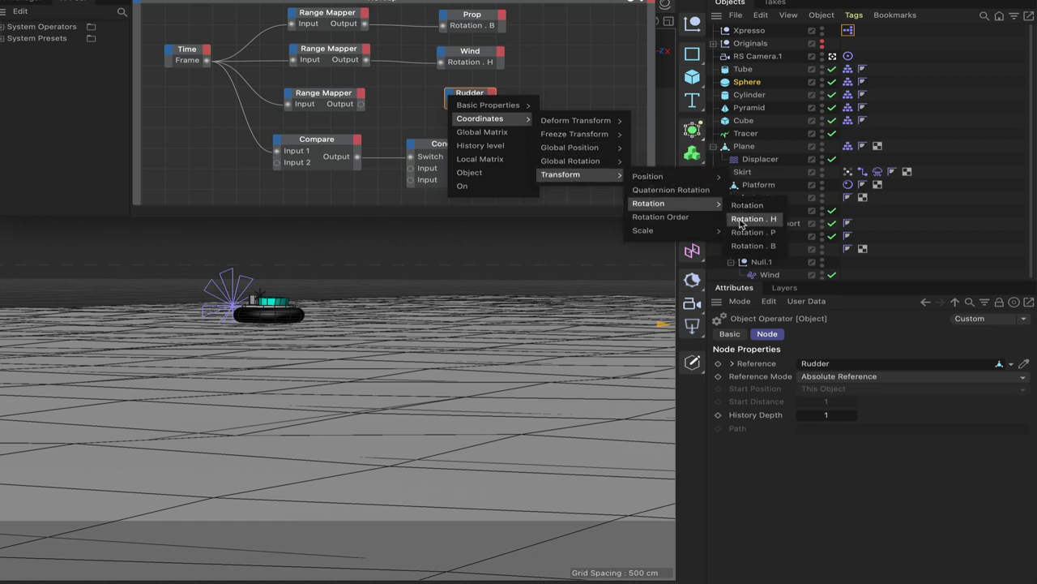
left_click(739, 217)
left_click(460, 92)
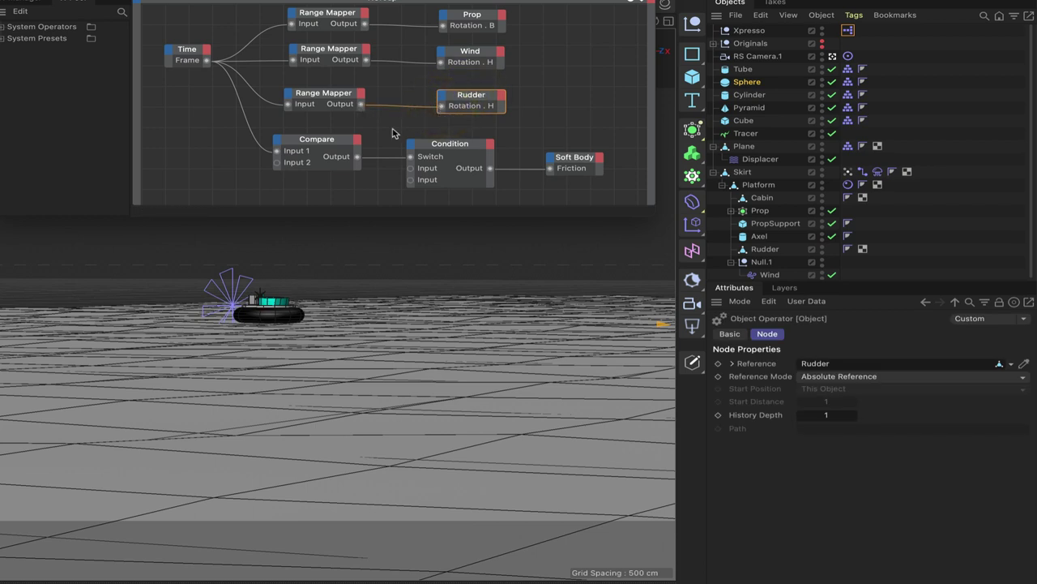
- Close the XPresso editor and play the simulation in the camera view and a close-up top view to examine the hovercraft's motion
key("super+w")
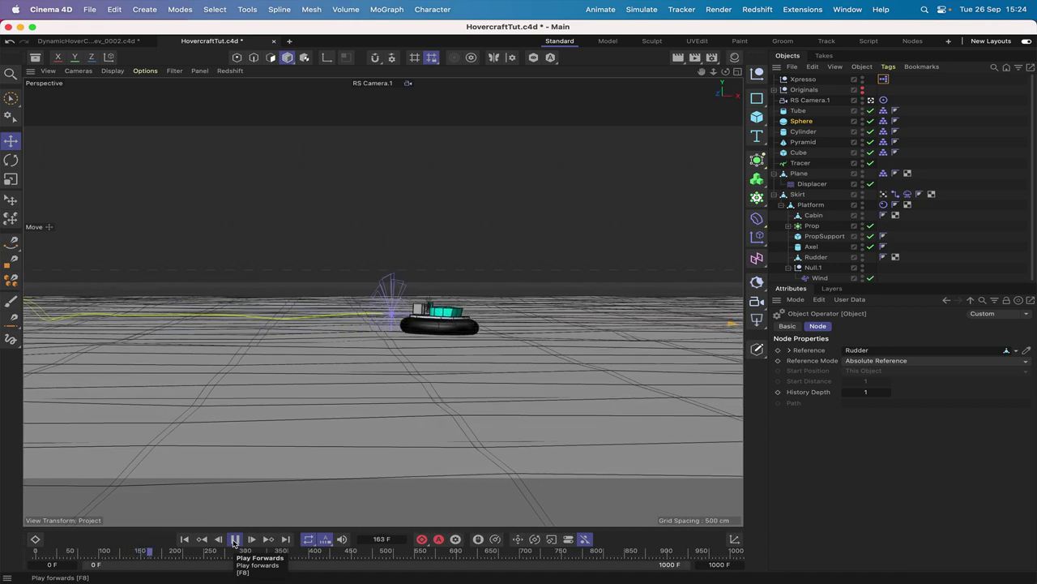
left_click(236, 539)
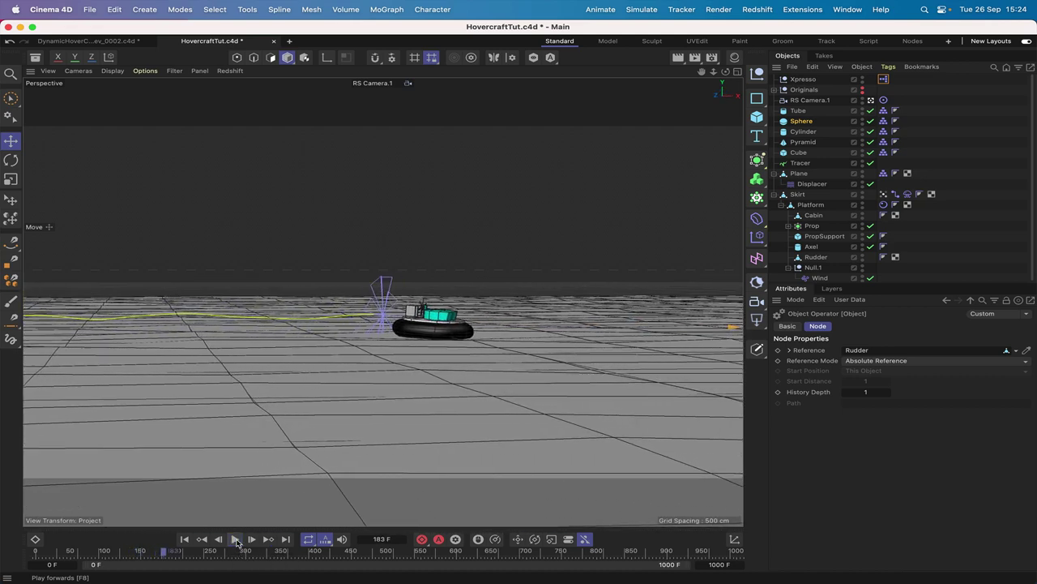
key("F2")
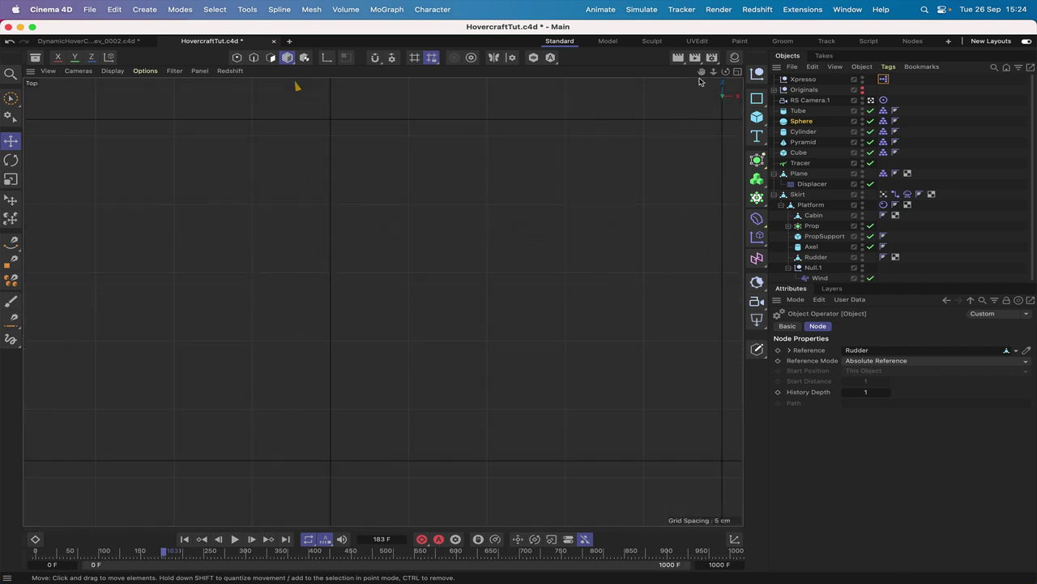
key("h")
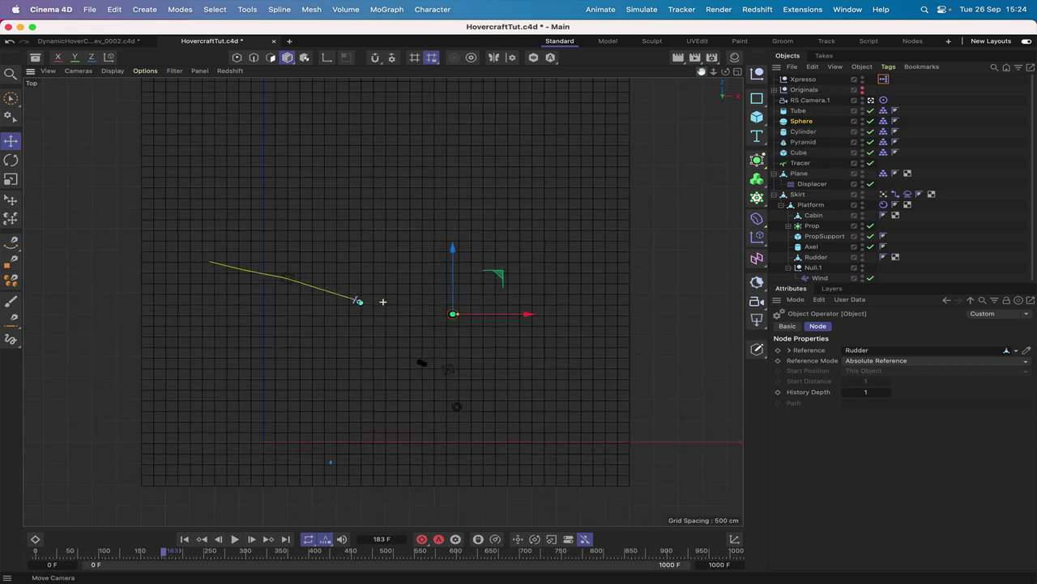
scroll(383, 302, "up", 5)
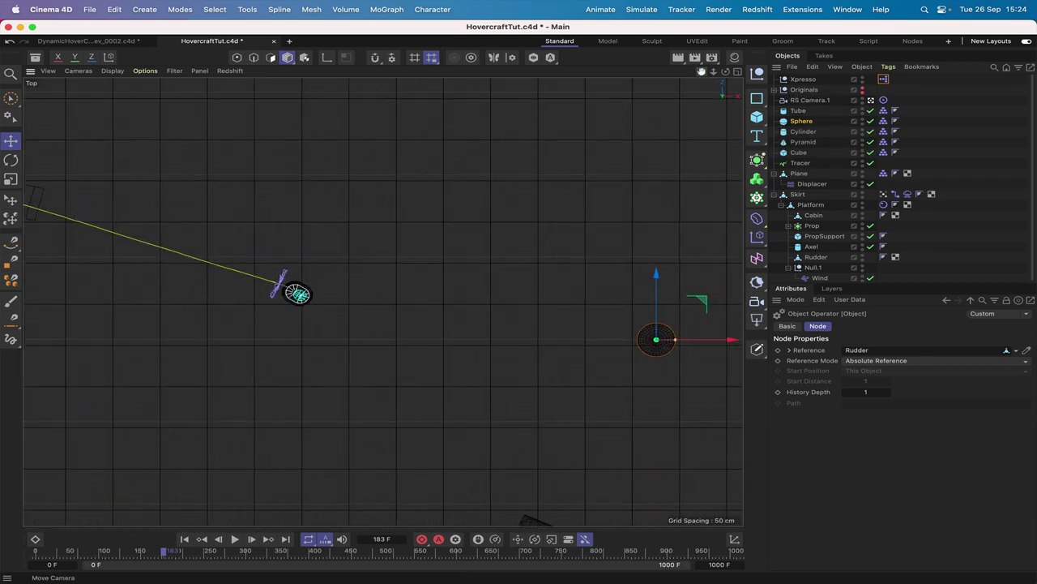
scroll(383, 302, "up", 5)
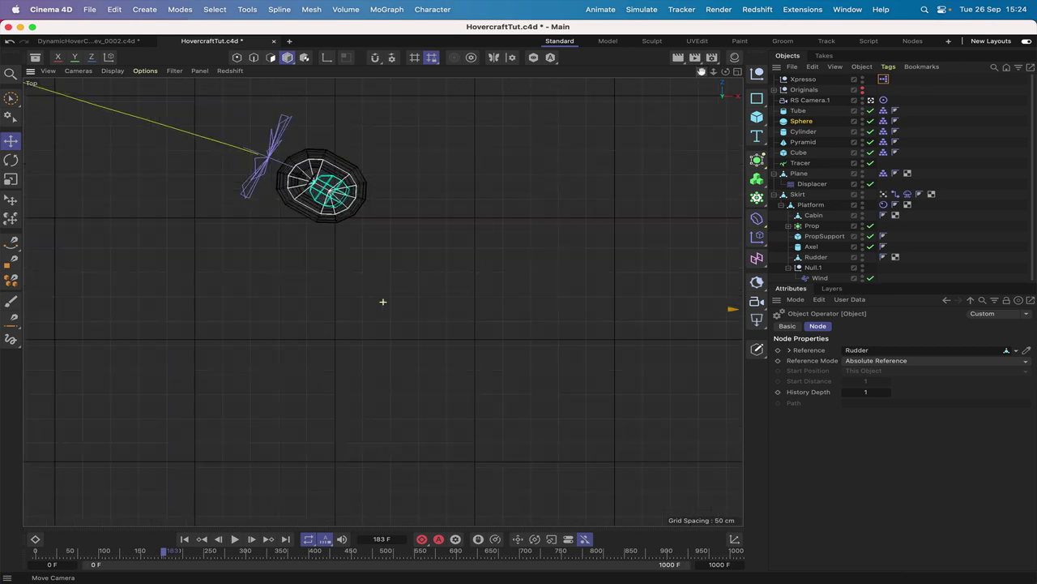
scroll(383, 302, "up", 4)
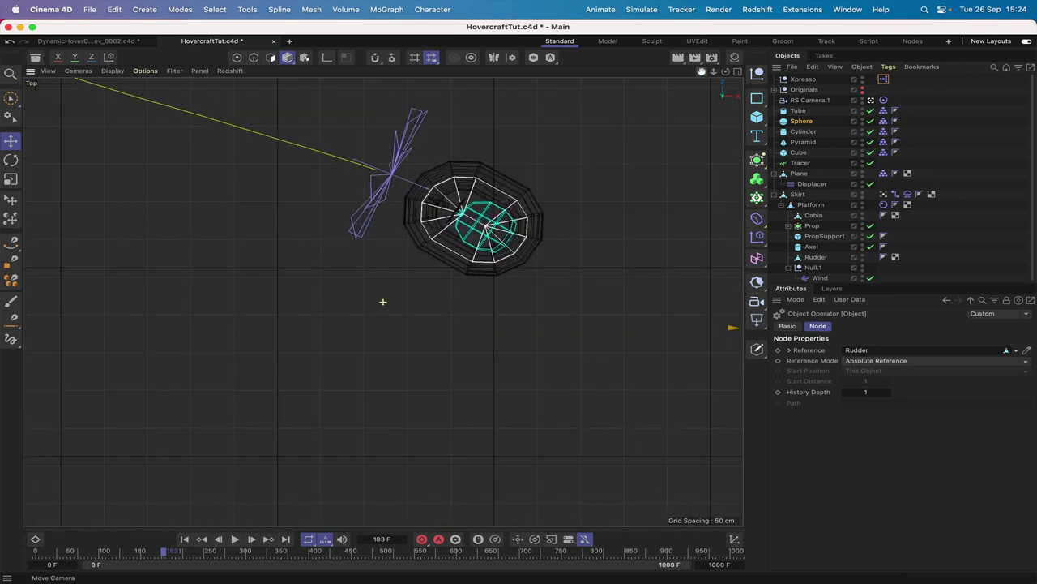
scroll(236, 208, "down", 6)
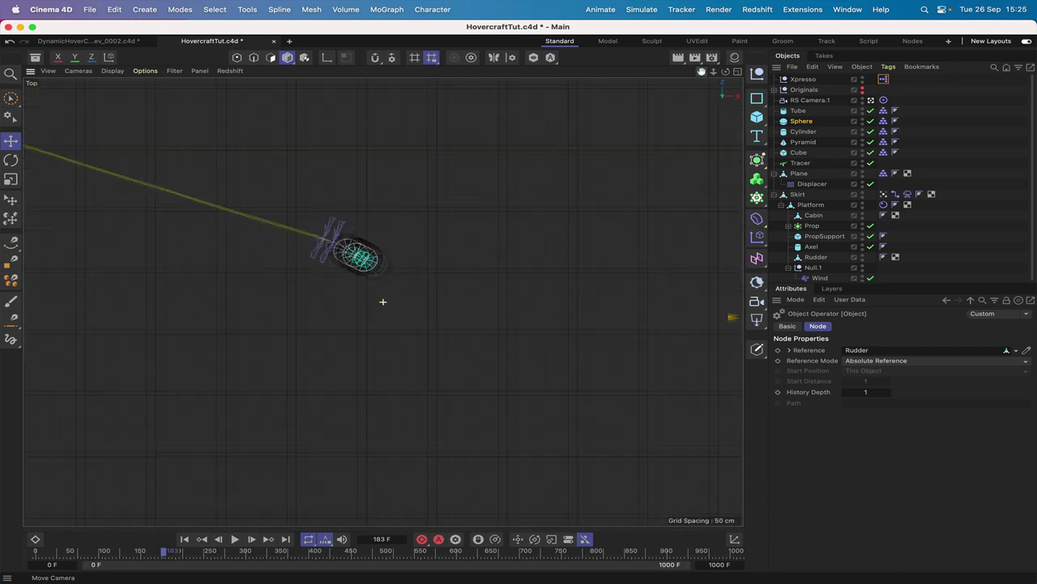
left_click(234, 539)
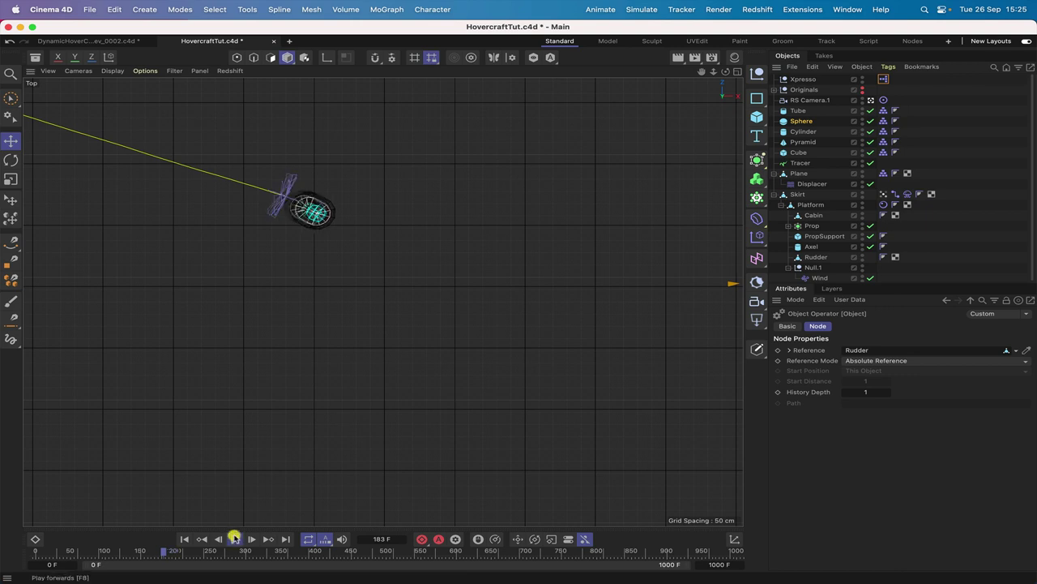
left_click(233, 539)
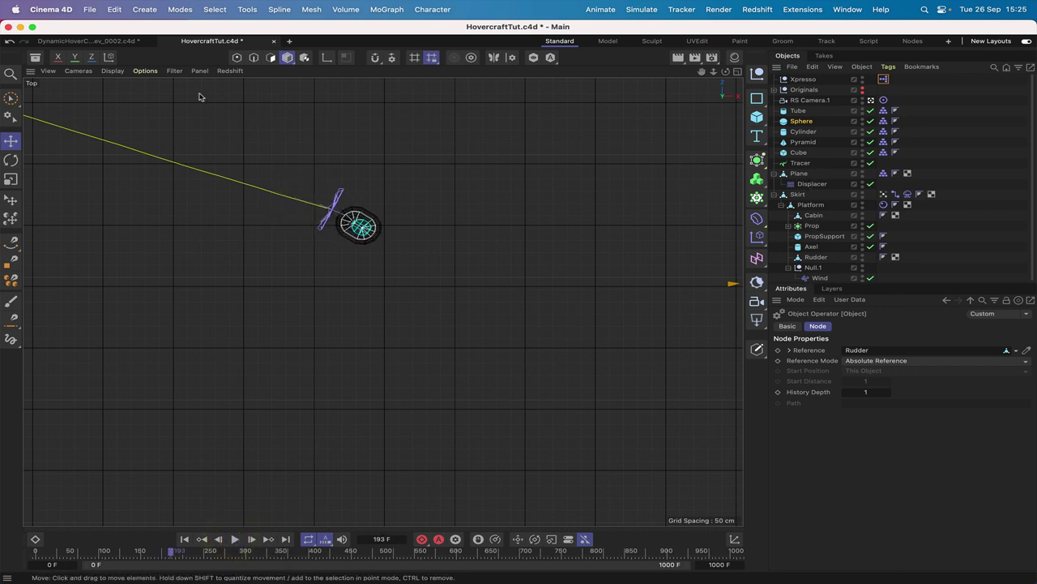
- Set the top view's display to Gouraud Shading (Lines) and play the simulation further to check the hovercraft's turn
left_click(114, 71)
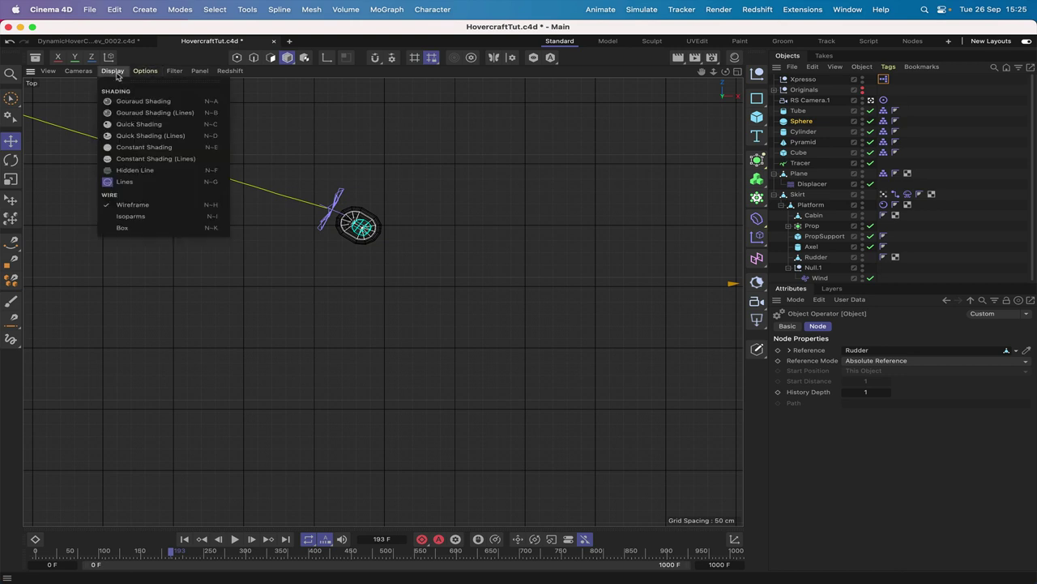
left_click(143, 113)
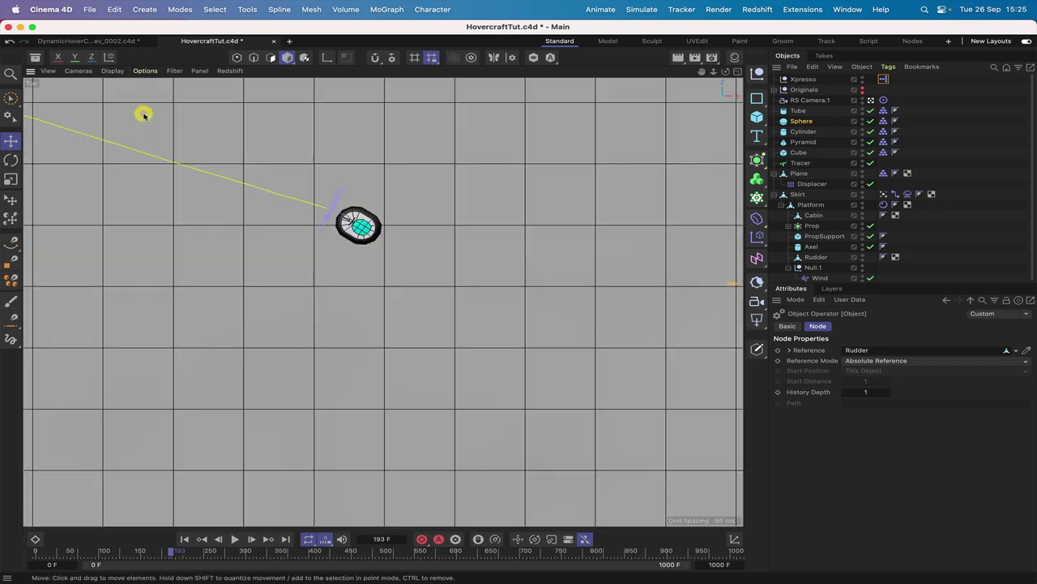
left_click(235, 539)
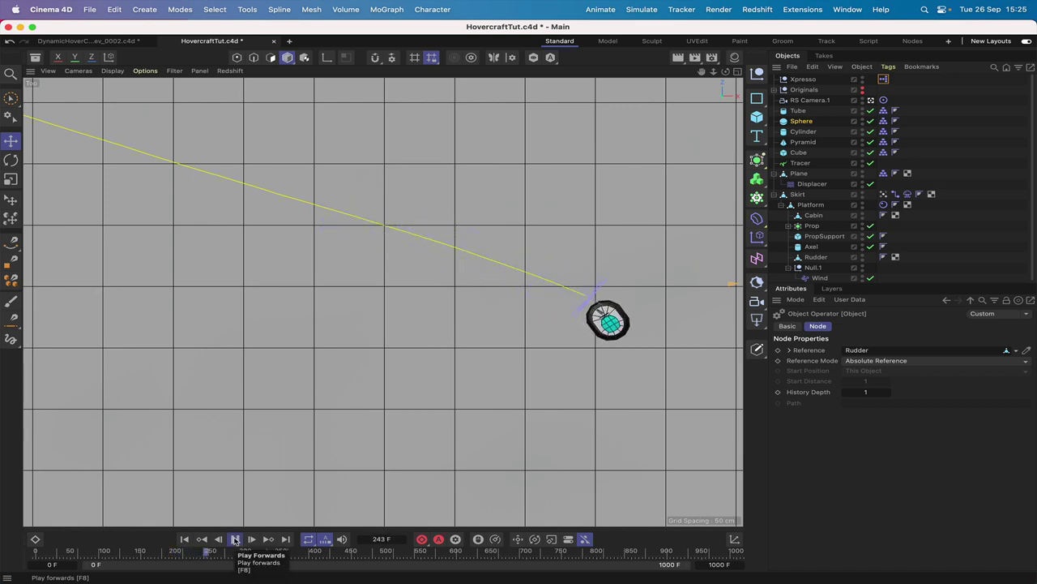
left_click(235, 539)
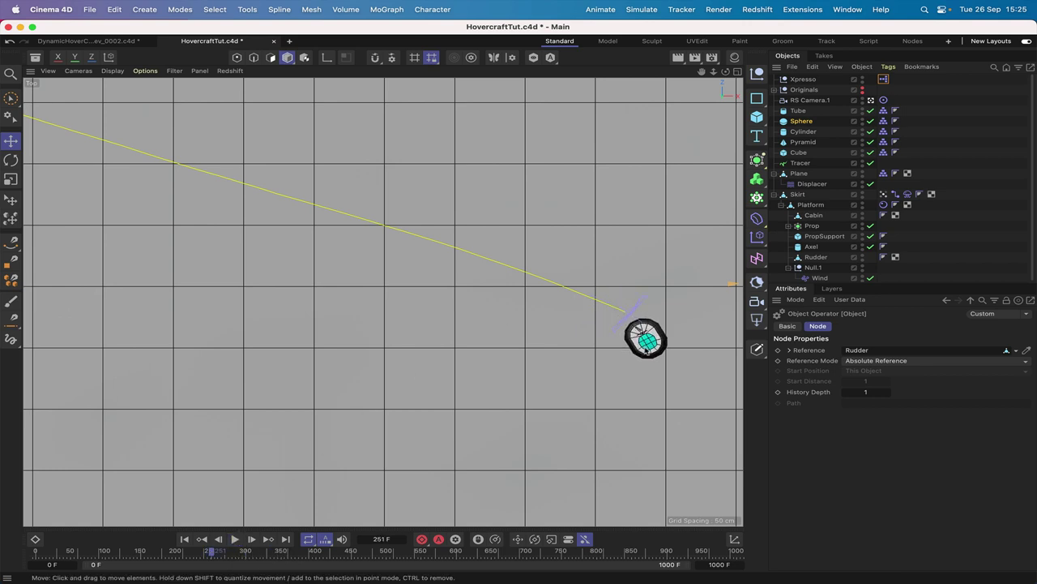
- Play the simulation in the top view in stages up to frame 439, following the hovercraft's traced path past the obstacles
left_click_drag(702, 72, 549, 5)
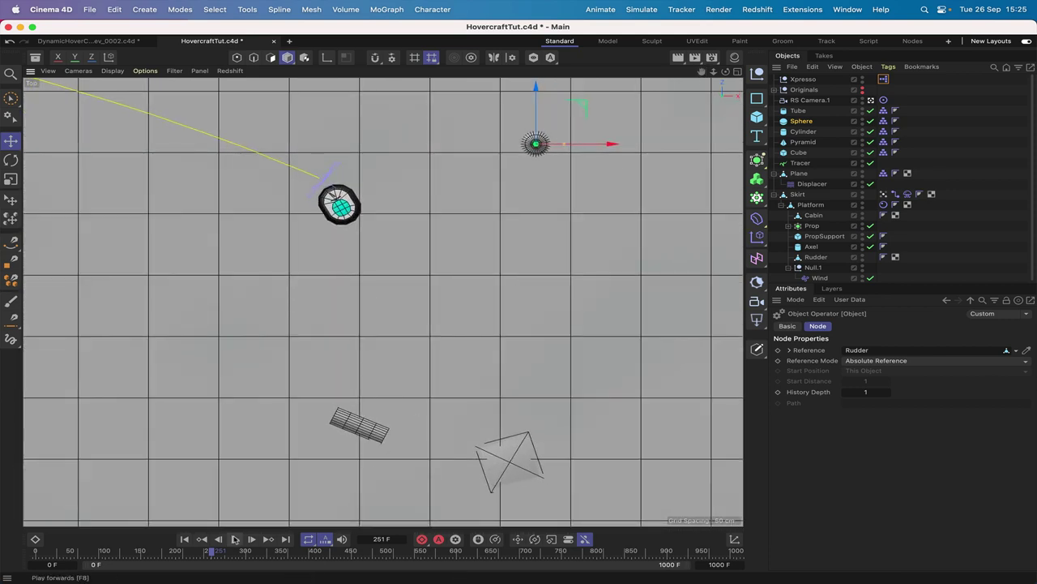
left_click(235, 539)
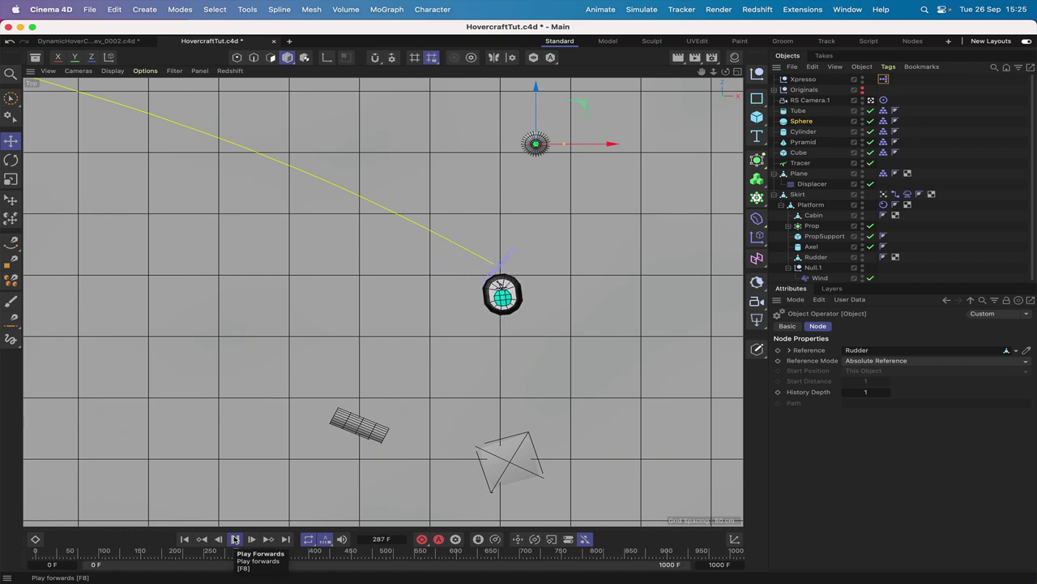
left_click(236, 539)
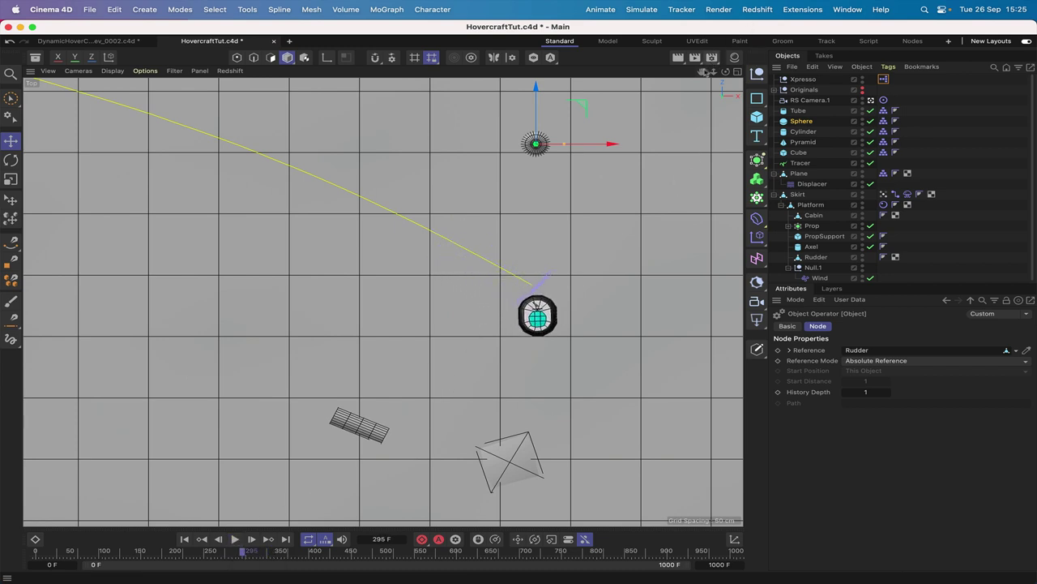
left_click_drag(704, 72, 268, 525)
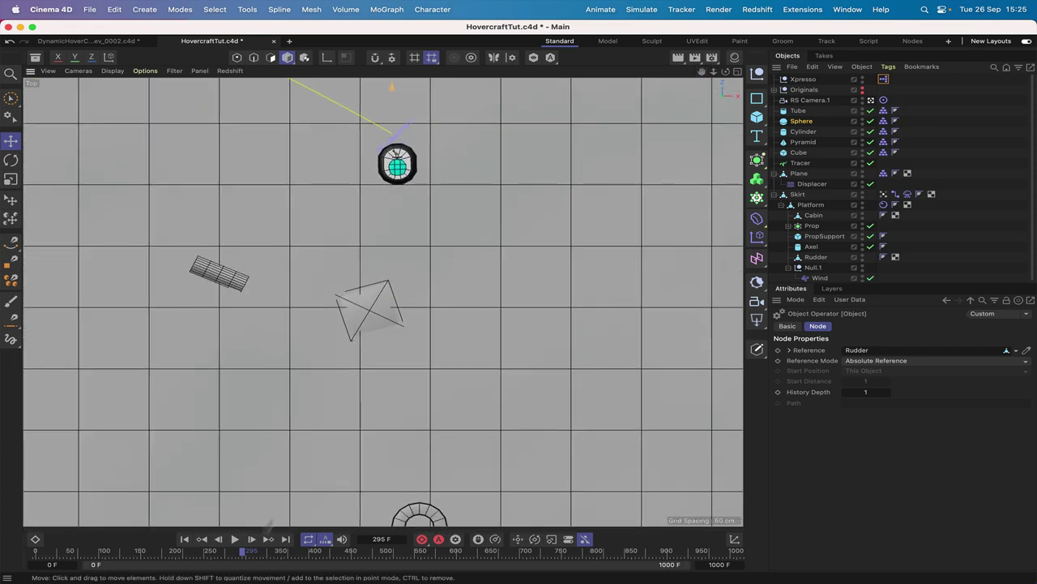
left_click(231, 544)
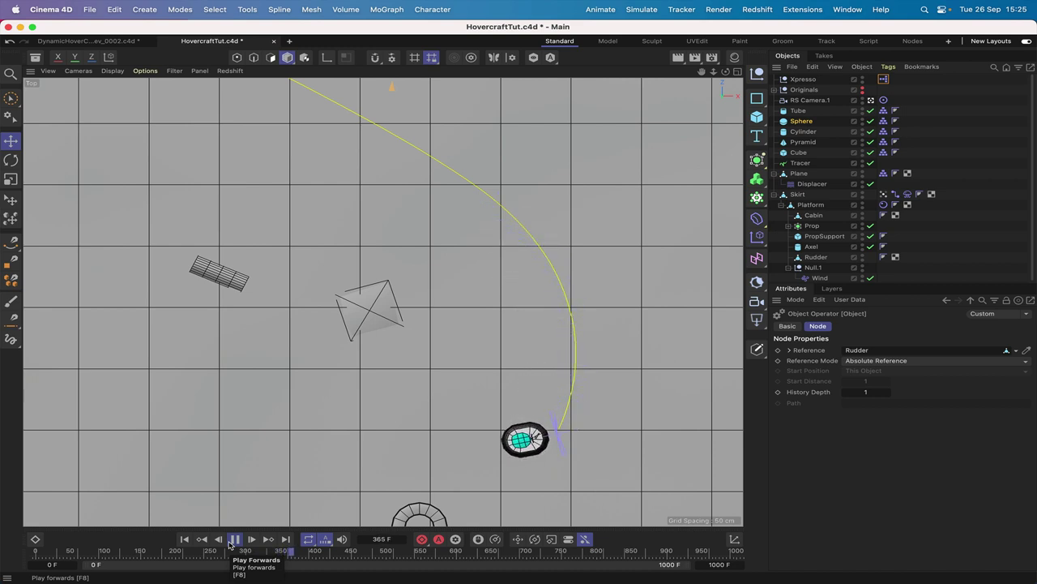
left_click(233, 539)
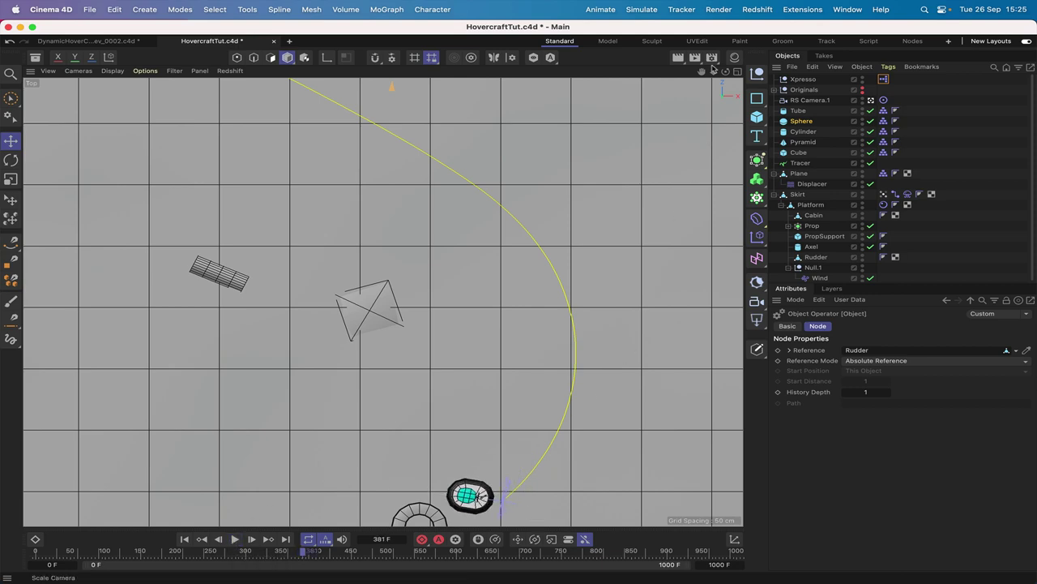
left_click_drag(700, 74, 248, 505)
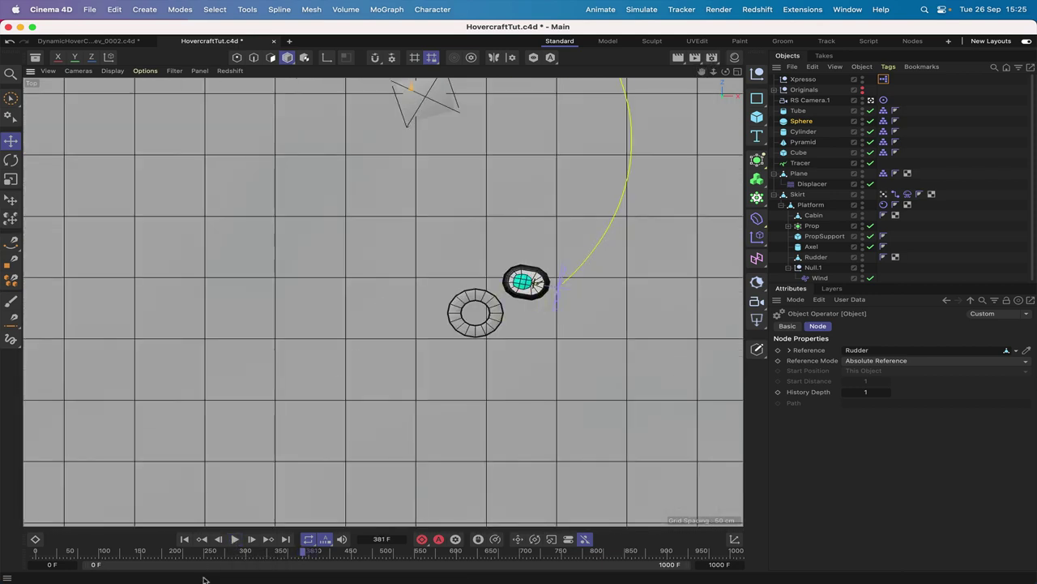
left_click(234, 539)
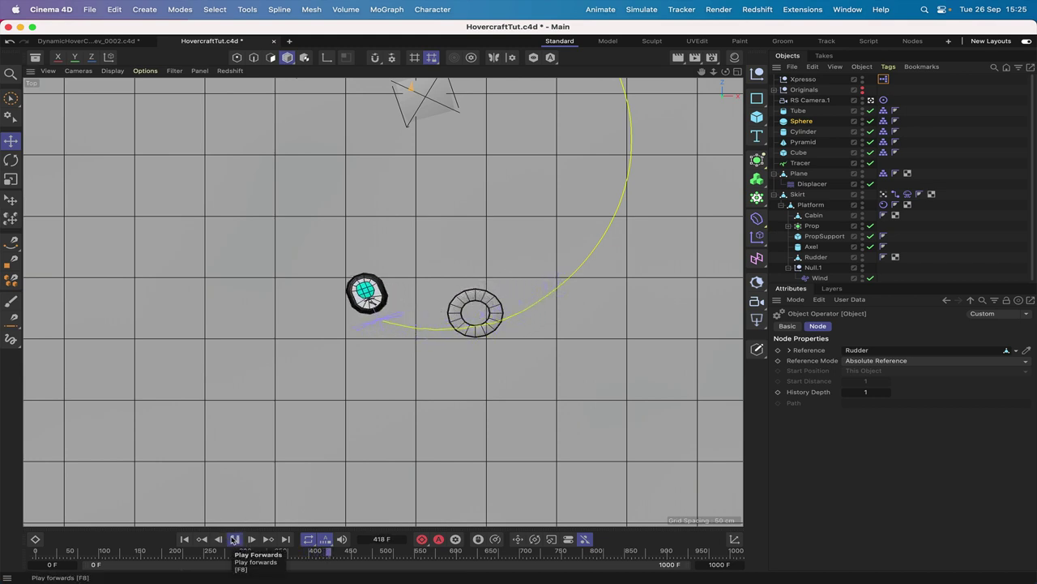
left_click(233, 539)
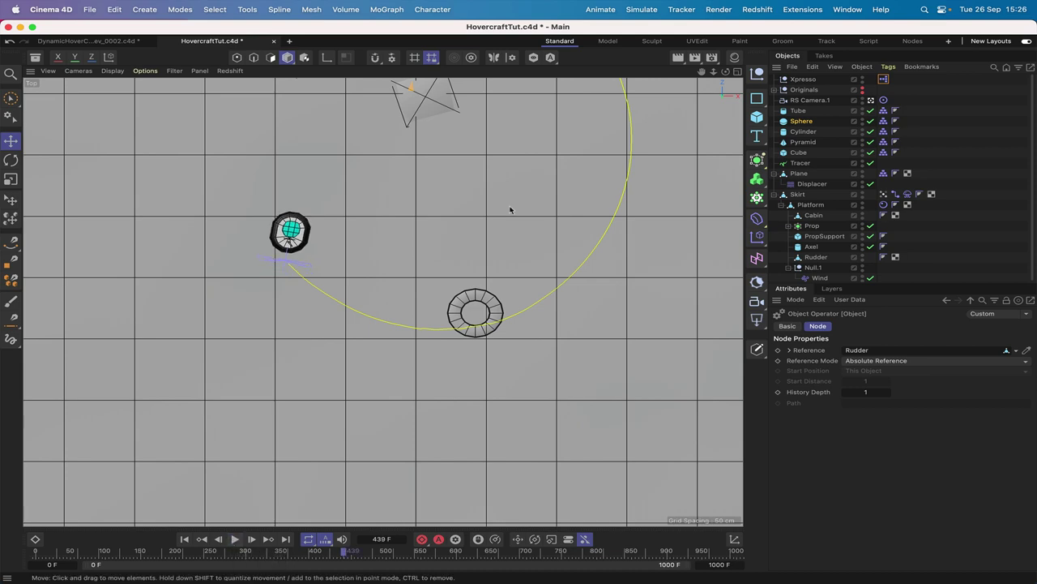
- Continue the top view simulation from frame 439 to frame 836, keeping the hovercraft in view to examine its looping path
left_click_drag(702, 72, 756, 218)
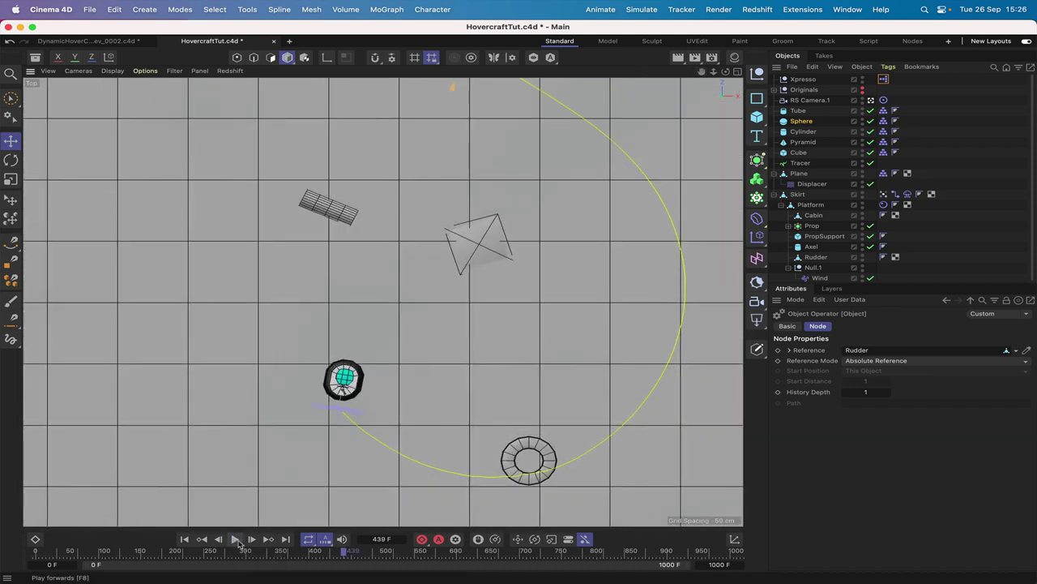
left_click(234, 539)
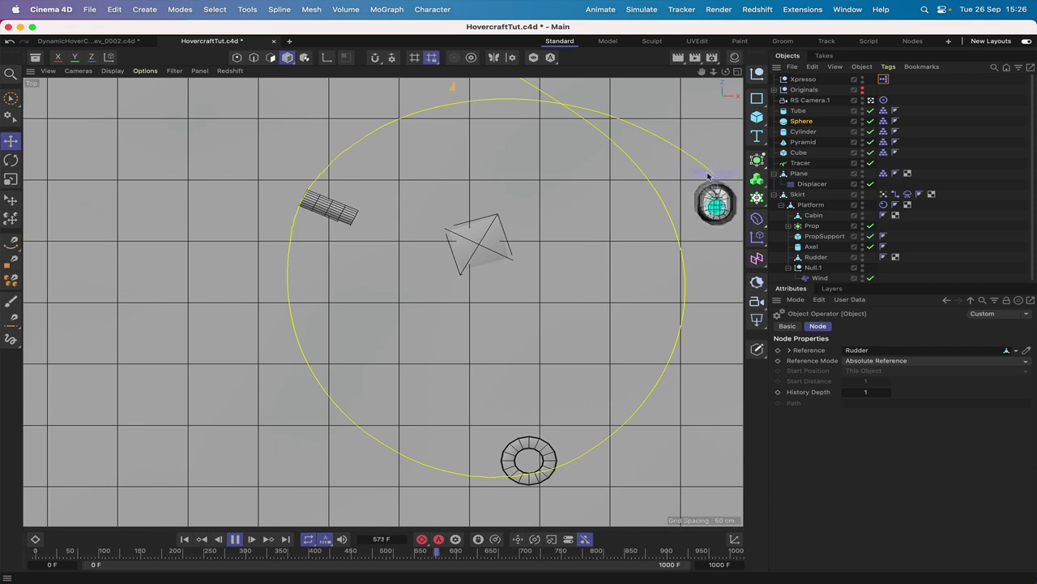
left_click_drag(701, 71, 502, 0)
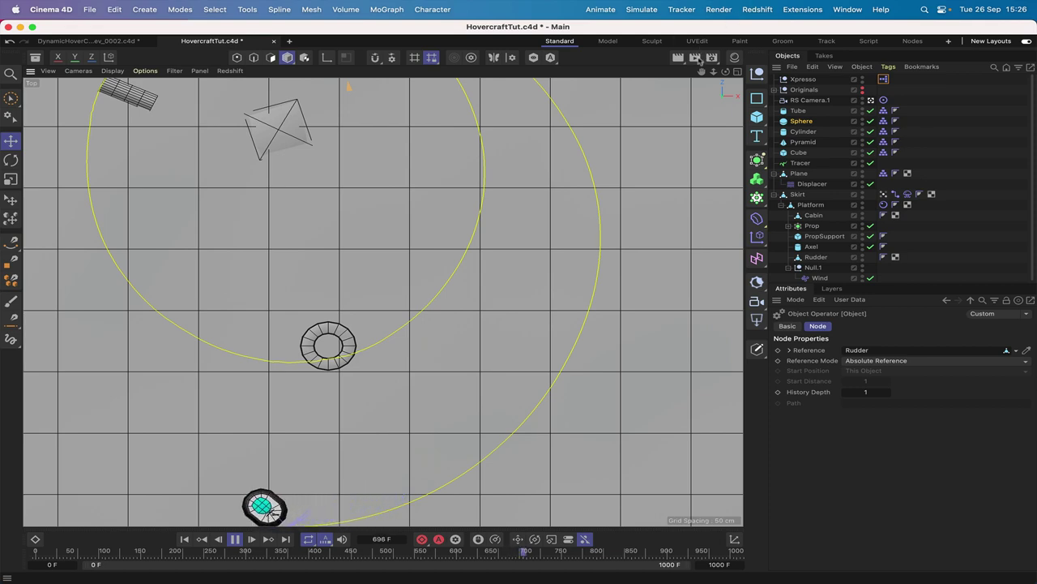
left_click_drag(697, 75, 698, 75)
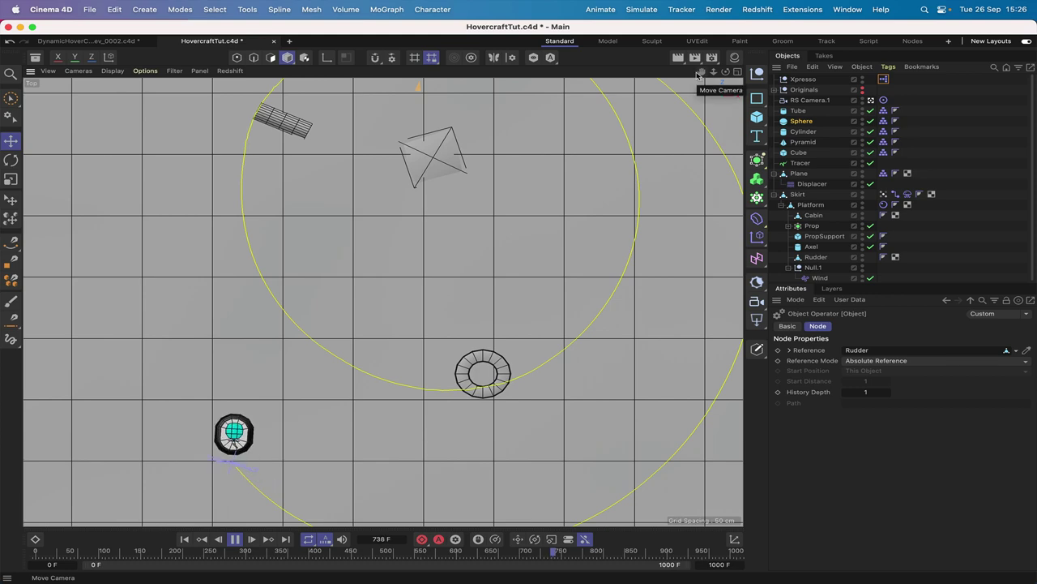
left_click_drag(699, 75, 703, 79)
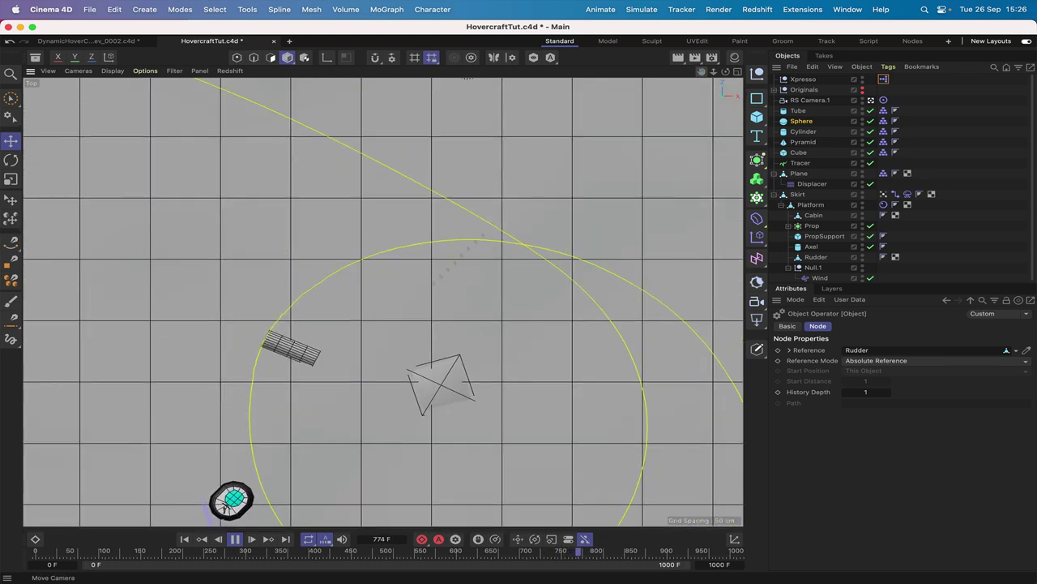
left_click(235, 539)
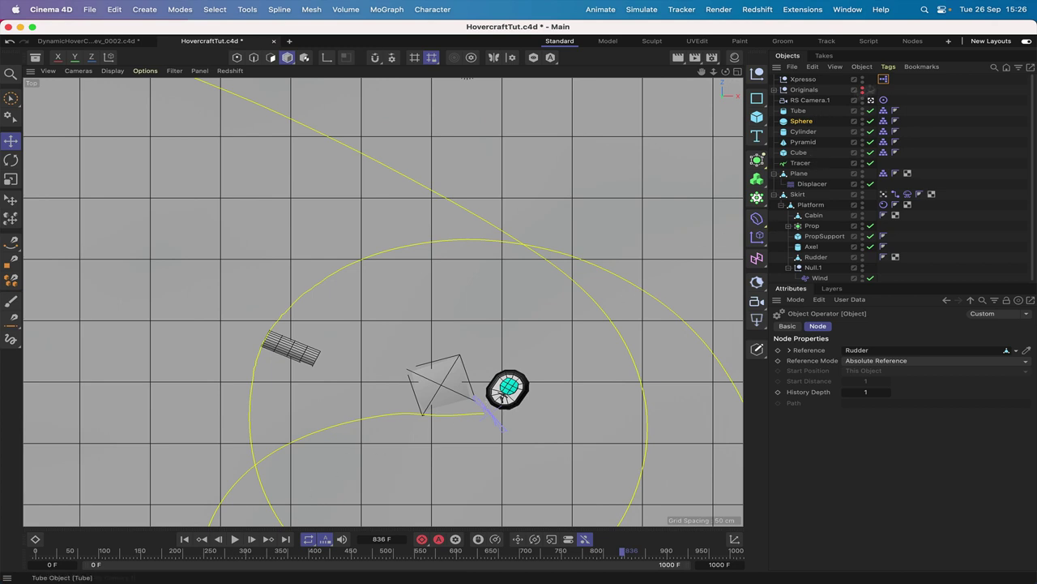
- In the XPresso editor, extend the Rudder's Range Mapper spline with a plateau point near X 0.77 and a bottom point at X 0.8583
double_click(884, 80)
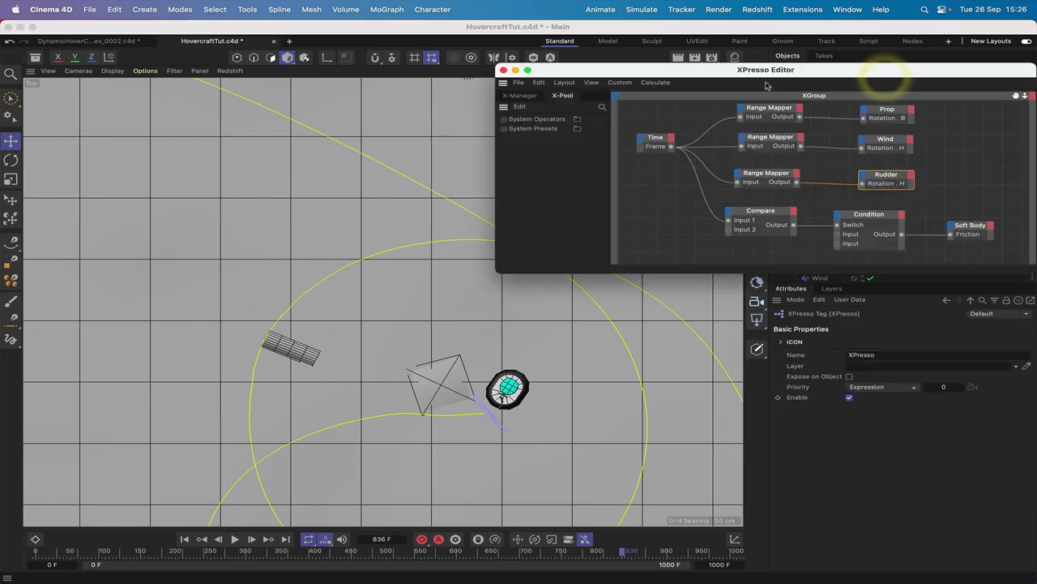
left_click_drag(781, 71, 360, 28)
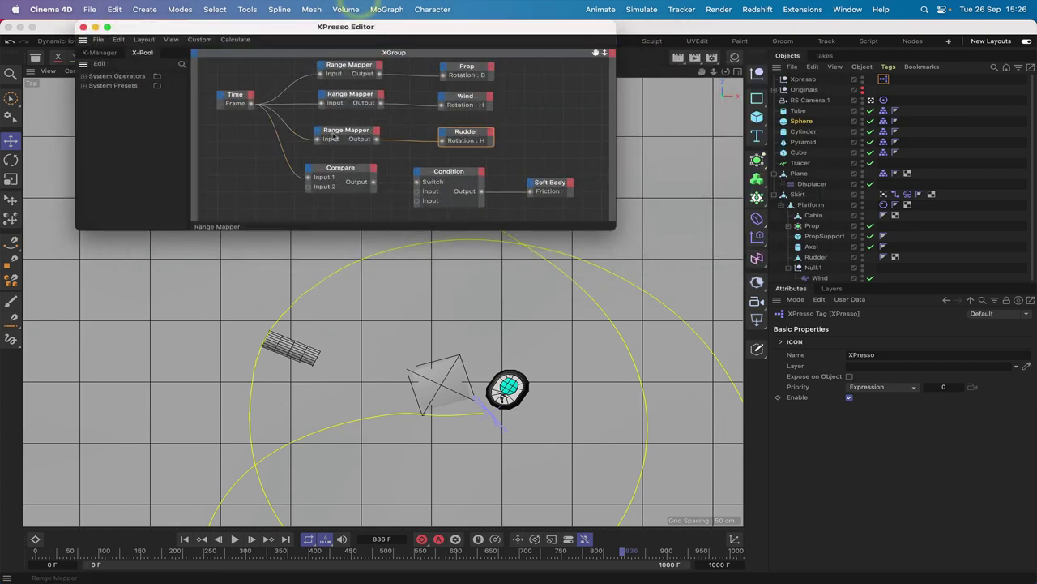
left_click(341, 134)
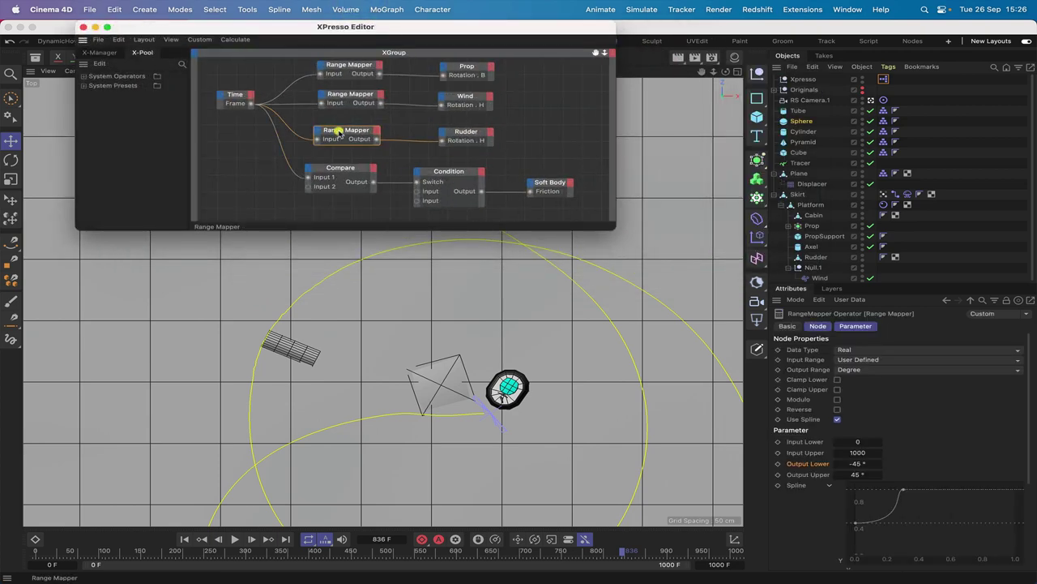
left_click(938, 491, "ctrl")
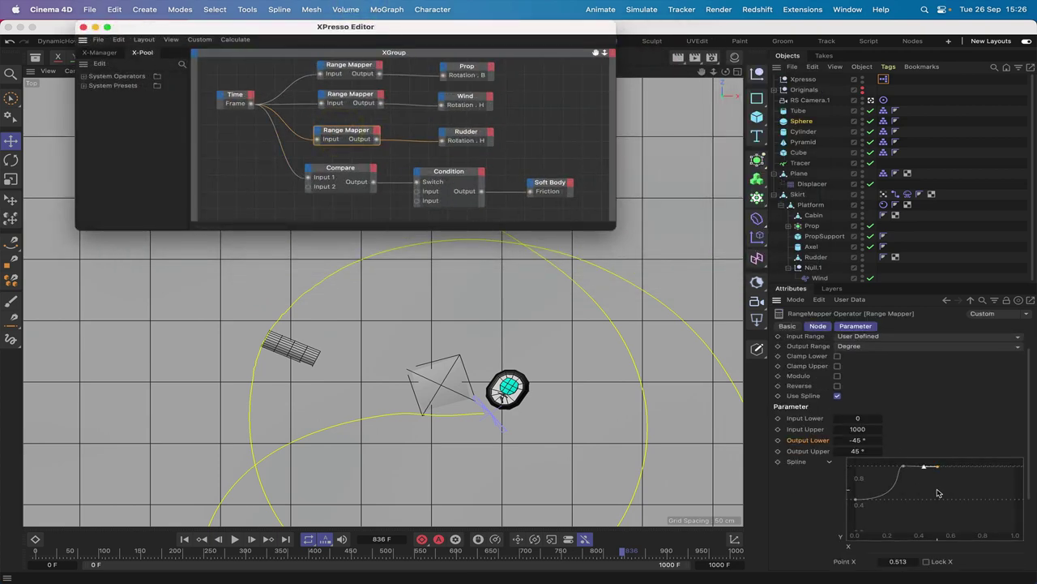
left_click(940, 475)
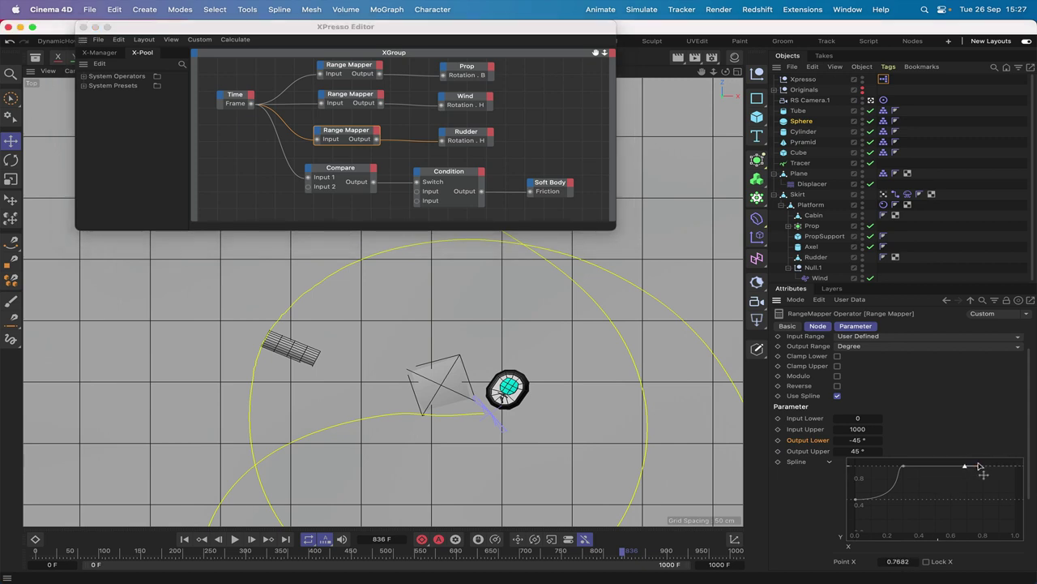
left_click_drag(1001, 473, 1005, 470)
left_click(994, 537)
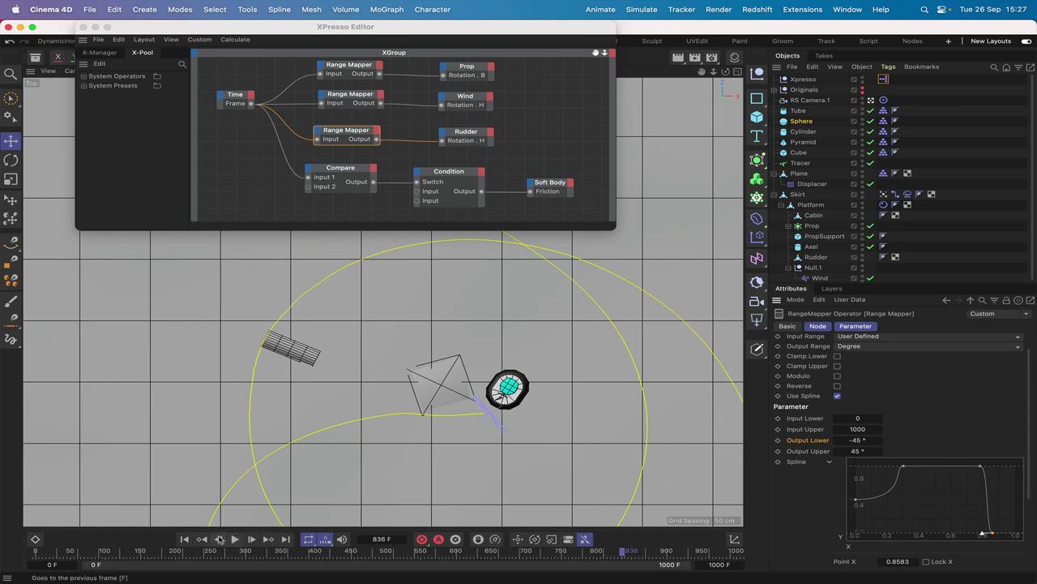
- Move the XPresso editor aside and replay the simulation from the start to frame 786 to check the rudder's new curve
left_click(185, 540)
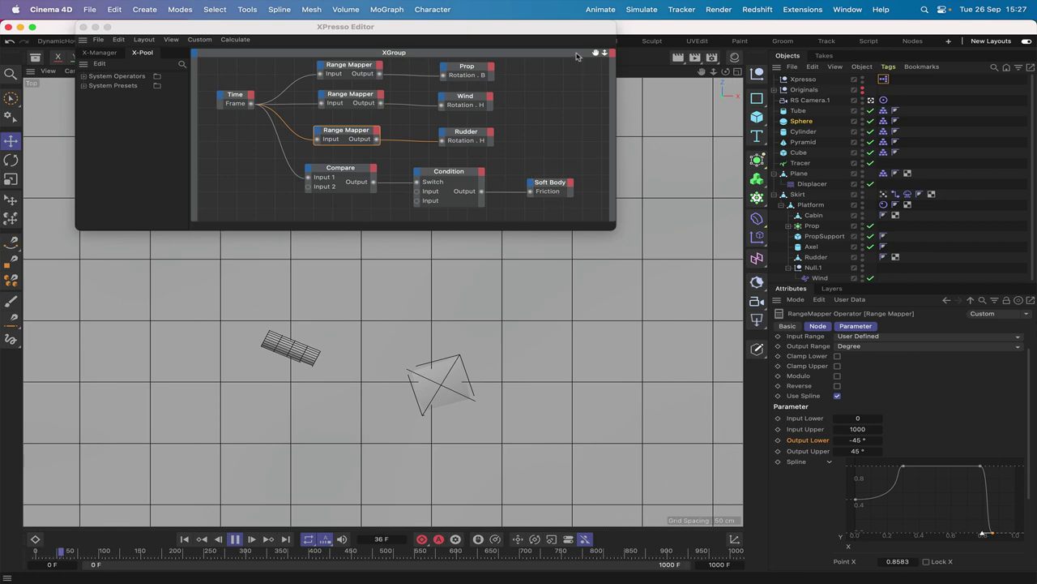
left_click_drag(576, 32, 44, 18)
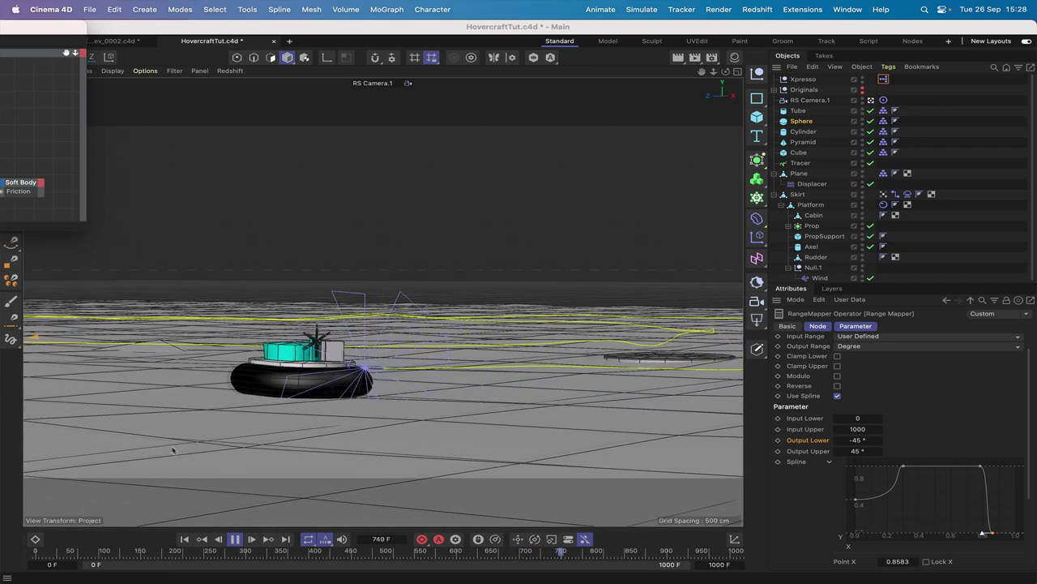
left_click(234, 539)
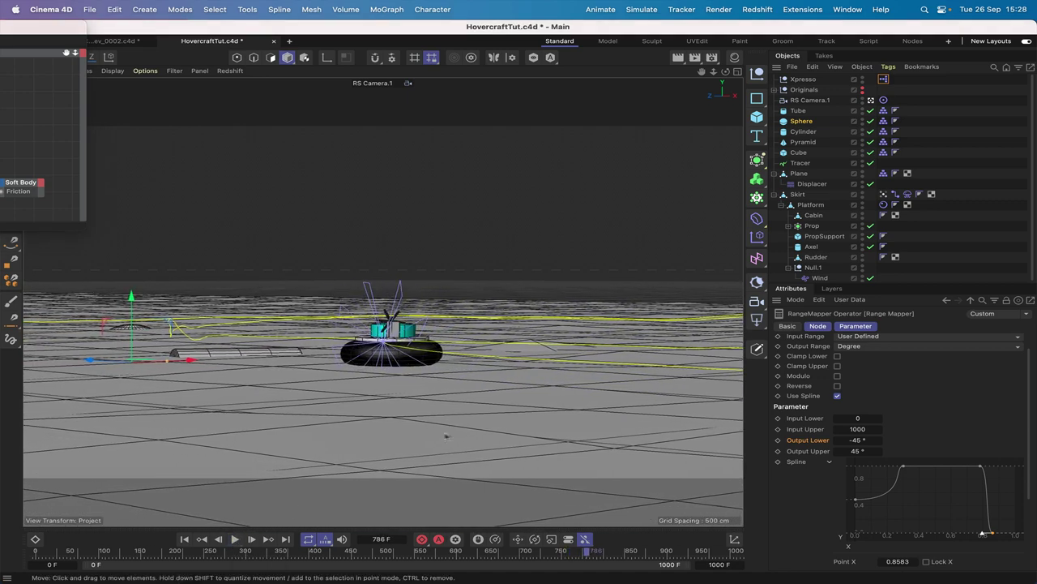
- Move the spline's second plateau point to X 0.7119 and play on in the camera and top views to check the reversed turn
left_click_drag(979, 469, 971, 474)
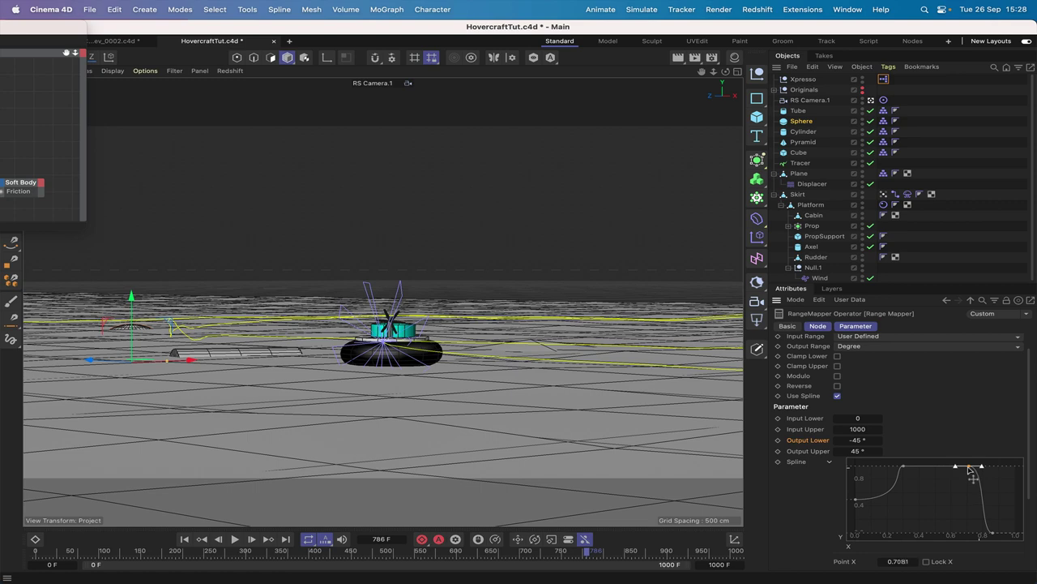
mouse_move(300, 567)
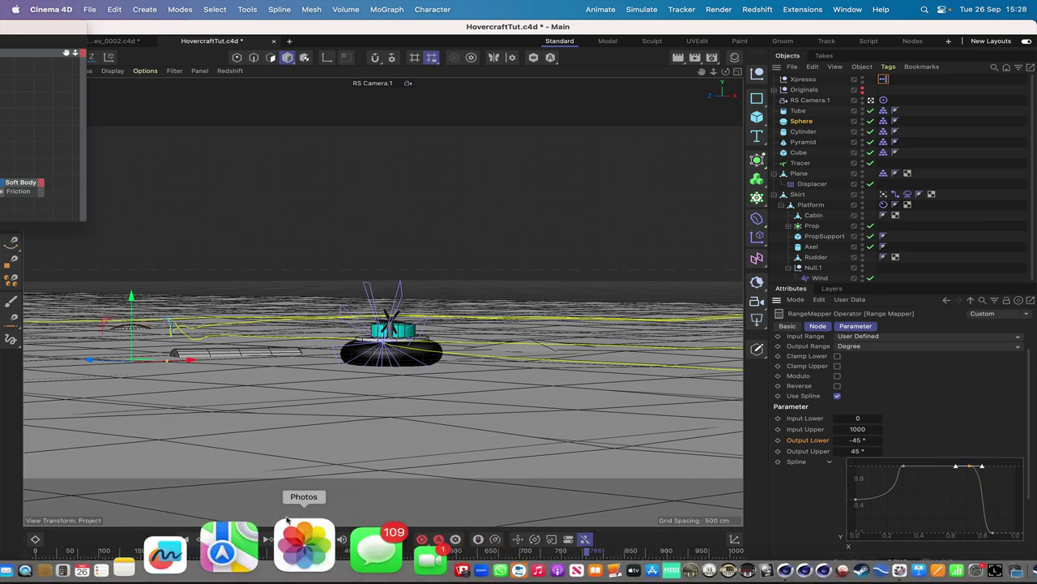
left_click(234, 539)
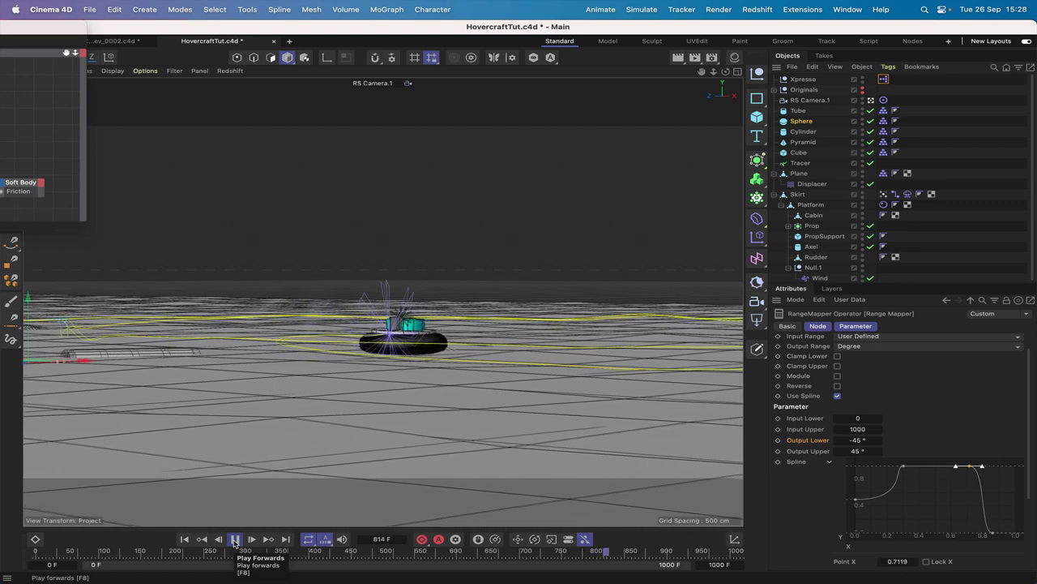
left_click(234, 539)
key("F2")
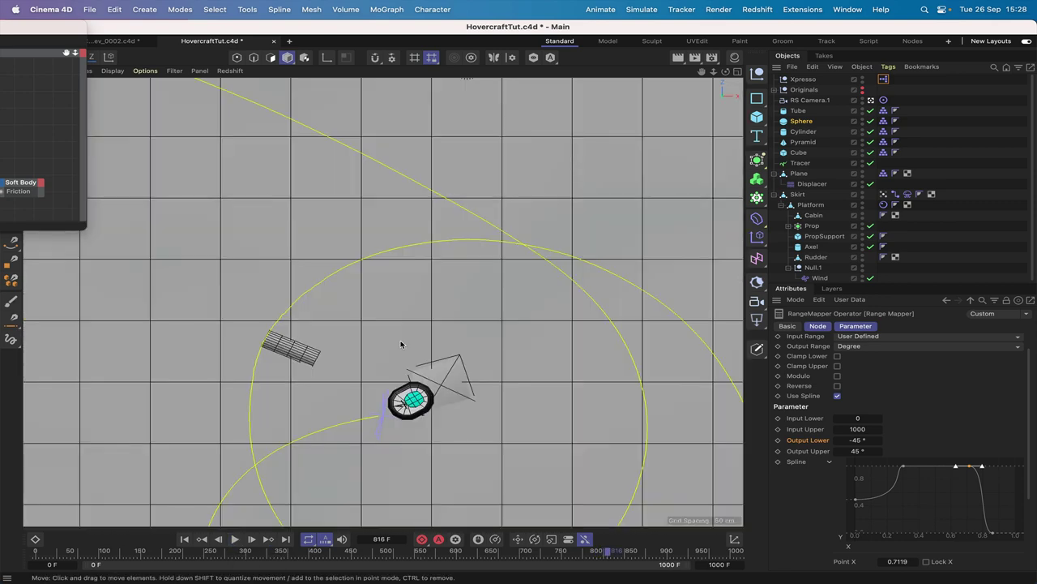
left_click(234, 539)
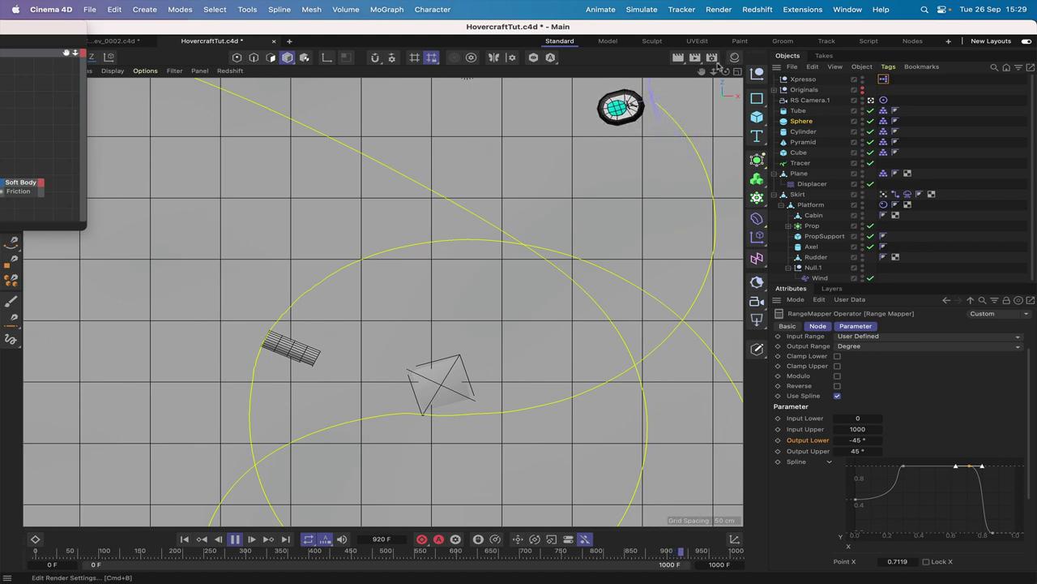
mouse_move(701, 71)
left_mouse_down()
mouse_move(701, 106)
mouse_move(703, 74)
left_mouse_up()
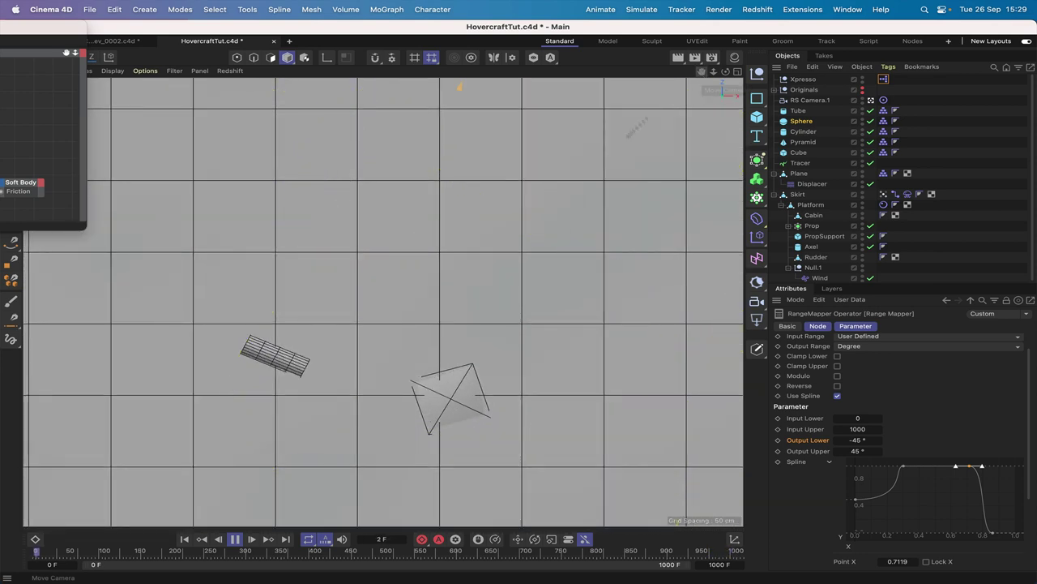
- Replay the simulation from the start in the camera view to examine the full run, and return to the first frame
left_click(250, 552)
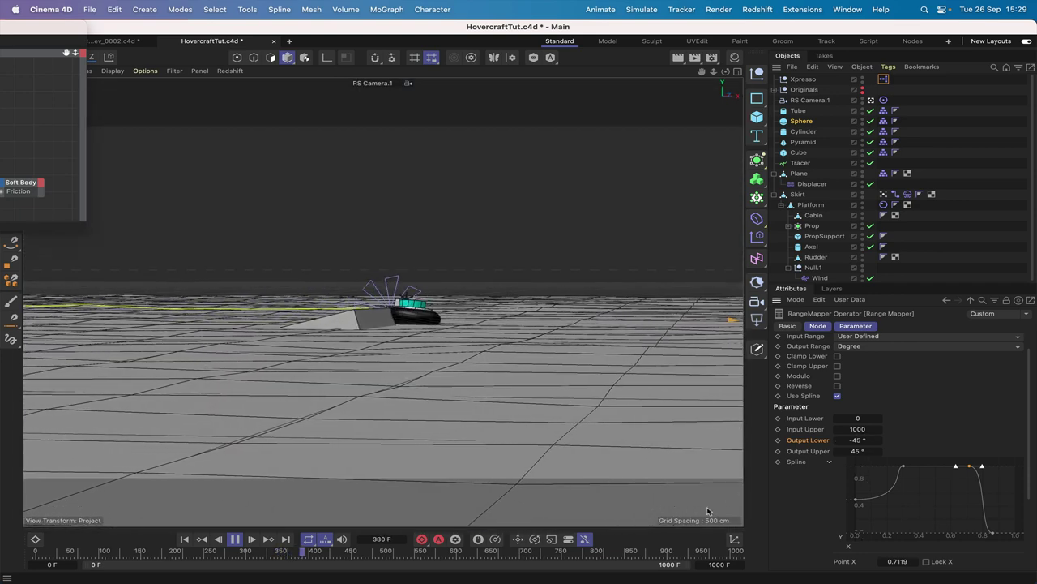
mouse_move(357, 575)
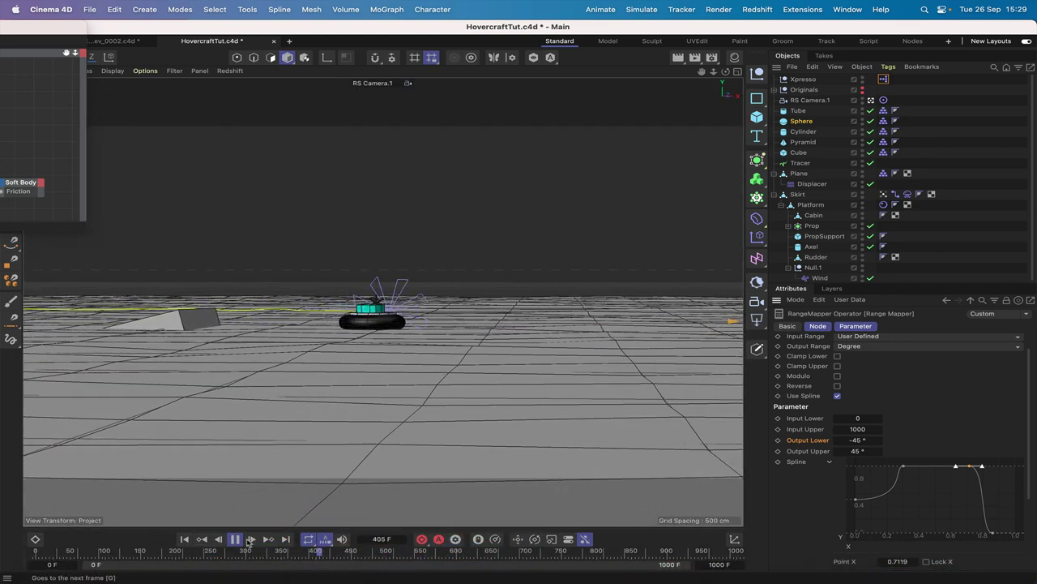
left_click(235, 538)
left_click(184, 539)
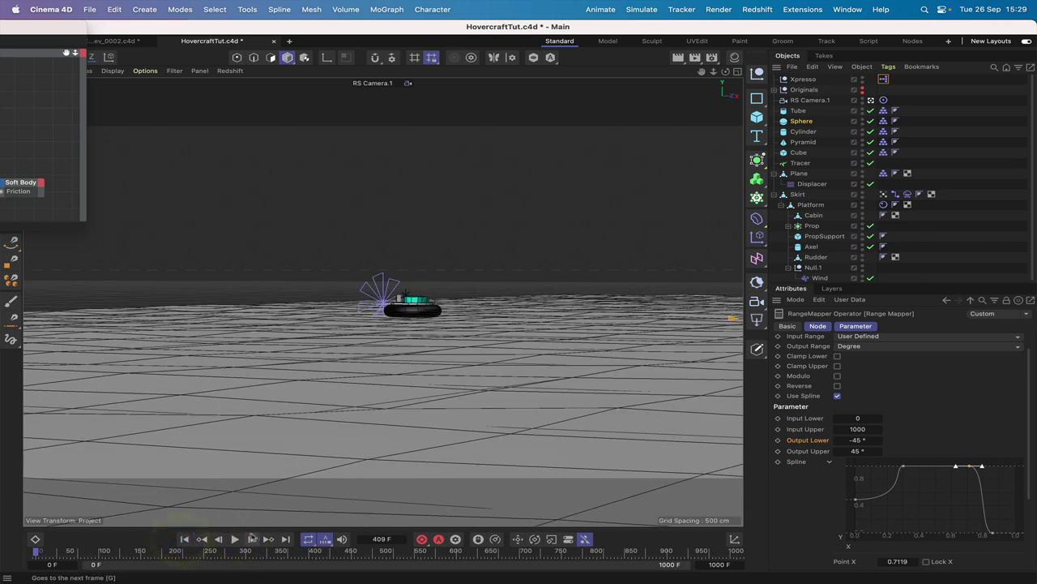
left_click(233, 539)
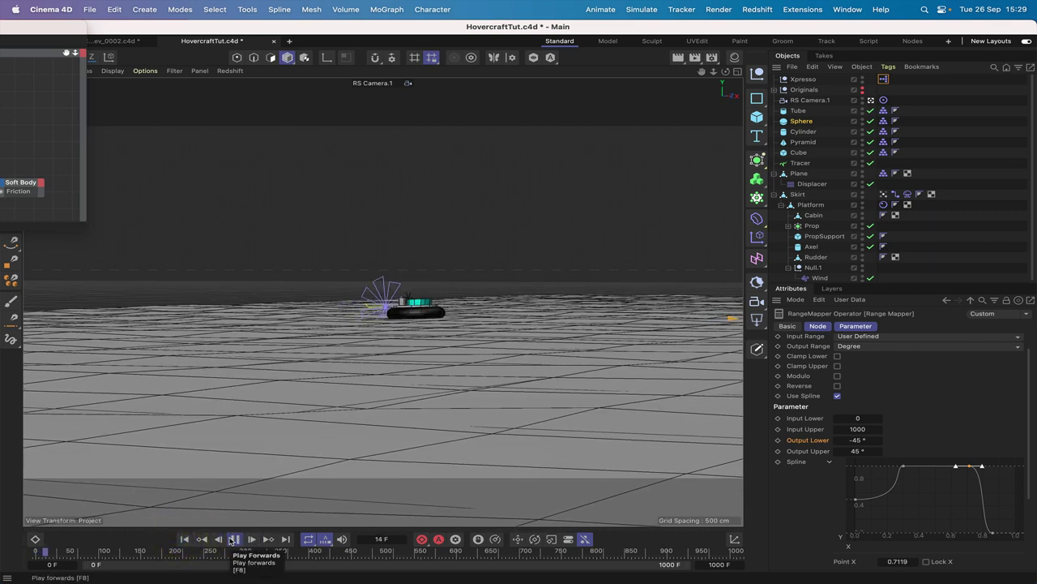
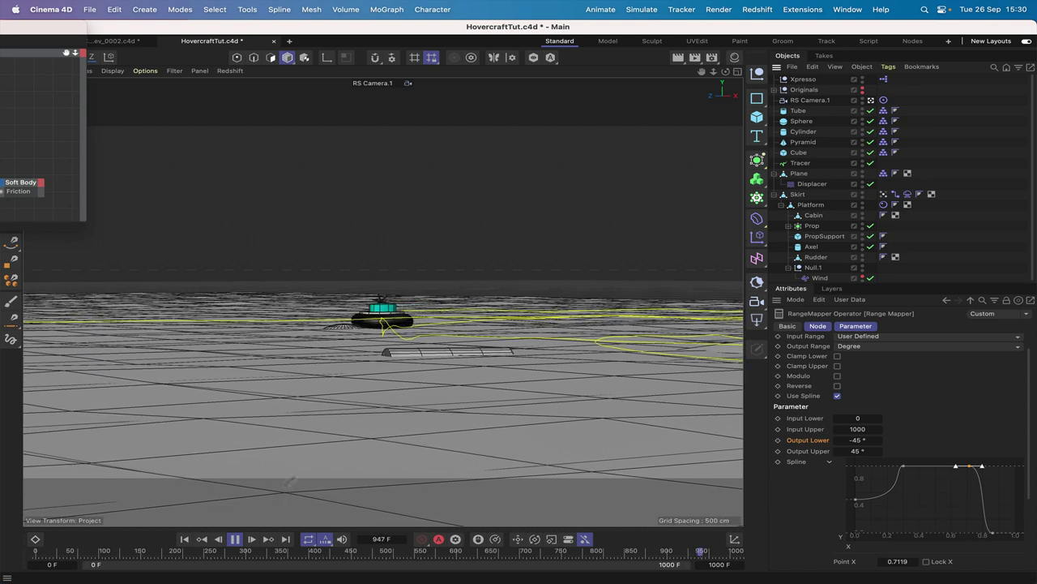
left_click(235, 539)
left_click(184, 539)
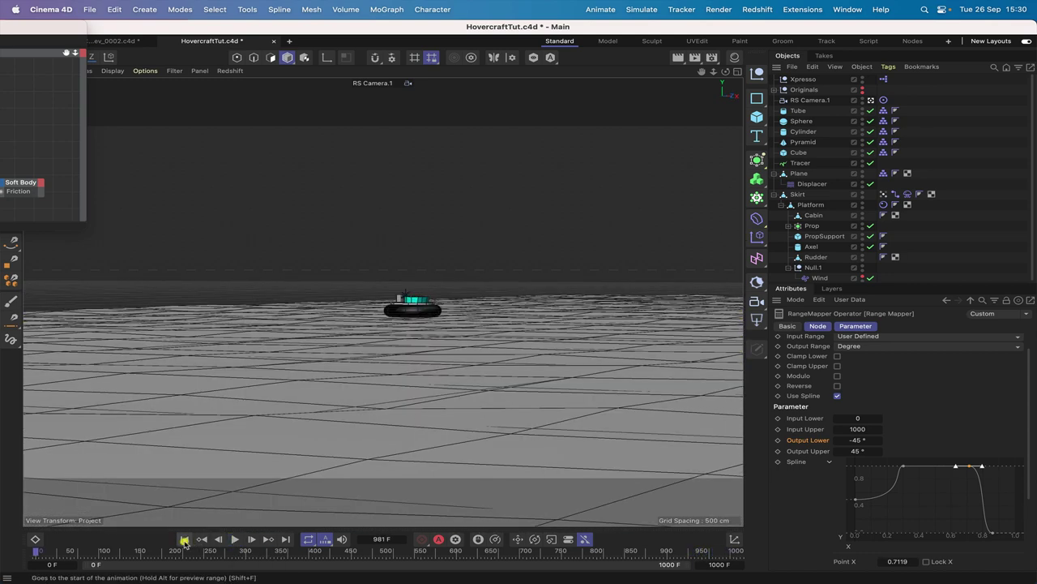
- Cache the whole scene from the Platform's Rigid Body tag and play back the cached animation
left_click(884, 205)
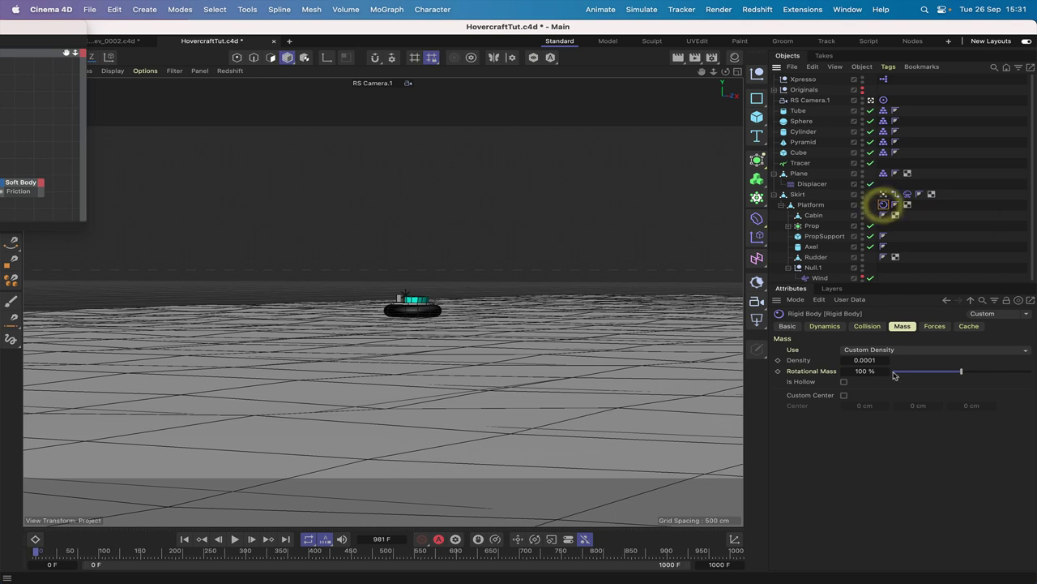
left_click(969, 326)
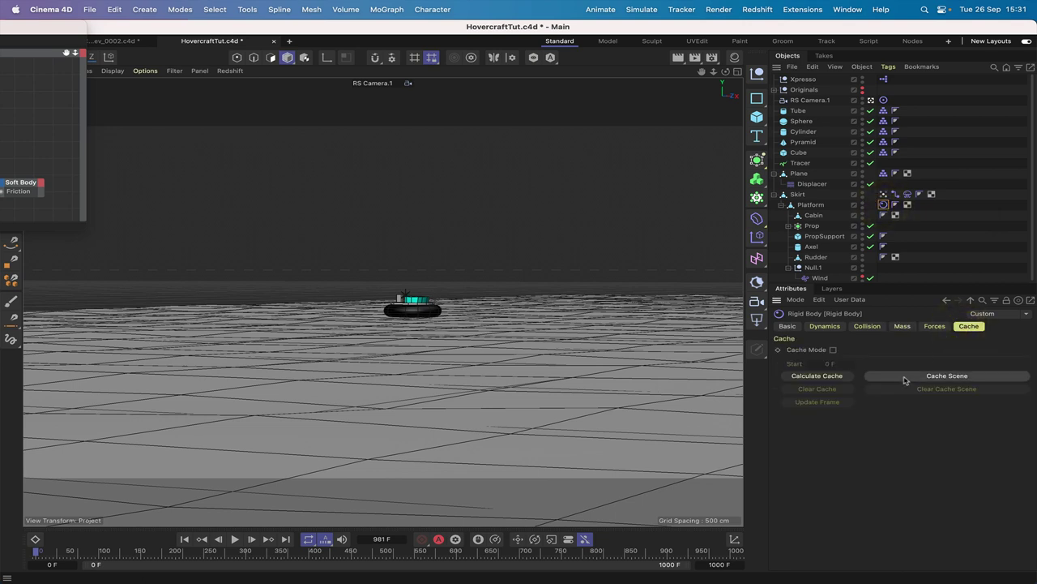
left_click(906, 378)
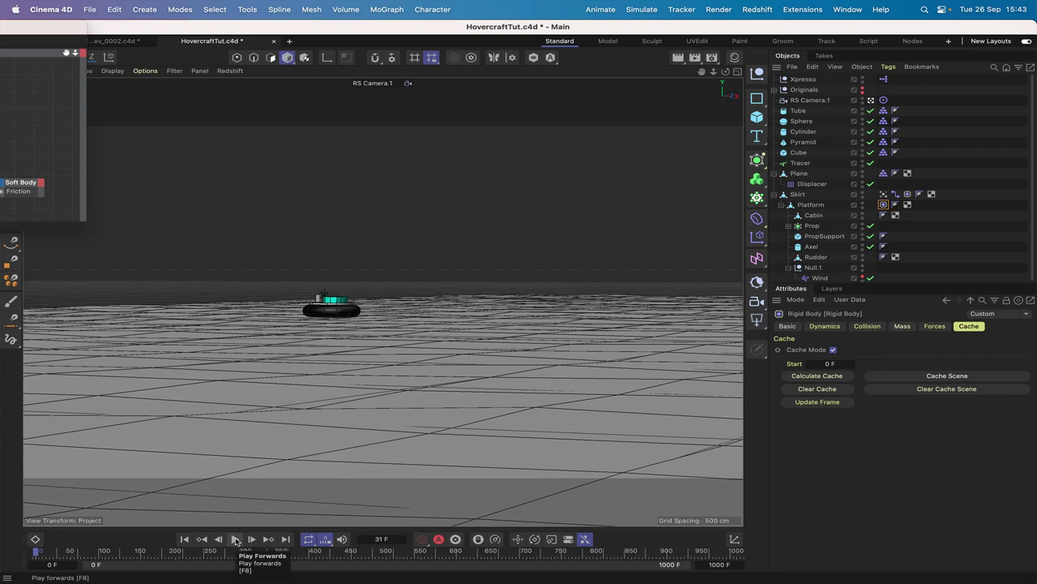
left_click(236, 539)
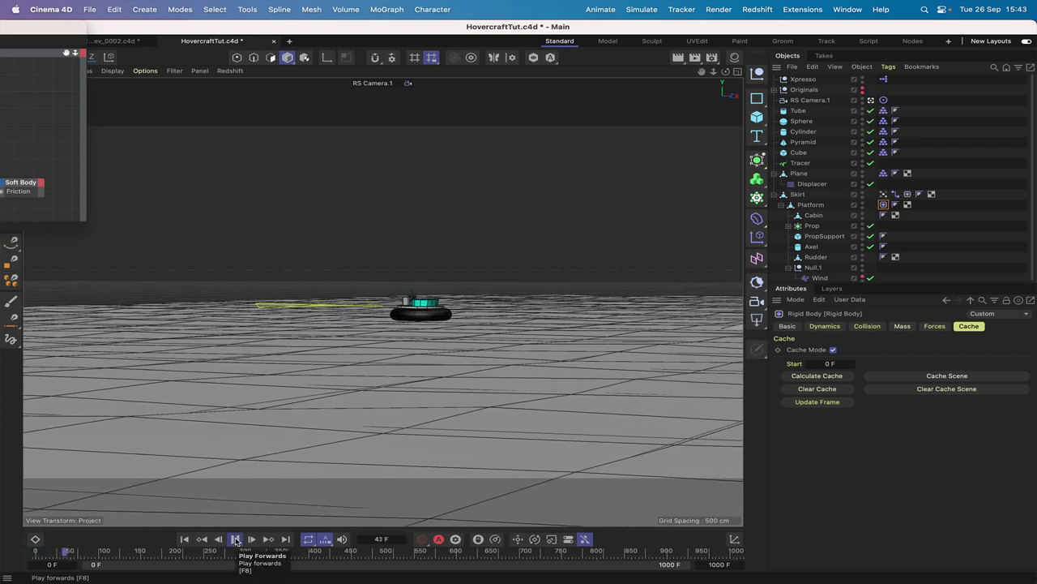